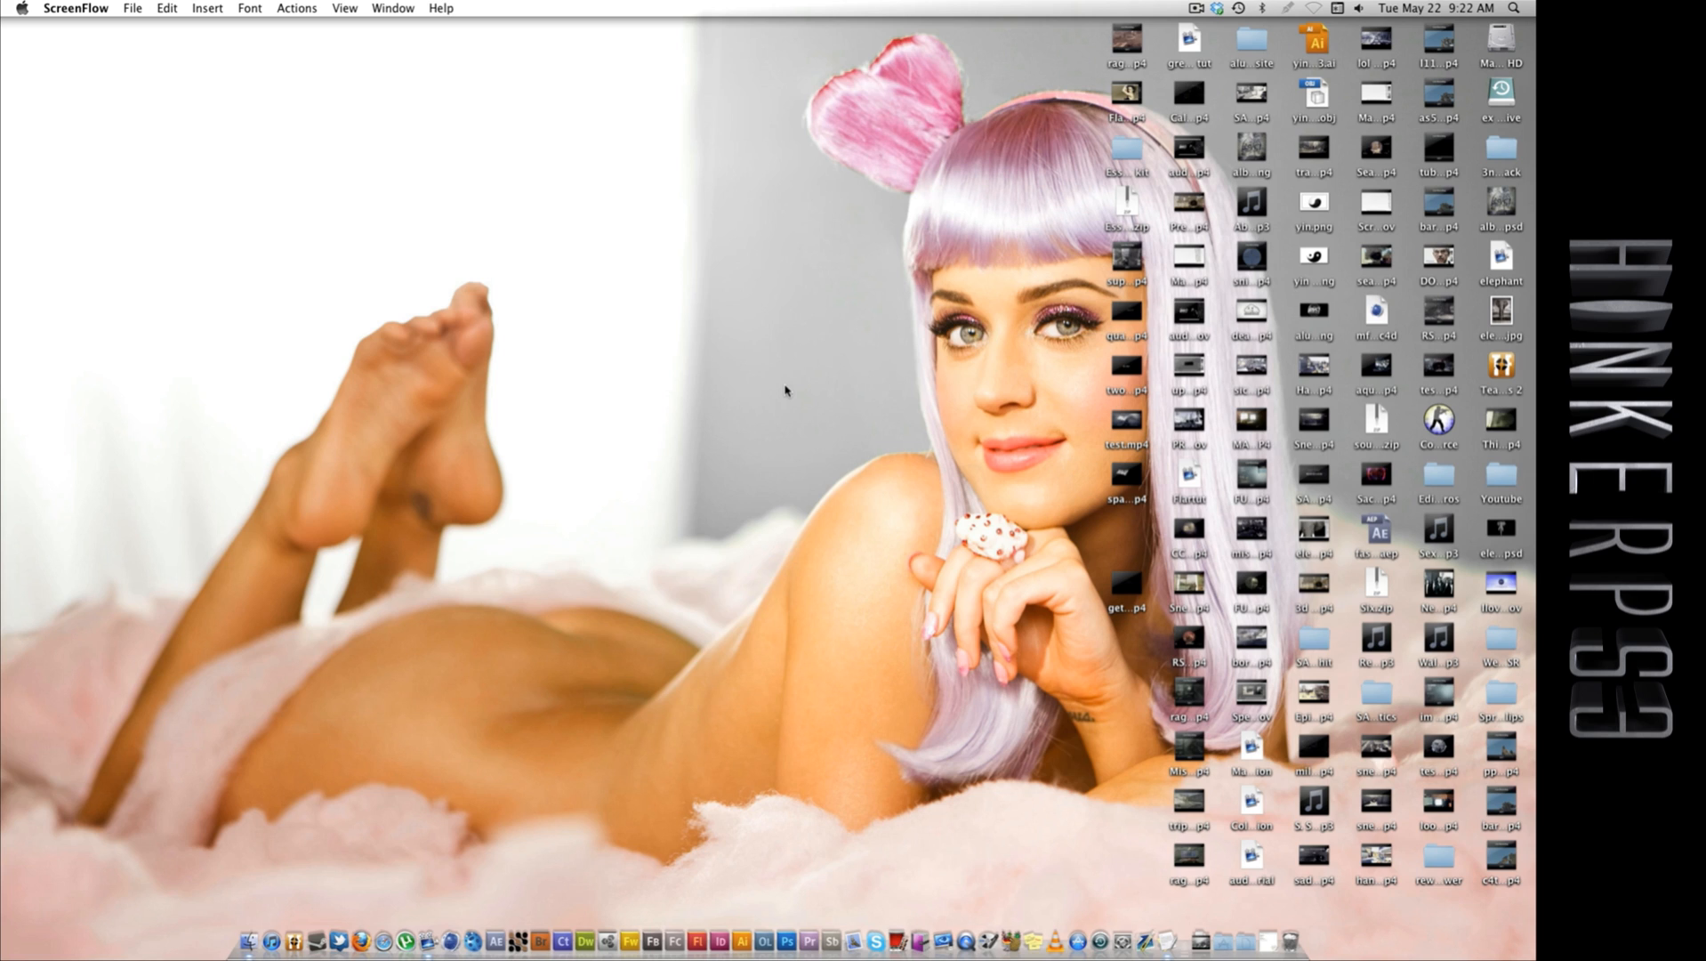
Step: Open YouTube in Safari and search for "3es hink"
{"action": "left_click", "coordinate": [383, 942]}
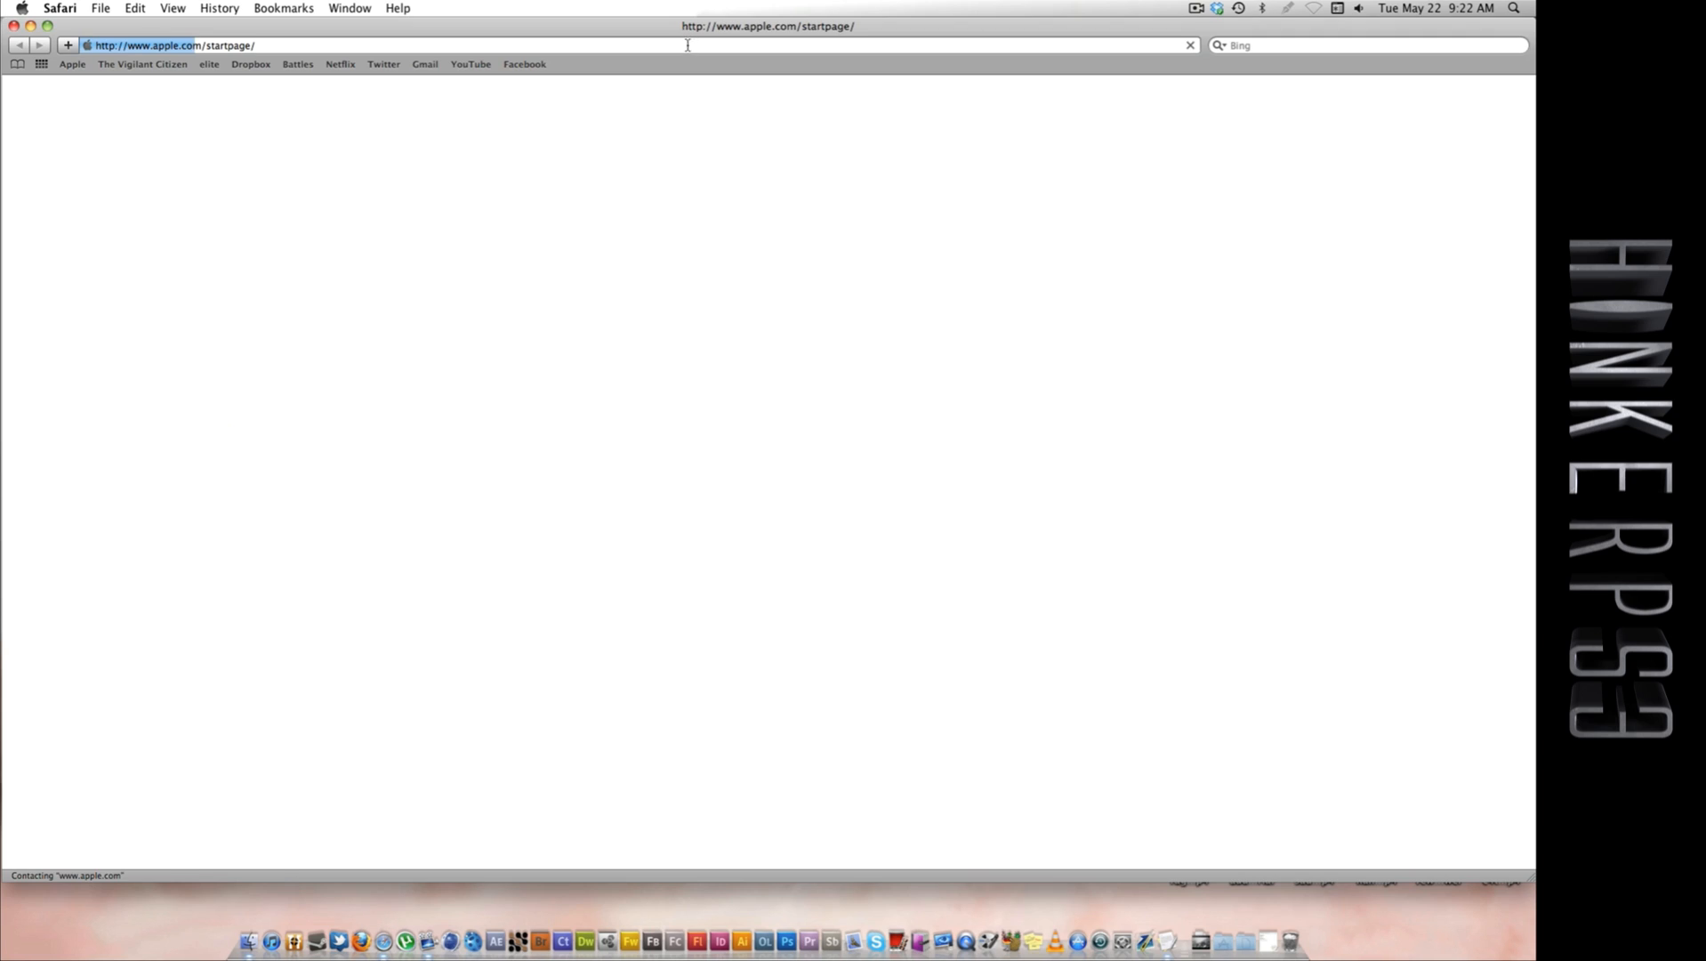
{"action": "left_click", "coordinate": [454, 66]}
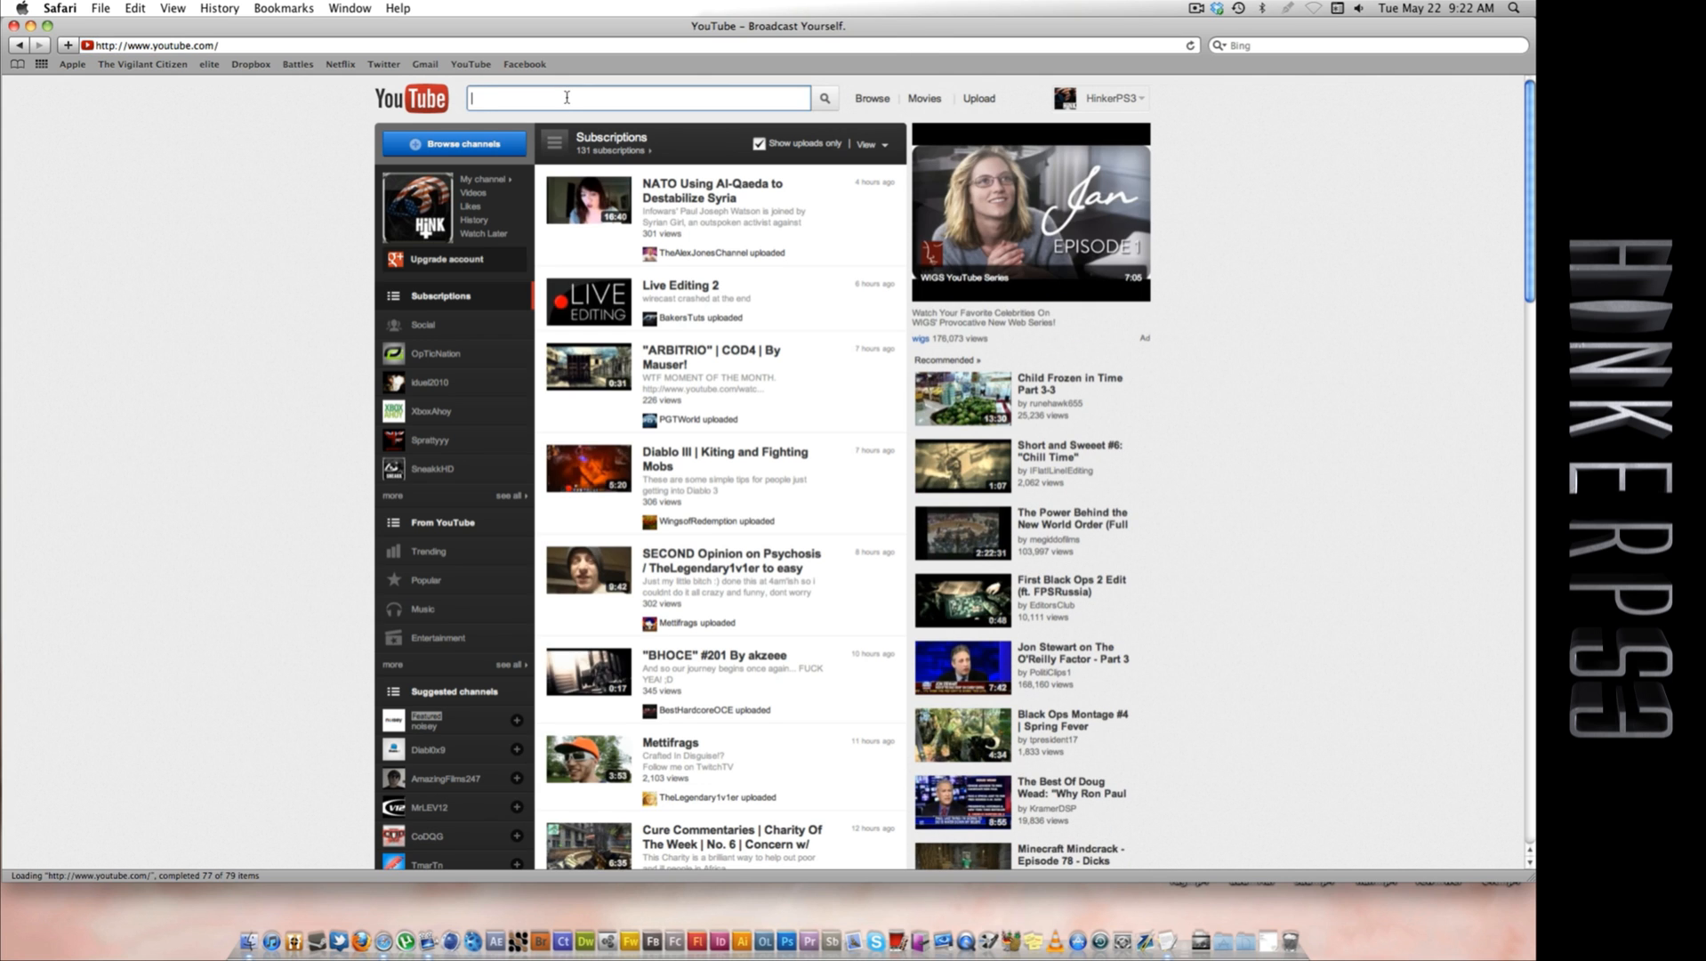
{"action": "type", "text": "hi"}
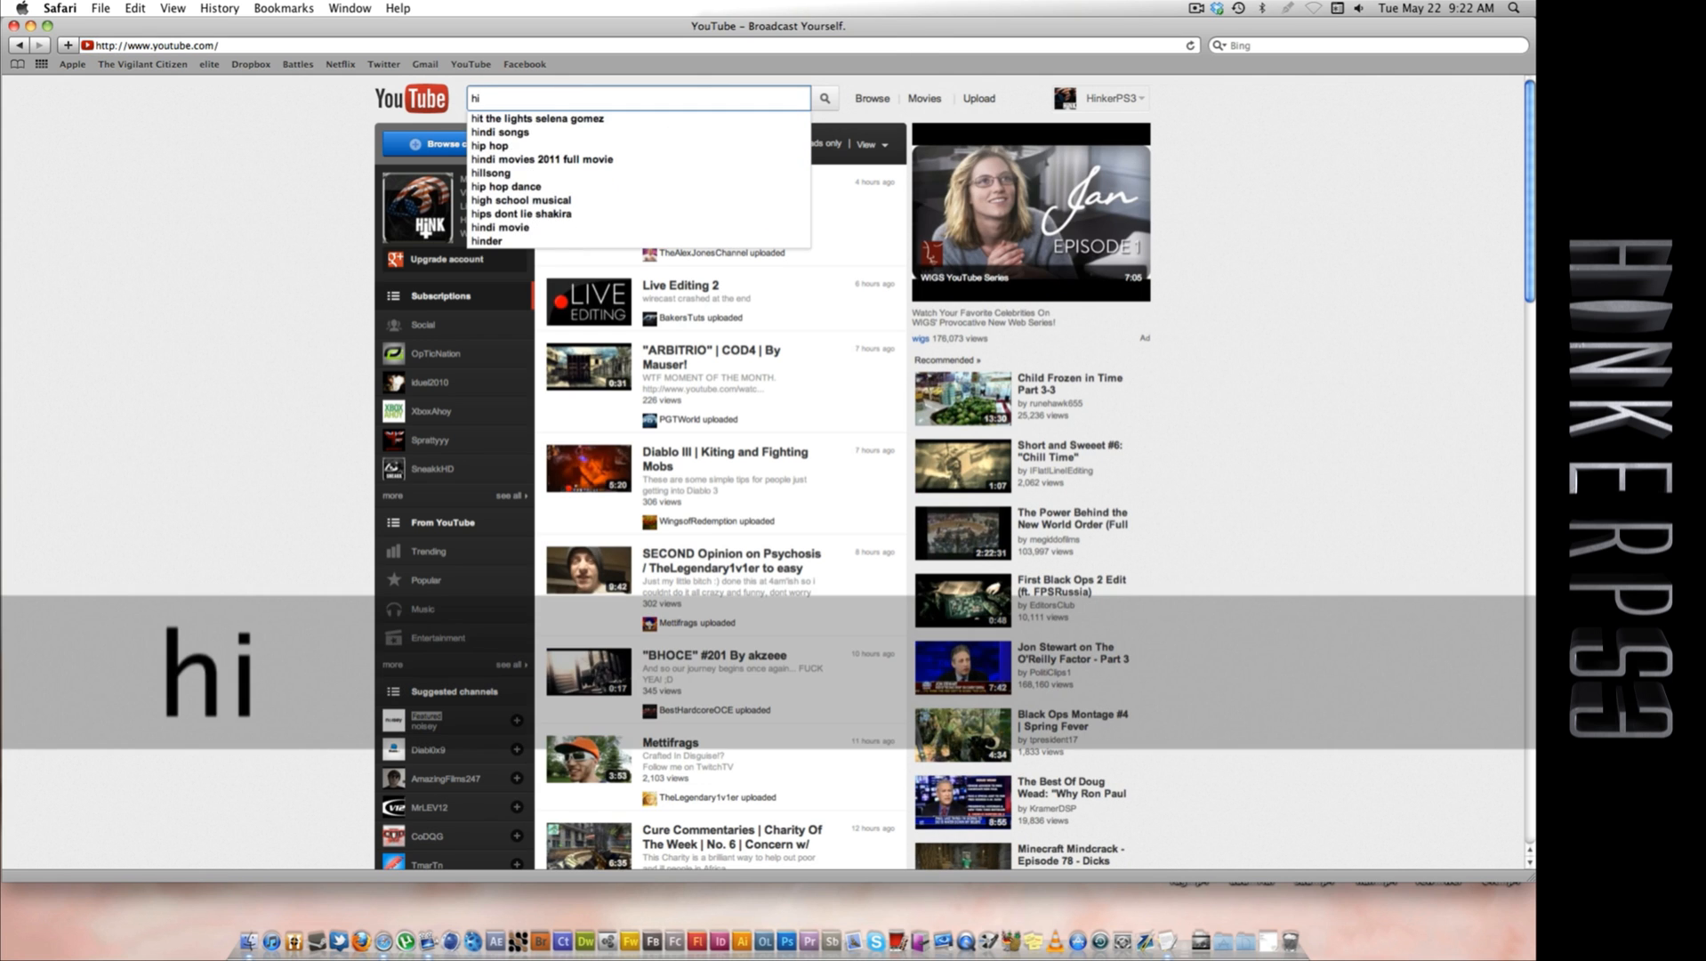
{"action": "key", "text": "BackSpace"}
{"action": "key", "text": "BackSpace"}
{"action": "type", "text": "3"}
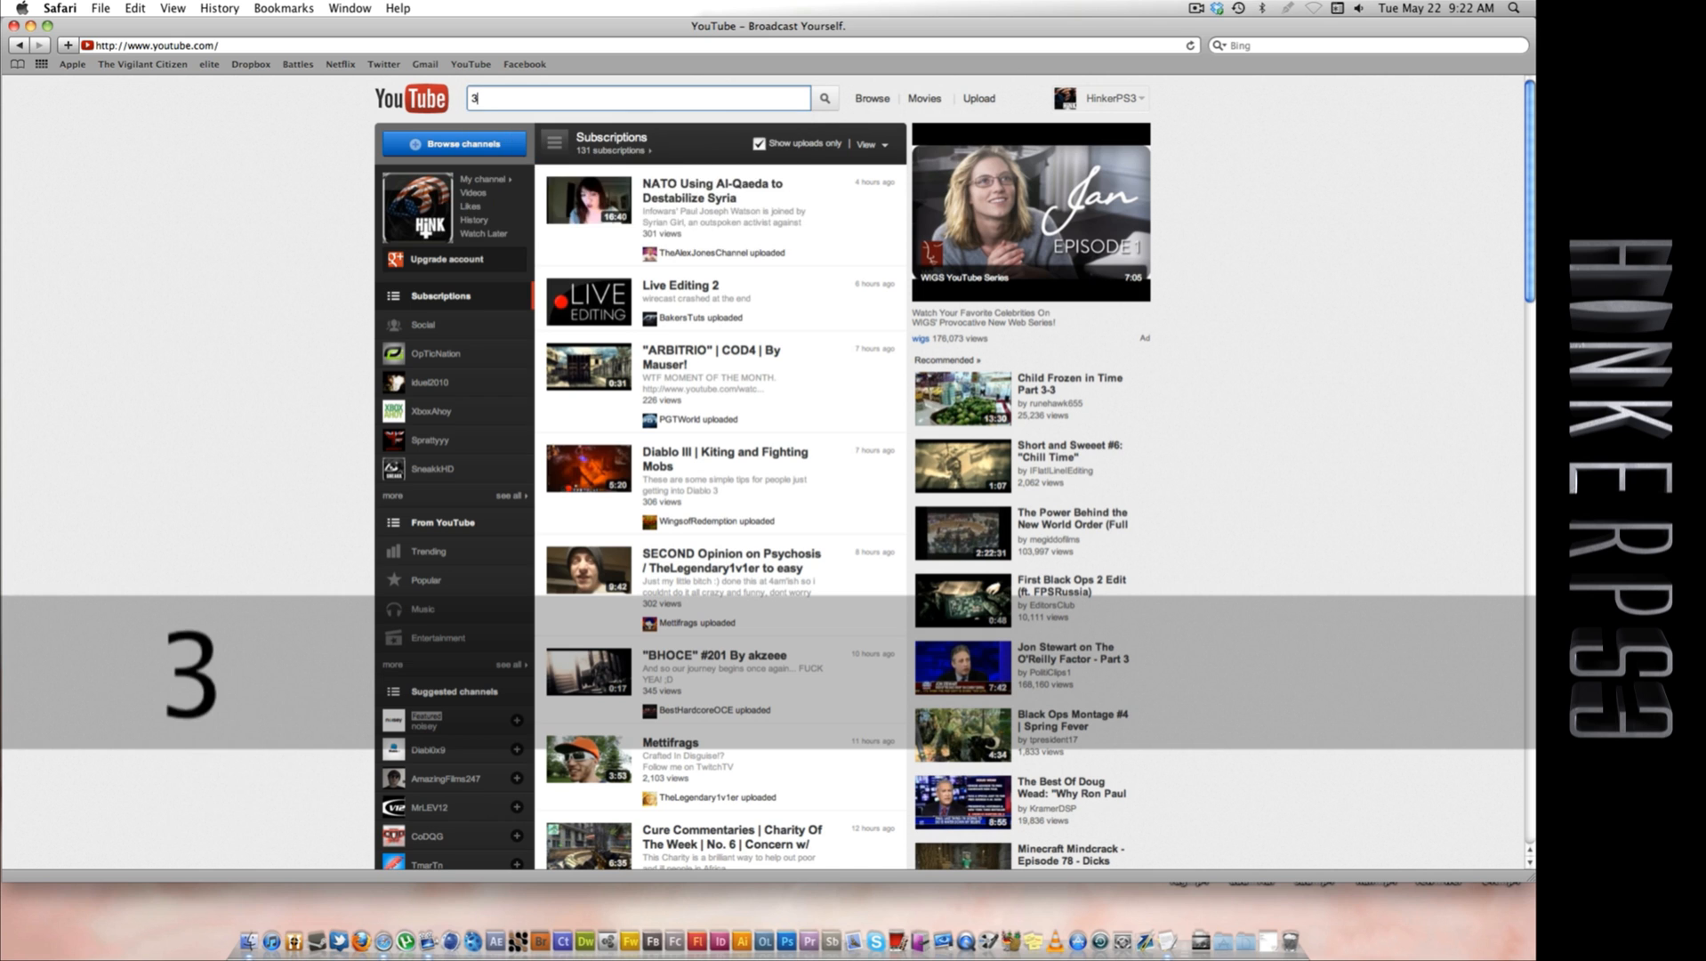
{"action": "type", "text": "es hink"}
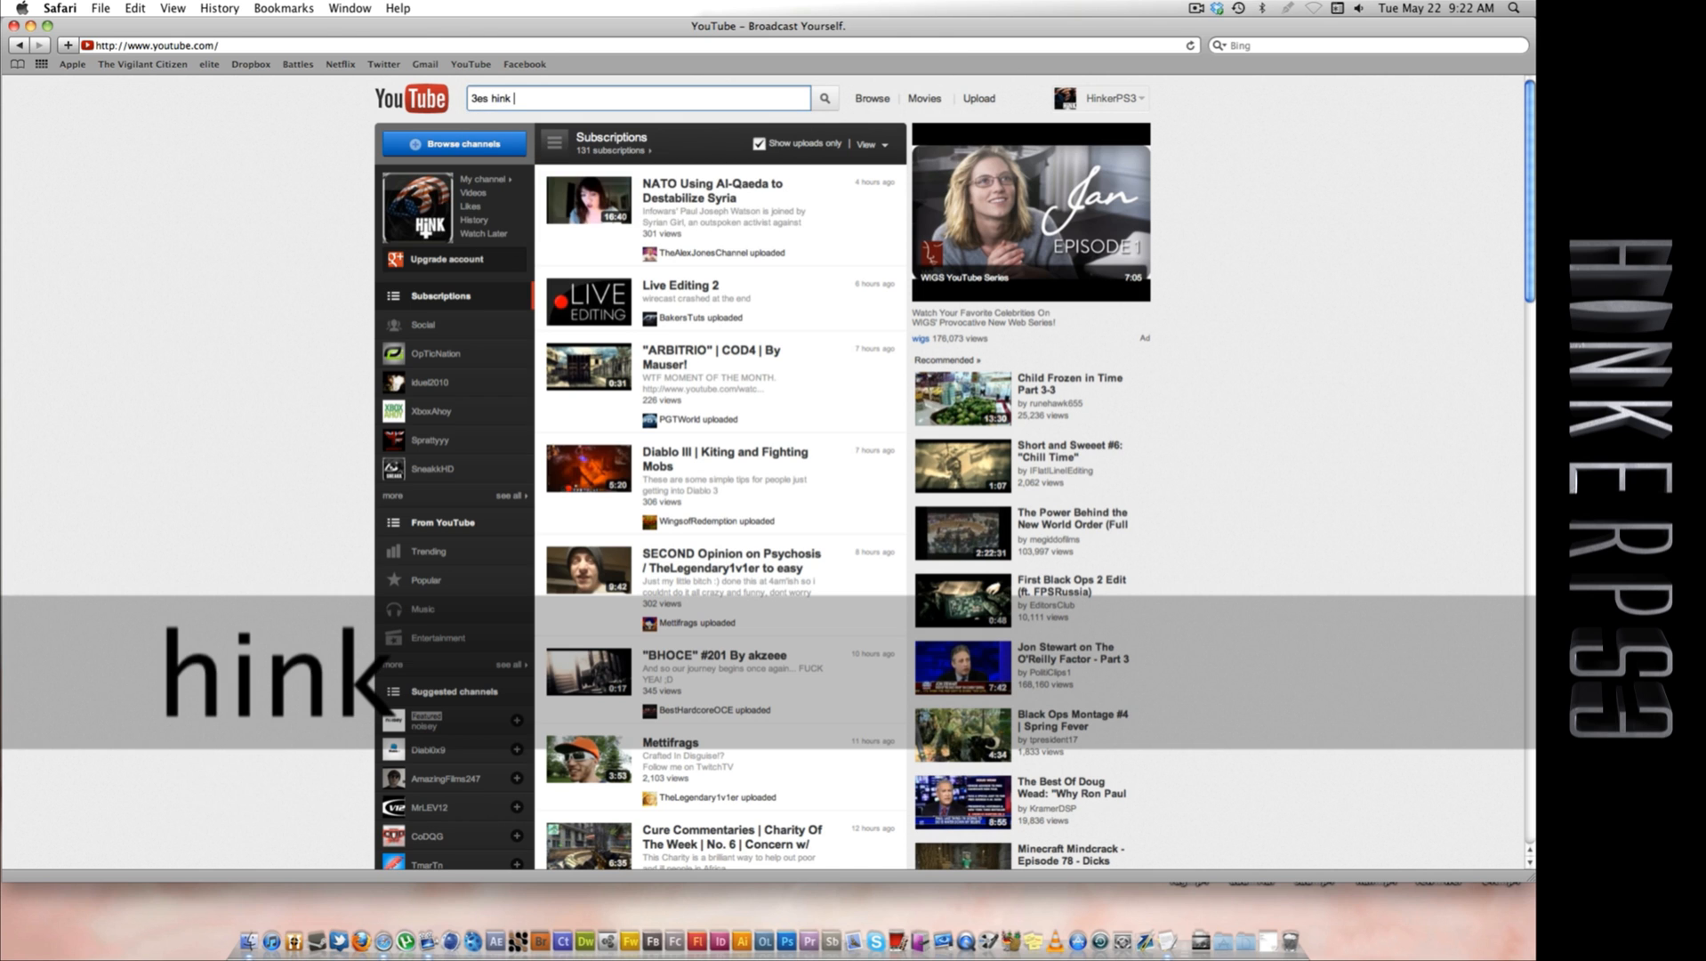
{"action": "key", "text": "Return"}
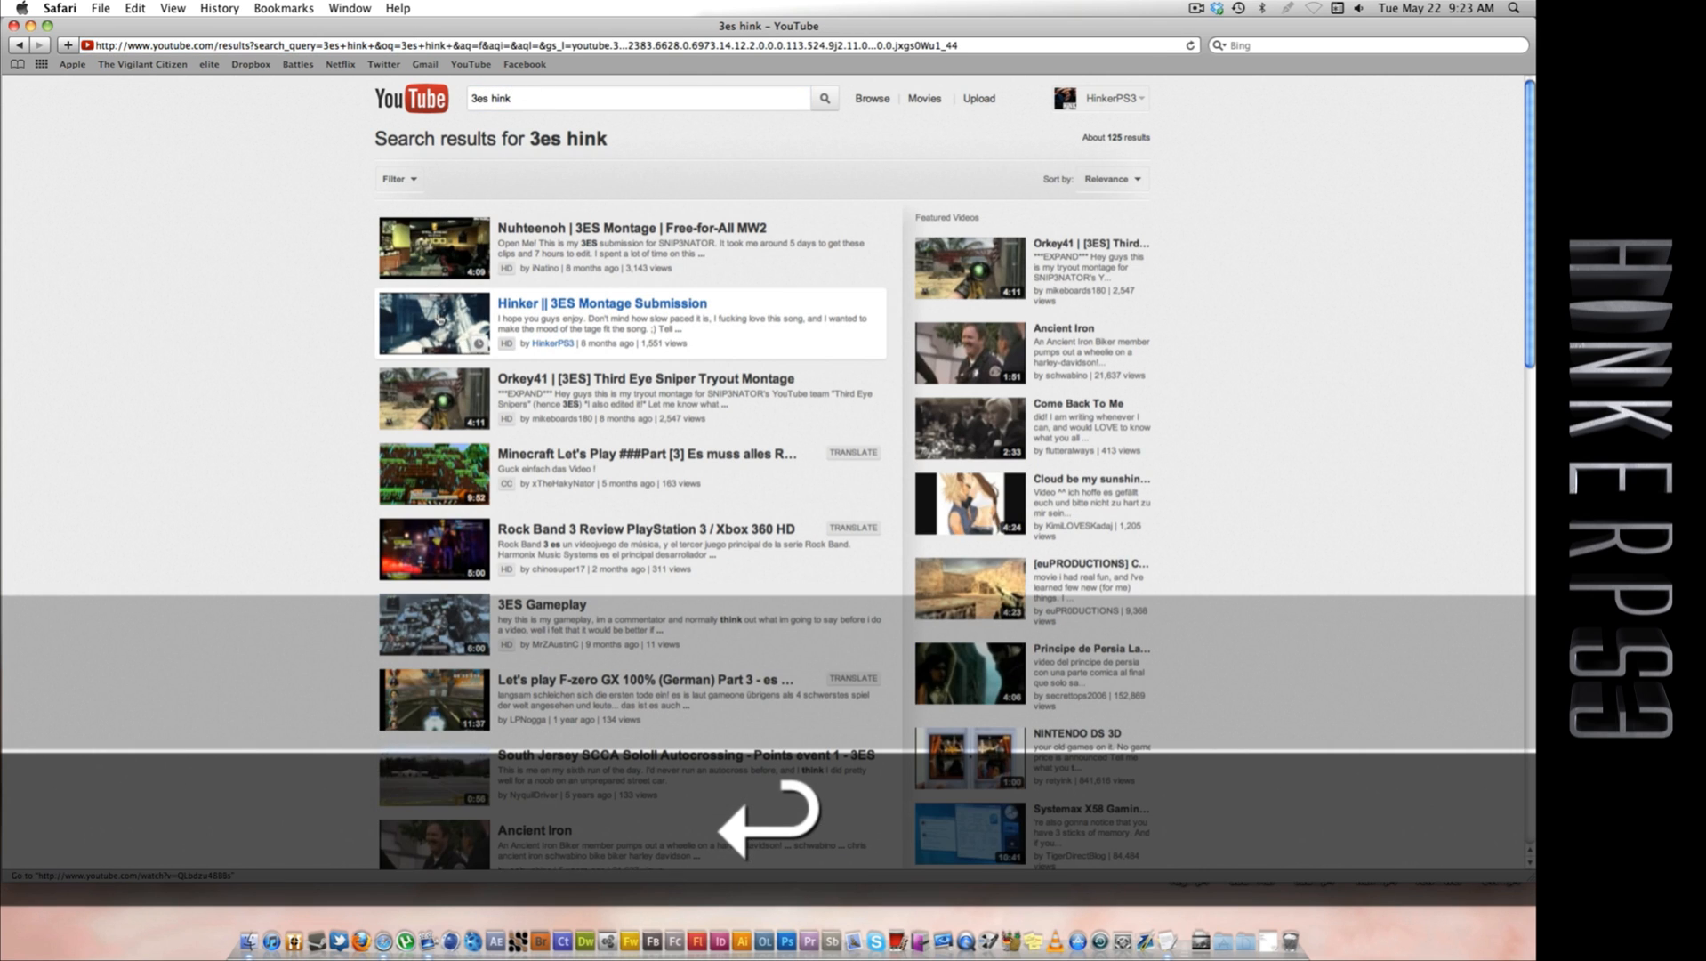
Step: Open the 3ES Montage Submission video, skip to about 1:32, lower the system volume and pause playback
{"action": "left_click", "coordinate": [439, 319]}
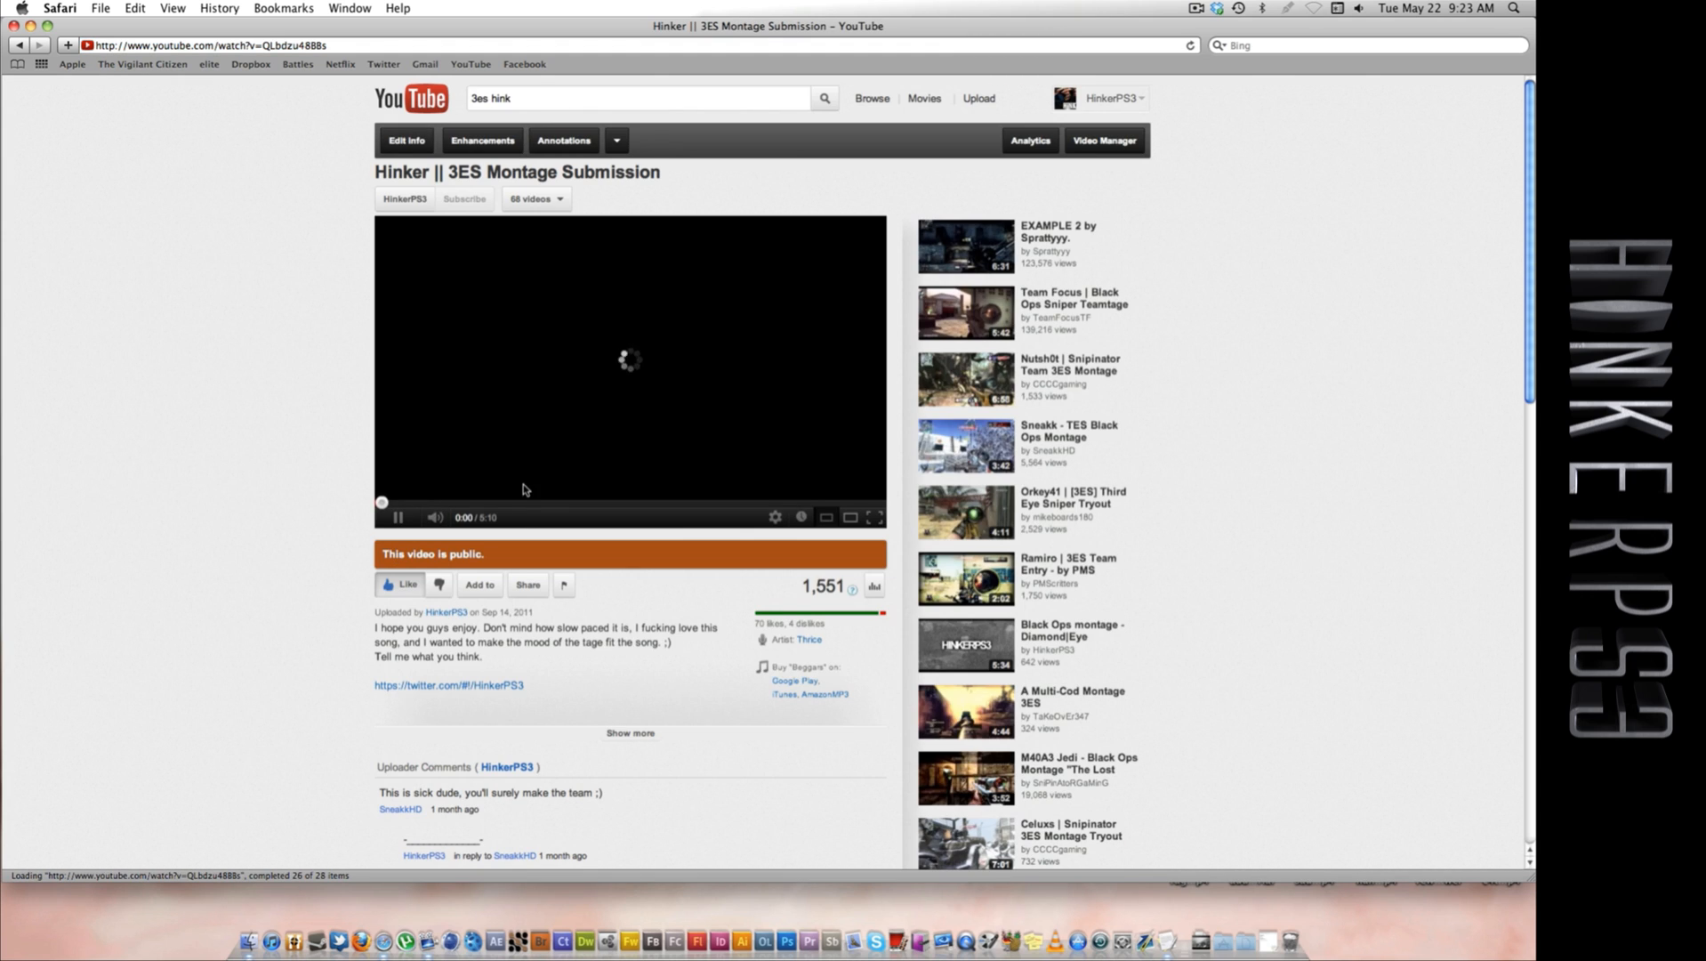
{"action": "left_click_drag", "start_coordinate": [530, 503], "coordinate": [531, 506]}
{"action": "key", "text": "XF86AudioLowerVolume"}
{"action": "key", "text": "XF86AudioLowerVolume"}
{"action": "key", "text": "XF86AudioRaiseVolume"}
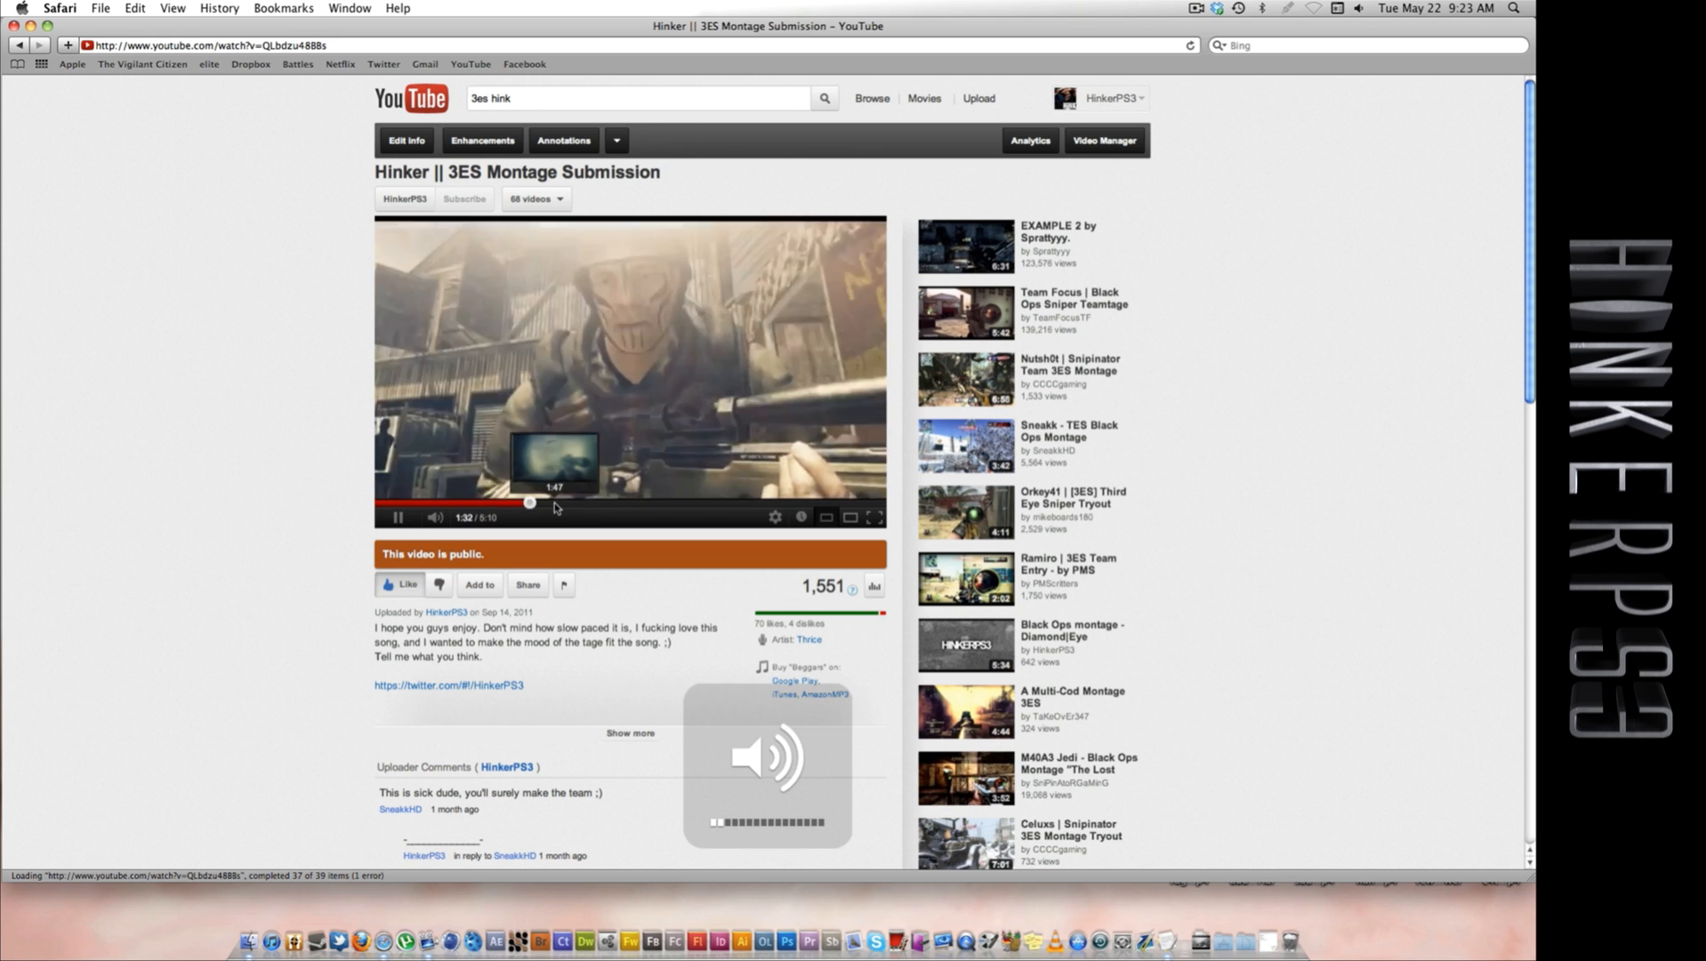
{"action": "left_click", "coordinate": [498, 485]}
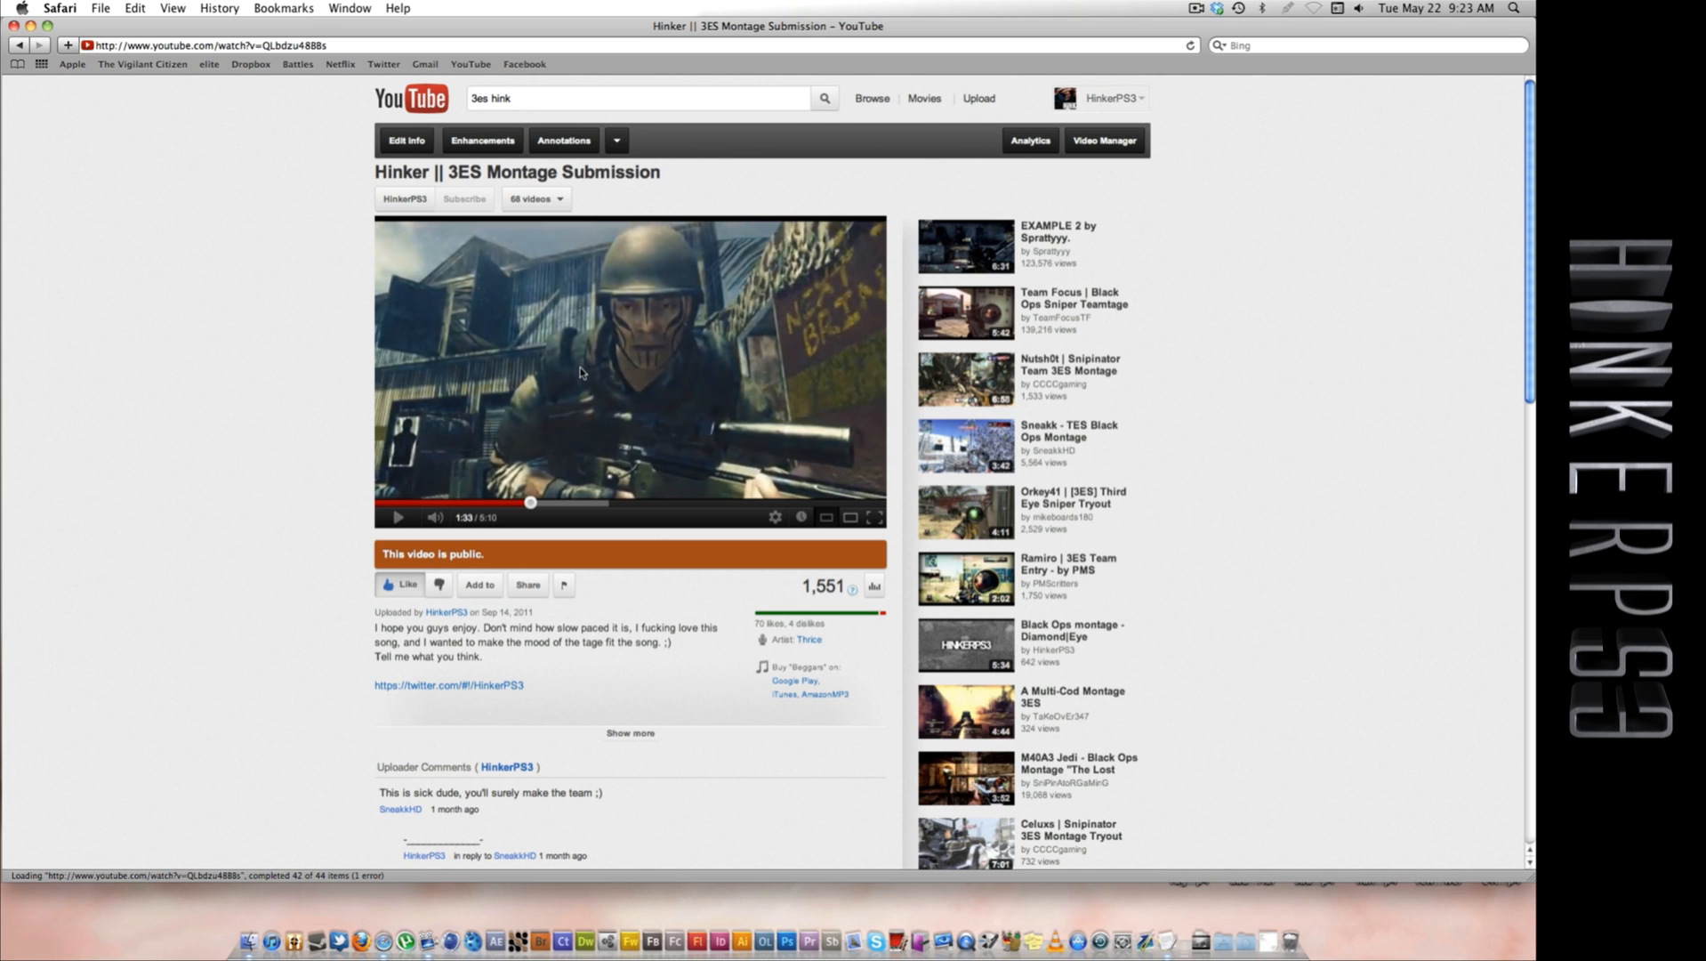
Step: Replay the soldier cinematic between about 1:18 and 1:36 to examine its reversed-looking walk, leaving the video paused
{"action": "left_click", "coordinate": [395, 518]}
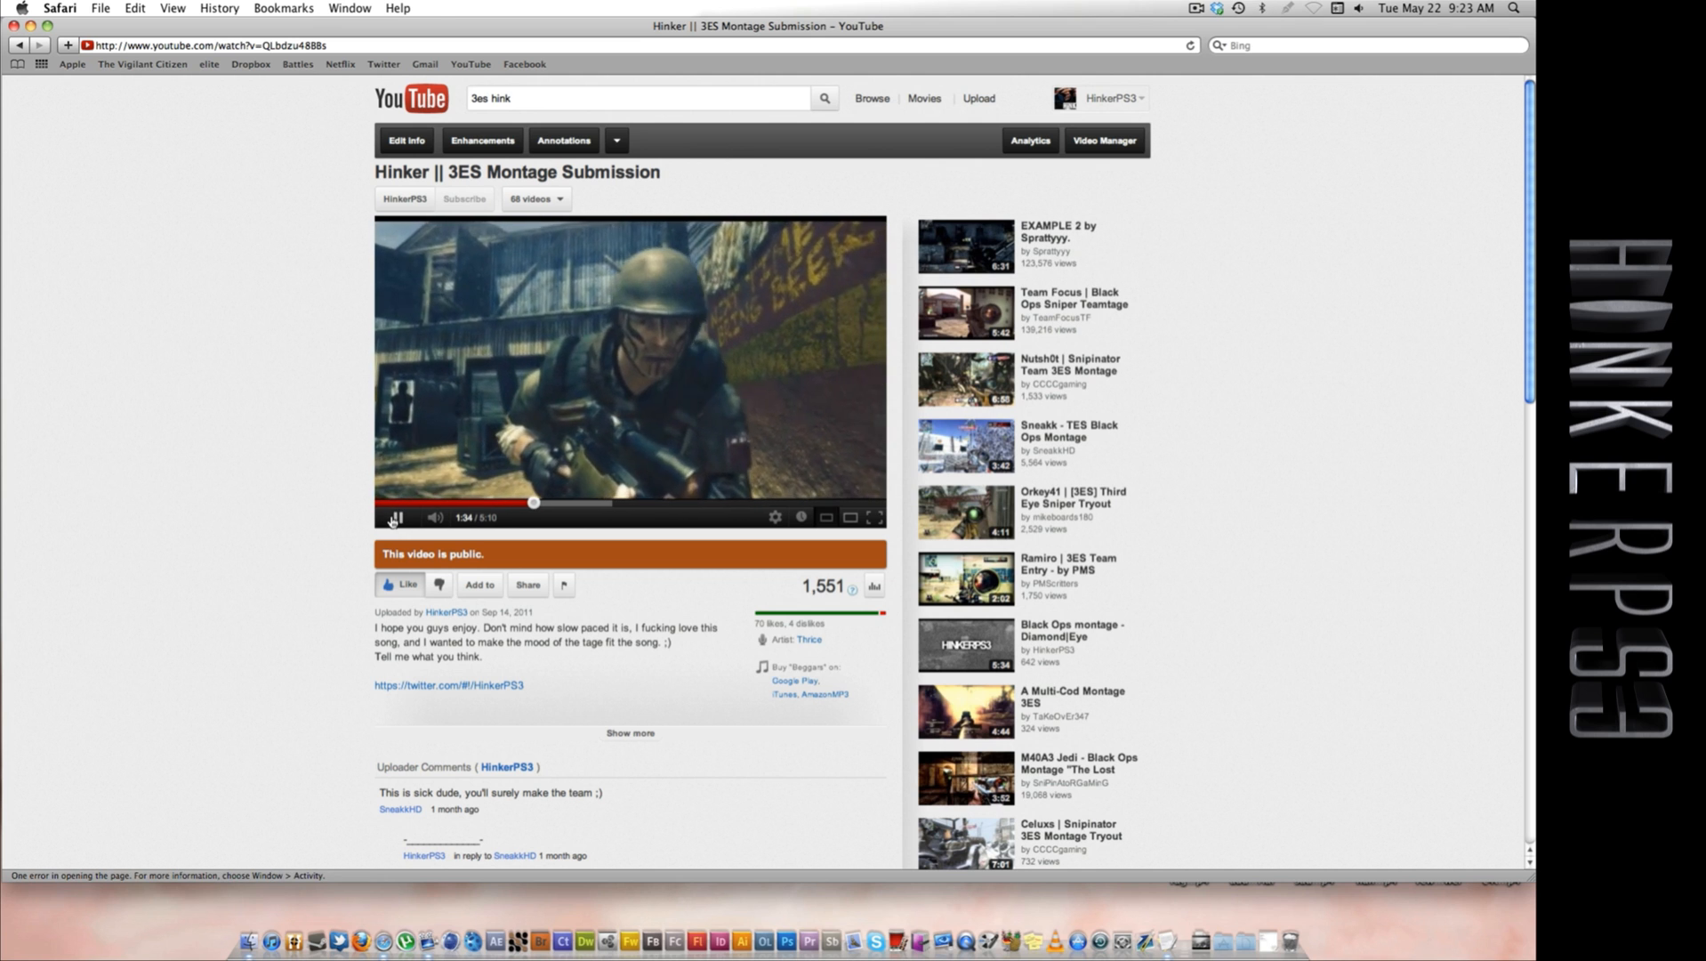
{"action": "left_click", "coordinate": [394, 521]}
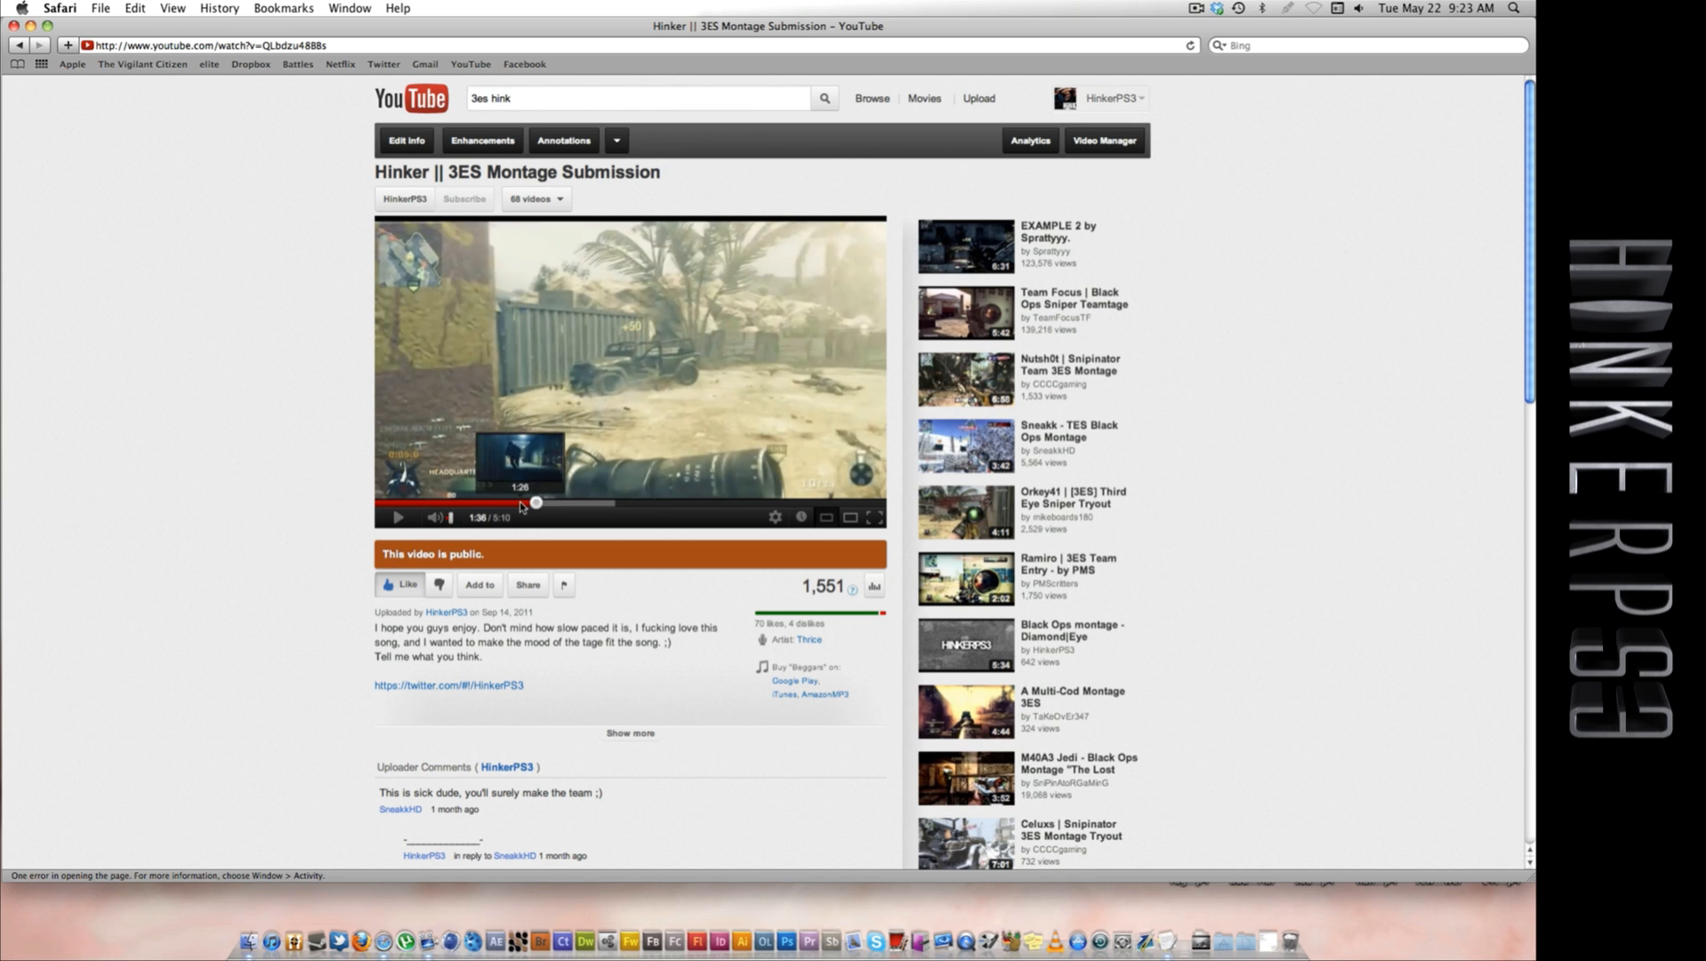
{"action": "left_click", "coordinate": [512, 504]}
{"action": "left_click", "coordinate": [402, 518]}
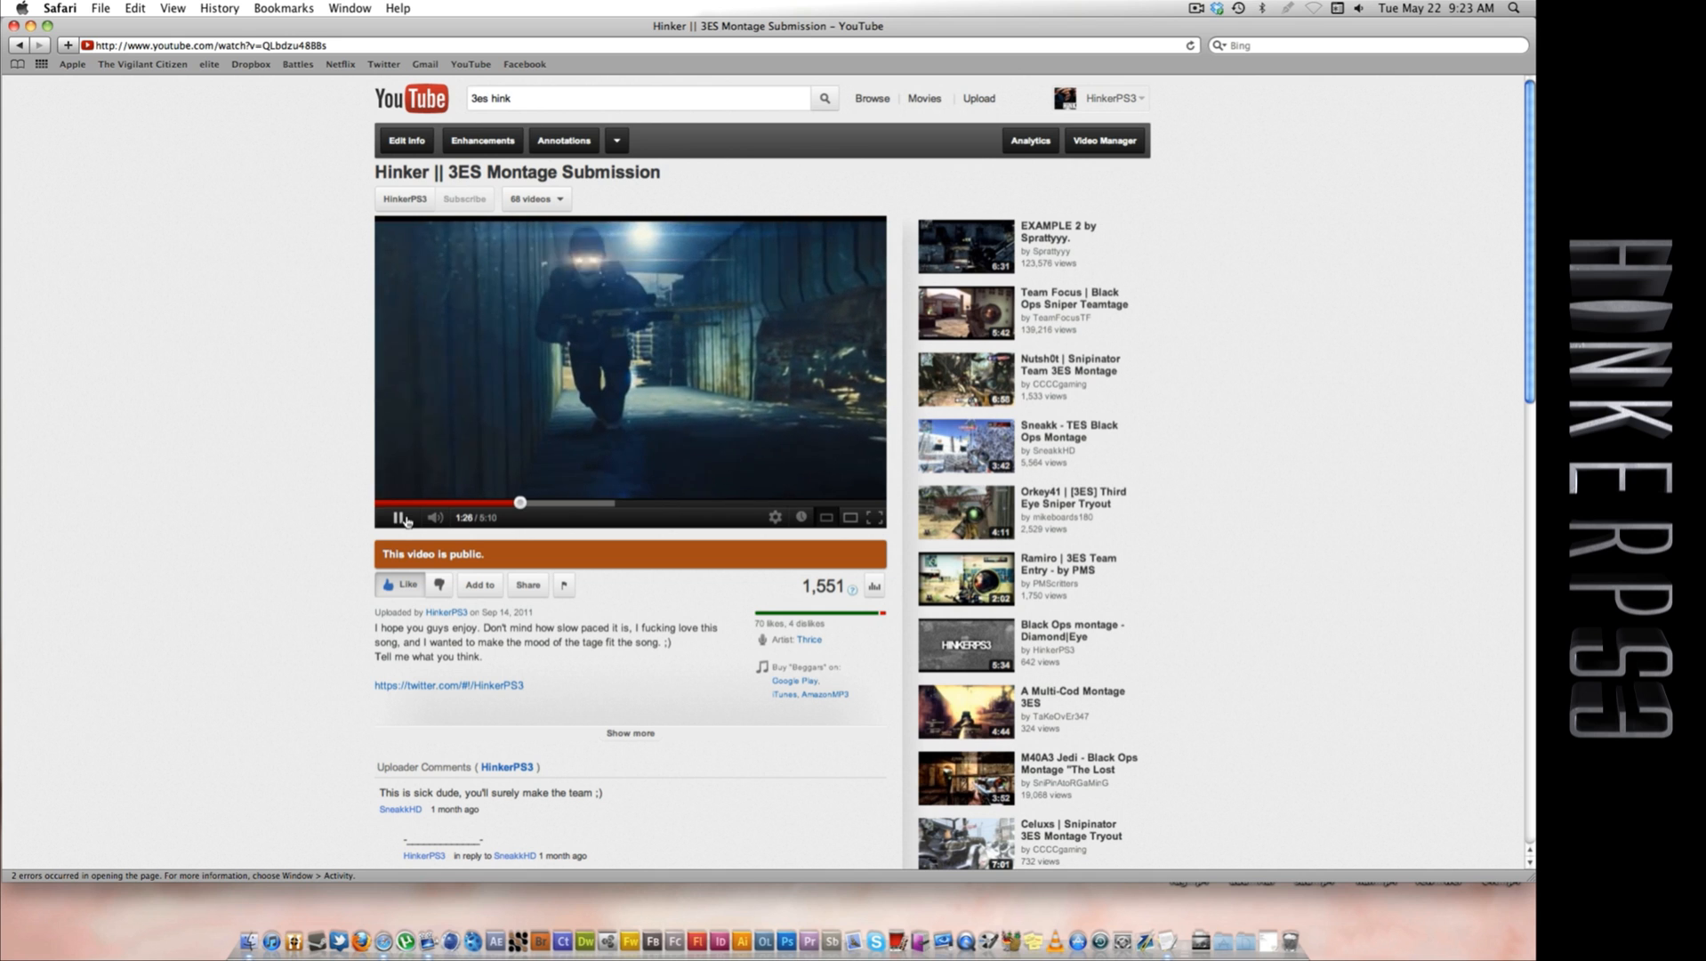
{"action": "left_click", "coordinate": [399, 518]}
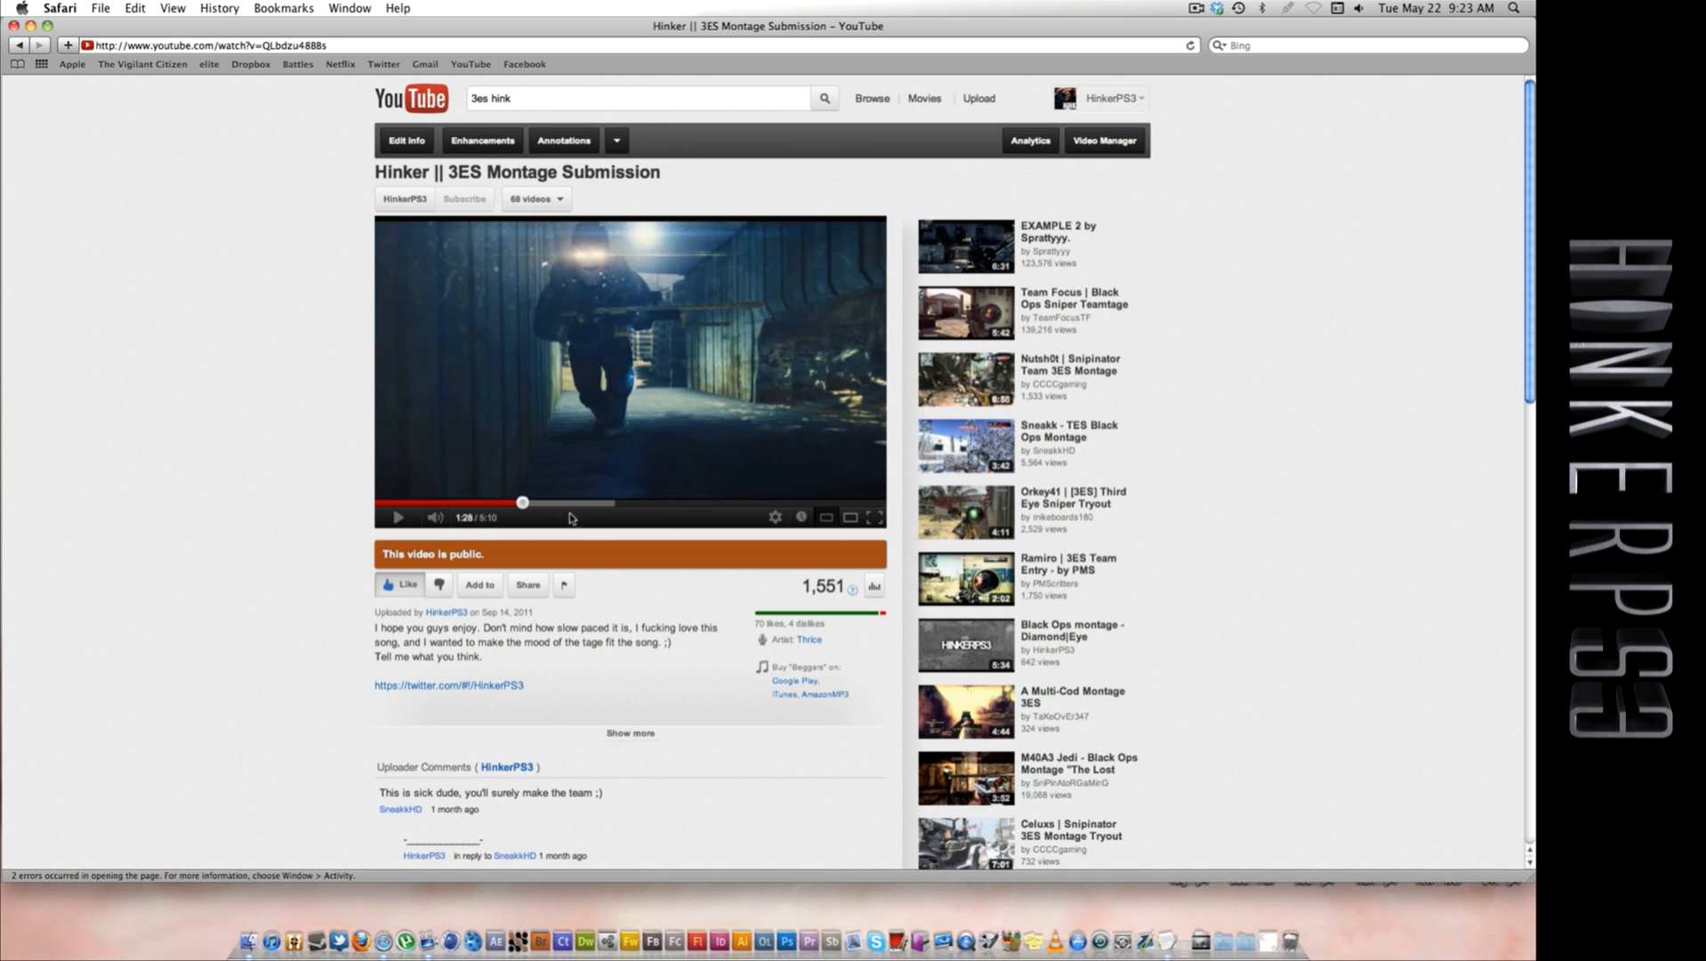
{"action": "left_click_drag", "start_coordinate": [525, 505], "coordinate": [513, 504]}
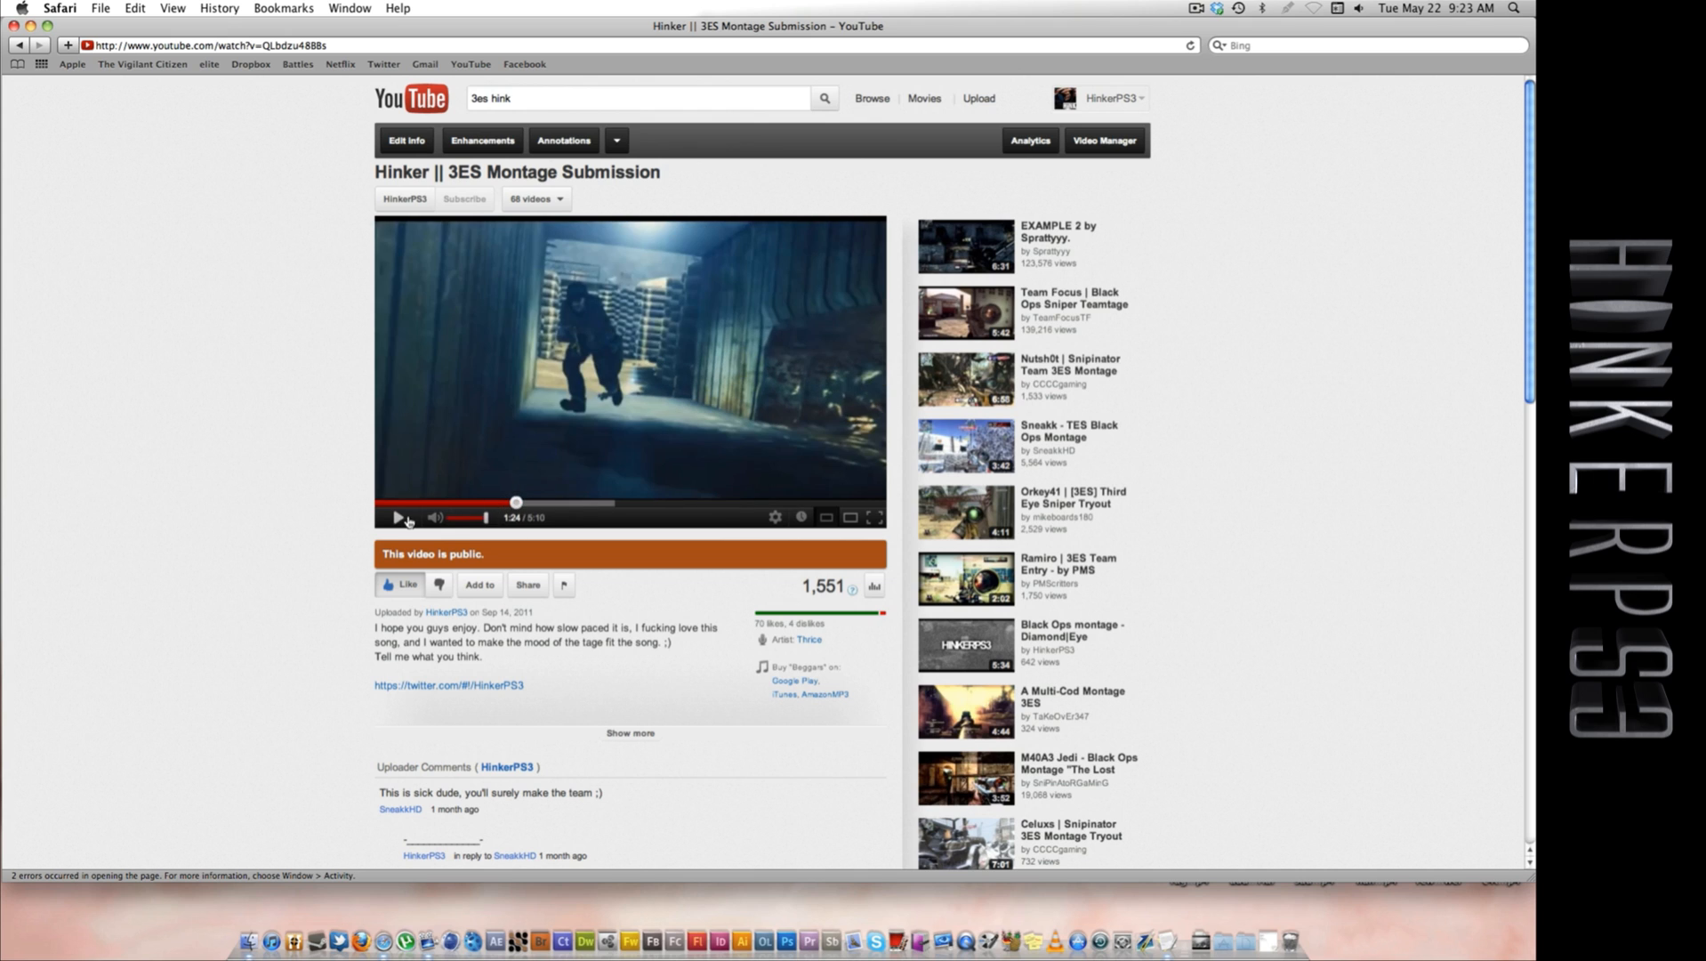
{"action": "left_click_drag", "start_coordinate": [513, 502], "coordinate": [507, 503]}
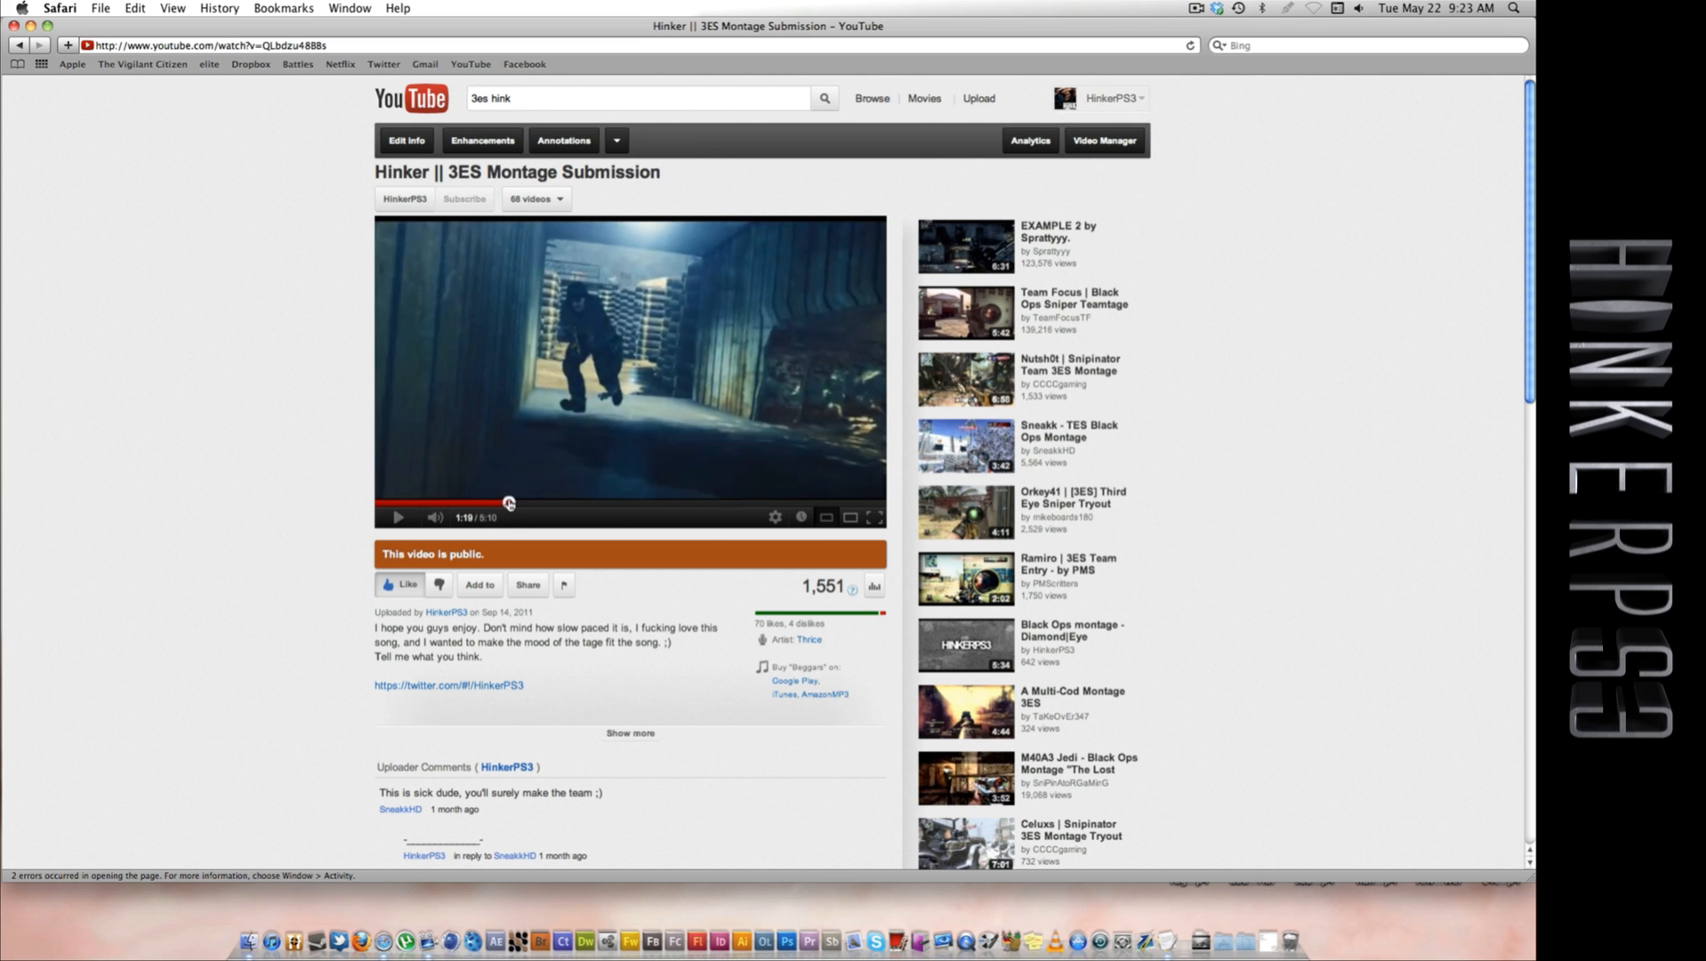
{"action": "left_click", "coordinate": [402, 516]}
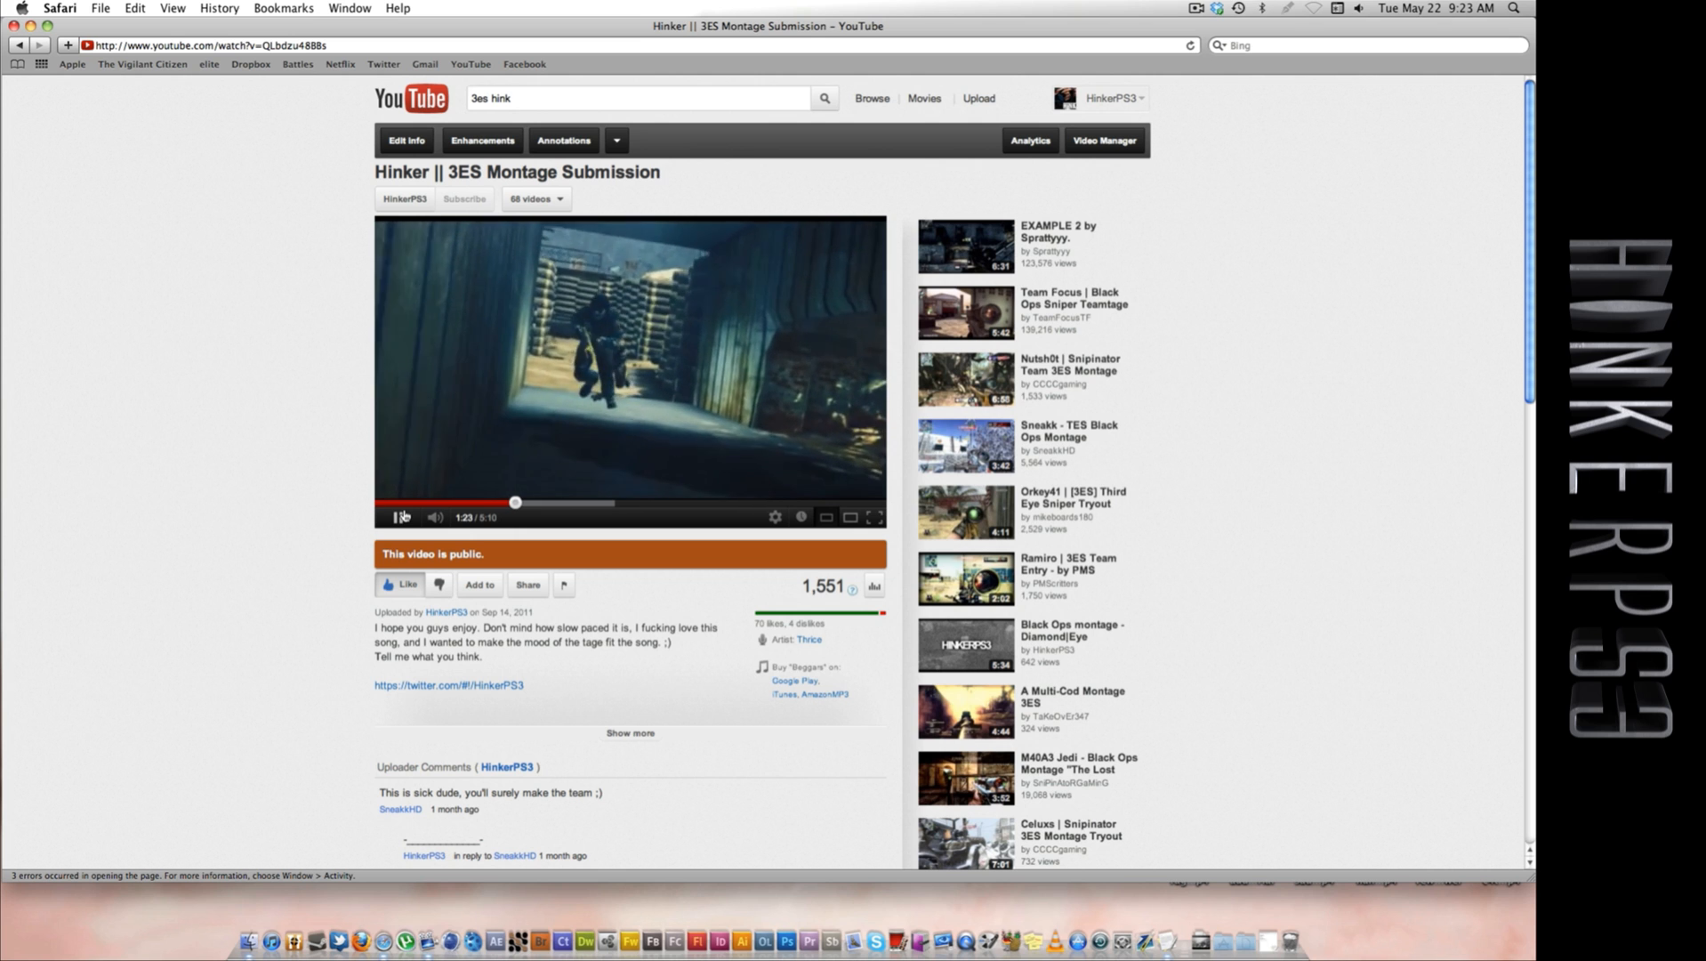
{"action": "left_click", "coordinate": [402, 516]}
Step: Quit Safari, switch to After Effects and dismiss its welcome screen
{"action": "left_click", "coordinate": [22, 7]}
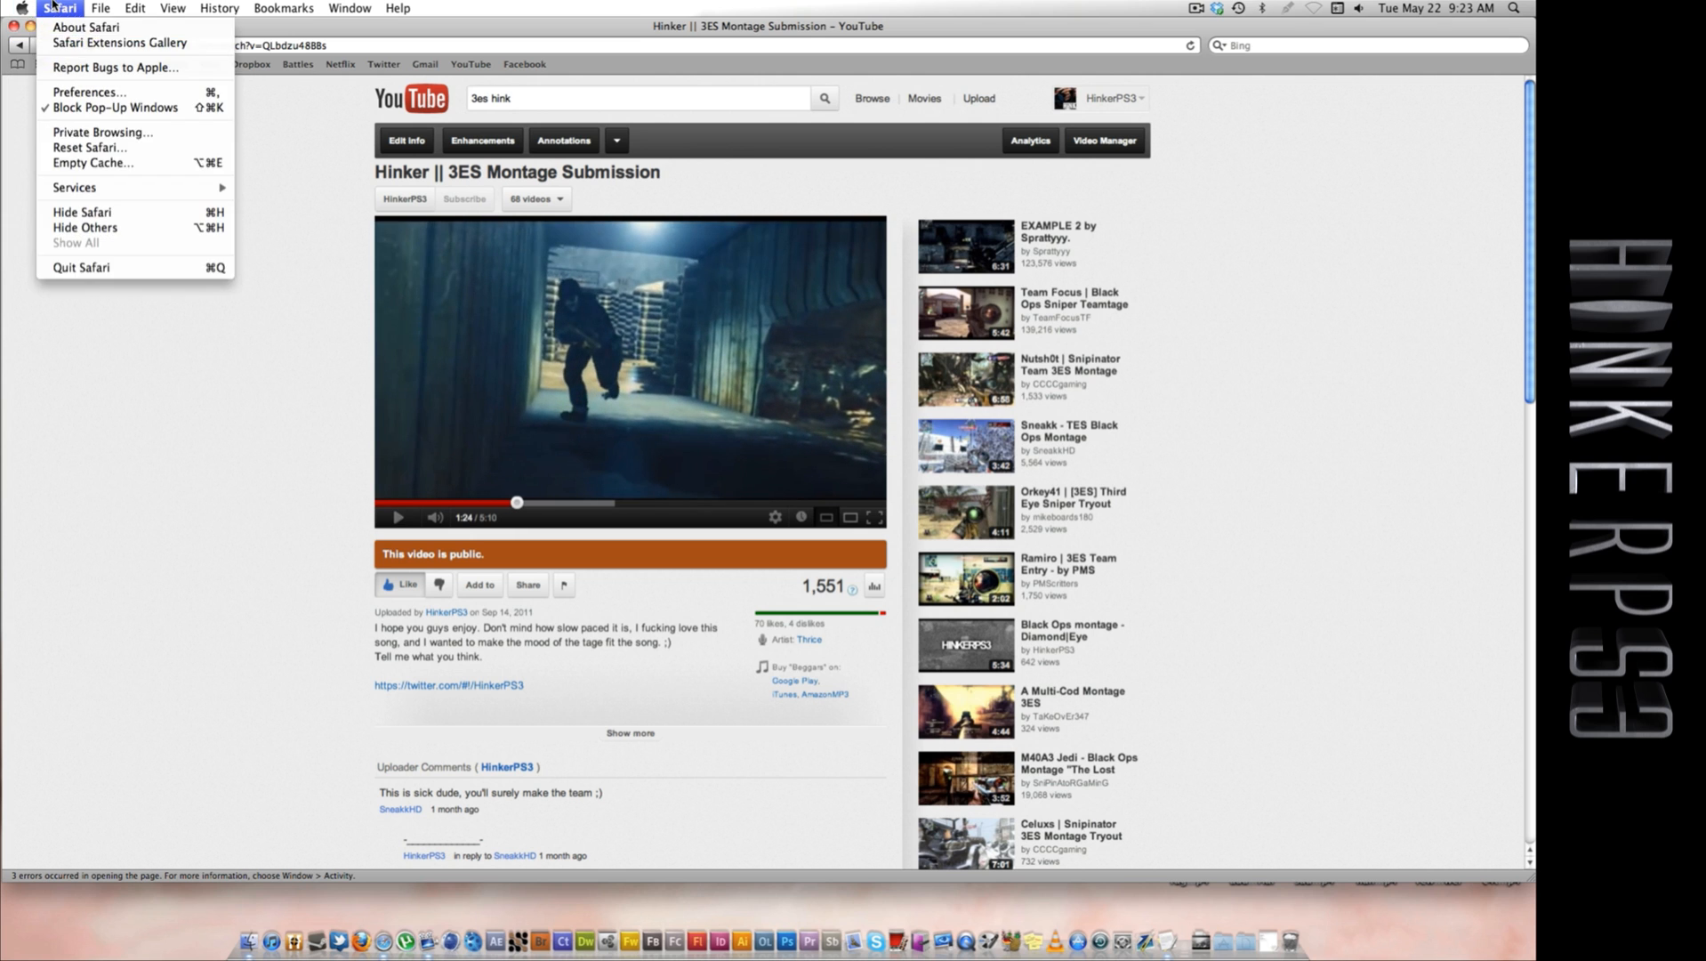
{"action": "left_click", "coordinate": [76, 267]}
{"action": "left_click", "coordinate": [495, 941]}
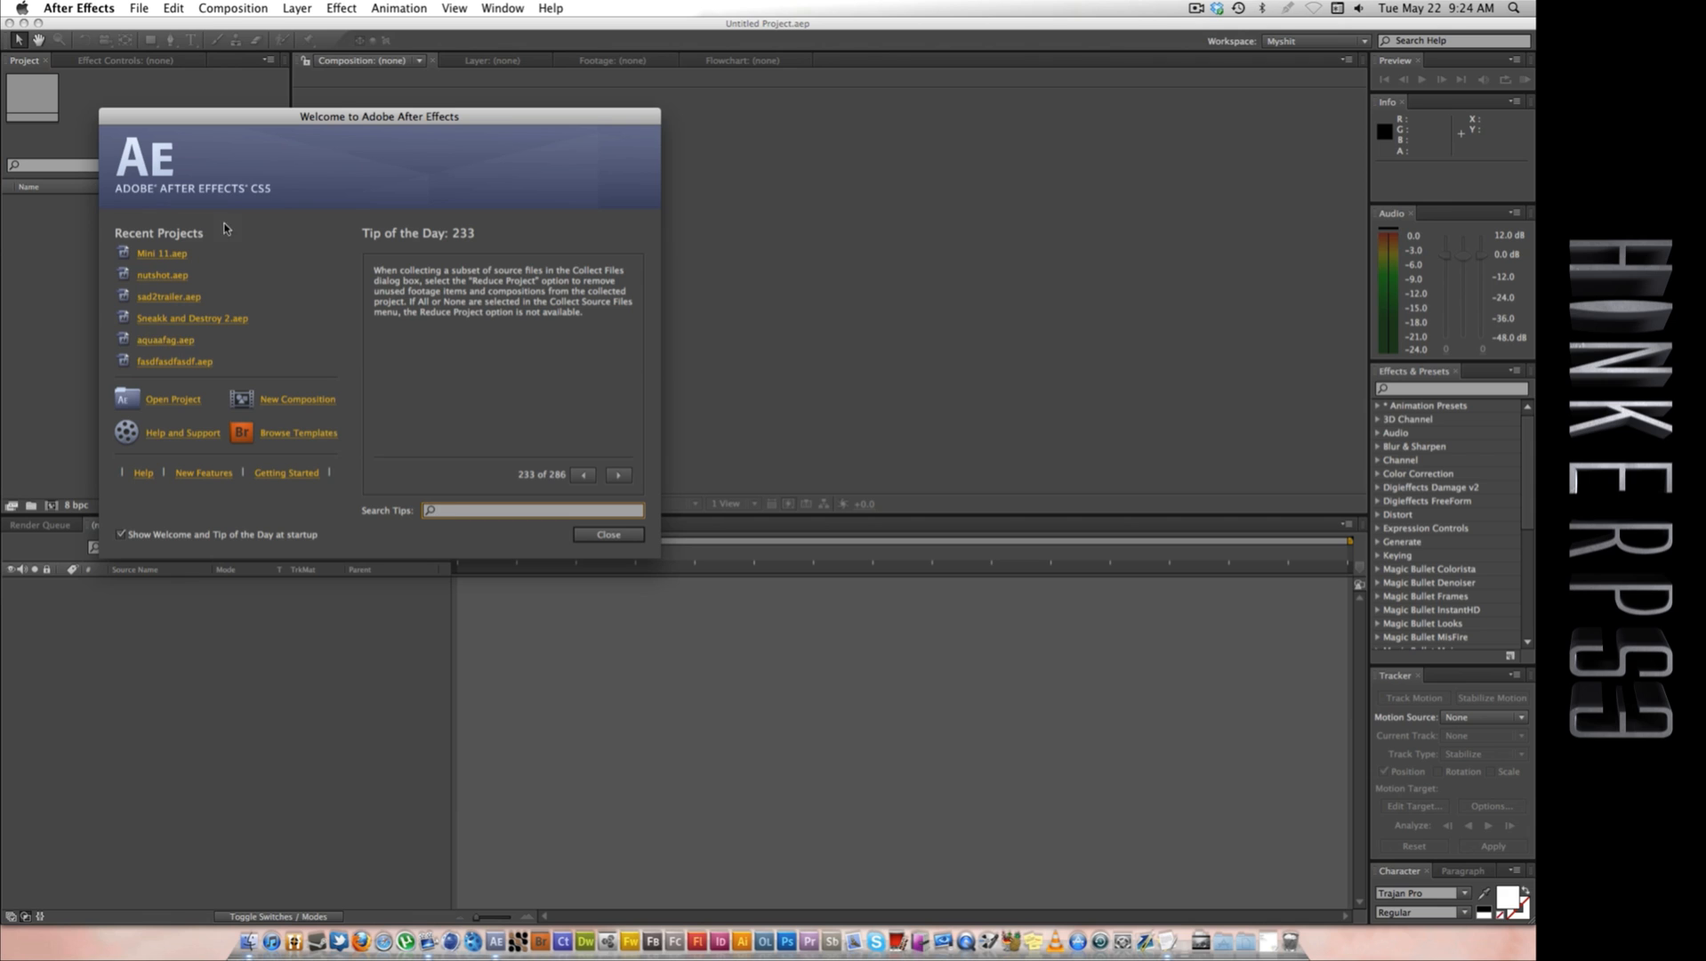
{"action": "left_click", "coordinate": [609, 534]}
Step: Import 5.mp4 as footage from the "11 cinematics" folder on the Desktop
{"action": "right_click", "coordinate": [206, 328]}
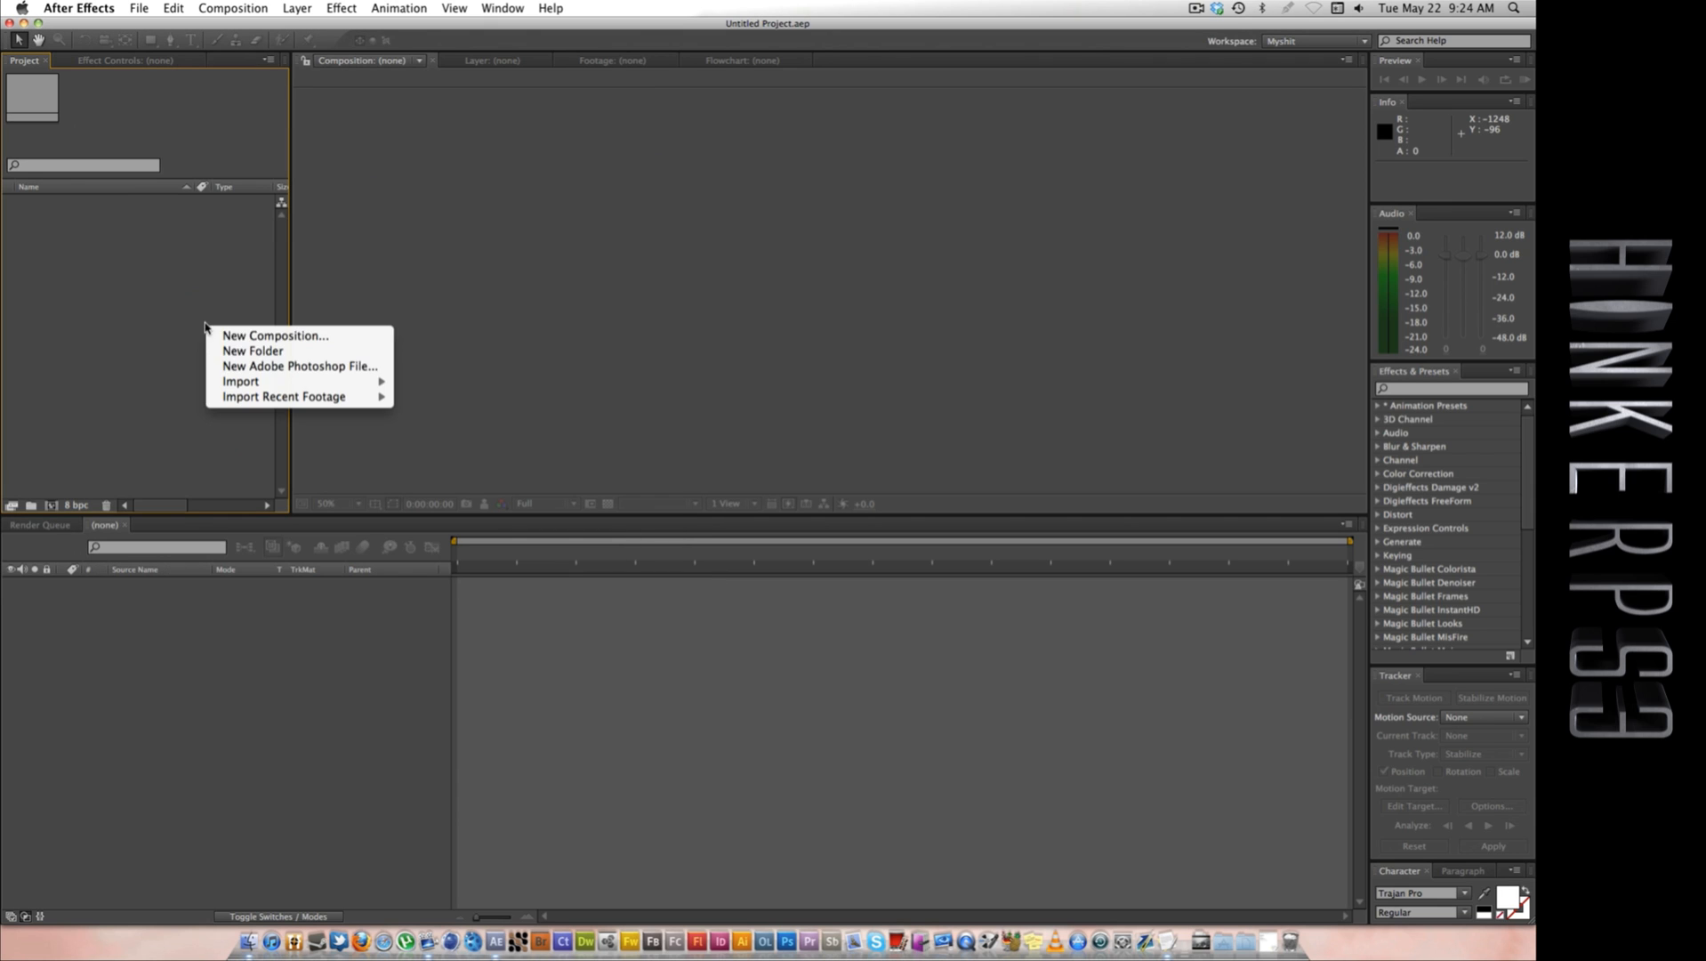
{"action": "mouse_move", "coordinate": [267, 382]}
{"action": "left_click", "coordinate": [423, 384]}
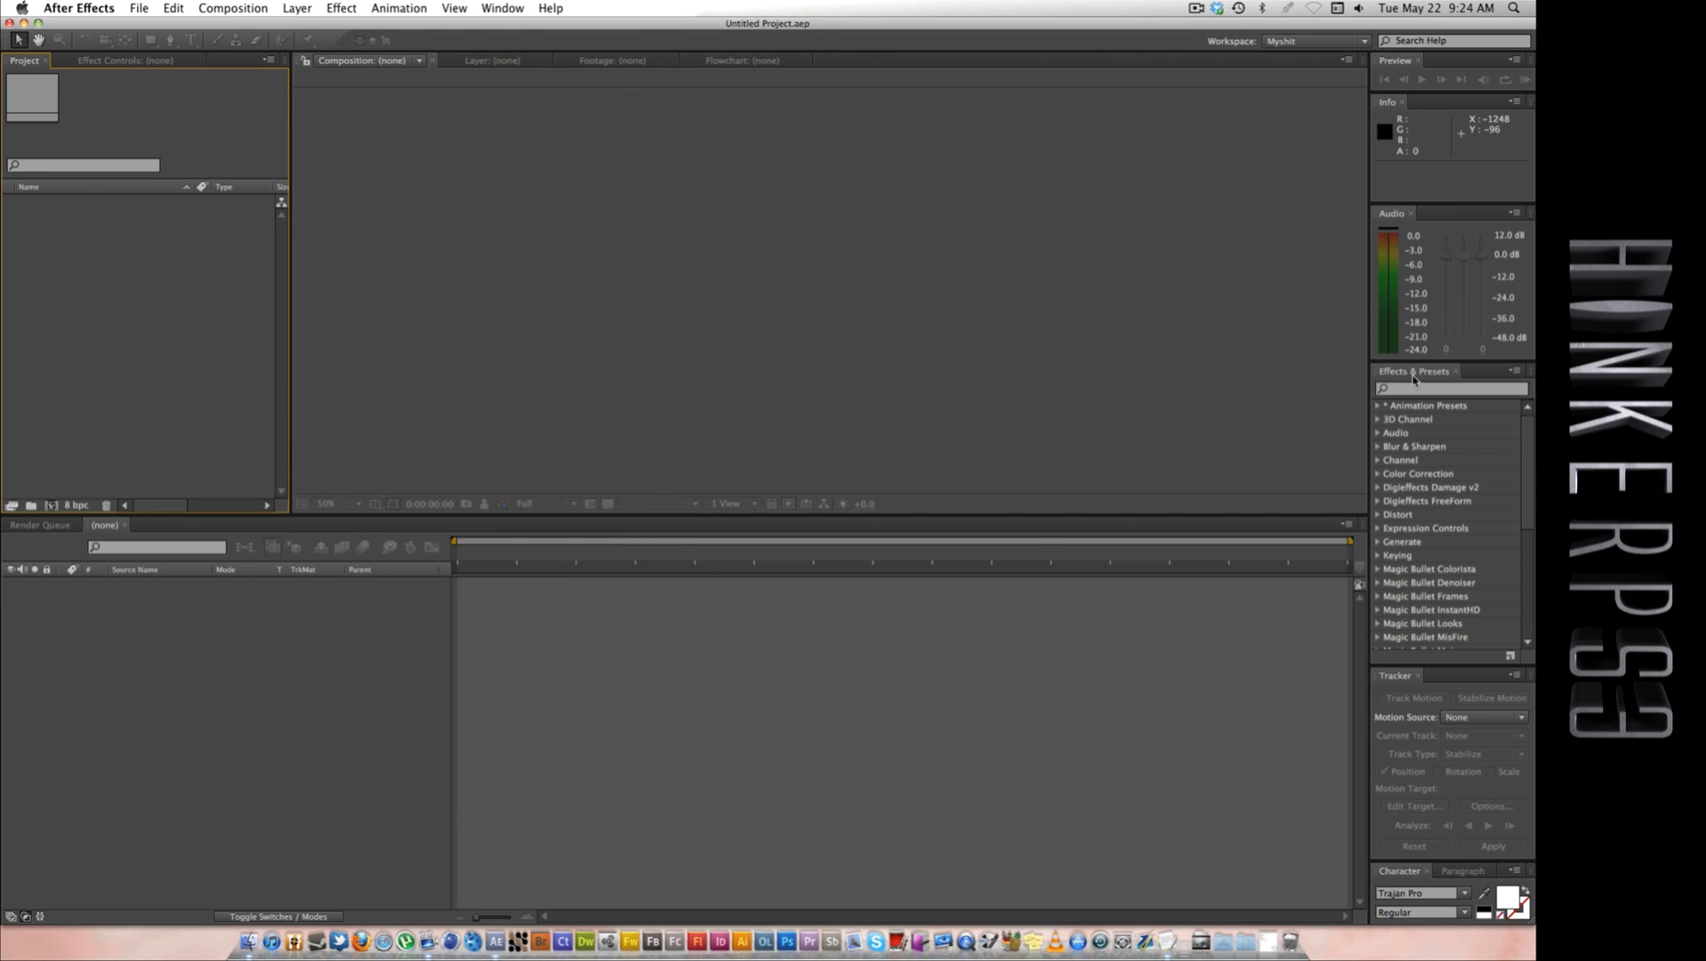
{"action": "left_click", "coordinate": [703, 265]}
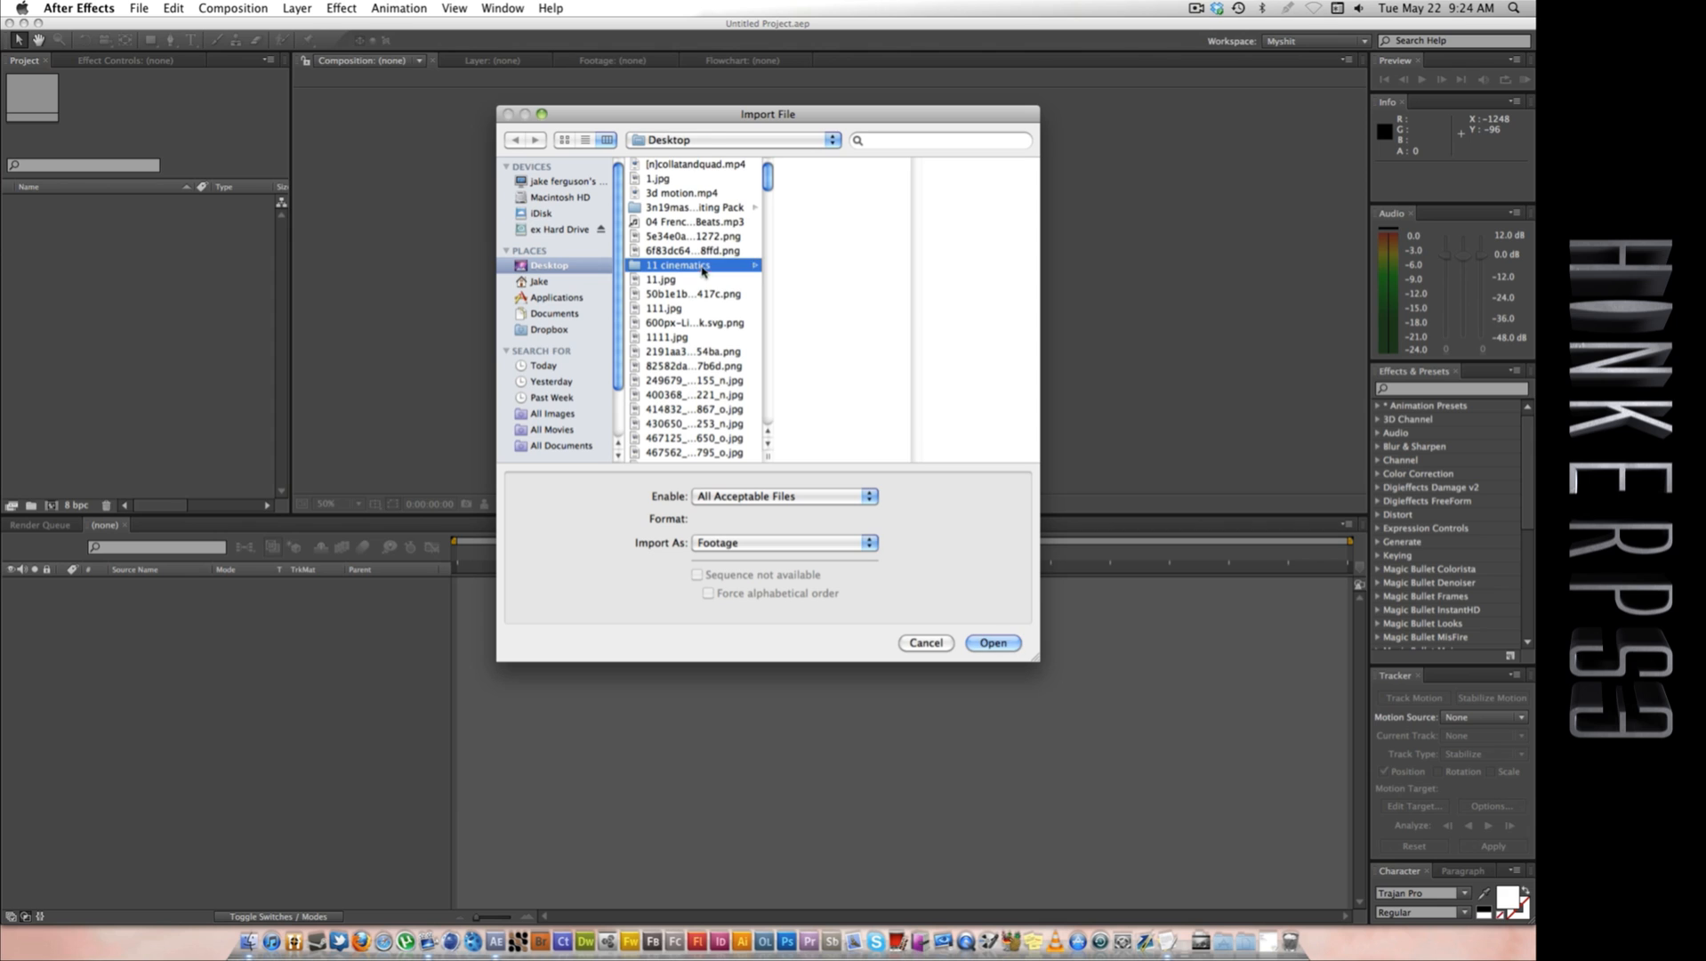
{"action": "left_click", "coordinate": [863, 181]}
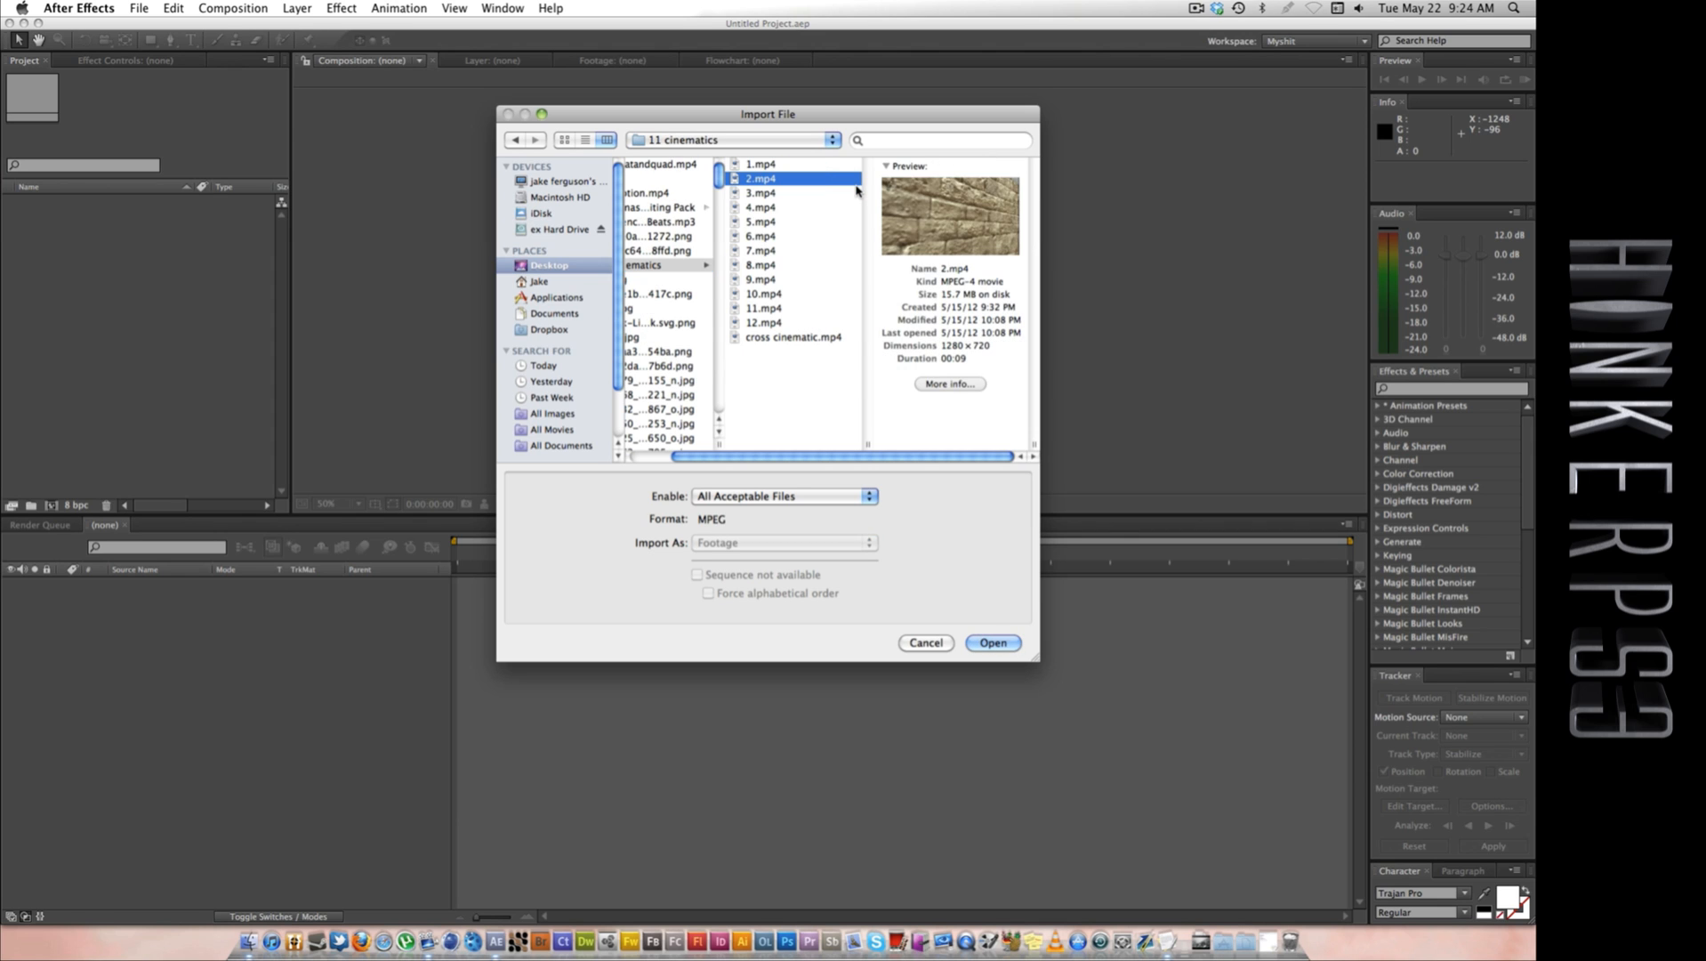
{"action": "key", "text": "Down"}
{"action": "key", "text": "Down"}
{"action": "key", "text": "Down"}
{"action": "key", "text": "Down"}
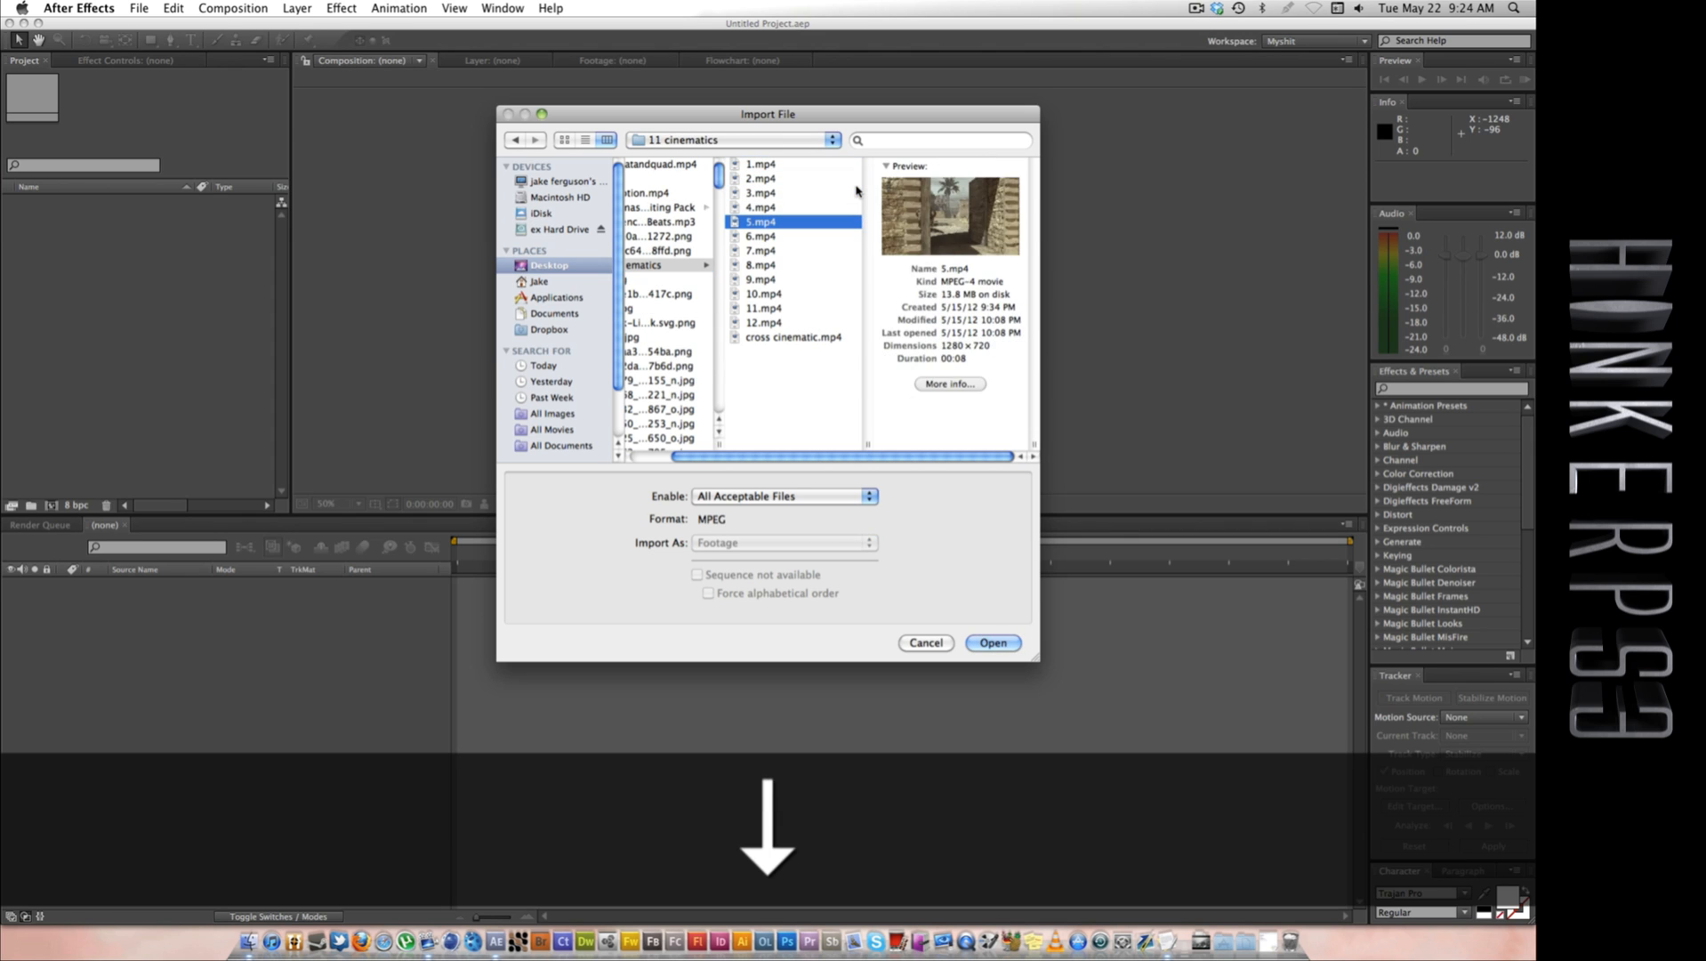
{"action": "key", "text": "Up"}
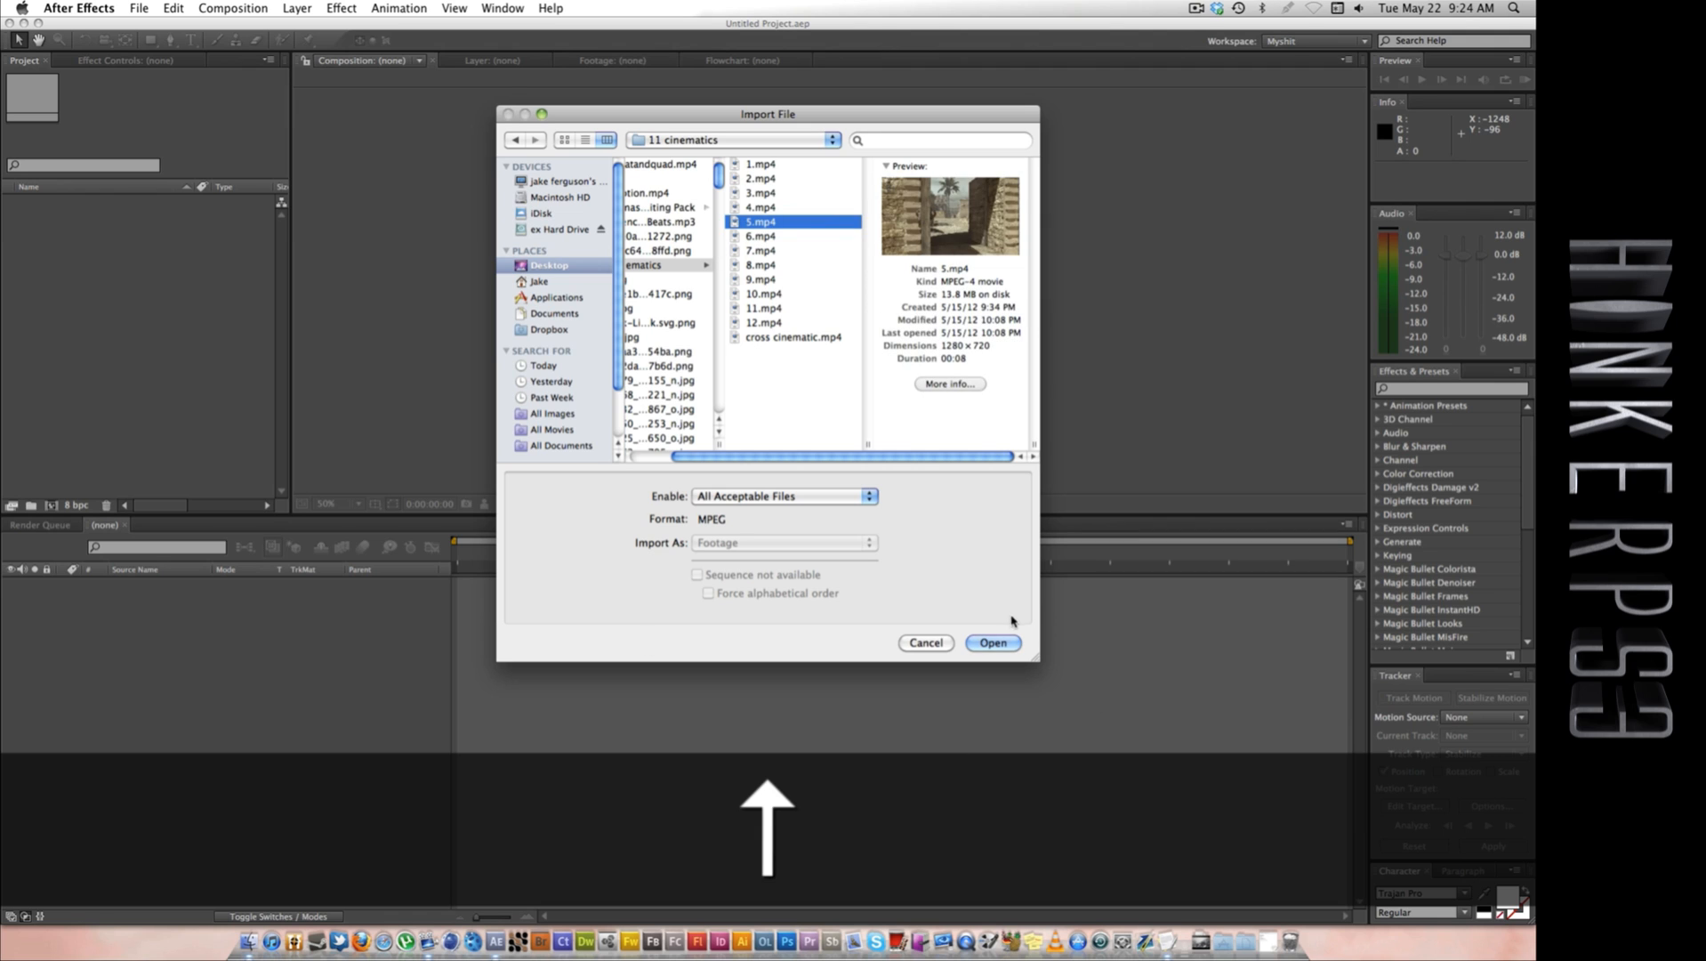
{"action": "left_click", "coordinate": [993, 643]}
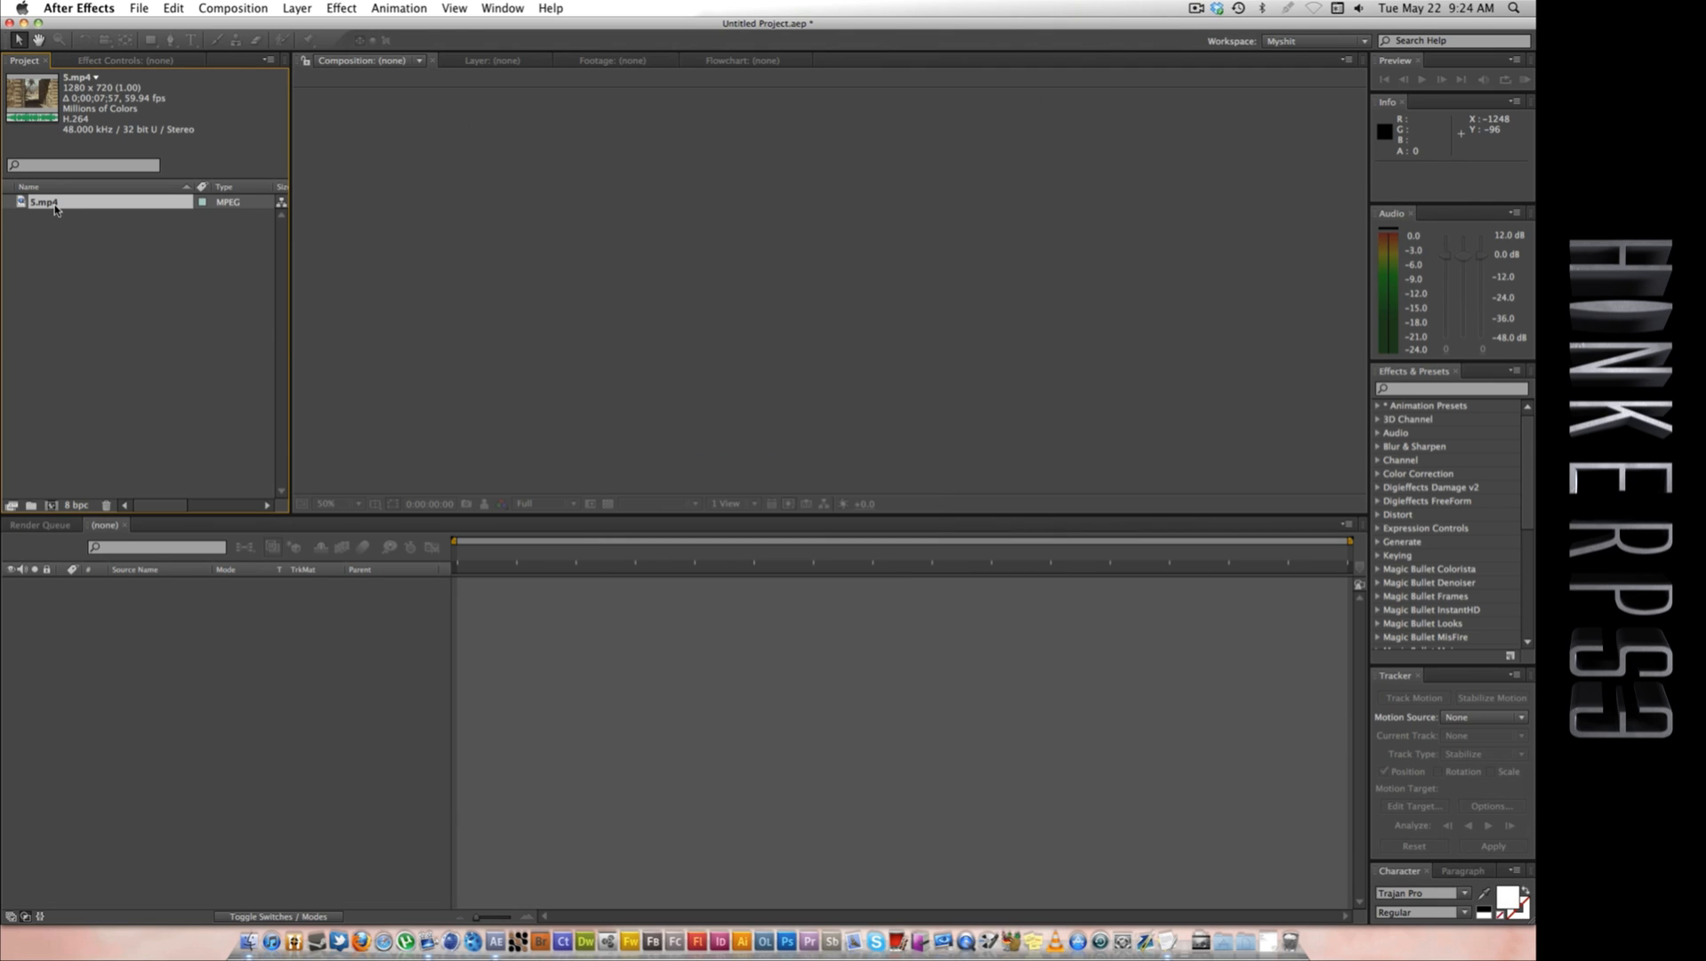
Step: Create a composition from the 5.mp4 footage and scale its layer to 142%
{"action": "left_click_drag", "start_coordinate": [63, 209], "coordinate": [68, 704]}
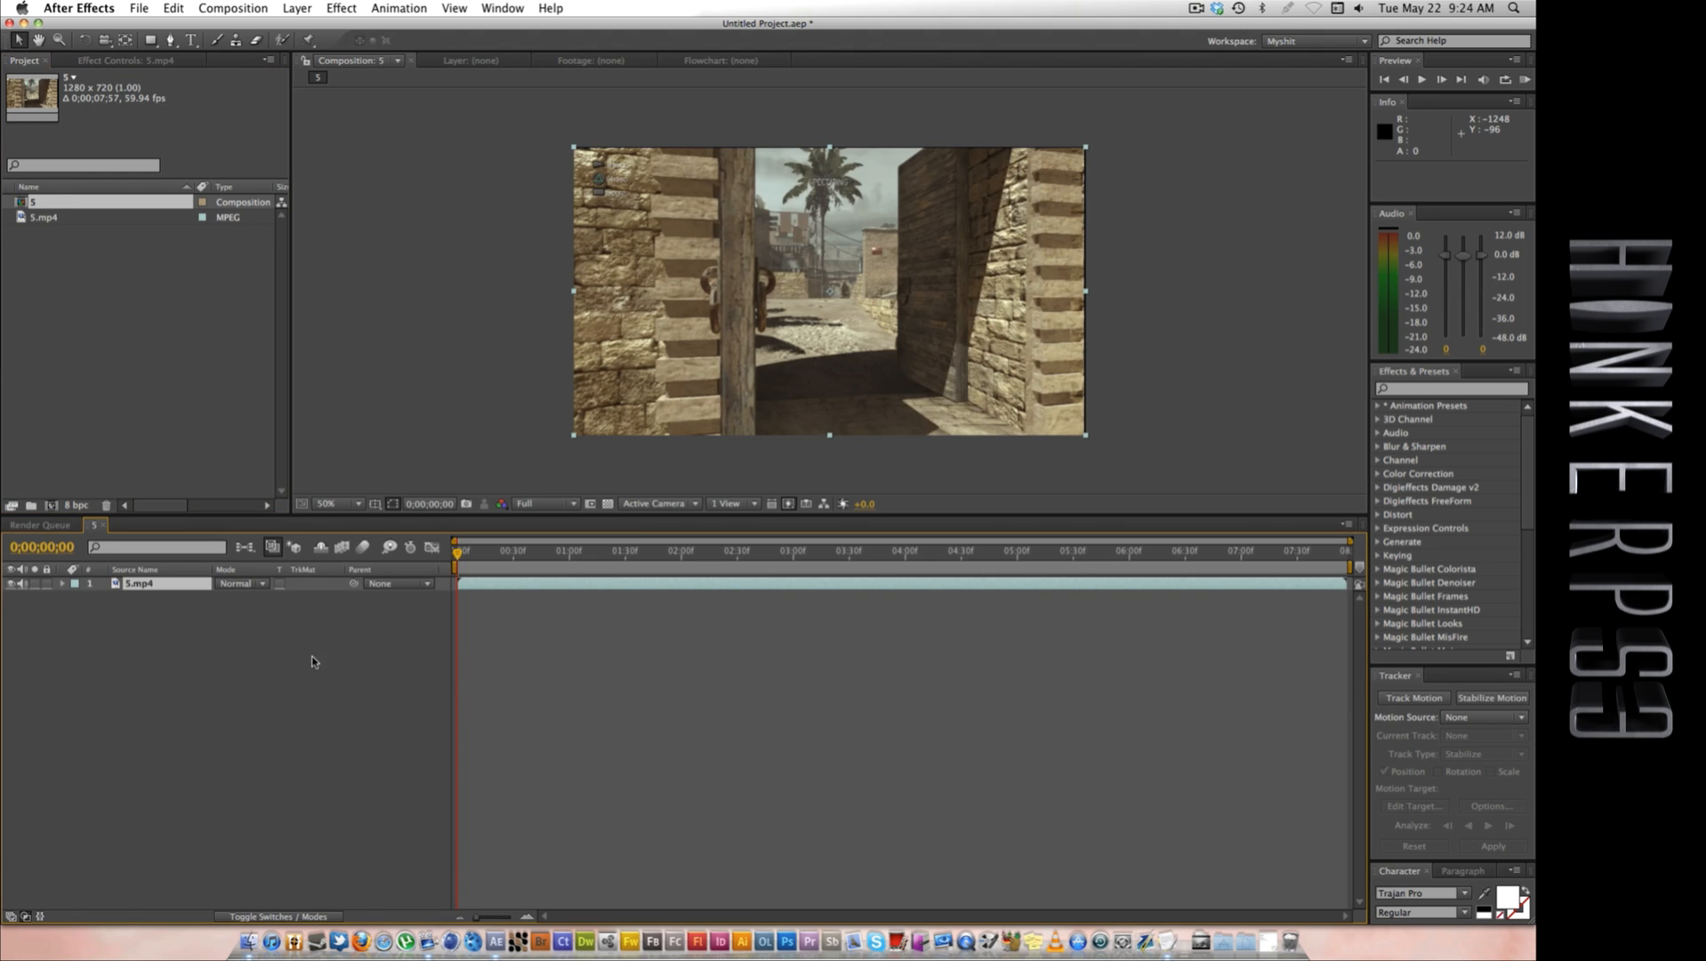
{"action": "key", "text": "s"}
{"action": "left_click_drag", "start_coordinate": [278, 605], "coordinate": [316, 605]}
Step: Pre-compose the 5.mp4 layer as "5.mp4 Comp 1", moving all attributes into the new composition
{"action": "left_click", "coordinate": [525, 584]}
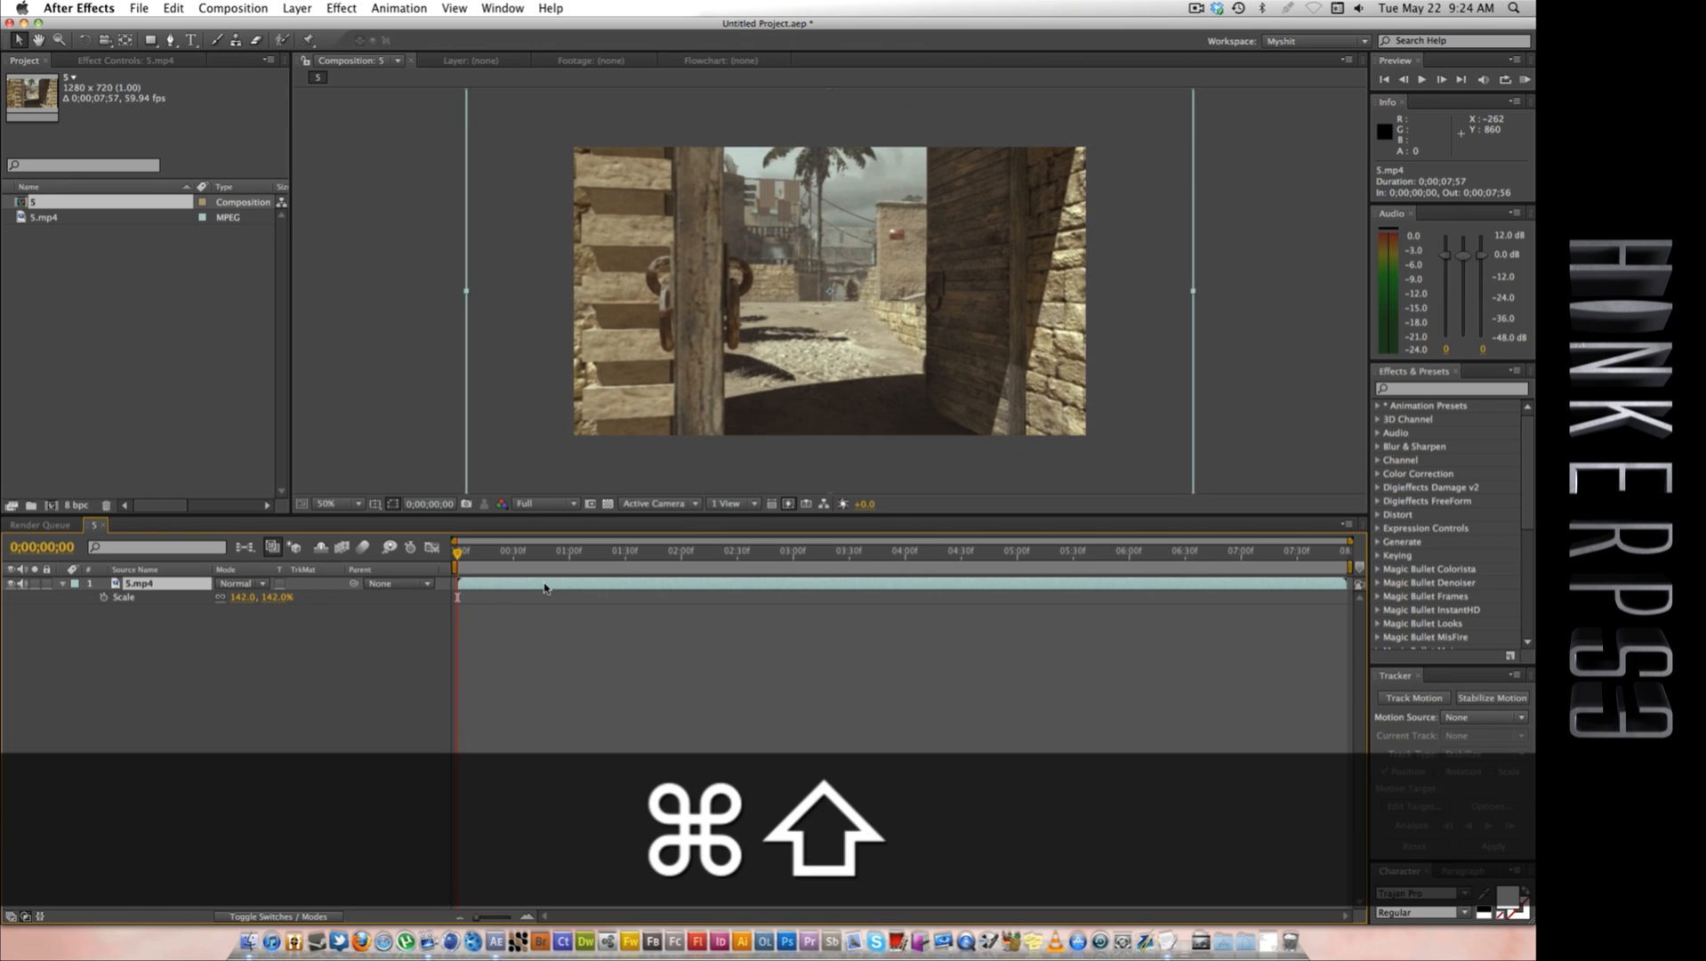
{"action": "key", "text": "ctrl+shift+c"}
{"action": "left_click", "coordinate": [548, 238]}
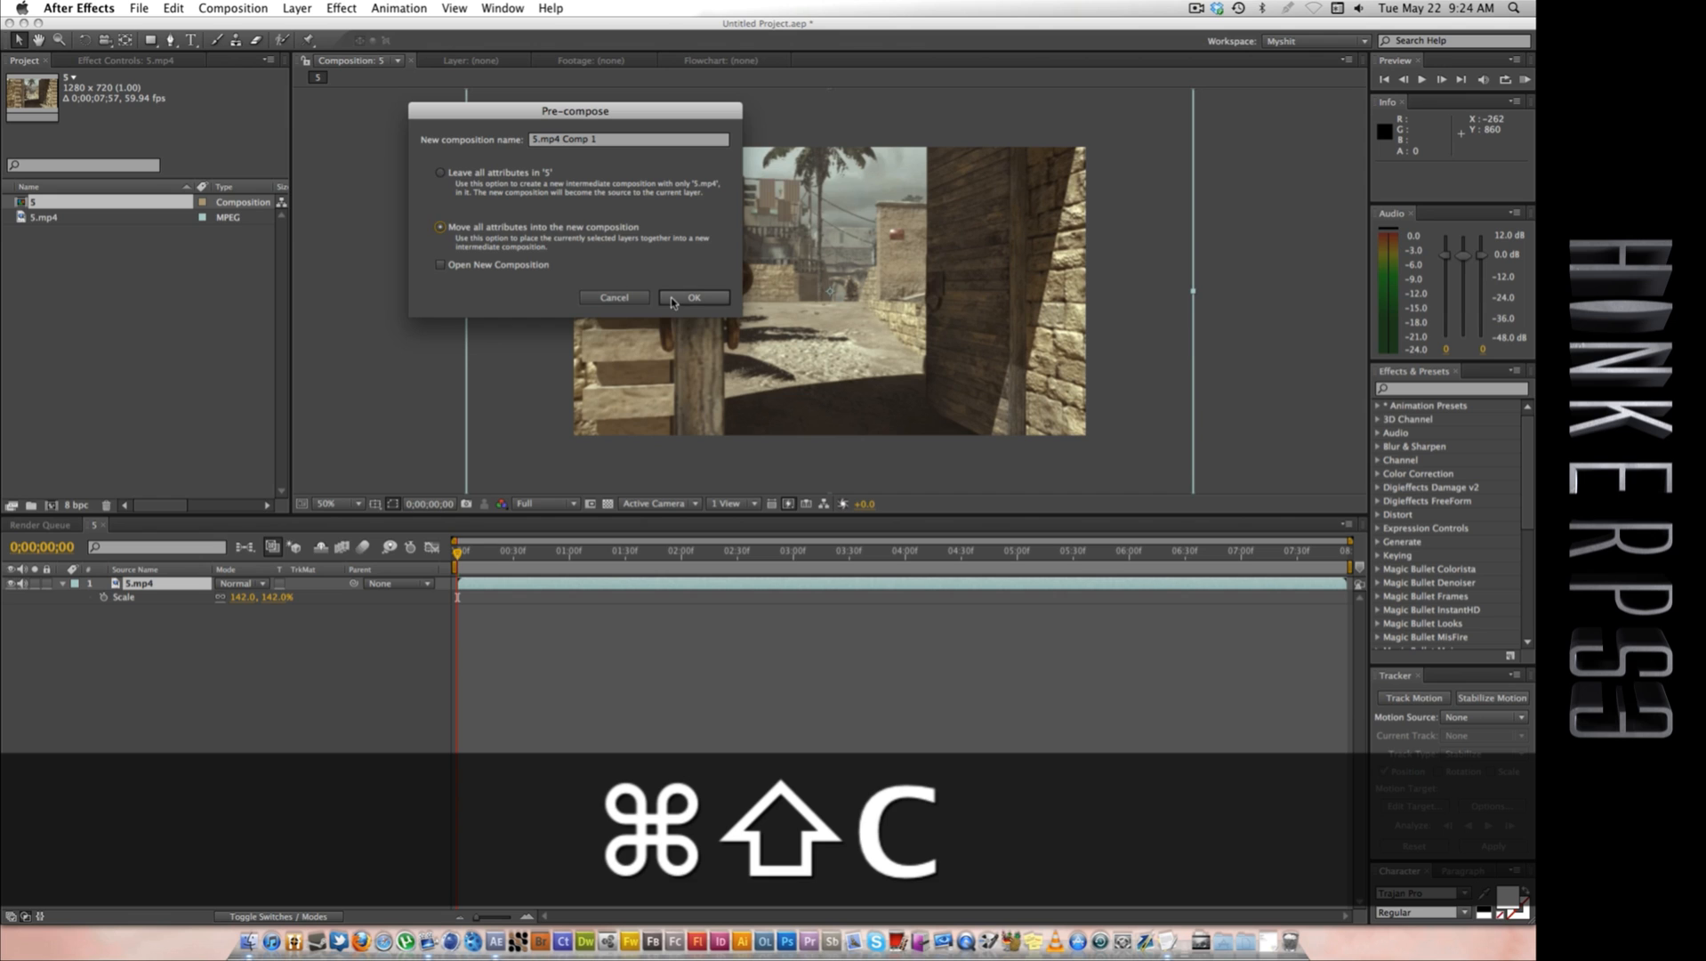
{"action": "left_click", "coordinate": [693, 297]}
Step: Trim the start of the pre-composed layer at 0;00;01;01 and shift the layer to the beginning of the timeline
{"action": "left_click_drag", "start_coordinate": [457, 553], "coordinate": [575, 558]}
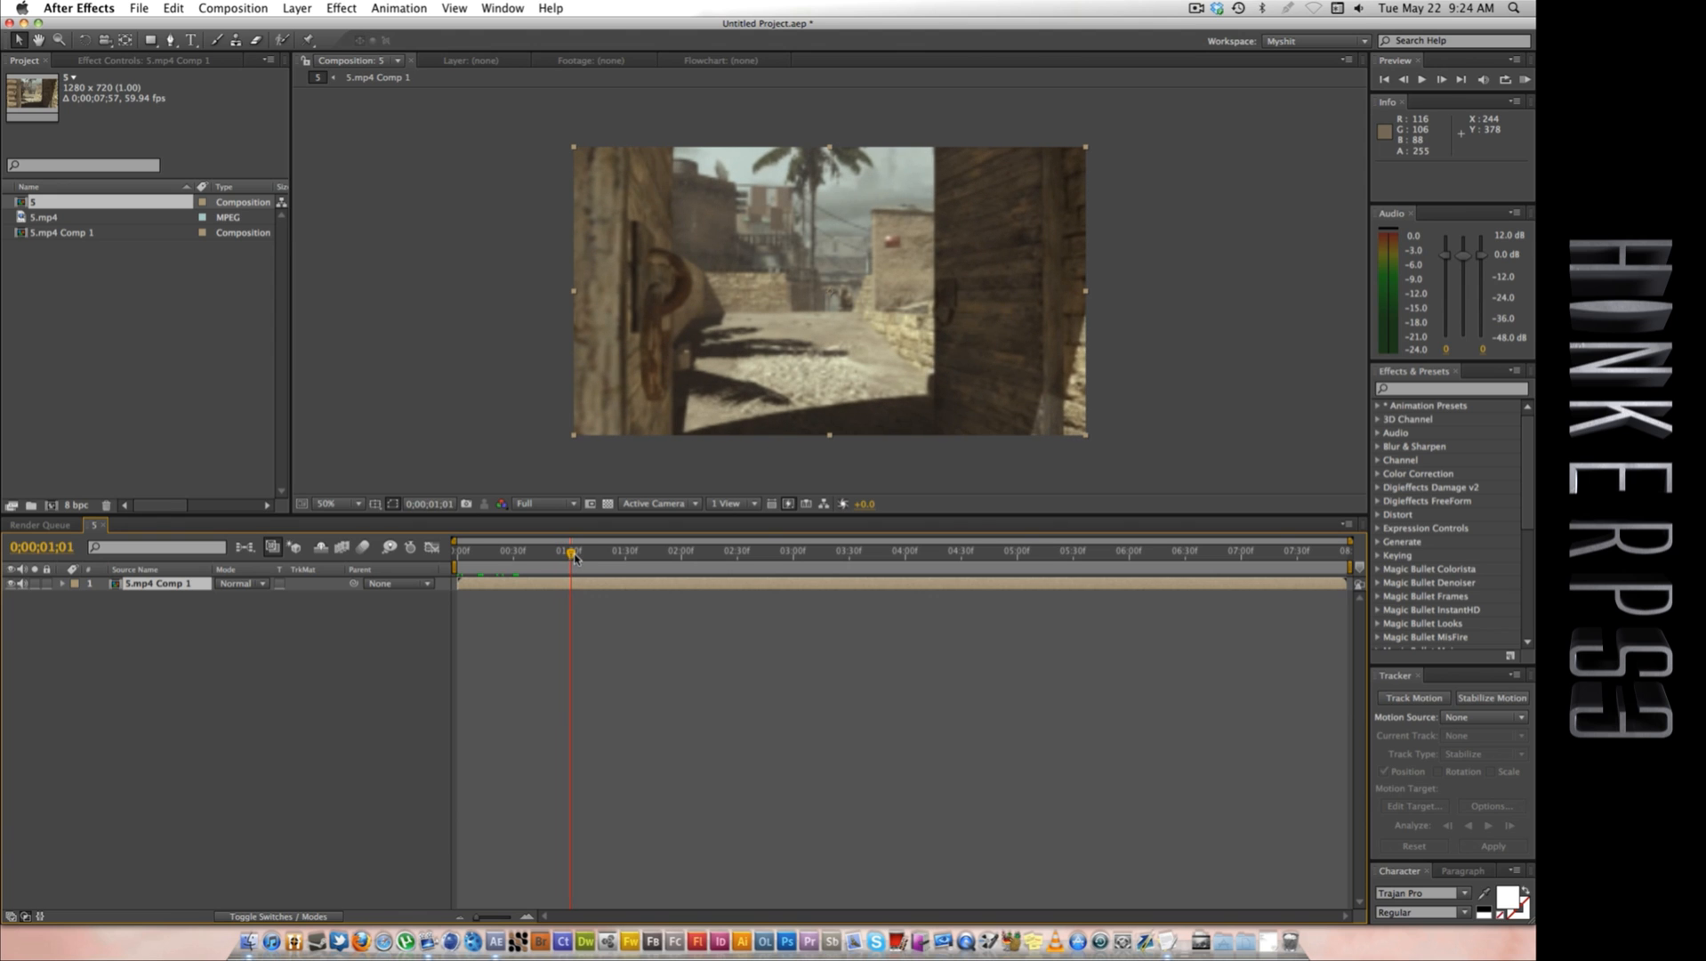
{"action": "key", "text": "alt+bracketleft"}
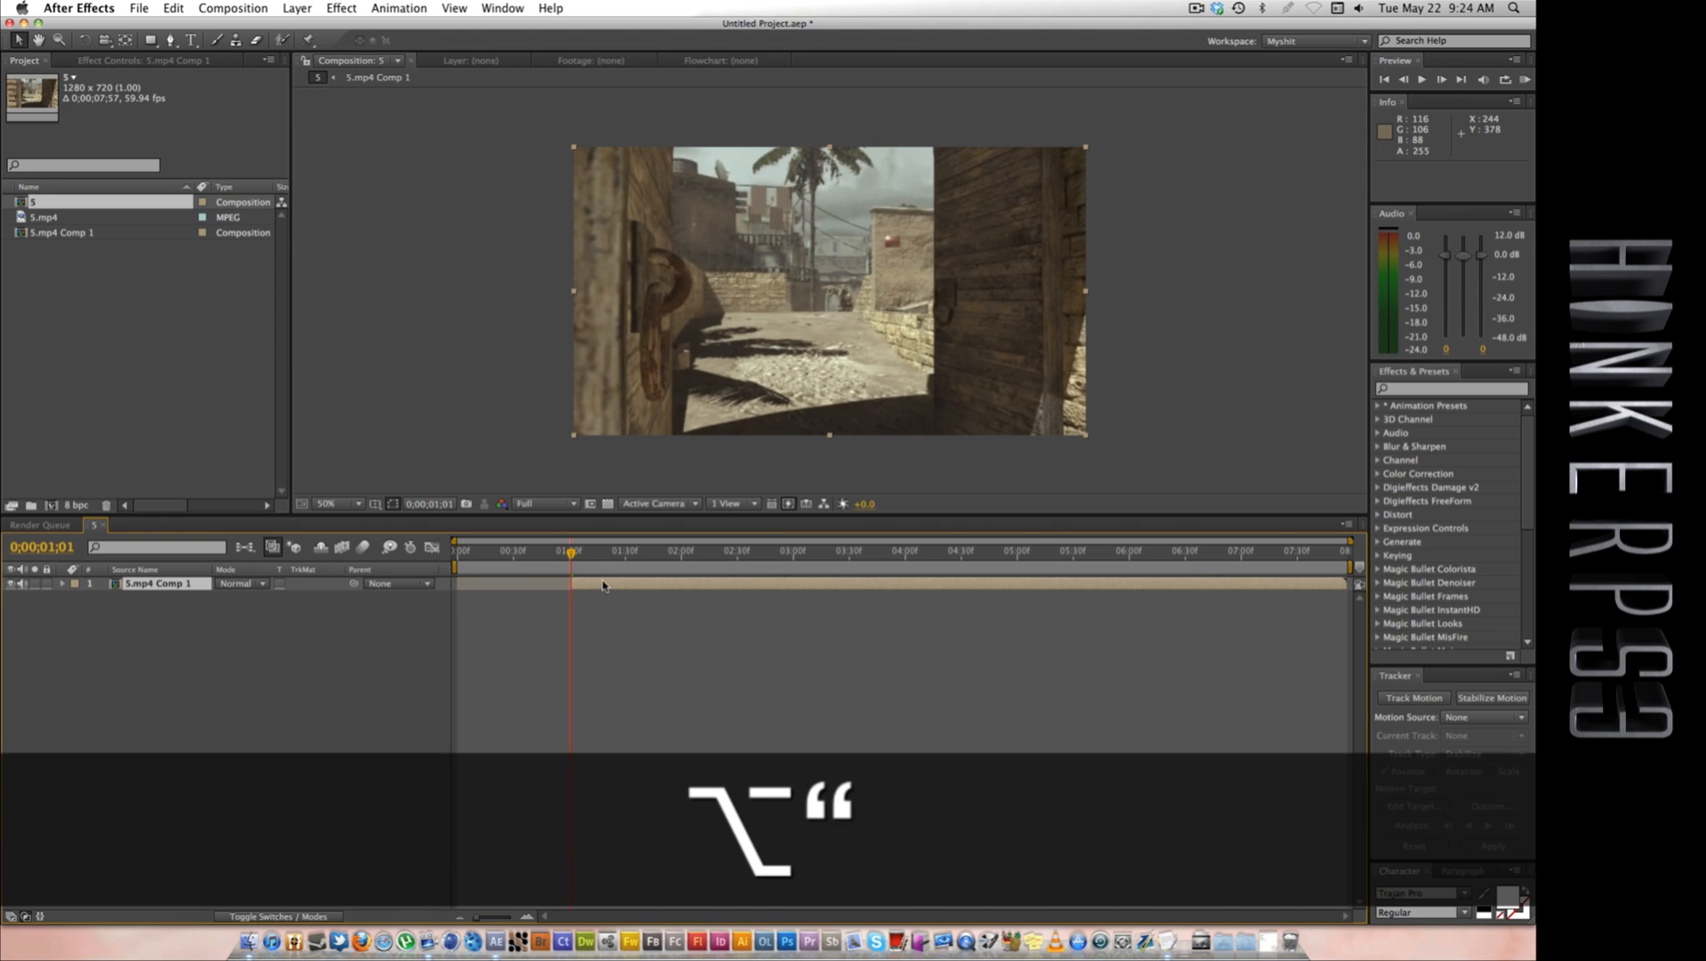
{"action": "left_click_drag", "start_coordinate": [579, 588], "coordinate": [466, 587]}
Step: Play through the clip and trim the layer's end at 0;00;06;44
{"action": "key", "text": "space"}
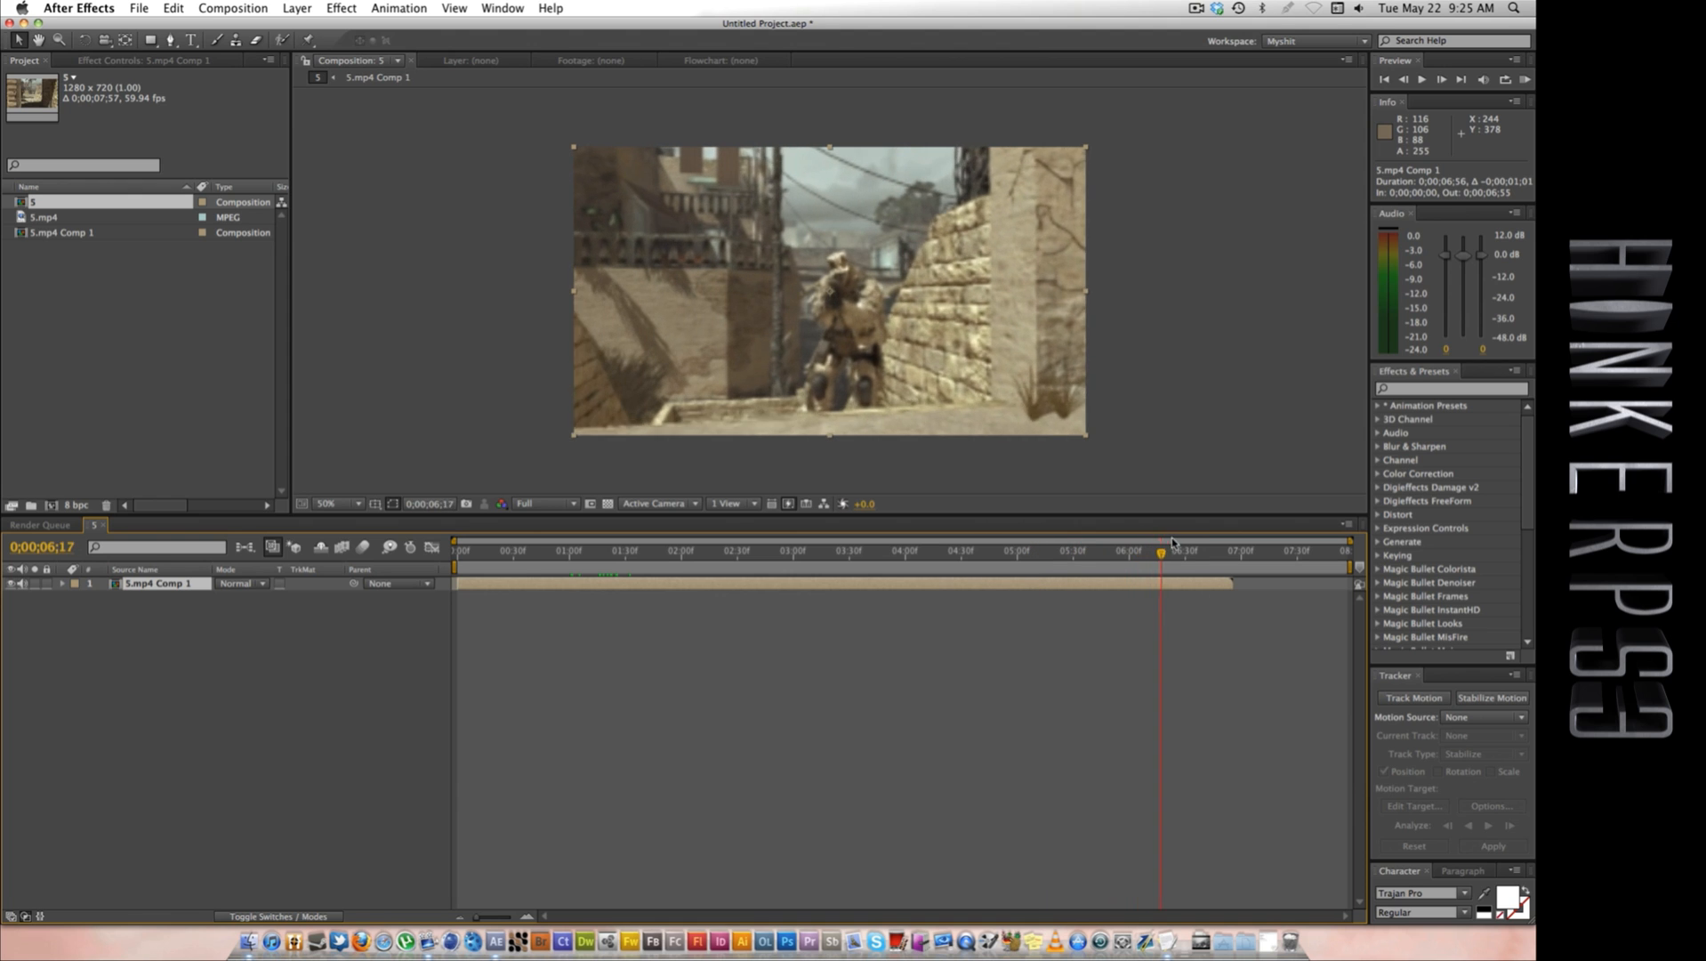
{"action": "key", "text": "alt"}
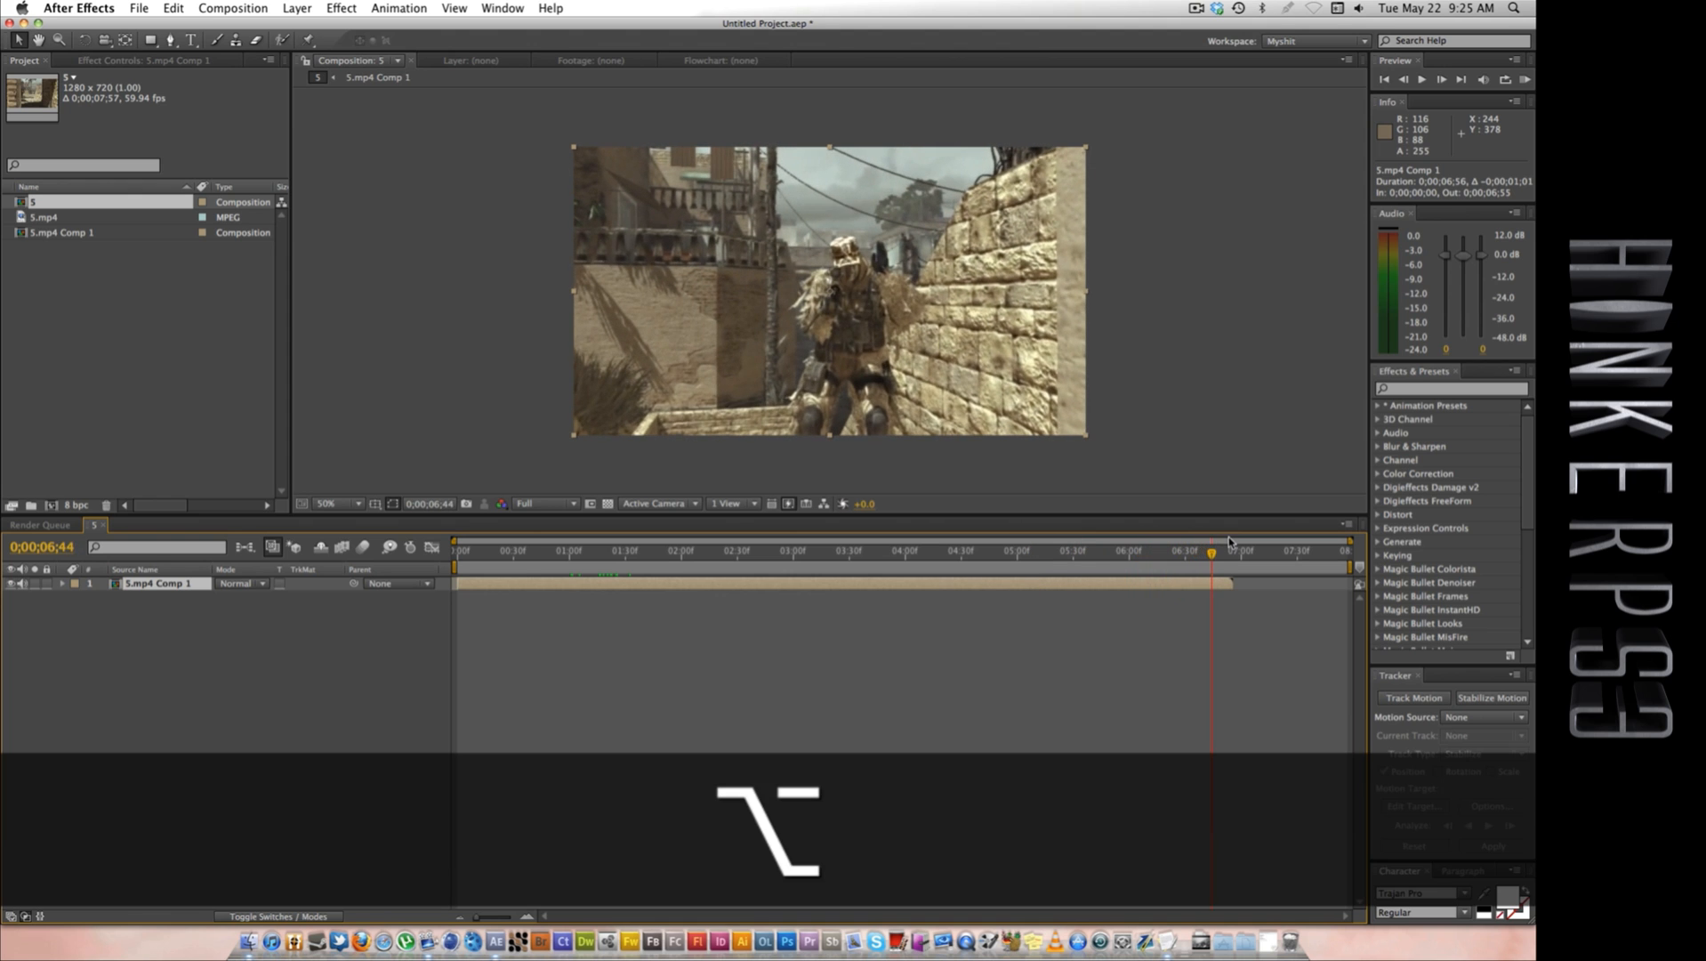
{"action": "key", "text": "alt+bracketright"}
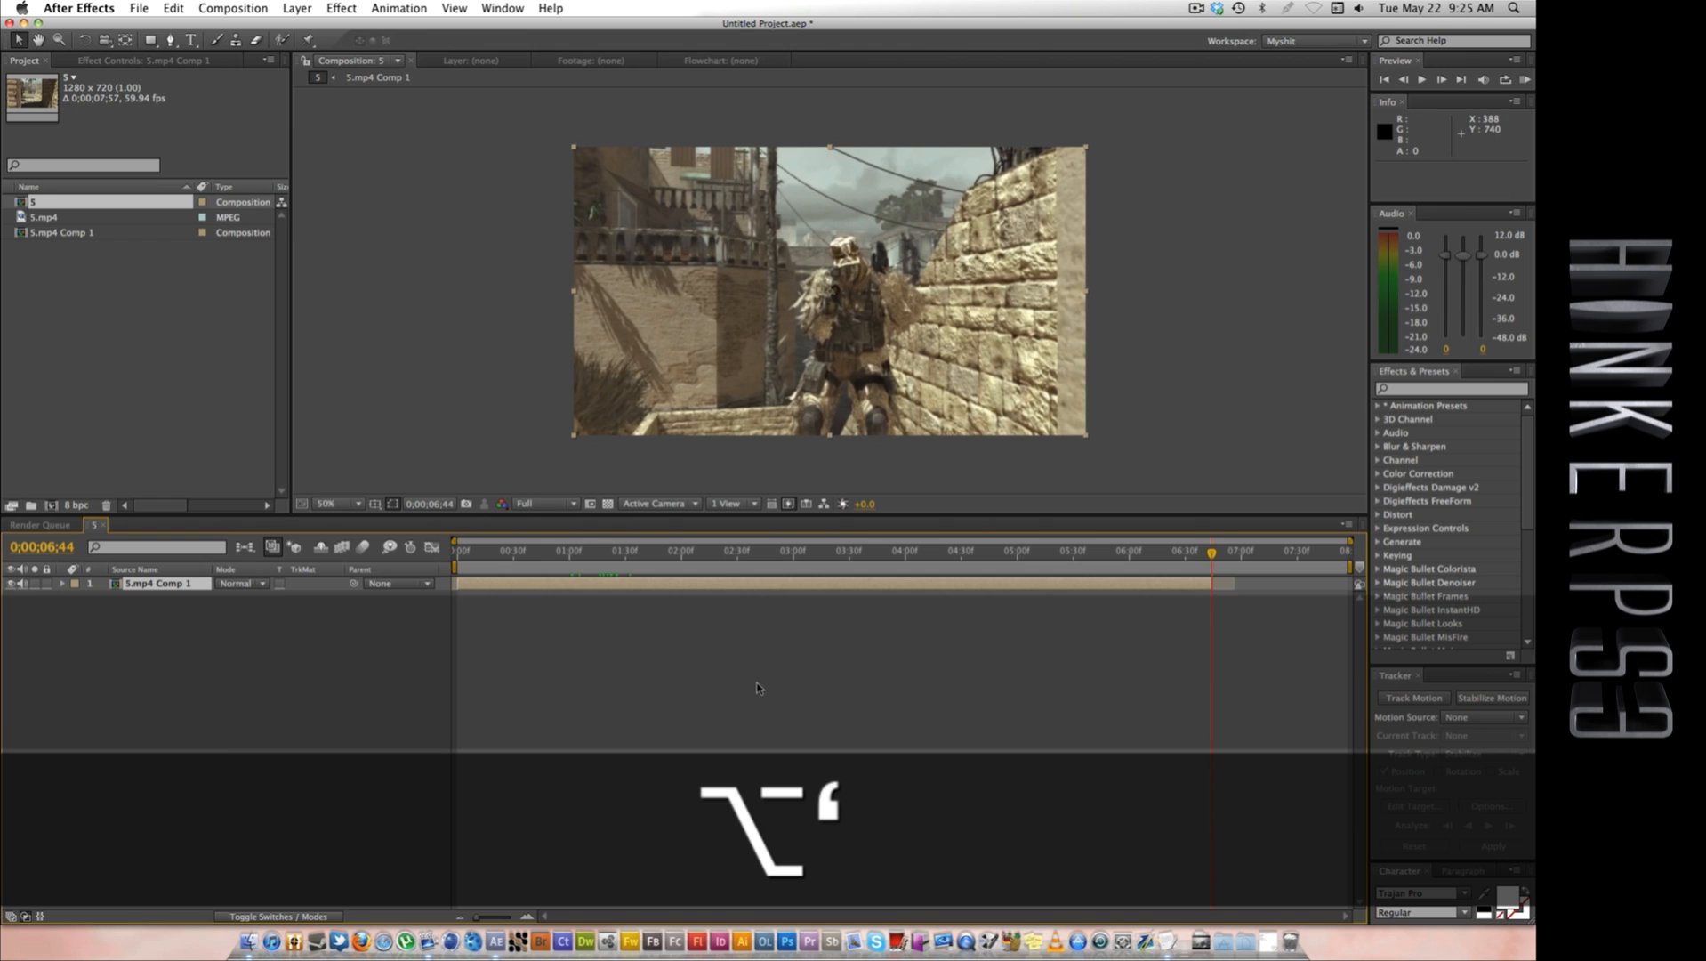
Step: Time-reverse the trimmed layer and scrub the playhead to 0;00;00;35 to check the reversed motion
{"action": "right_click", "coordinate": [770, 588]}
{"action": "mouse_move", "coordinate": [914, 528]}
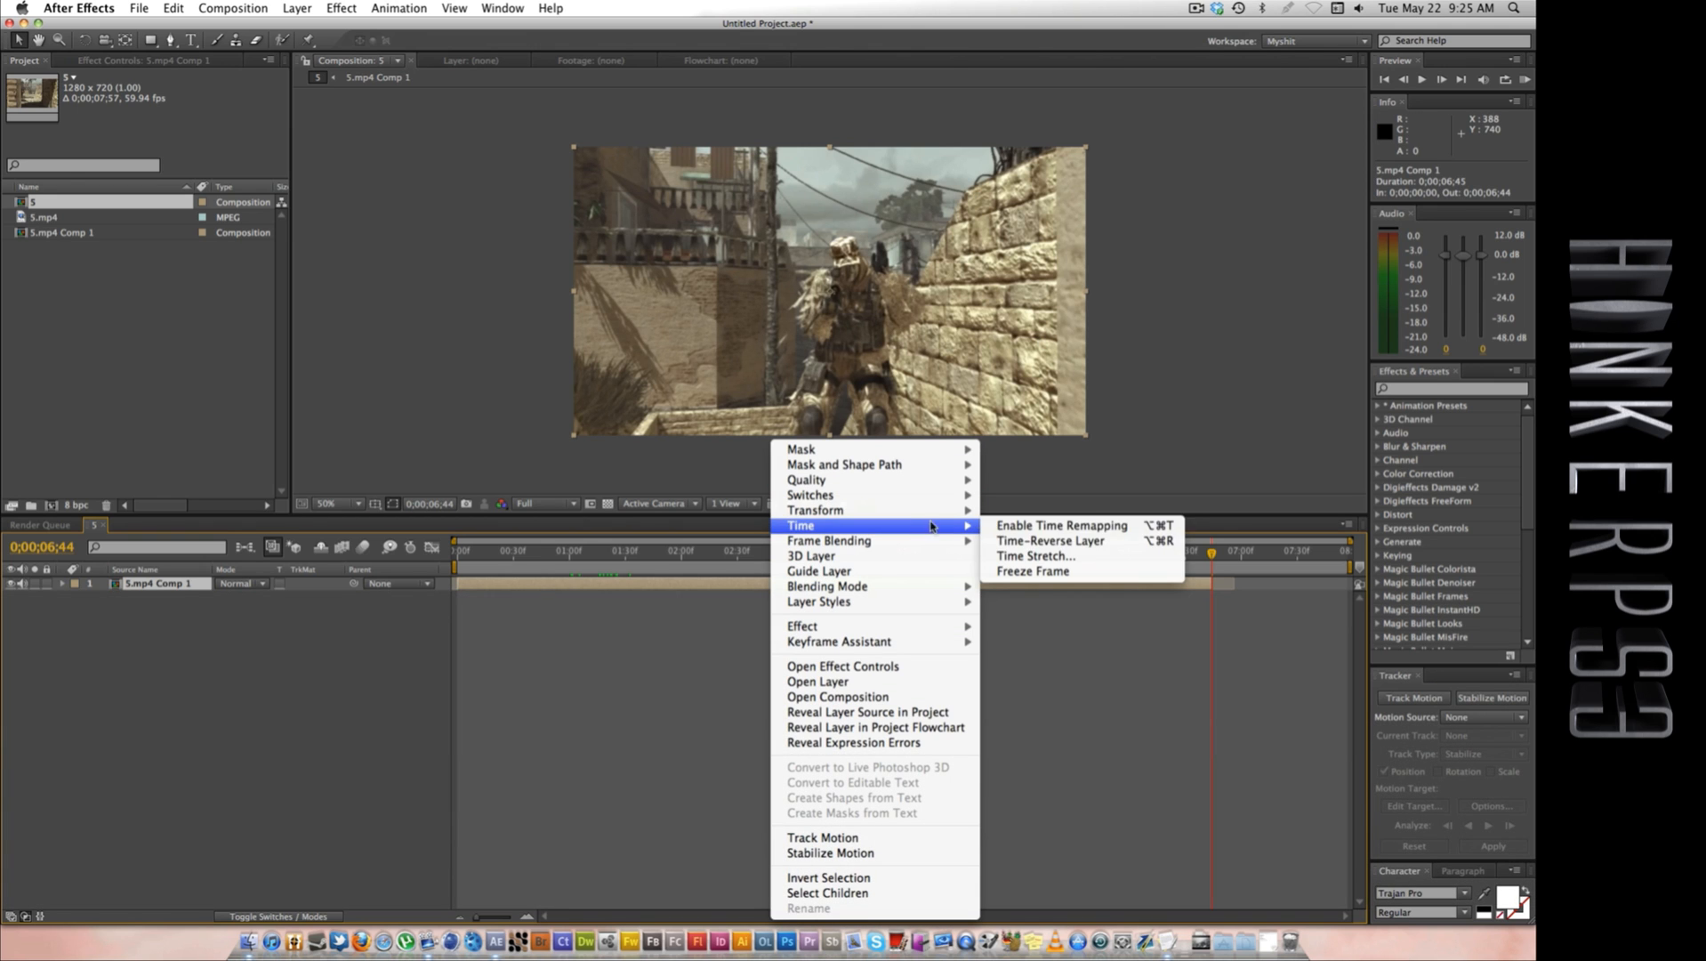
{"action": "left_click", "coordinate": [1032, 543]}
{"action": "left_click_drag", "start_coordinate": [464, 558], "coordinate": [524, 555]}
Step: Search the effects for "camer" and undo the time reversal of the 5.mp4 Comp 1 layer
{"action": "left_click", "coordinate": [1470, 390]}
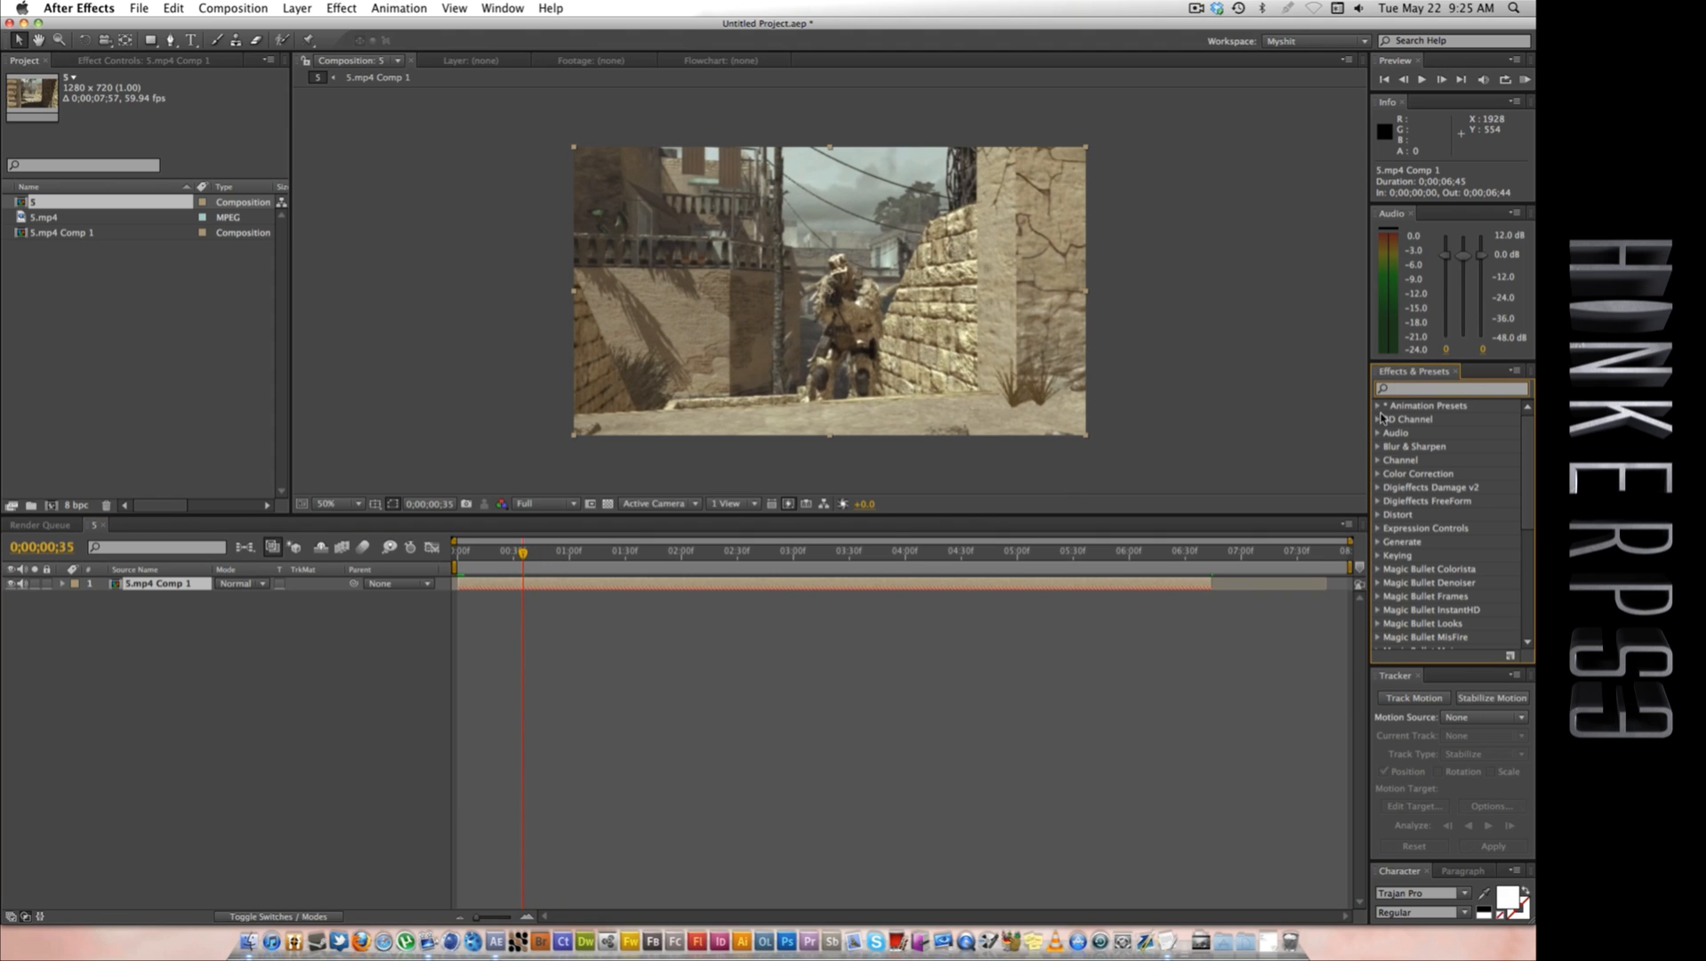
{"action": "type", "text": "camer"}
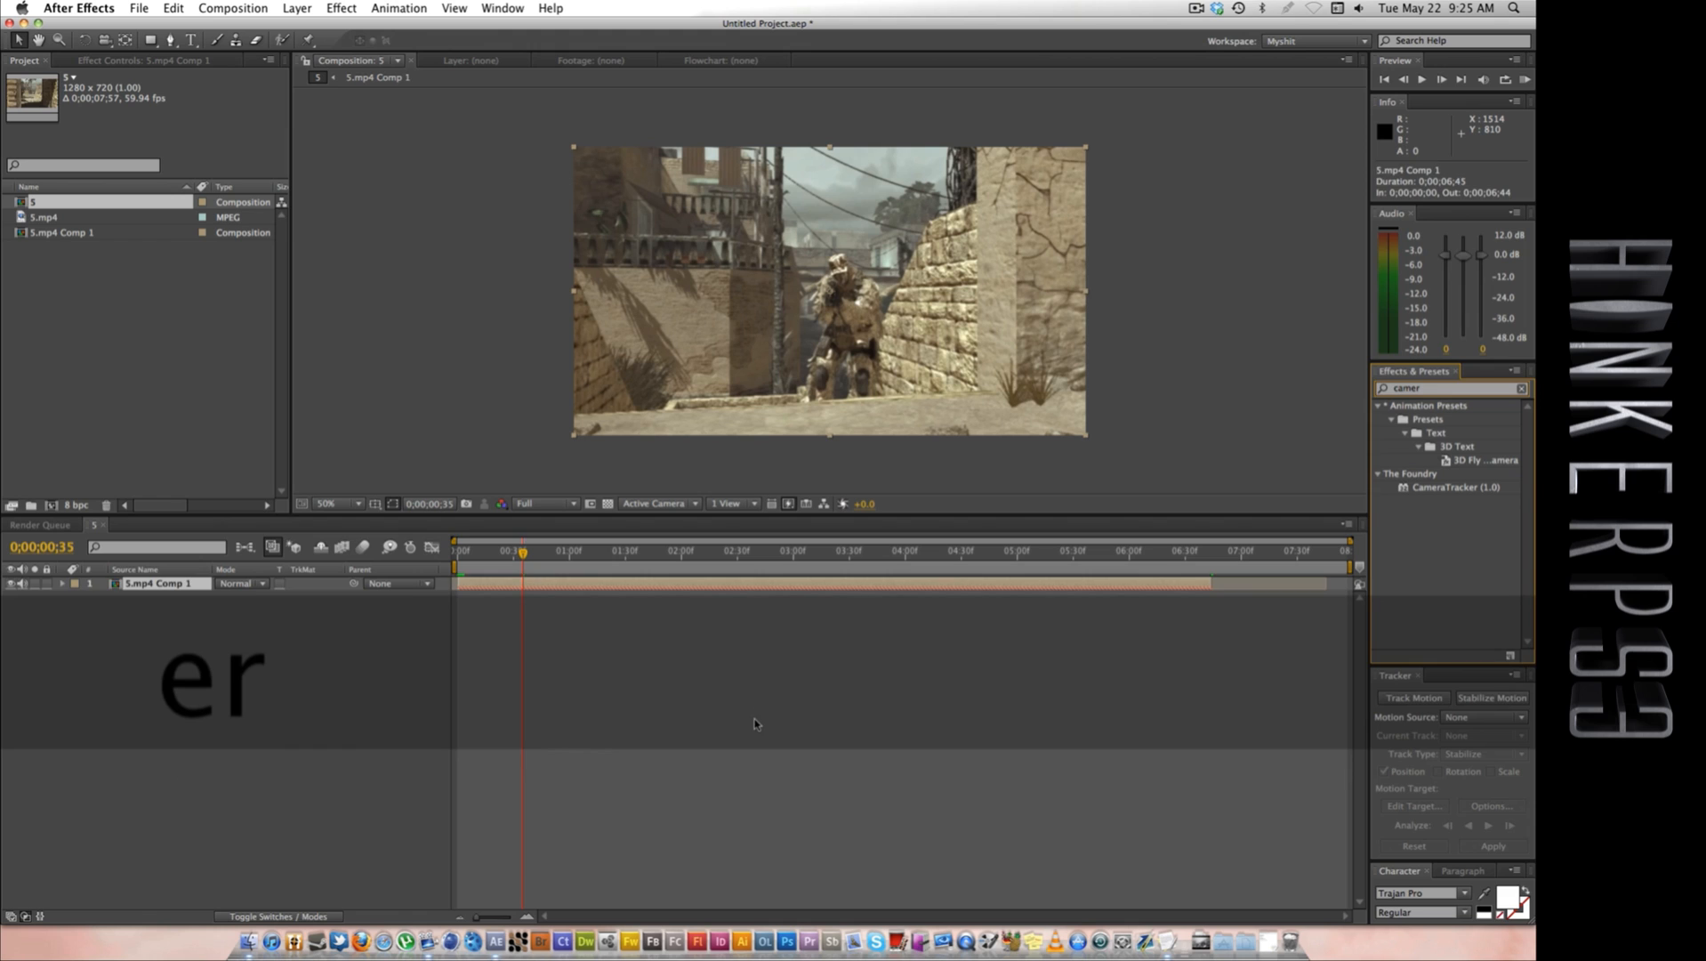
{"action": "left_click", "coordinate": [754, 723]}
{"action": "key", "text": "super+z"}
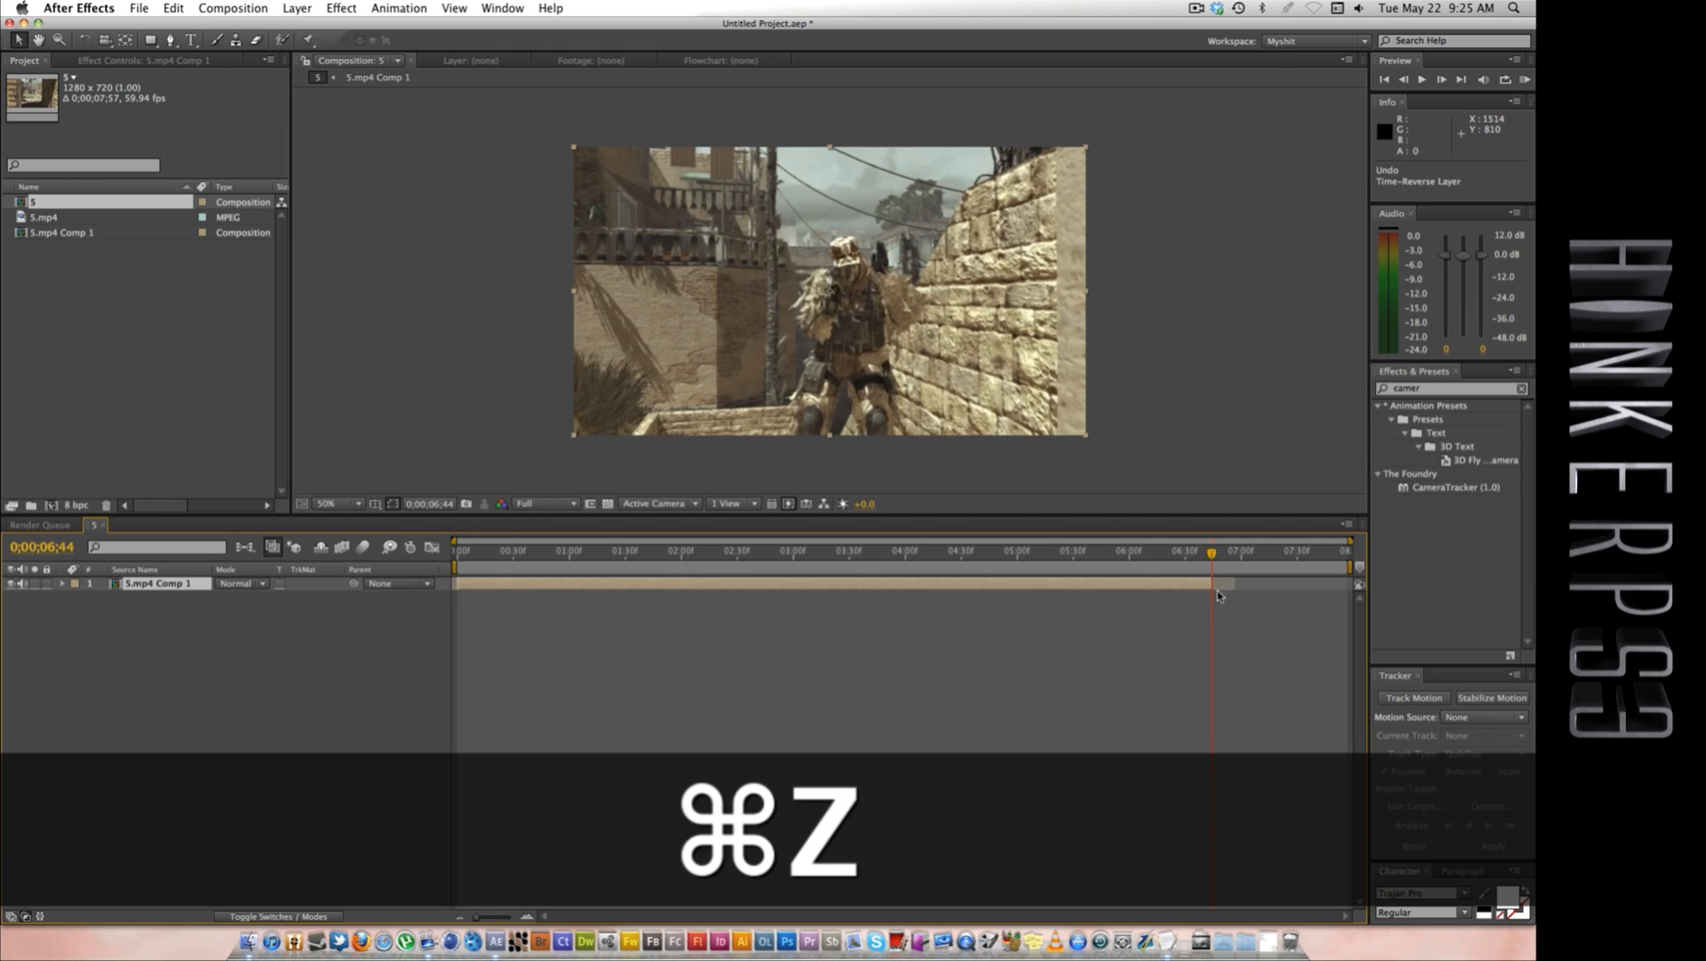
Step: Apply the CameraTracker effect to the 5.mp4 Comp 1 layer and track its features
{"action": "mouse_move", "coordinate": [1453, 490]}
{"action": "left_mouse_down"}
{"action": "mouse_move", "coordinate": [1059, 547]}
{"action": "mouse_move", "coordinate": [983, 583]}
{"action": "mouse_move", "coordinate": [1395, 489]}
{"action": "mouse_move", "coordinate": [1477, 493]}
{"action": "left_mouse_up"}
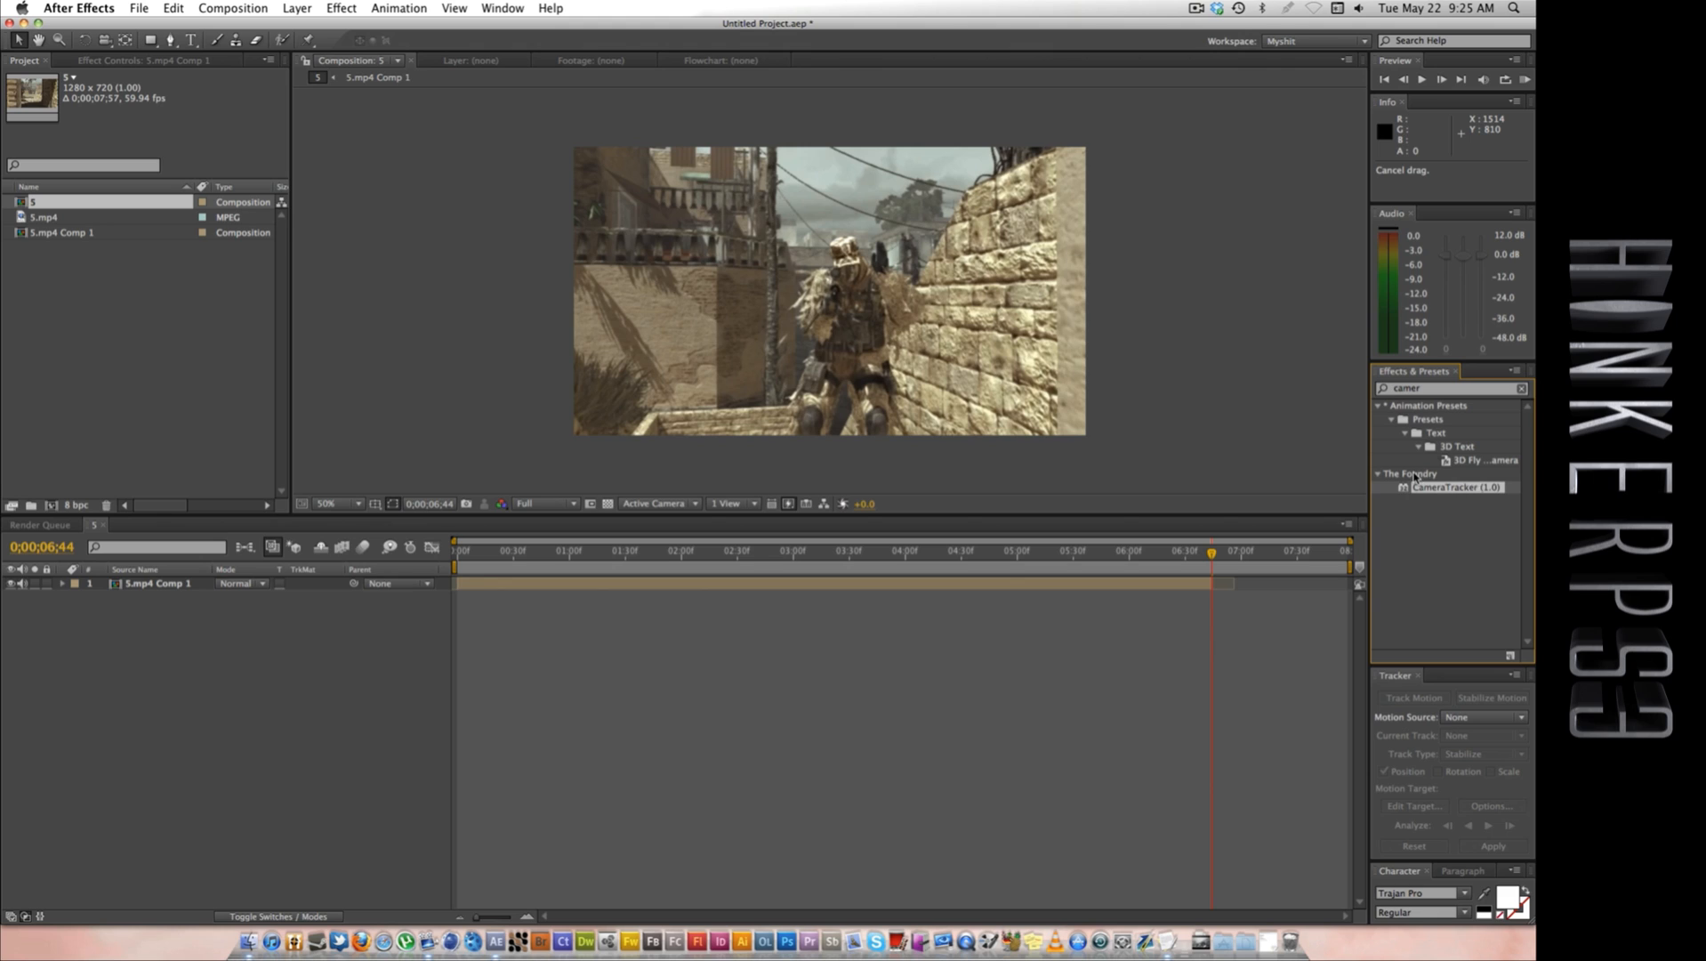
{"action": "left_click", "coordinate": [1413, 474]}
{"action": "left_click", "coordinate": [1425, 488]}
{"action": "left_click_drag", "start_coordinate": [1448, 494], "coordinate": [881, 584]}
{"action": "left_click", "coordinate": [221, 319]}
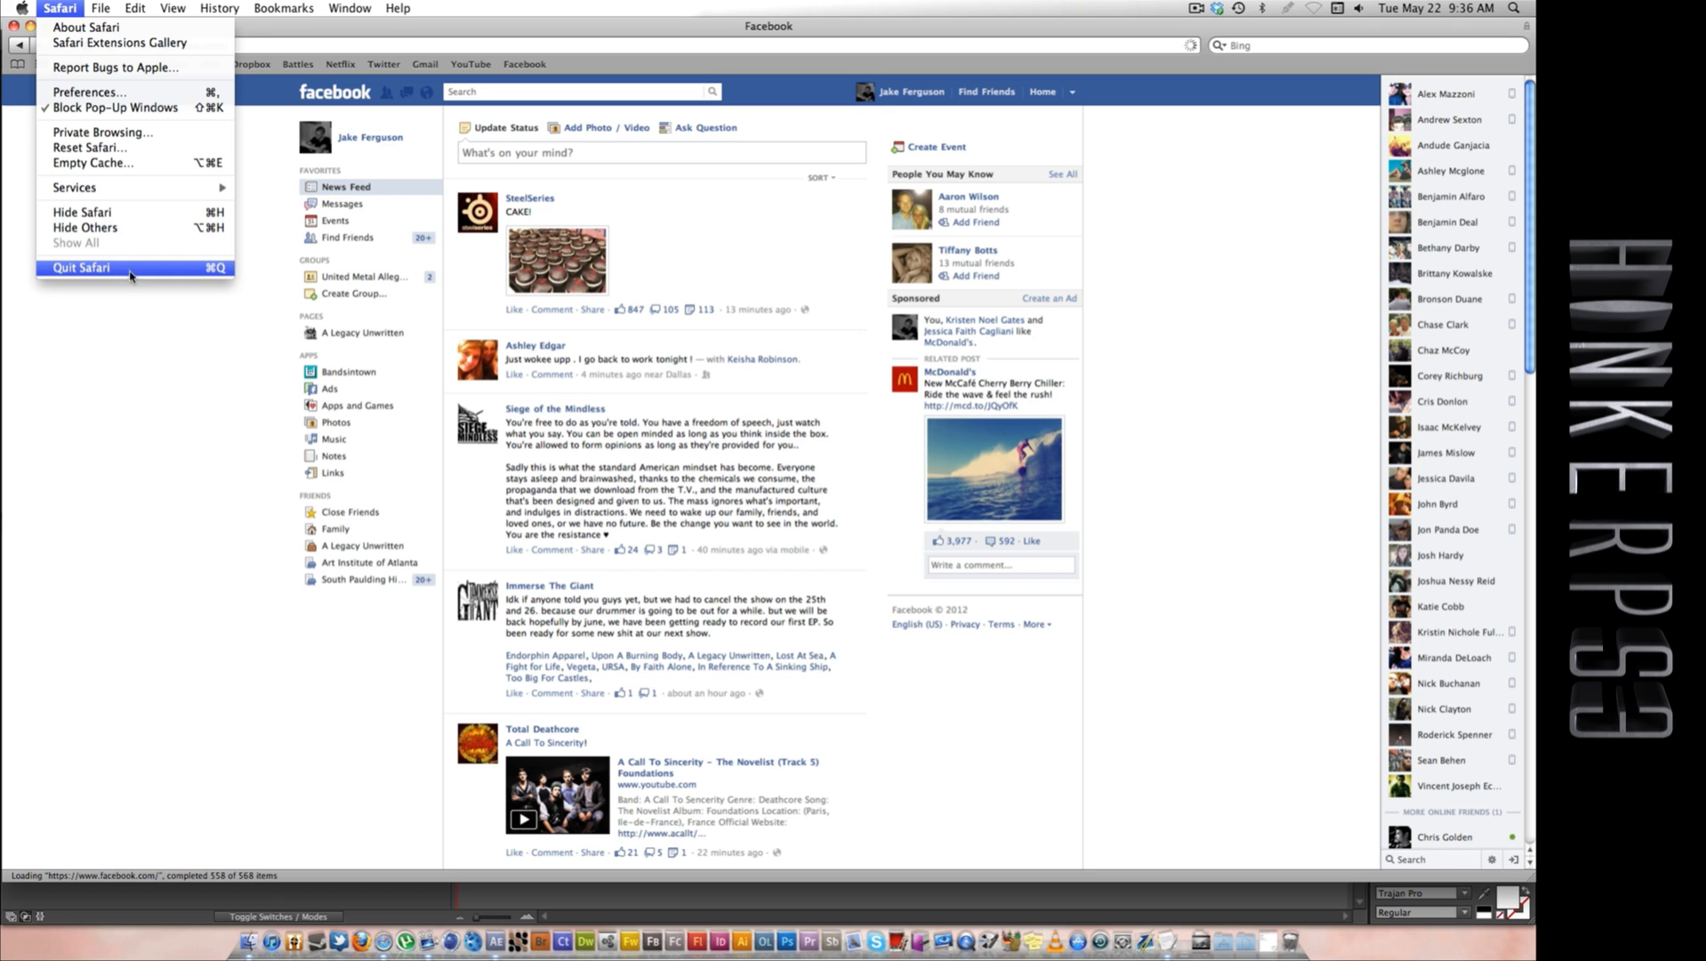
Step: Quit Safari, then scrub through the clip in After Effects to review the tracked features, ending at 0;00;00;54
{"action": "left_click", "coordinate": [133, 272]}
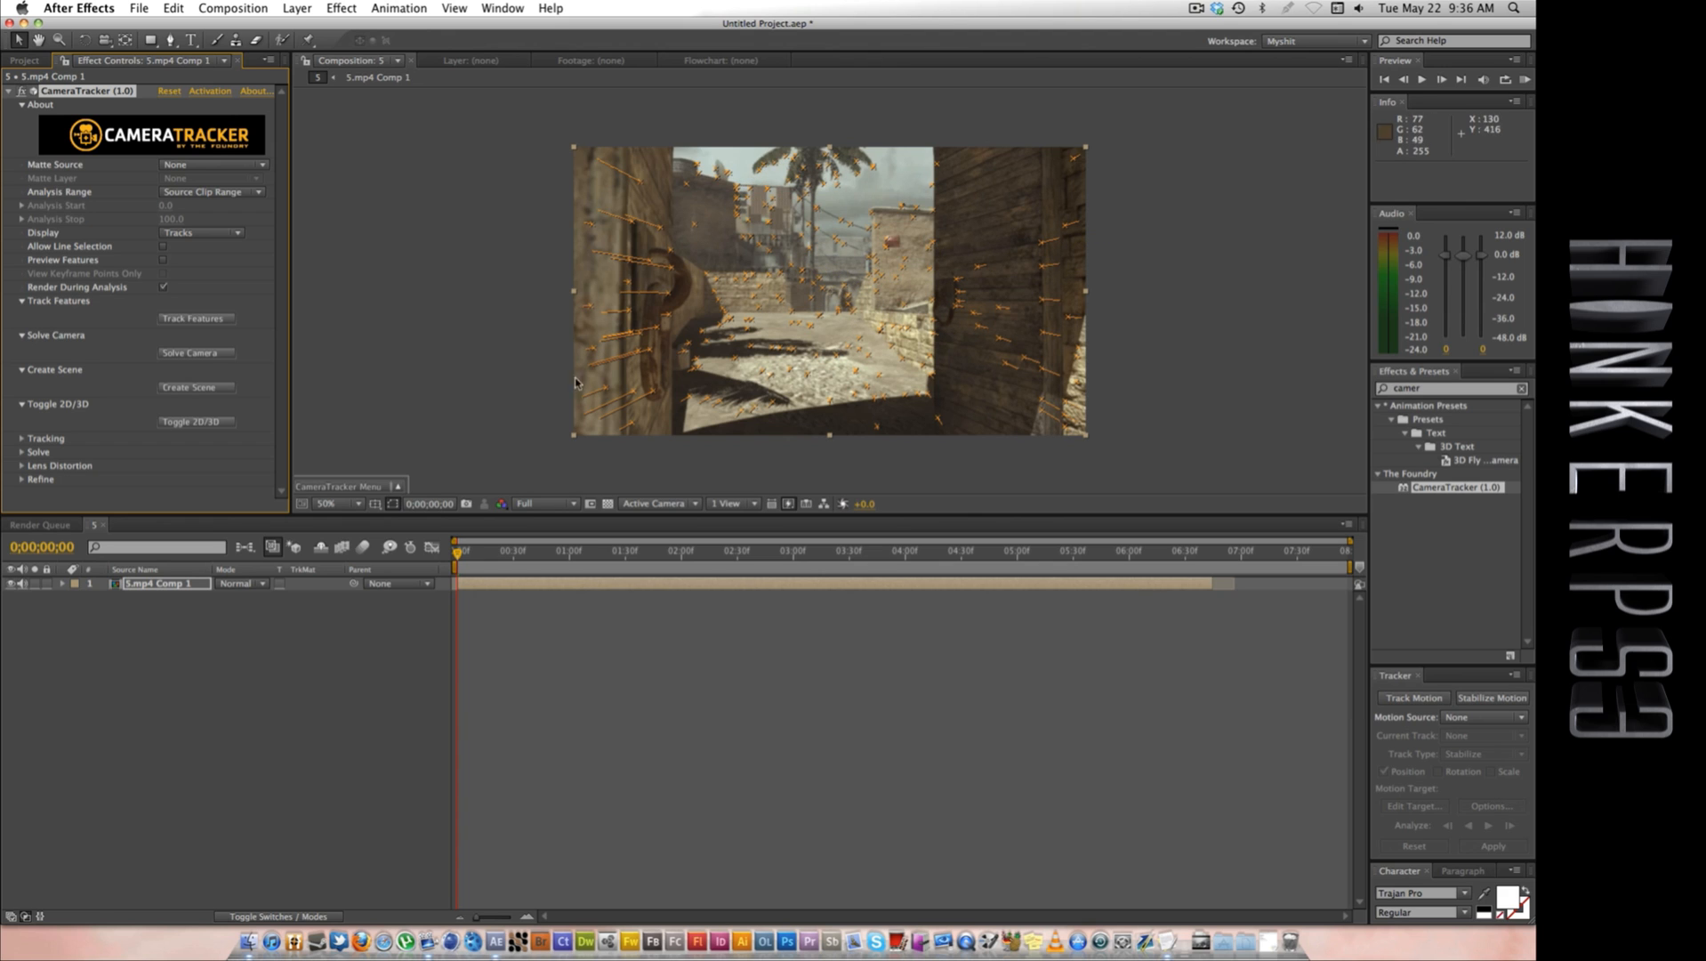
{"action": "left_click_drag", "start_coordinate": [466, 554], "coordinate": [872, 550]}
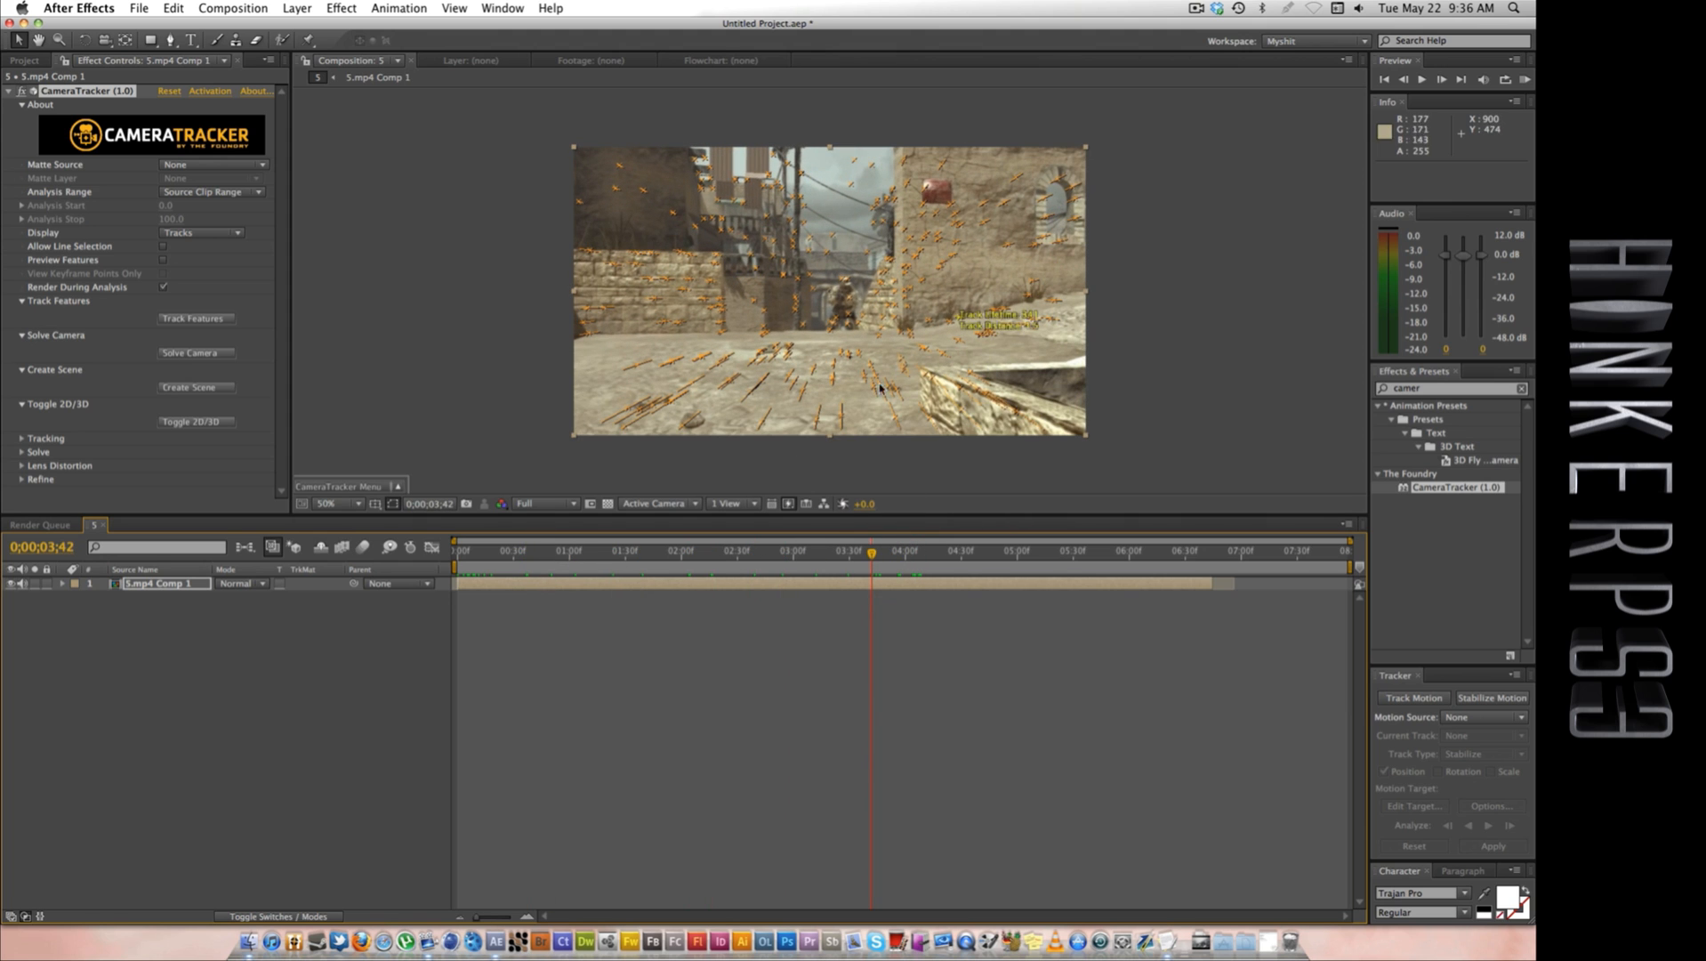
{"action": "left_click_drag", "start_coordinate": [874, 552], "coordinate": [882, 552]}
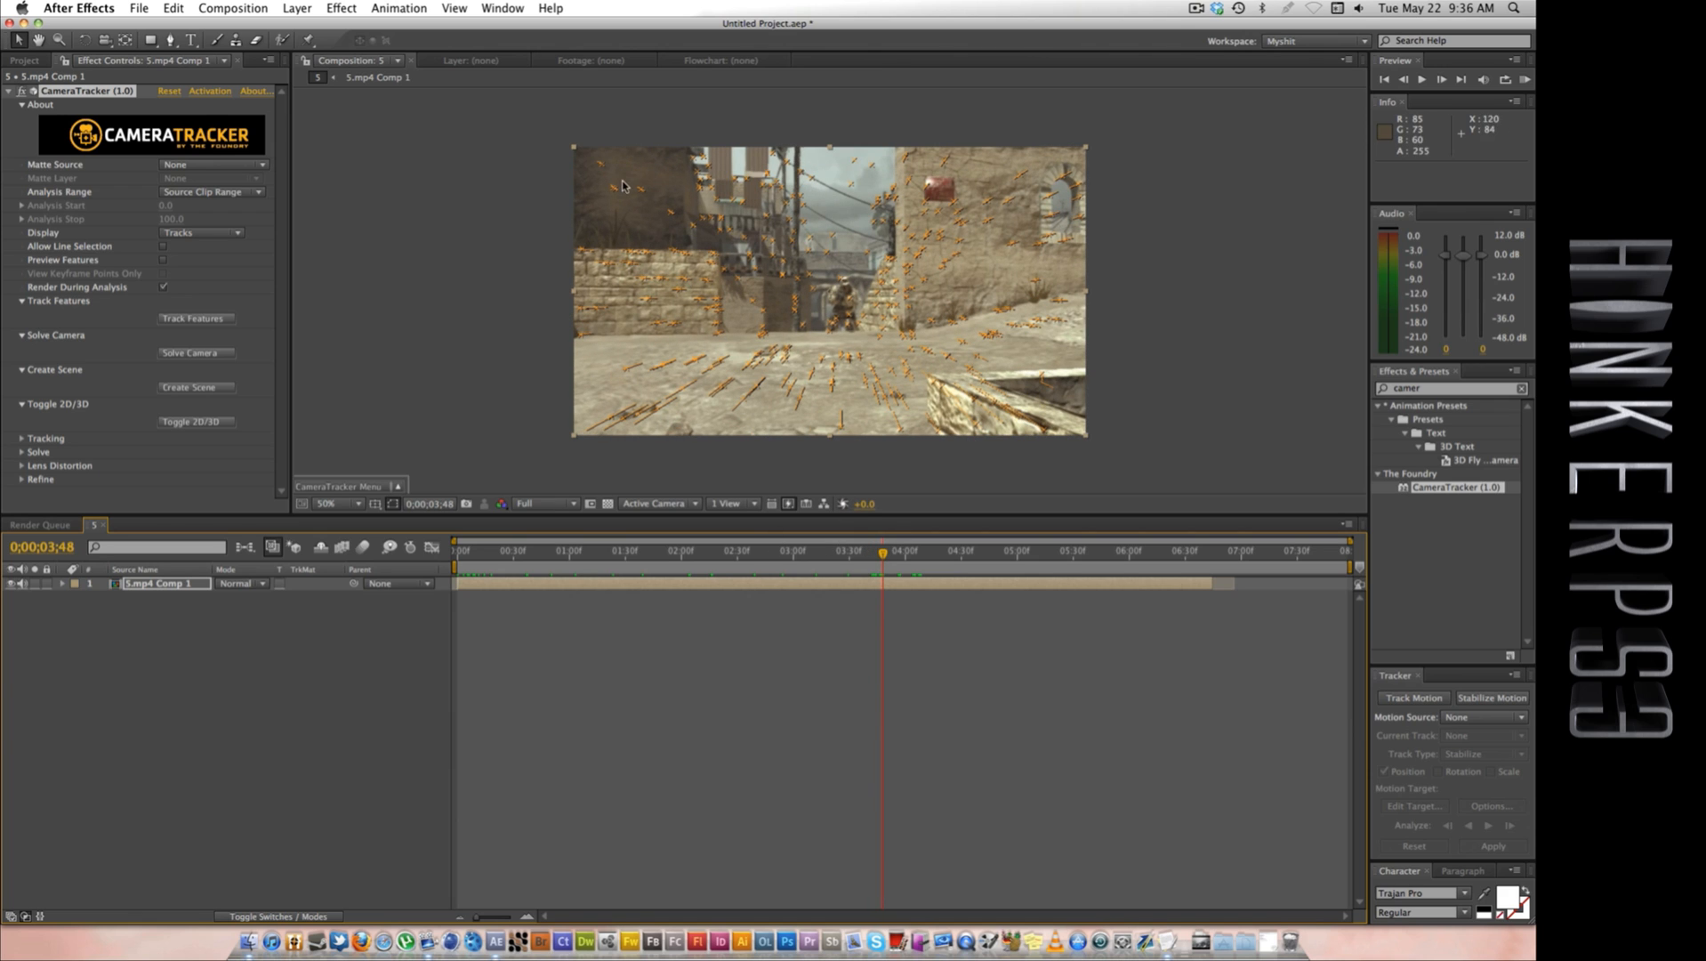
{"action": "left_click_drag", "start_coordinate": [794, 554], "coordinate": [557, 552]}
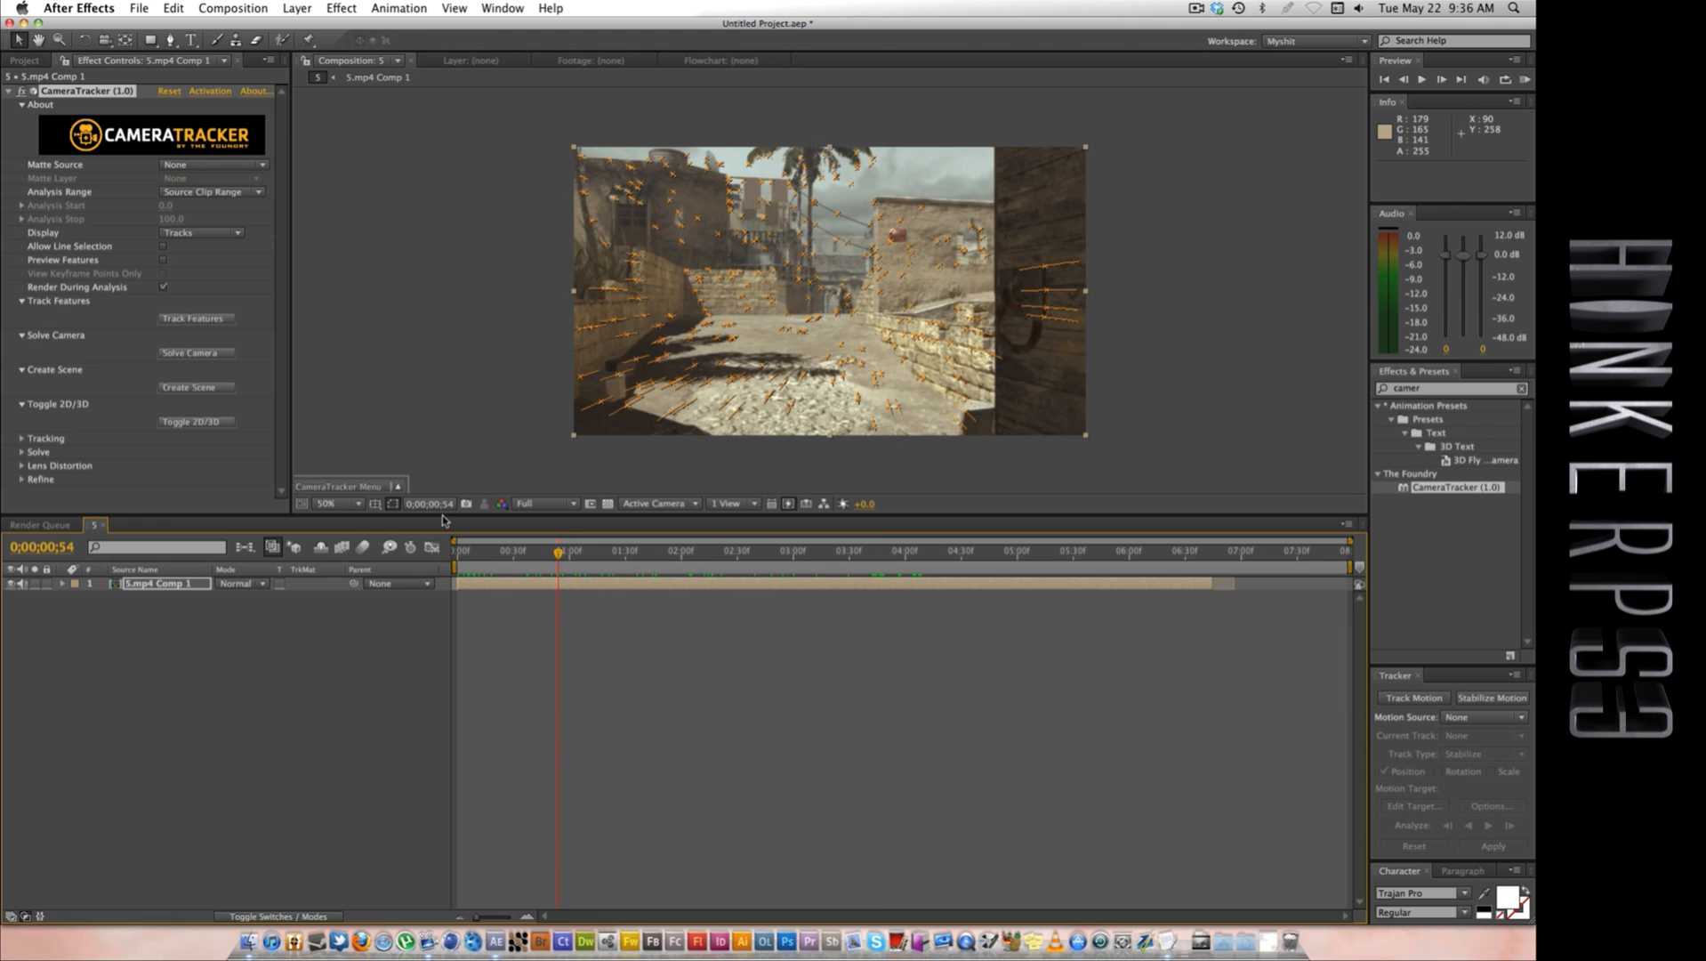
Step: Solve the camera from the tracked features and accept the solve result
{"action": "left_click", "coordinate": [199, 353]}
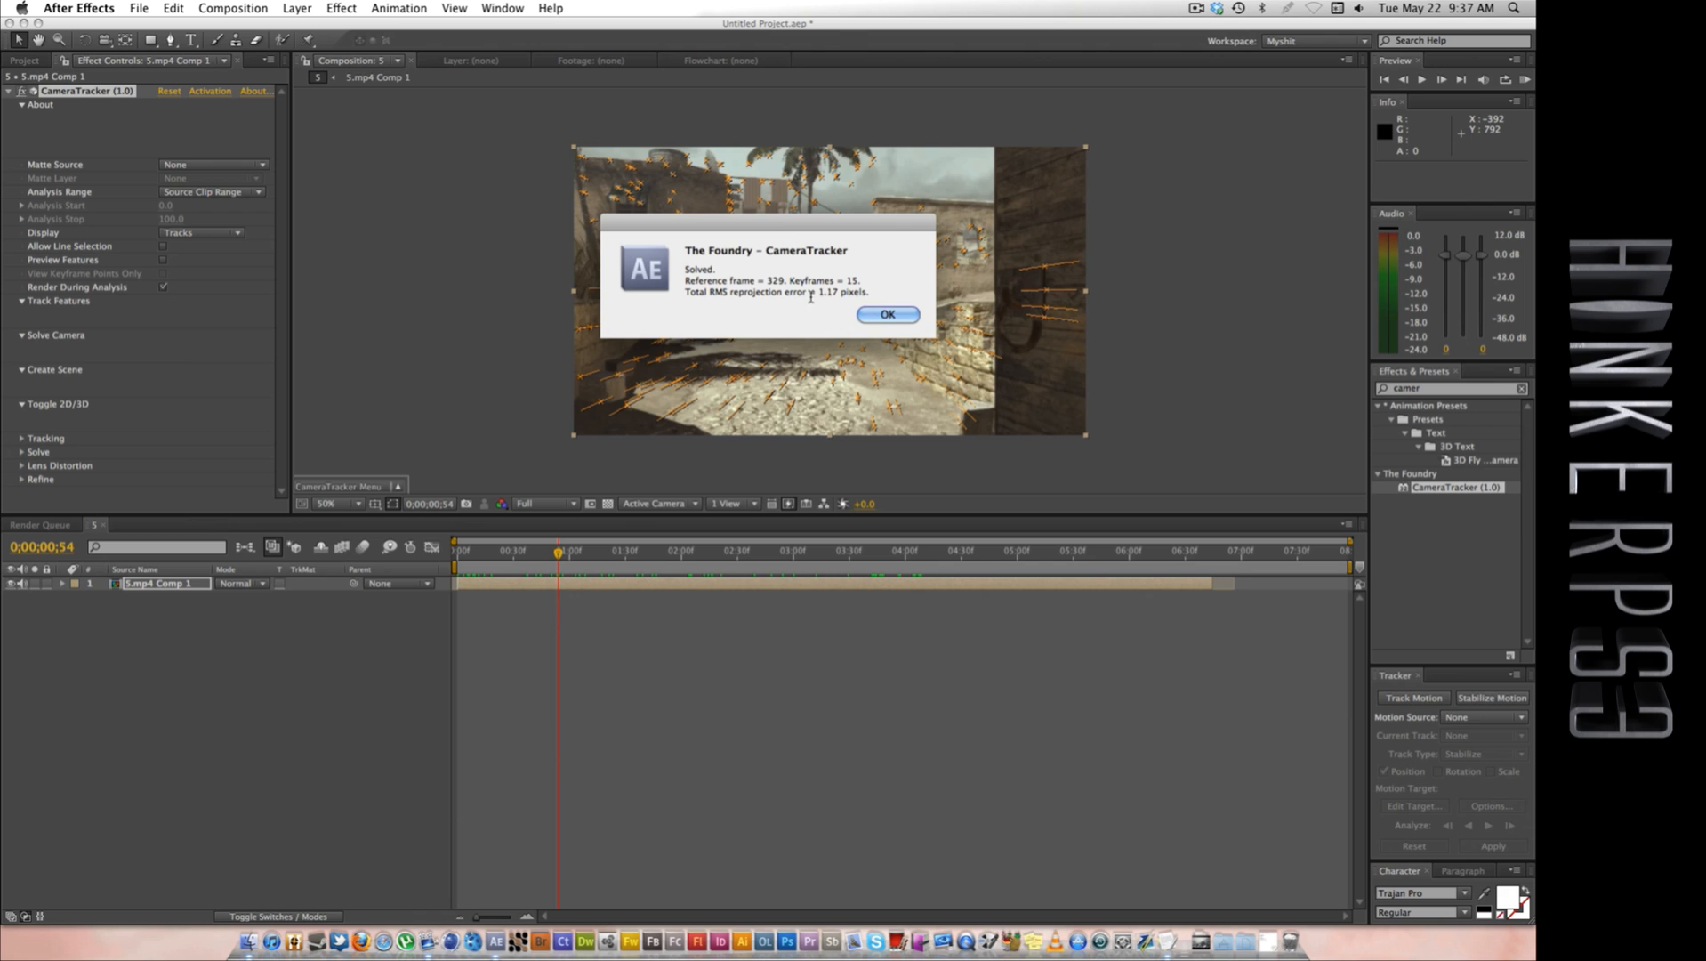
{"action": "left_click", "coordinate": [903, 315]}
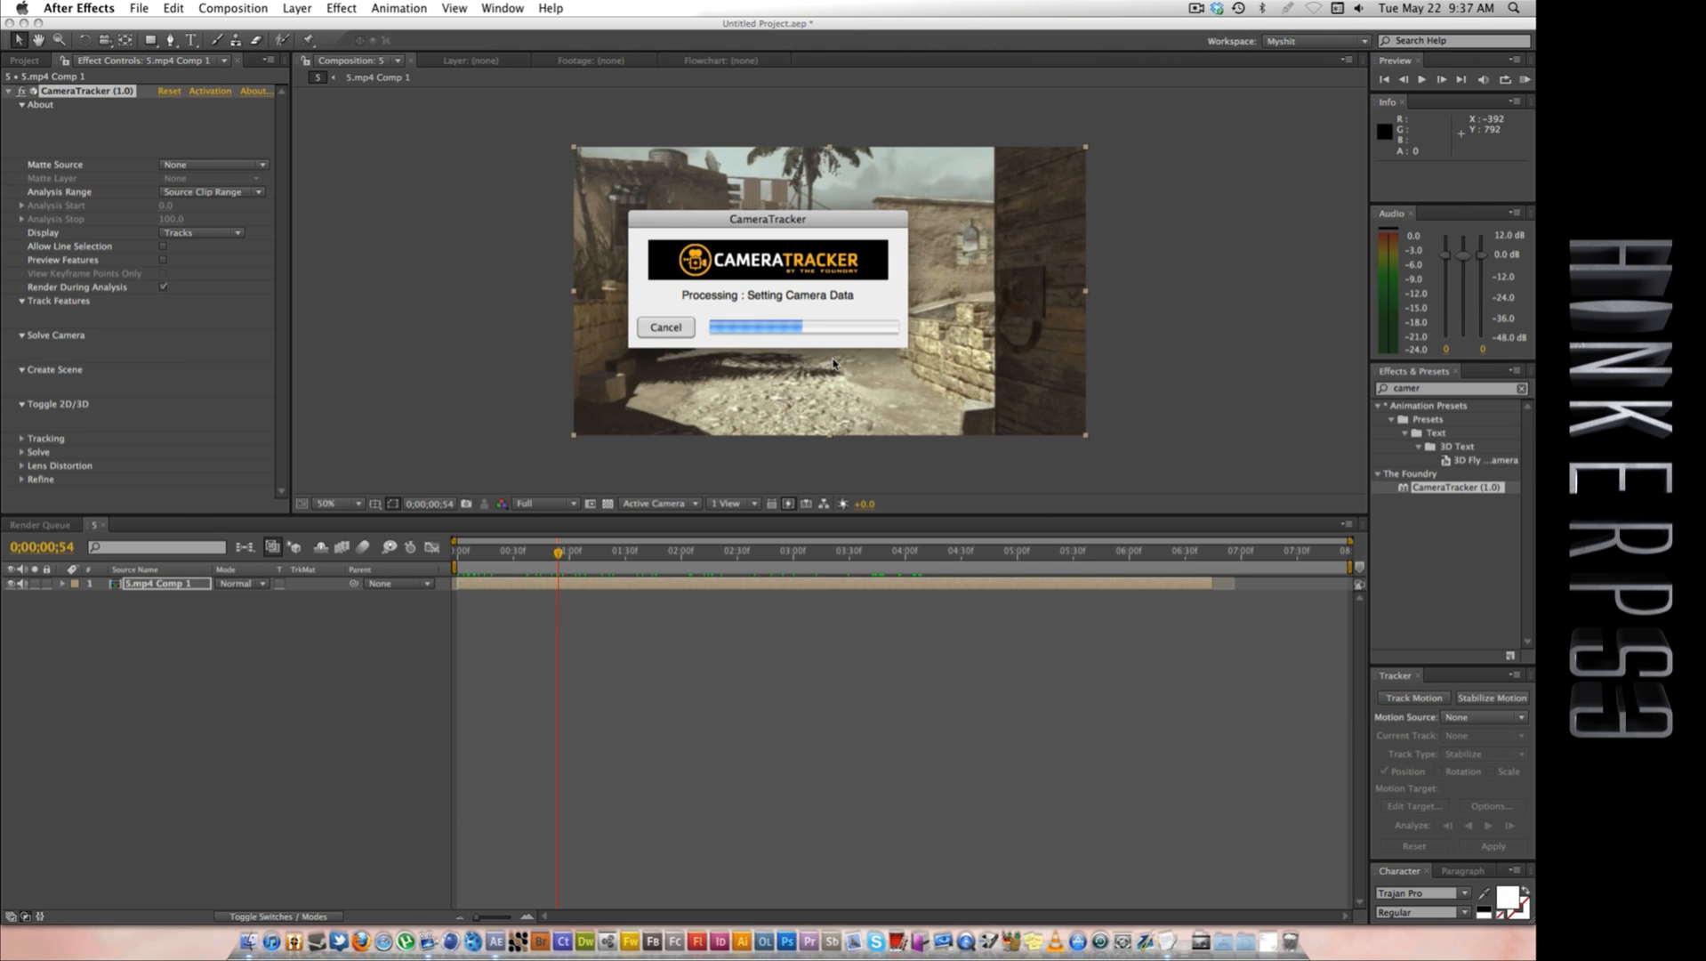
{"action": "left_click_drag", "start_coordinate": [755, 229], "coordinate": [782, 378]}
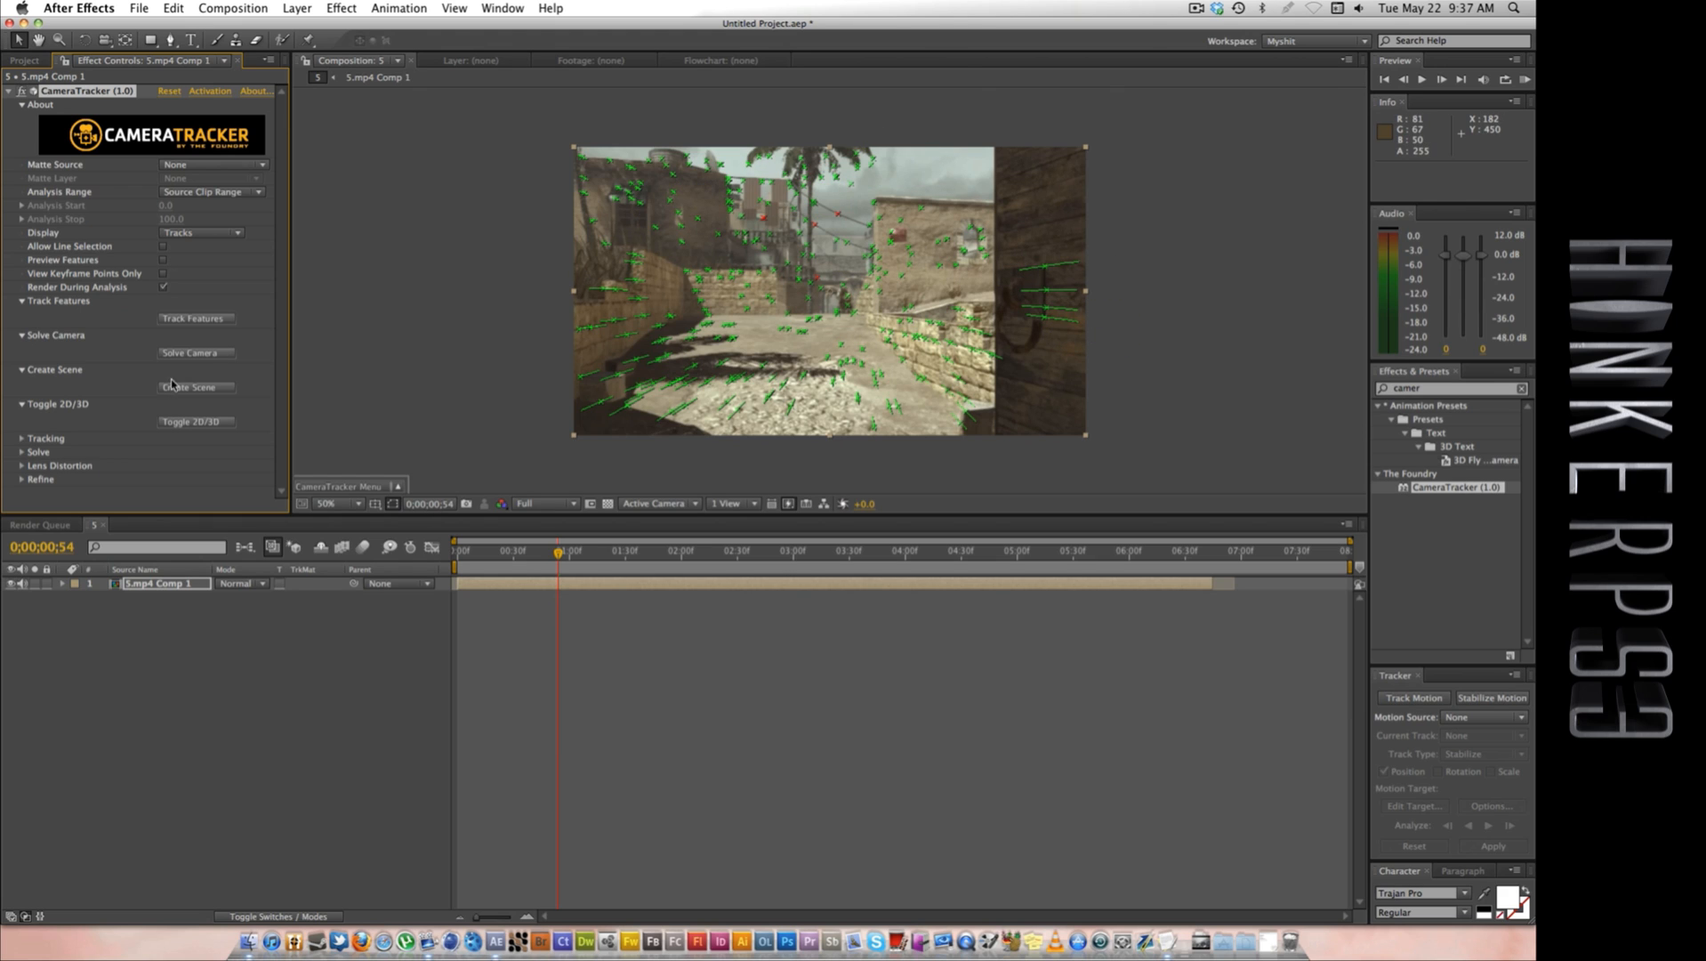
Step: Set the ground plane origin at a track point on the ground before the soldier at 0;00;04;27
{"action": "left_click_drag", "start_coordinate": [565, 555], "coordinate": [551, 557]}
{"action": "key", "text": "space"}
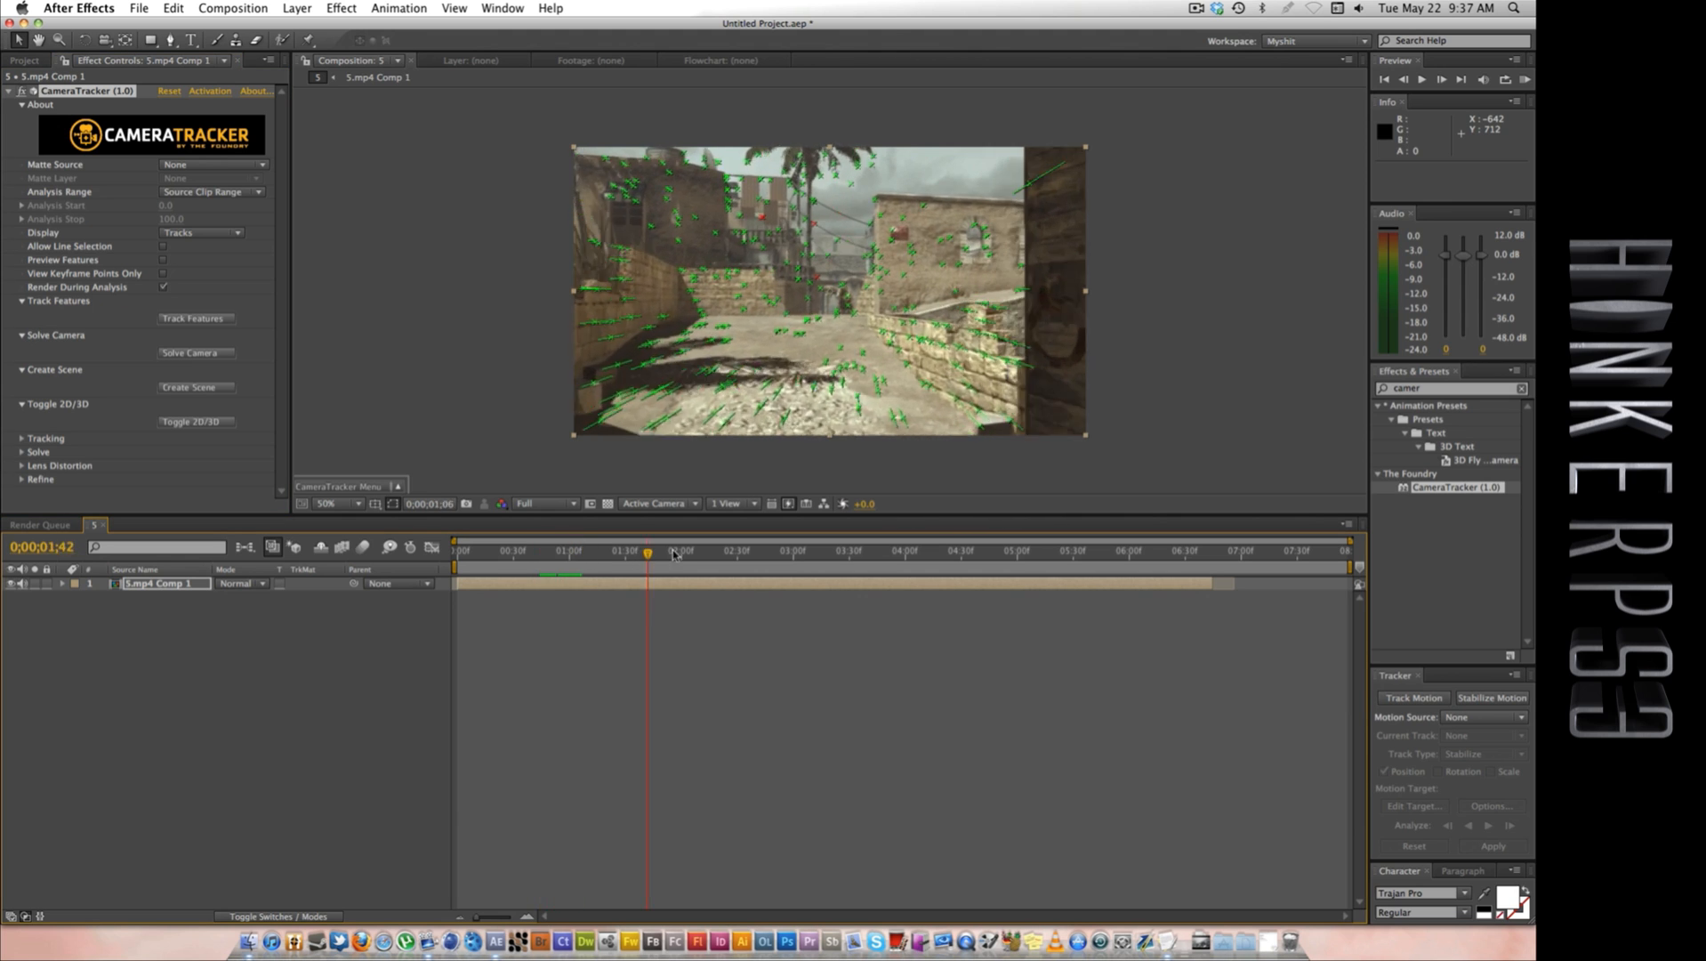
{"action": "left_click_drag", "start_coordinate": [584, 555], "coordinate": [753, 564]}
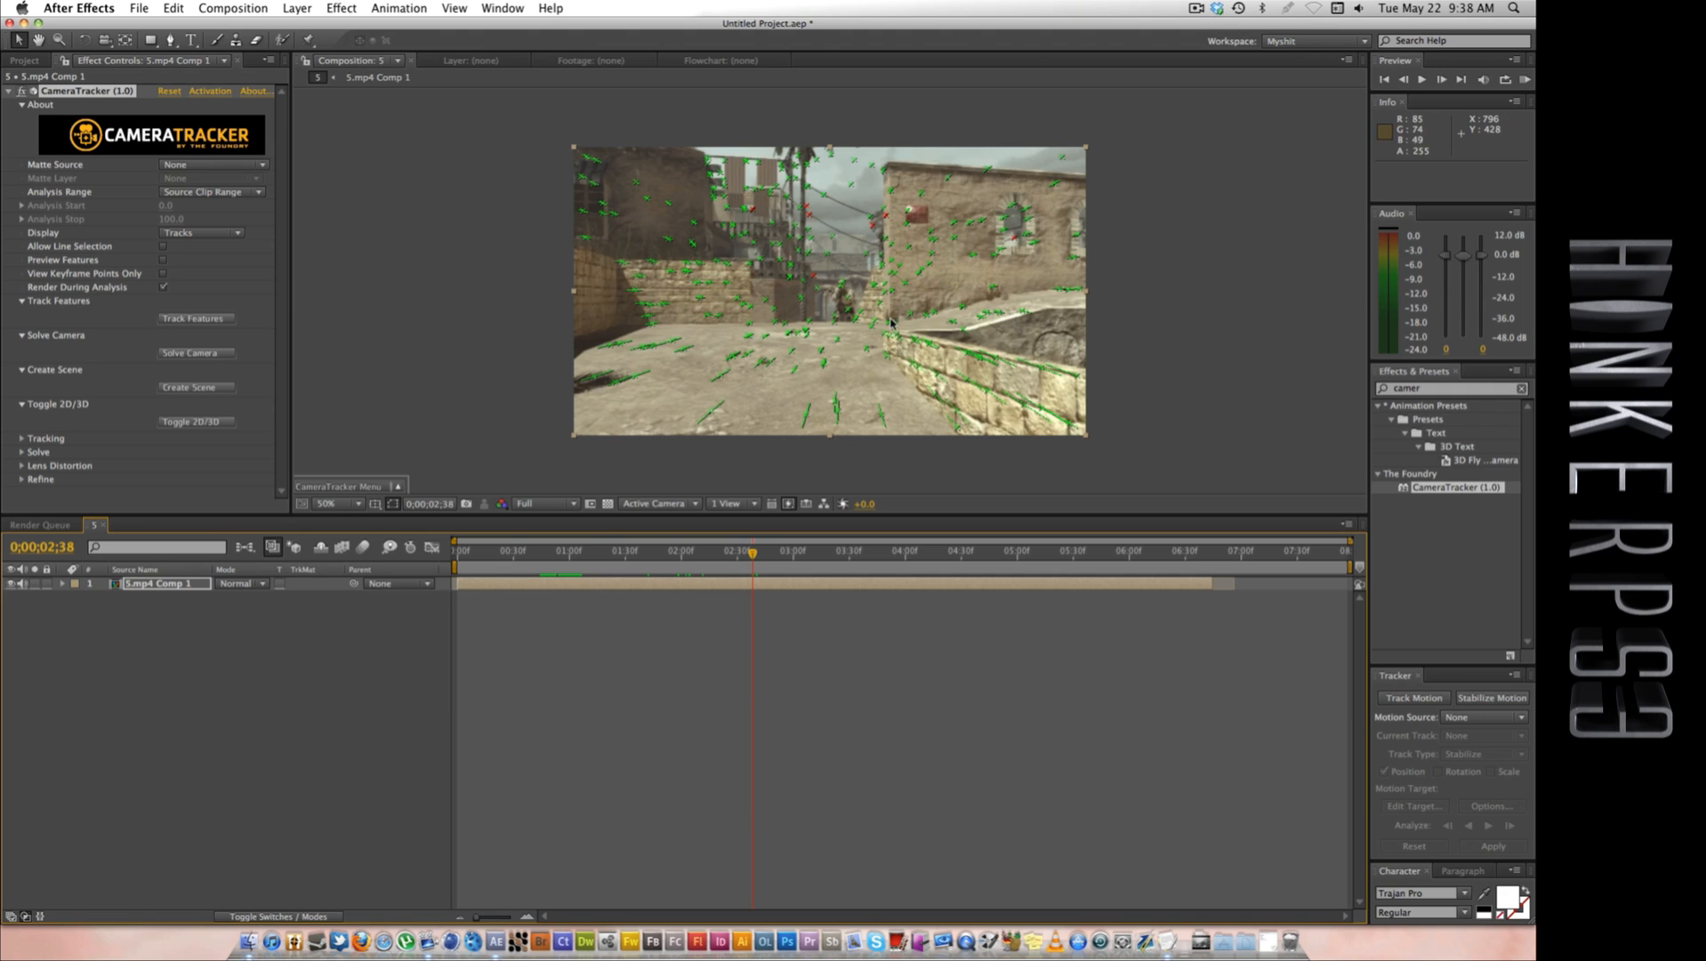
{"action": "left_click_drag", "start_coordinate": [753, 552], "coordinate": [923, 552]}
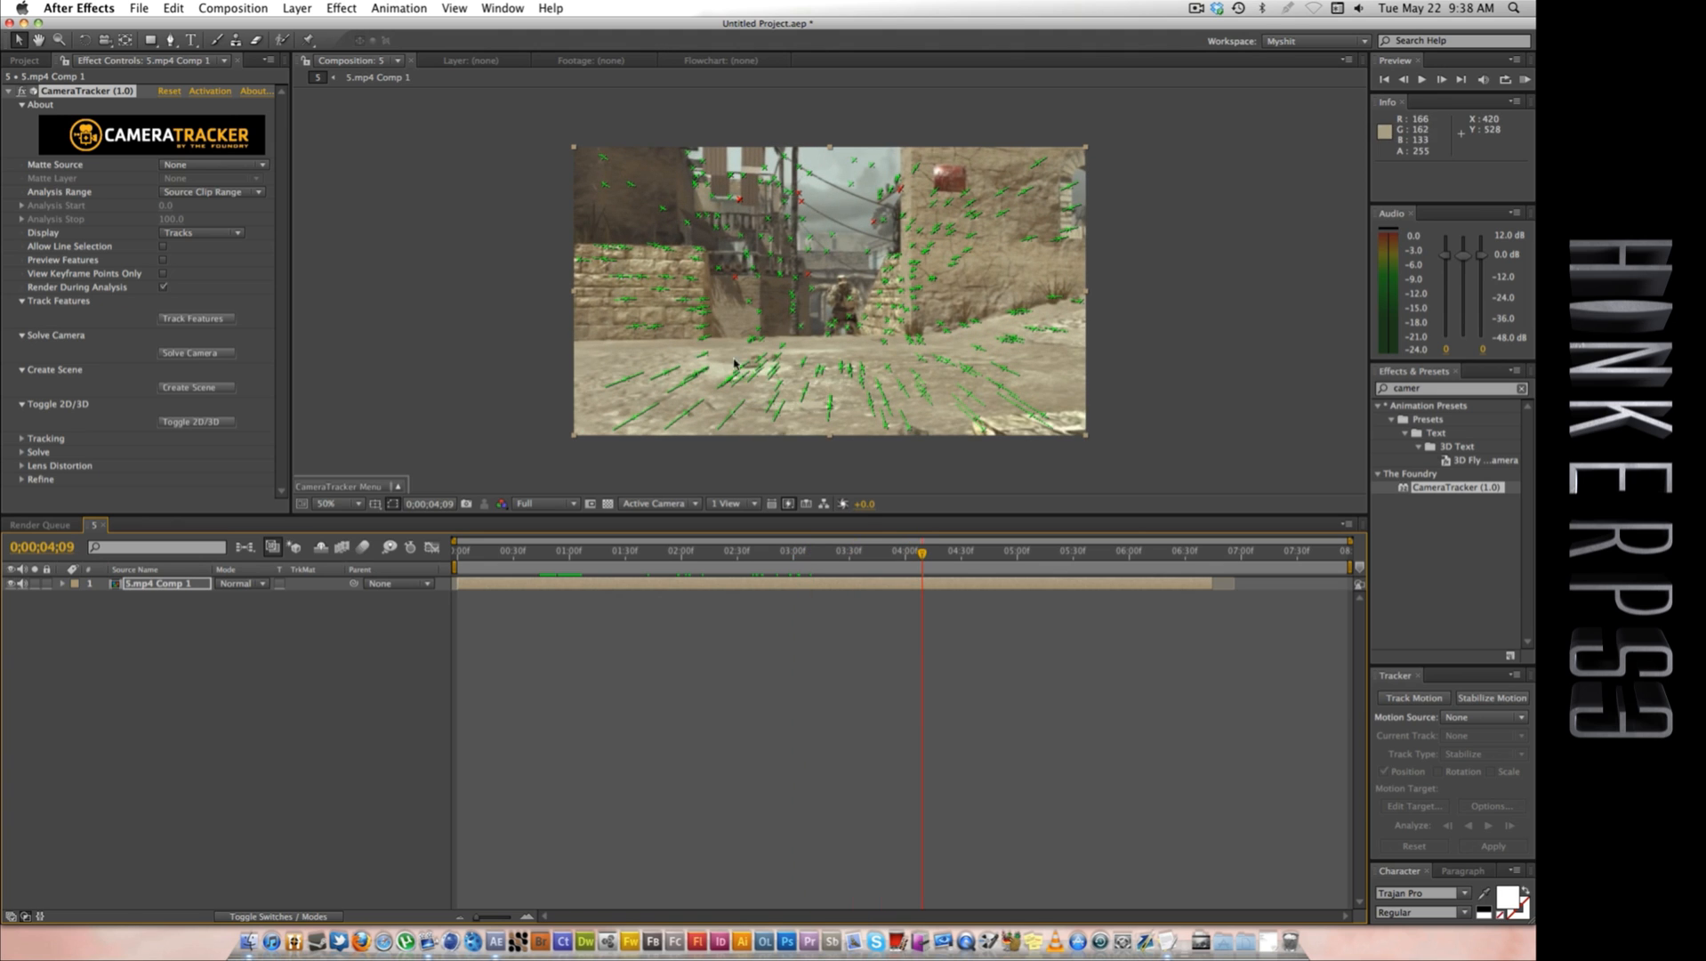
{"action": "mouse_move", "coordinate": [793, 363]}
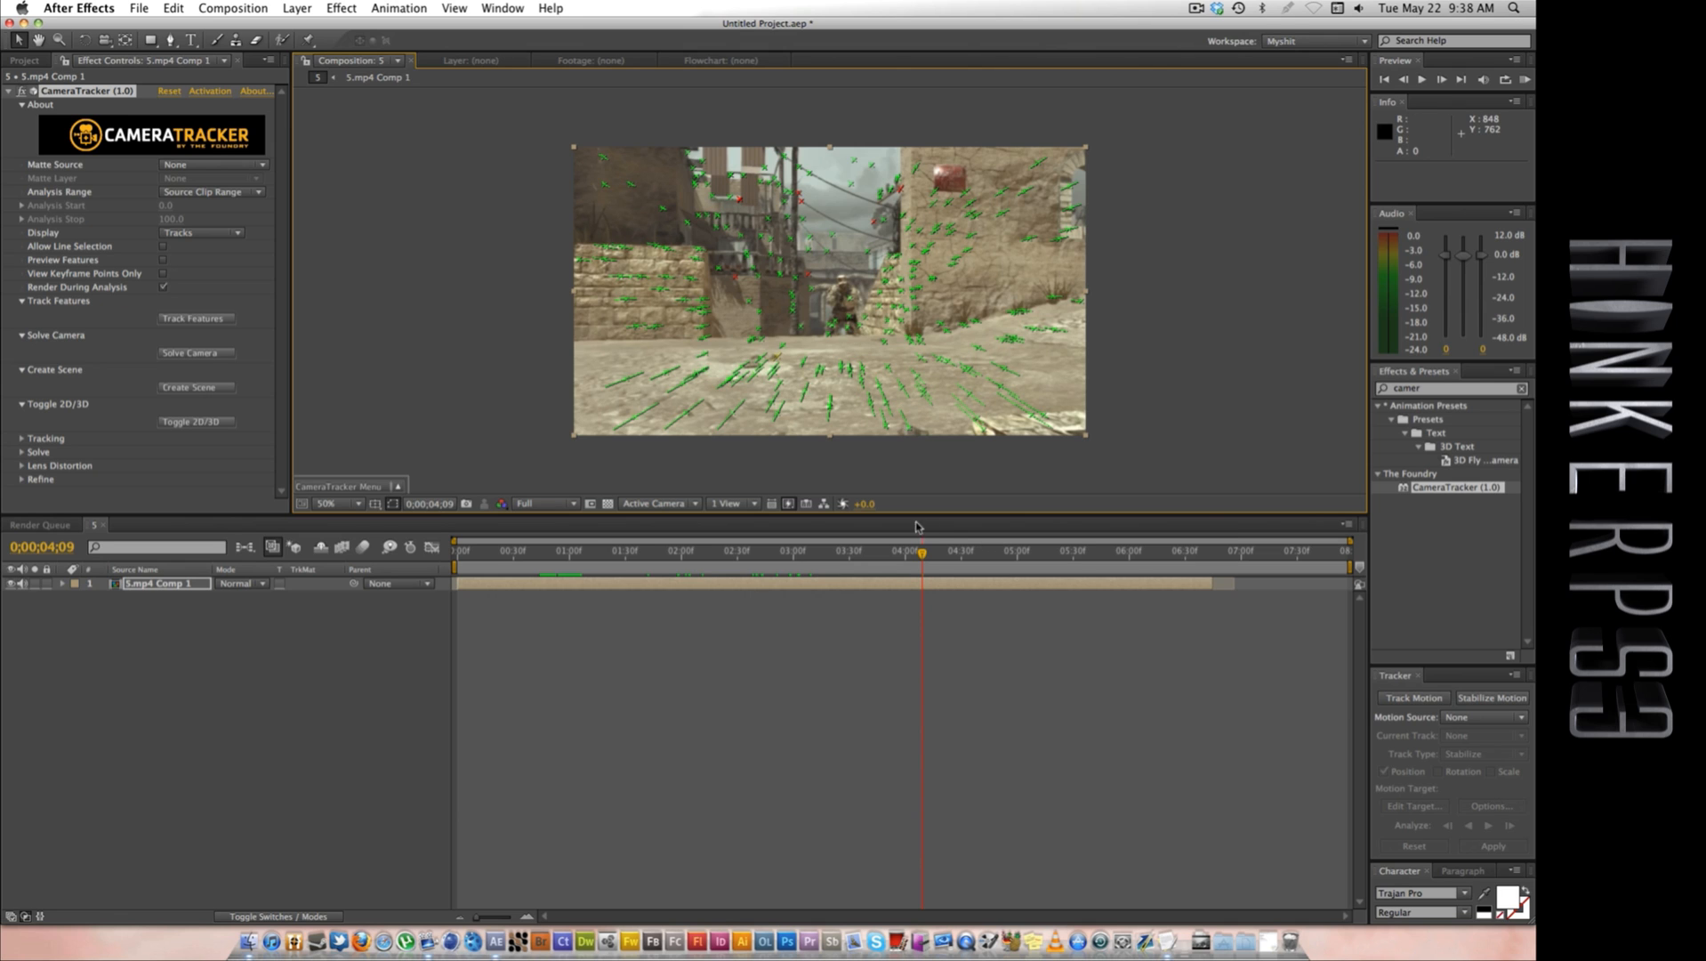
{"action": "mouse_move", "coordinate": [922, 551]}
{"action": "left_mouse_down"}
{"action": "mouse_move", "coordinate": [698, 552]}
{"action": "mouse_move", "coordinate": [955, 551]}
{"action": "left_mouse_up"}
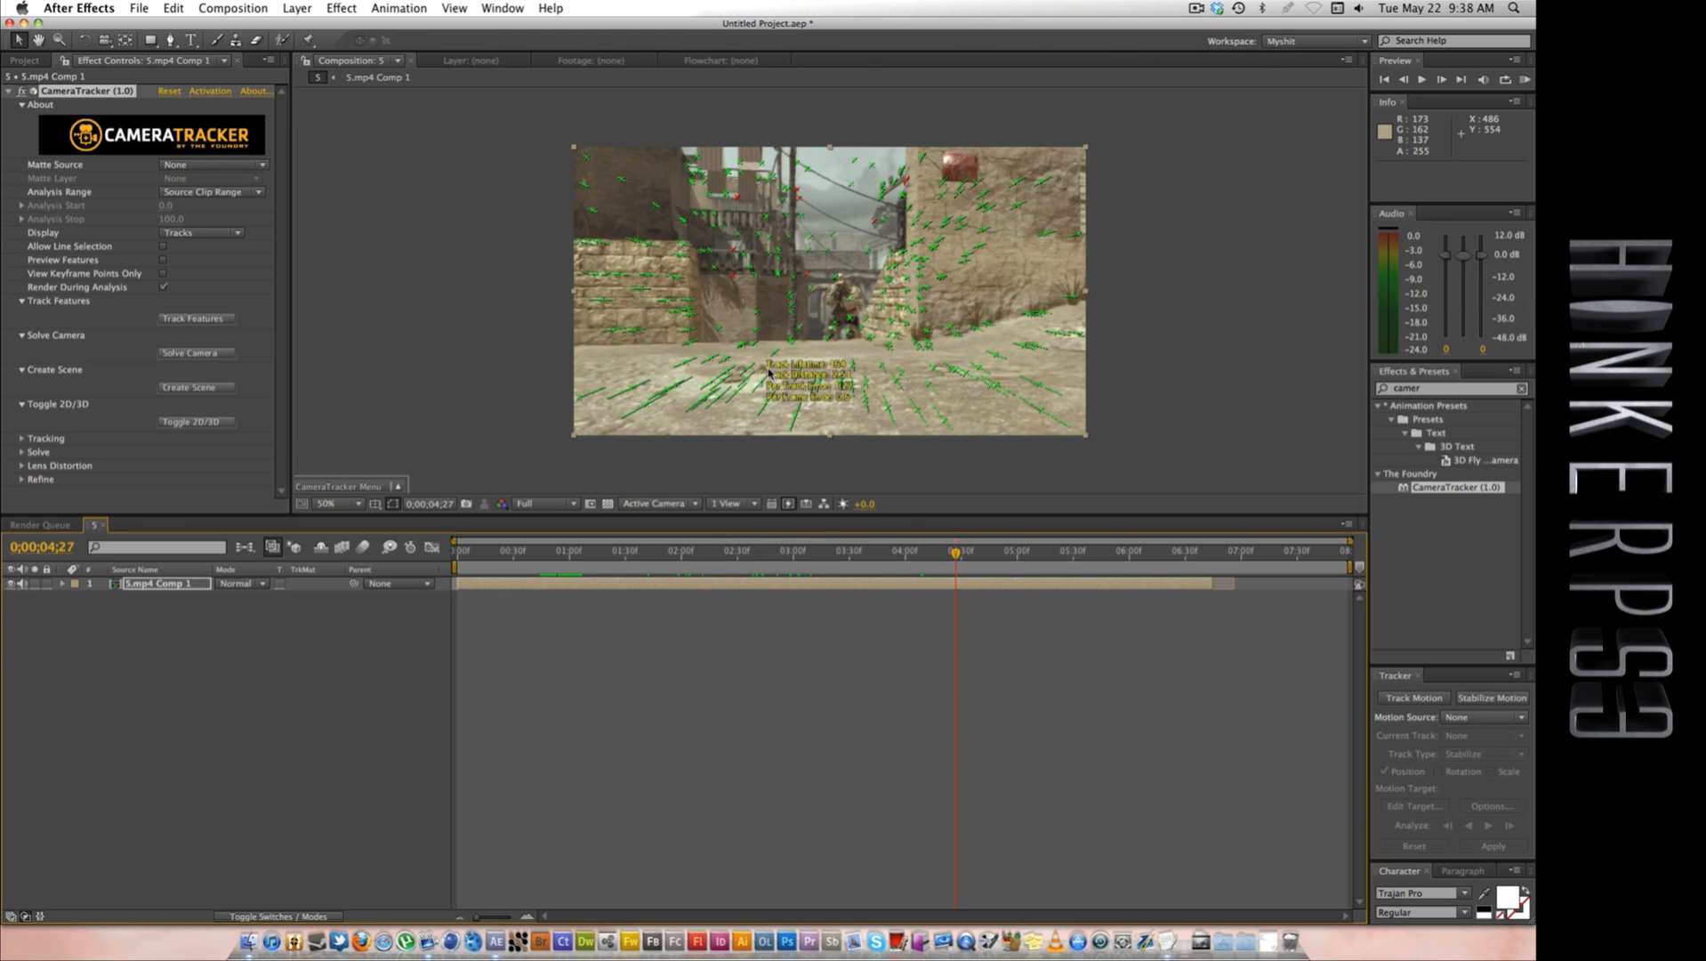
{"action": "key", "text": "super"}
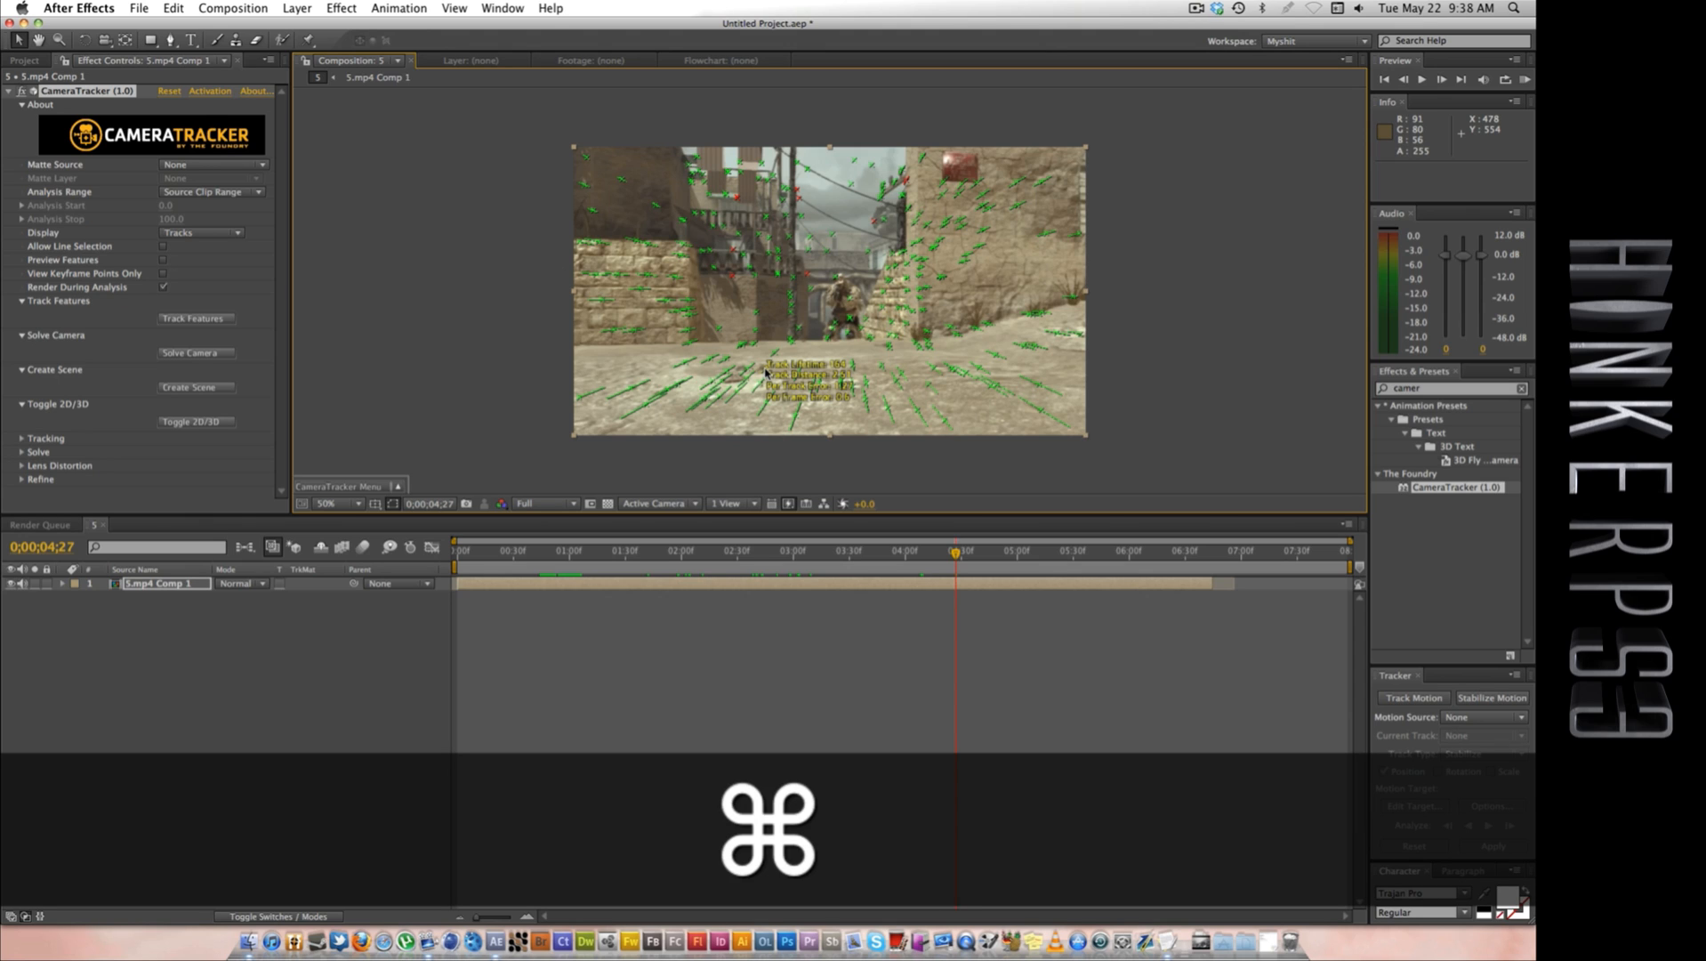
{"action": "right_click", "coordinate": [765, 374]}
{"action": "mouse_move", "coordinate": [800, 407]}
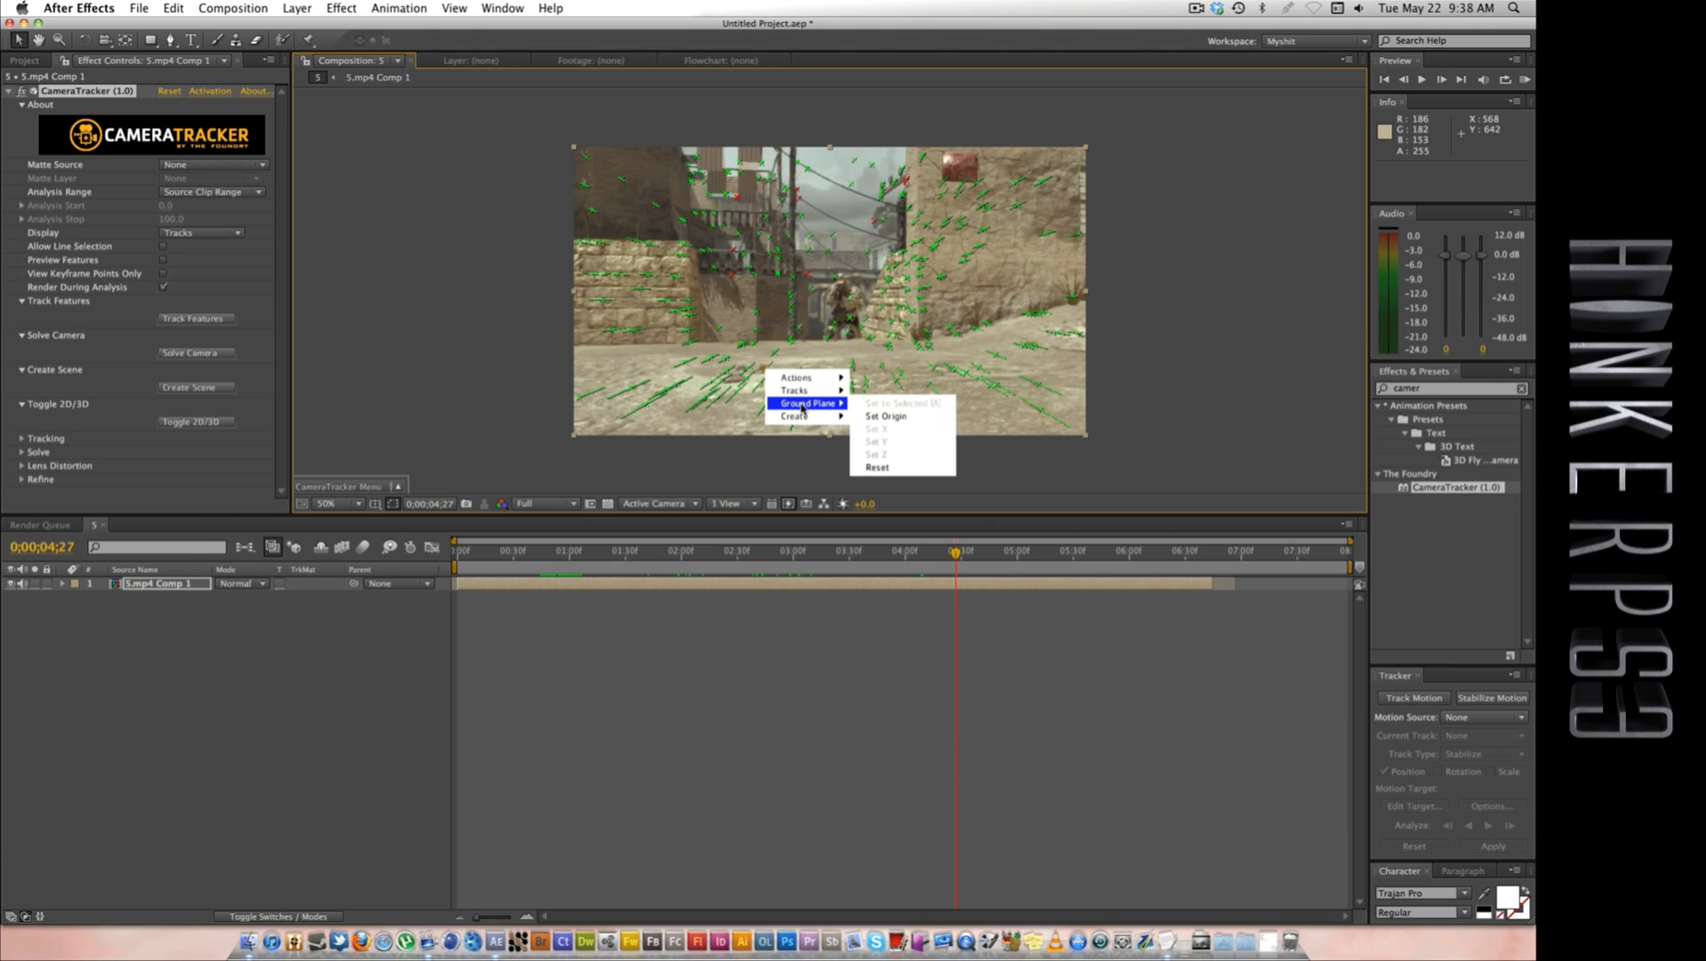
{"action": "left_click", "coordinate": [890, 417]}
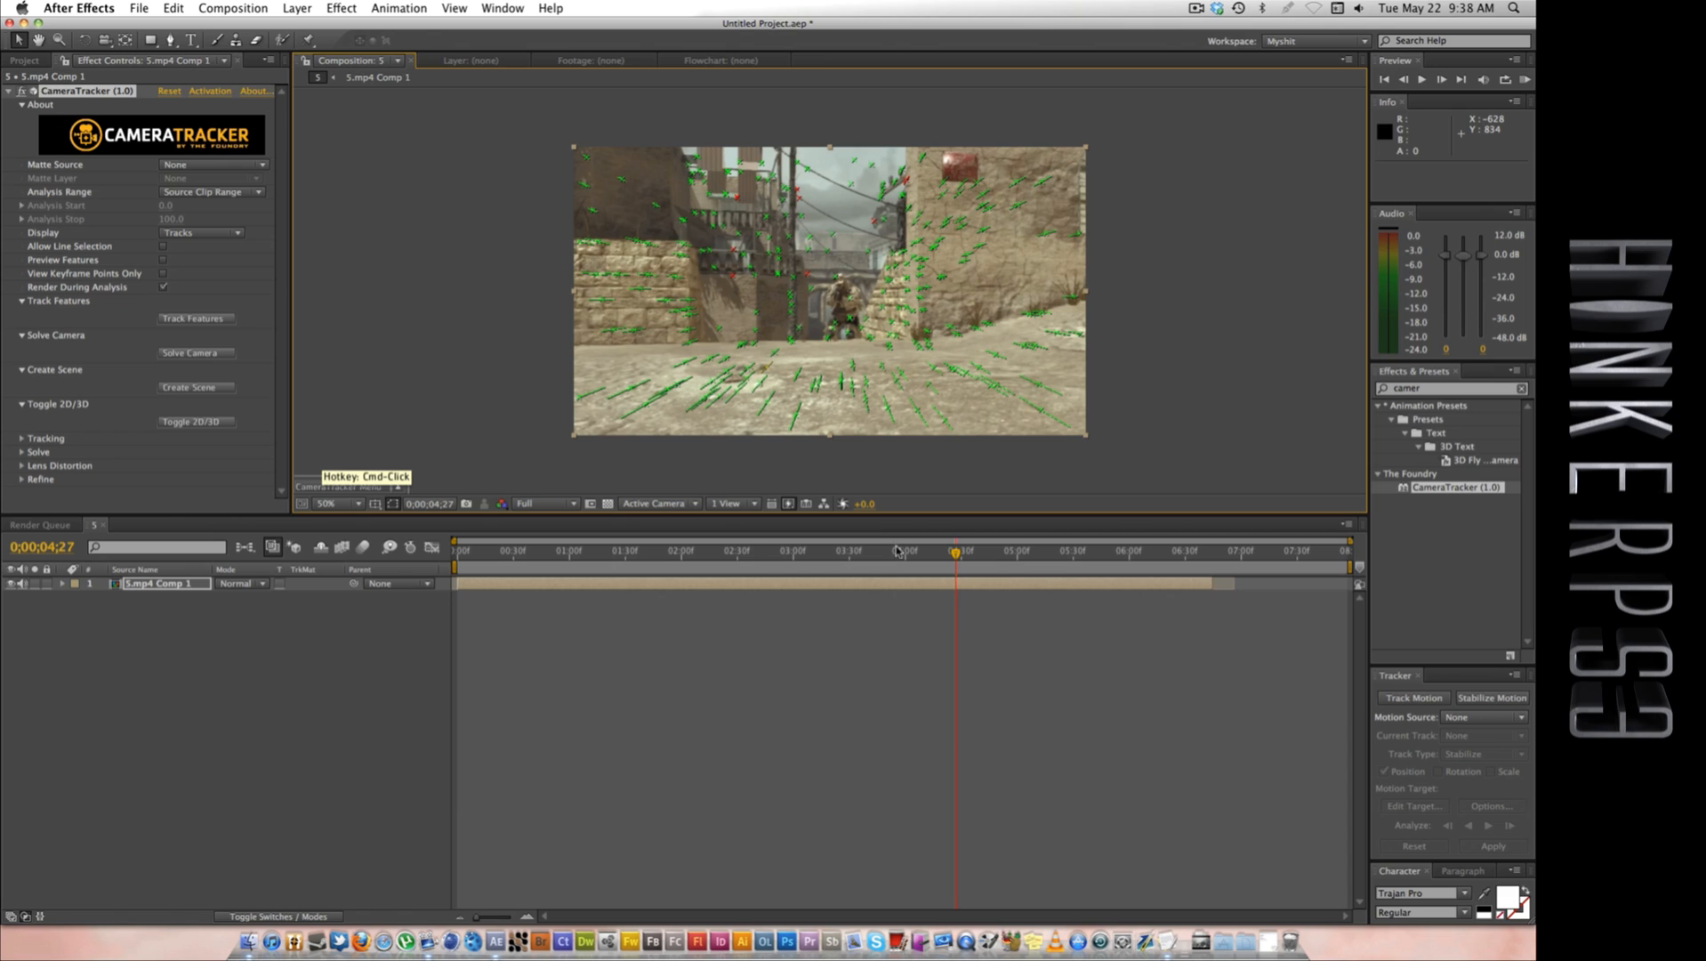
Step: Create the CameraTracker scene, select its null object layer and check the null's placement at 0;00;04;29
{"action": "mouse_move", "coordinate": [752, 371]}
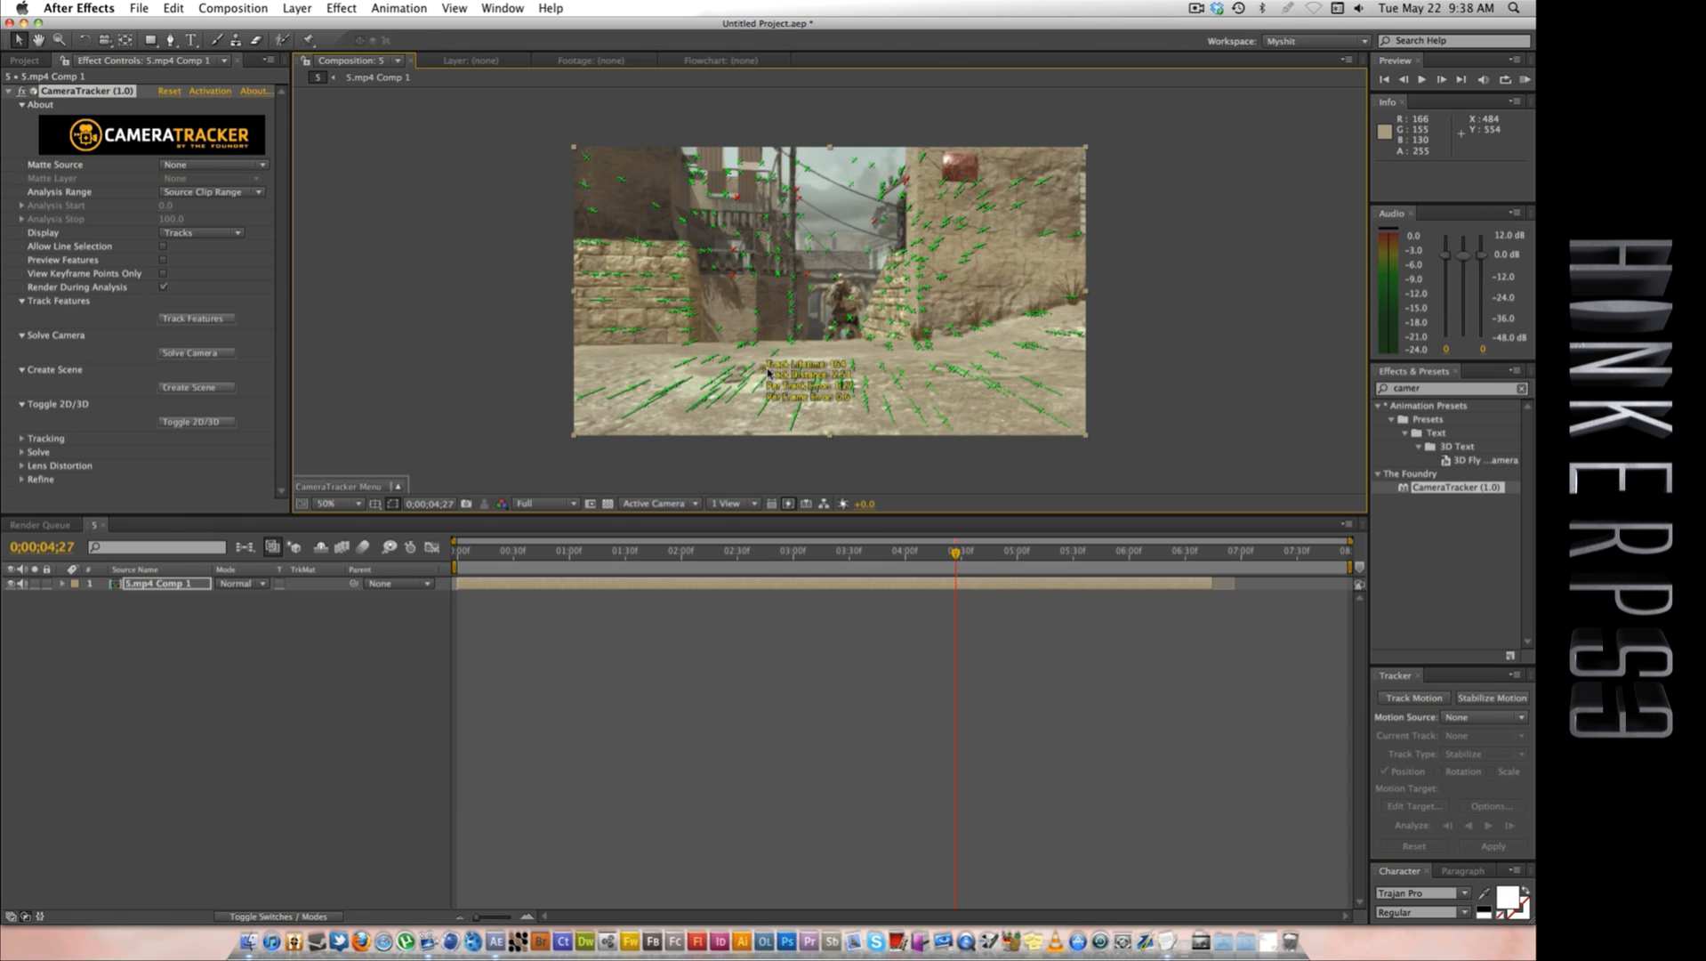
{"action": "left_click", "coordinate": [185, 388]}
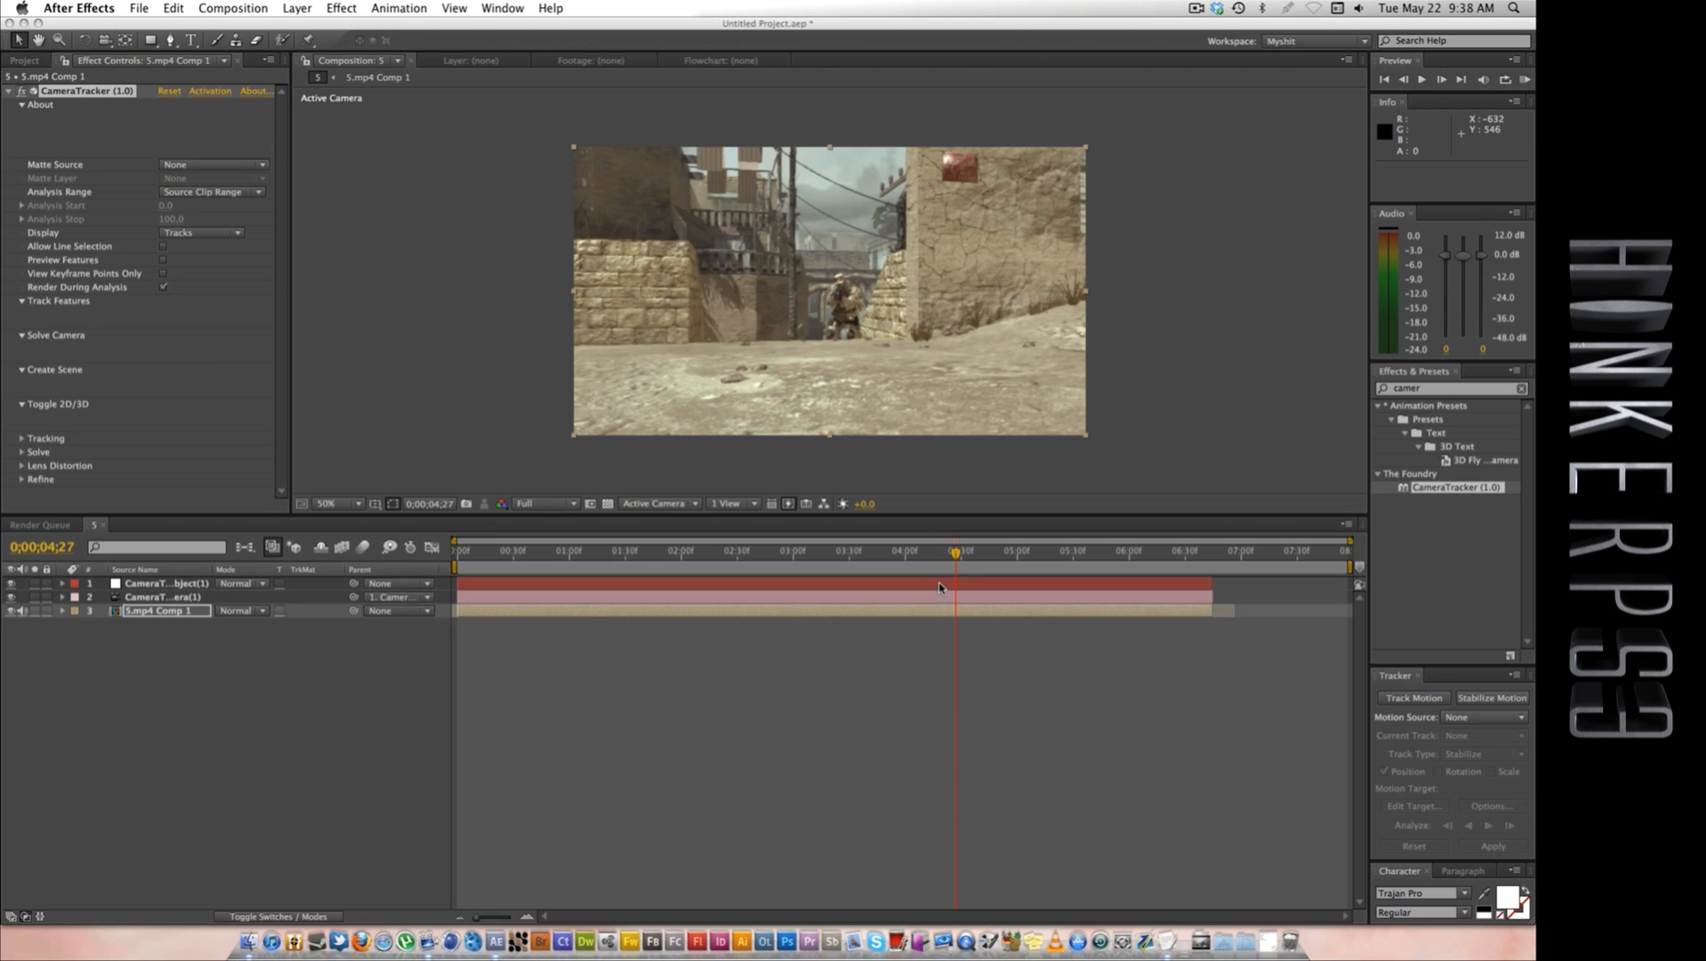
{"action": "left_click", "coordinate": [464, 584]}
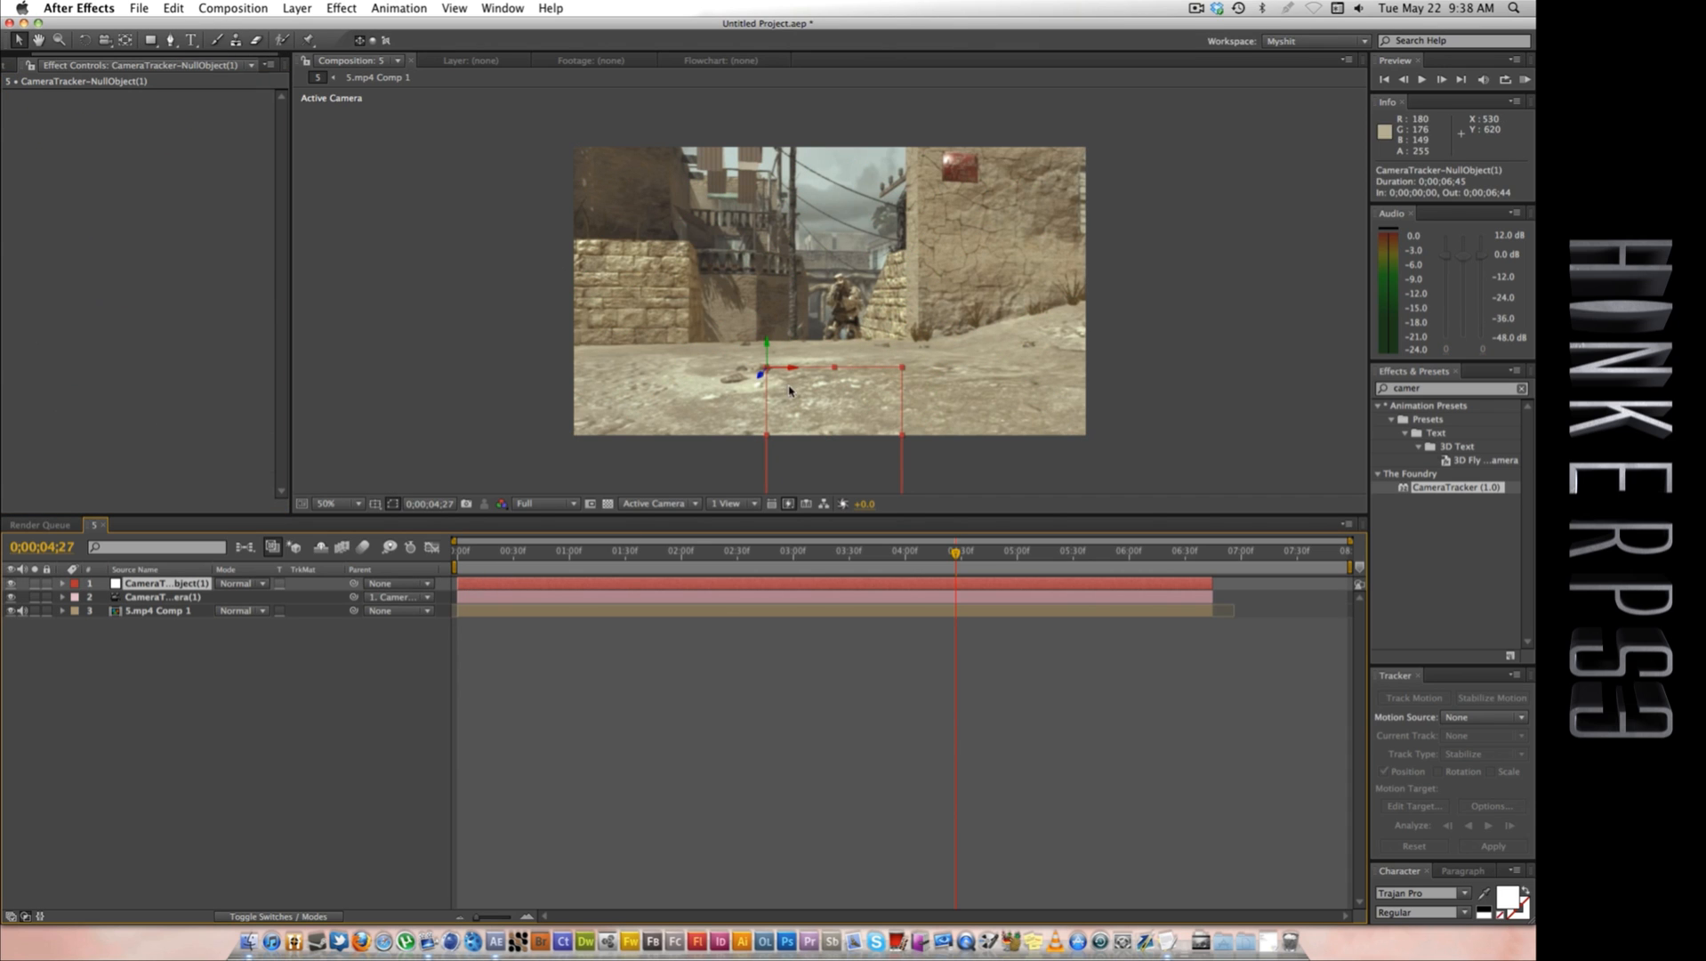
{"action": "mouse_move", "coordinate": [938, 555]}
{"action": "left_mouse_down"}
{"action": "mouse_move", "coordinate": [809, 558]}
{"action": "mouse_move", "coordinate": [957, 556]}
{"action": "left_mouse_up"}
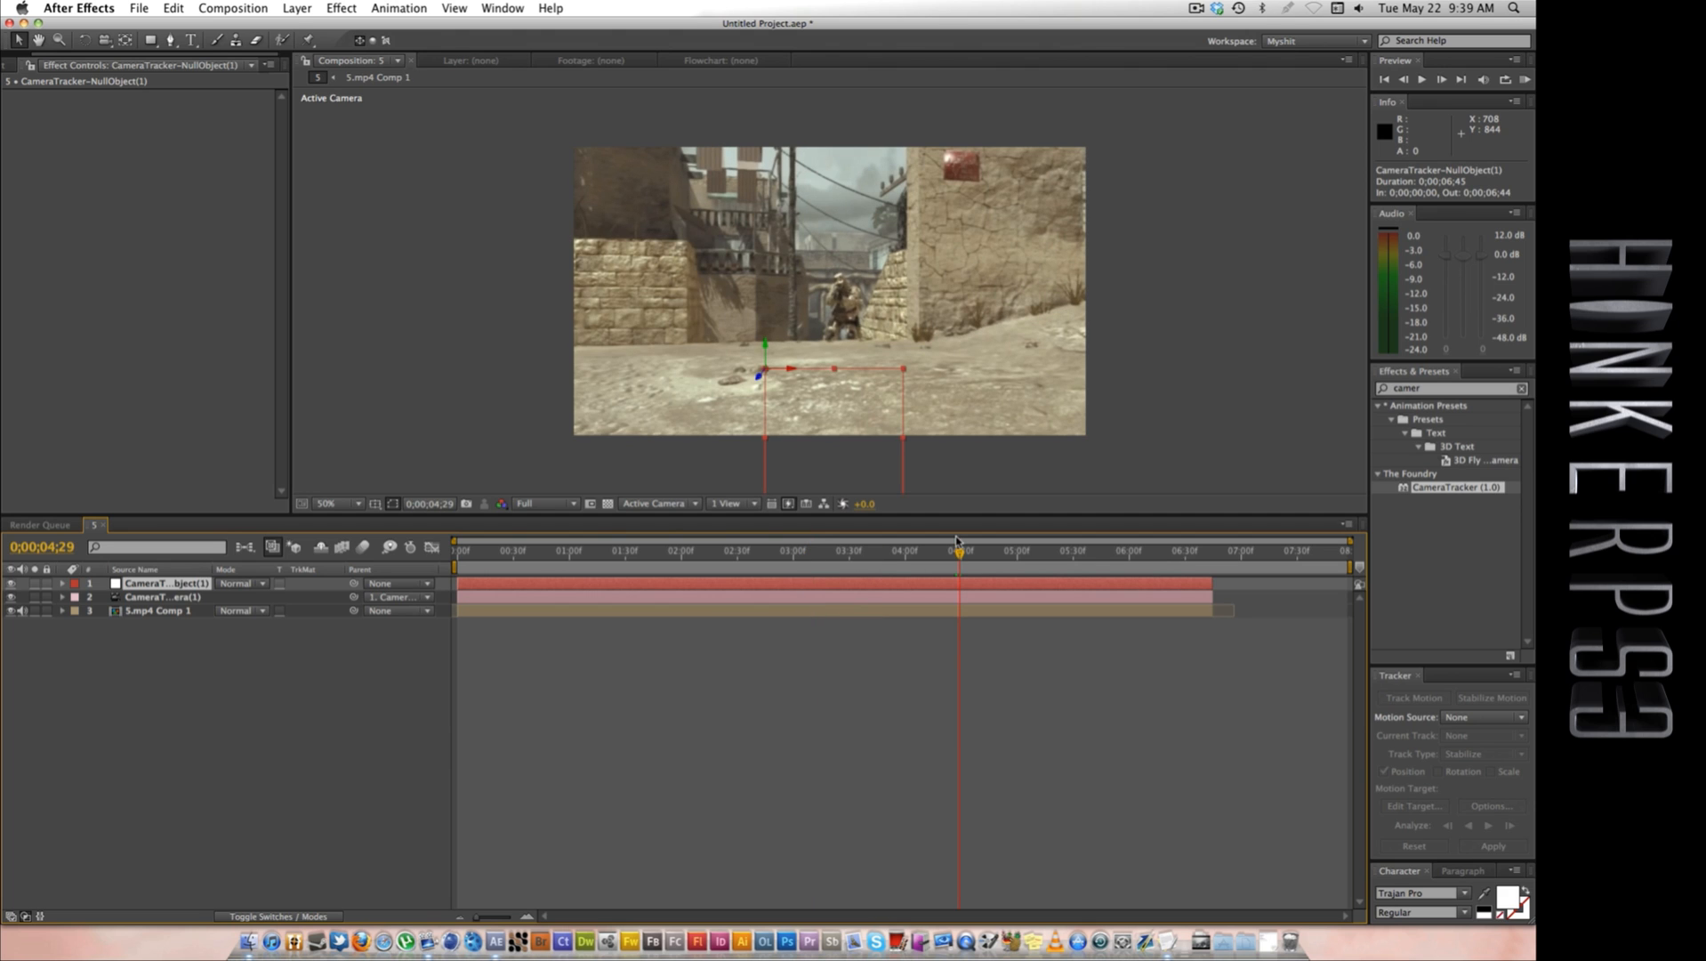
Step: Add a text layer reading "FUCKIN TEXT A" near the middle of the frame
{"action": "left_click", "coordinate": [194, 40]}
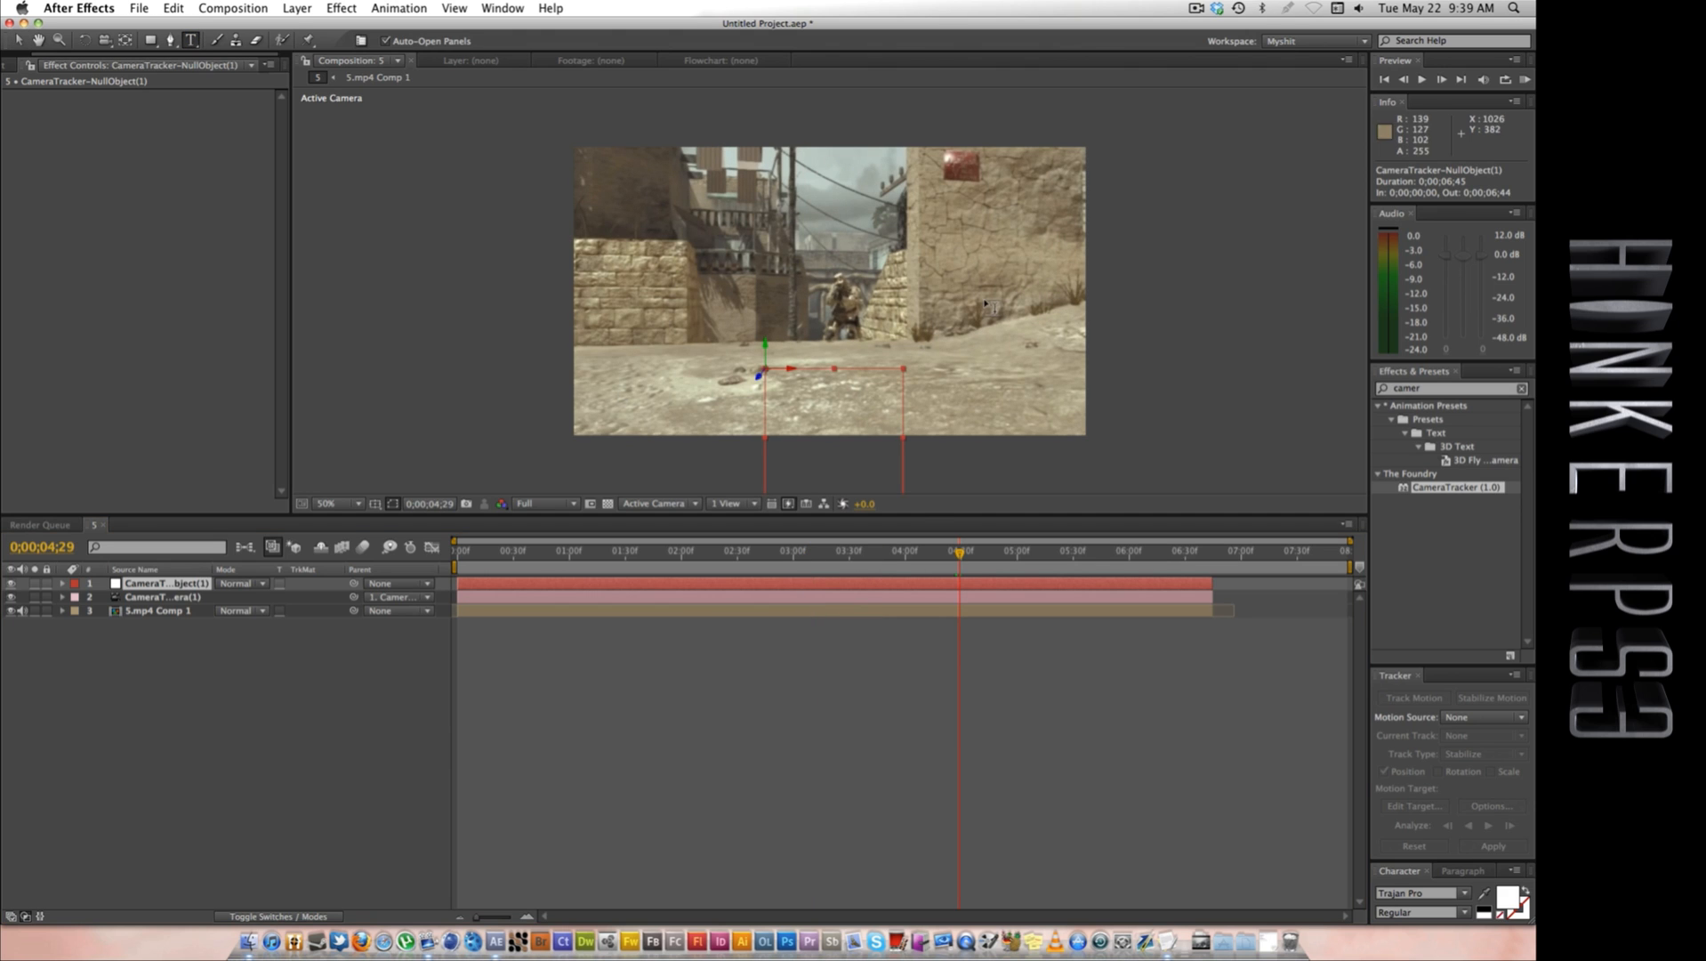
{"action": "left_click", "coordinate": [742, 272]}
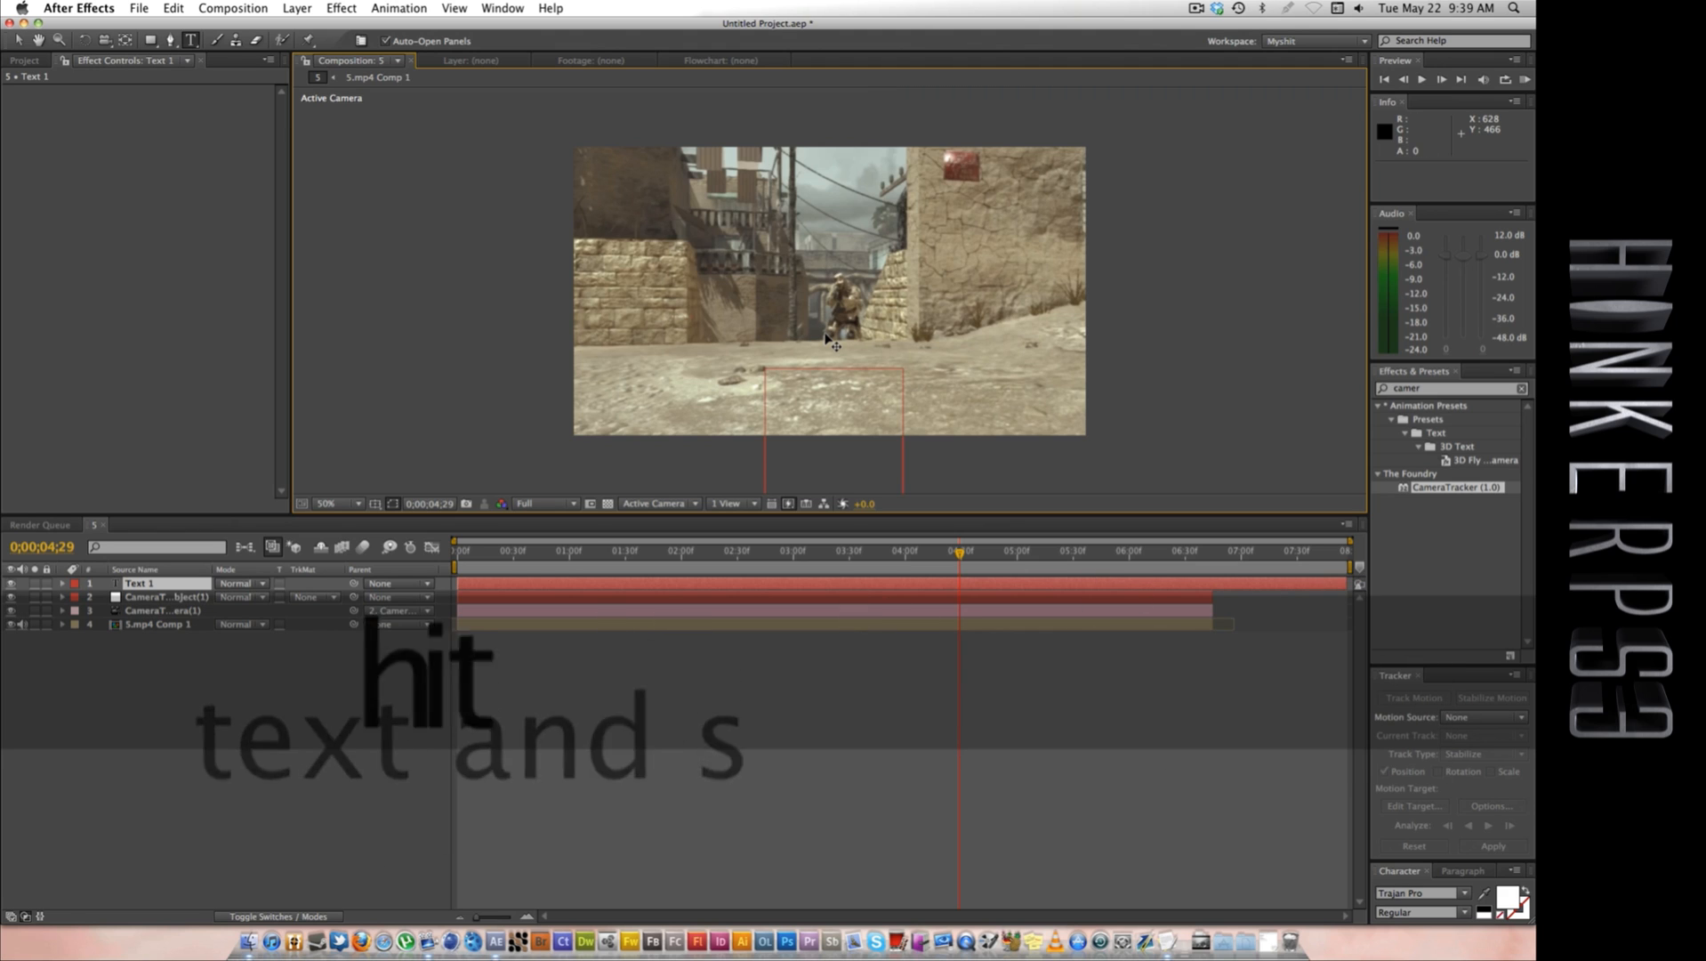
{"action": "left_click", "coordinate": [17, 40]}
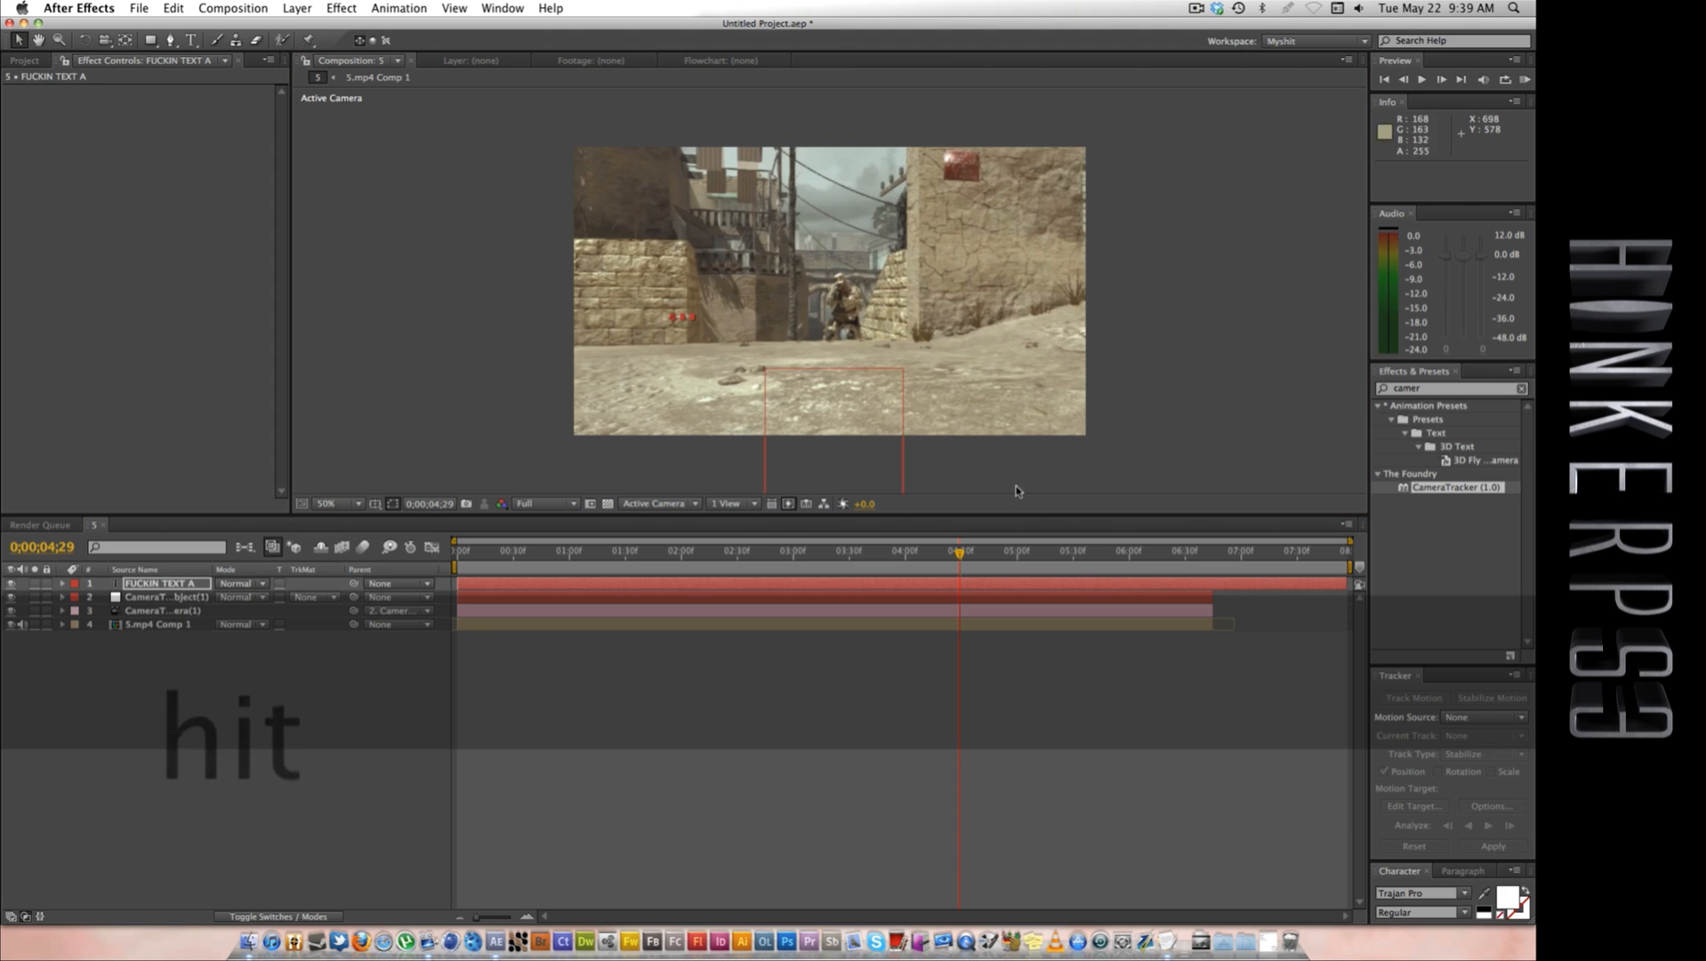
Step: Set the text layer's font size to 96 px
{"action": "left_click", "coordinate": [1470, 867]}
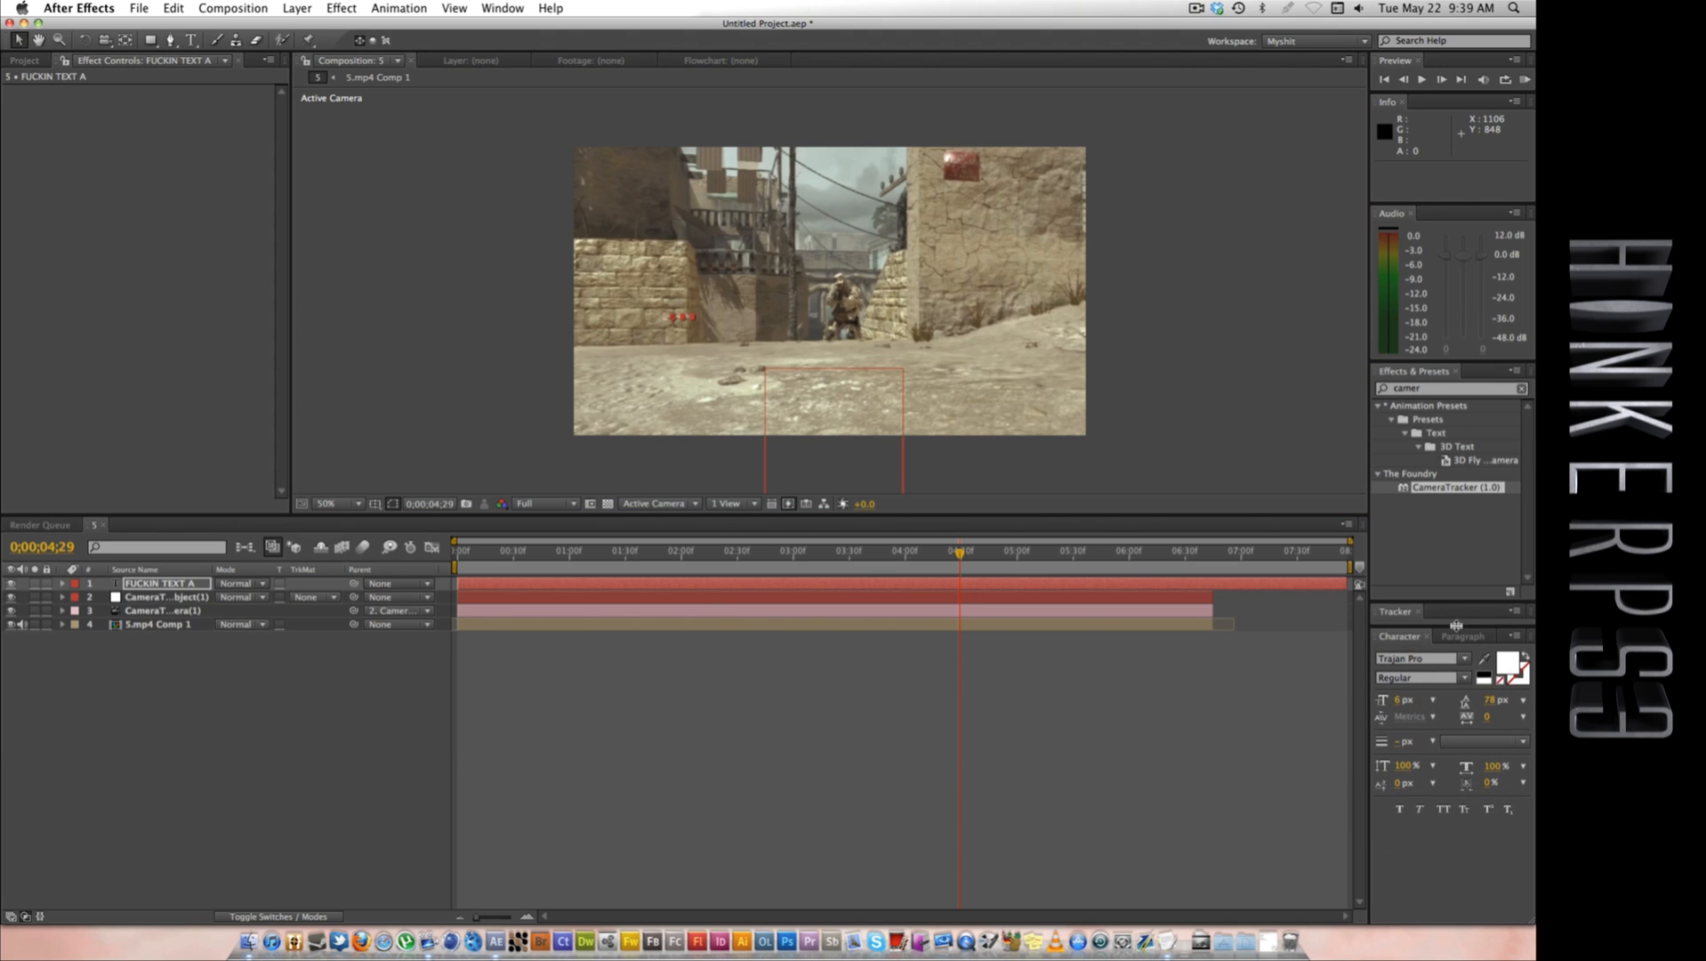
{"action": "left_click", "coordinate": [1415, 701]}
{"action": "left_click_drag", "start_coordinate": [1417, 708], "coordinate": [1490, 707]}
{"action": "left_click", "coordinate": [952, 312]}
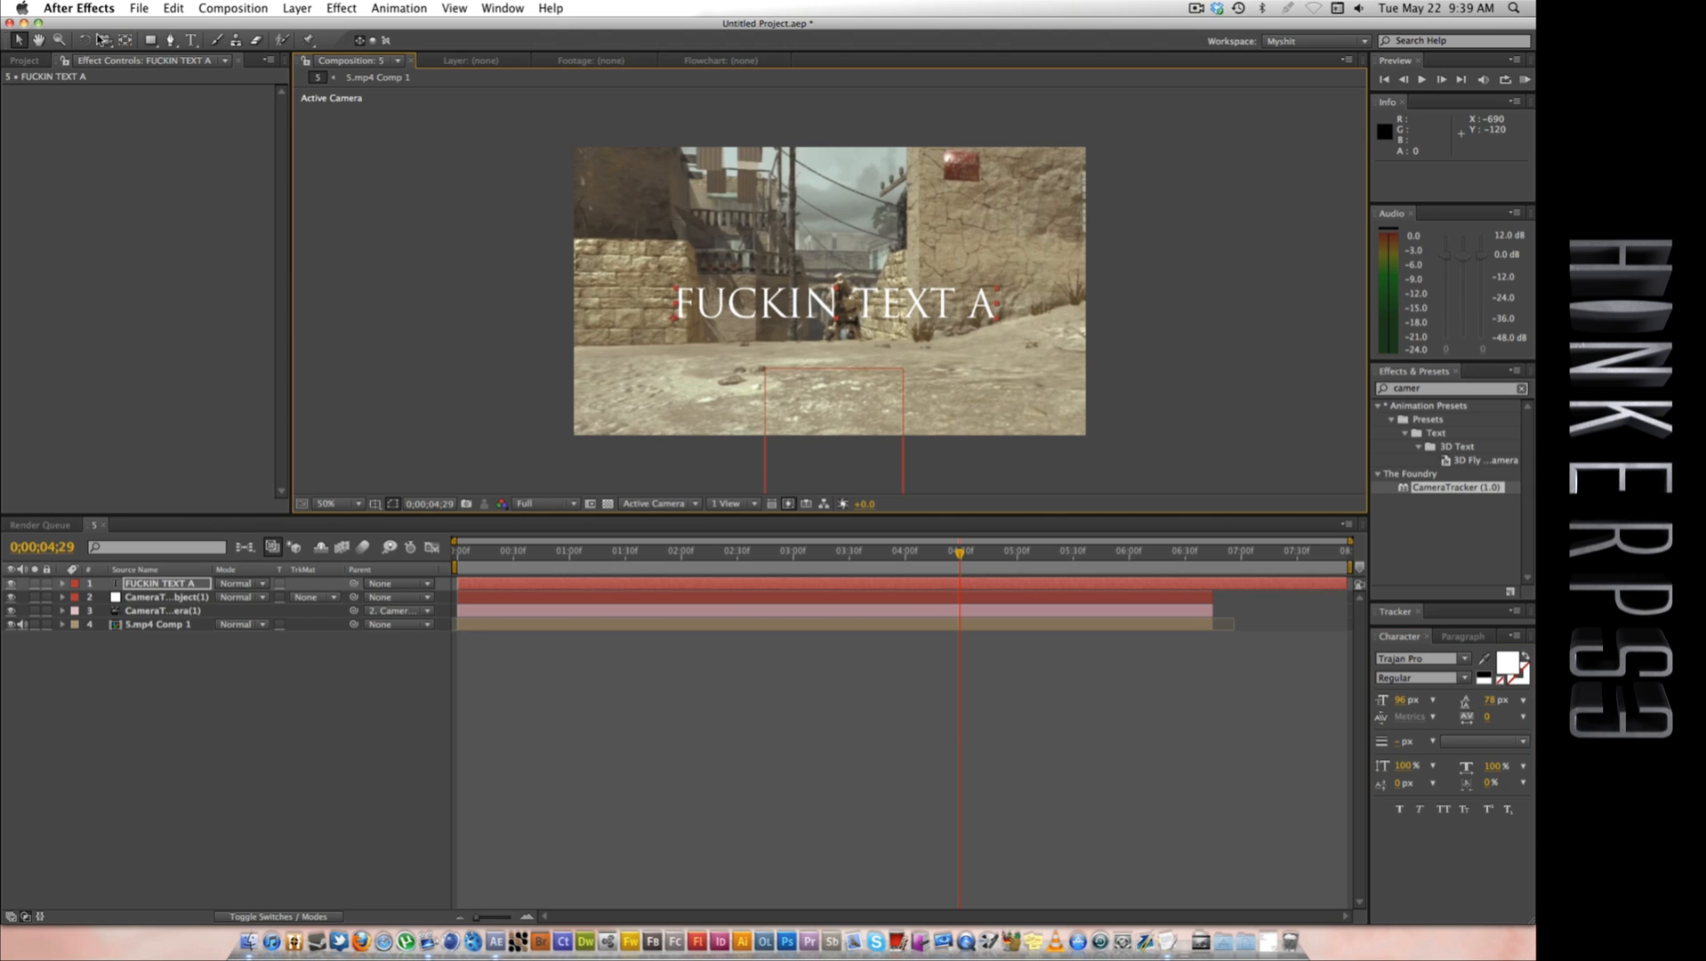
Step: Extend the text to "FUCKIN TEXT AND SHIT" and move it to about -6, 516 so it spans the frame
{"action": "left_click", "coordinate": [189, 40]}
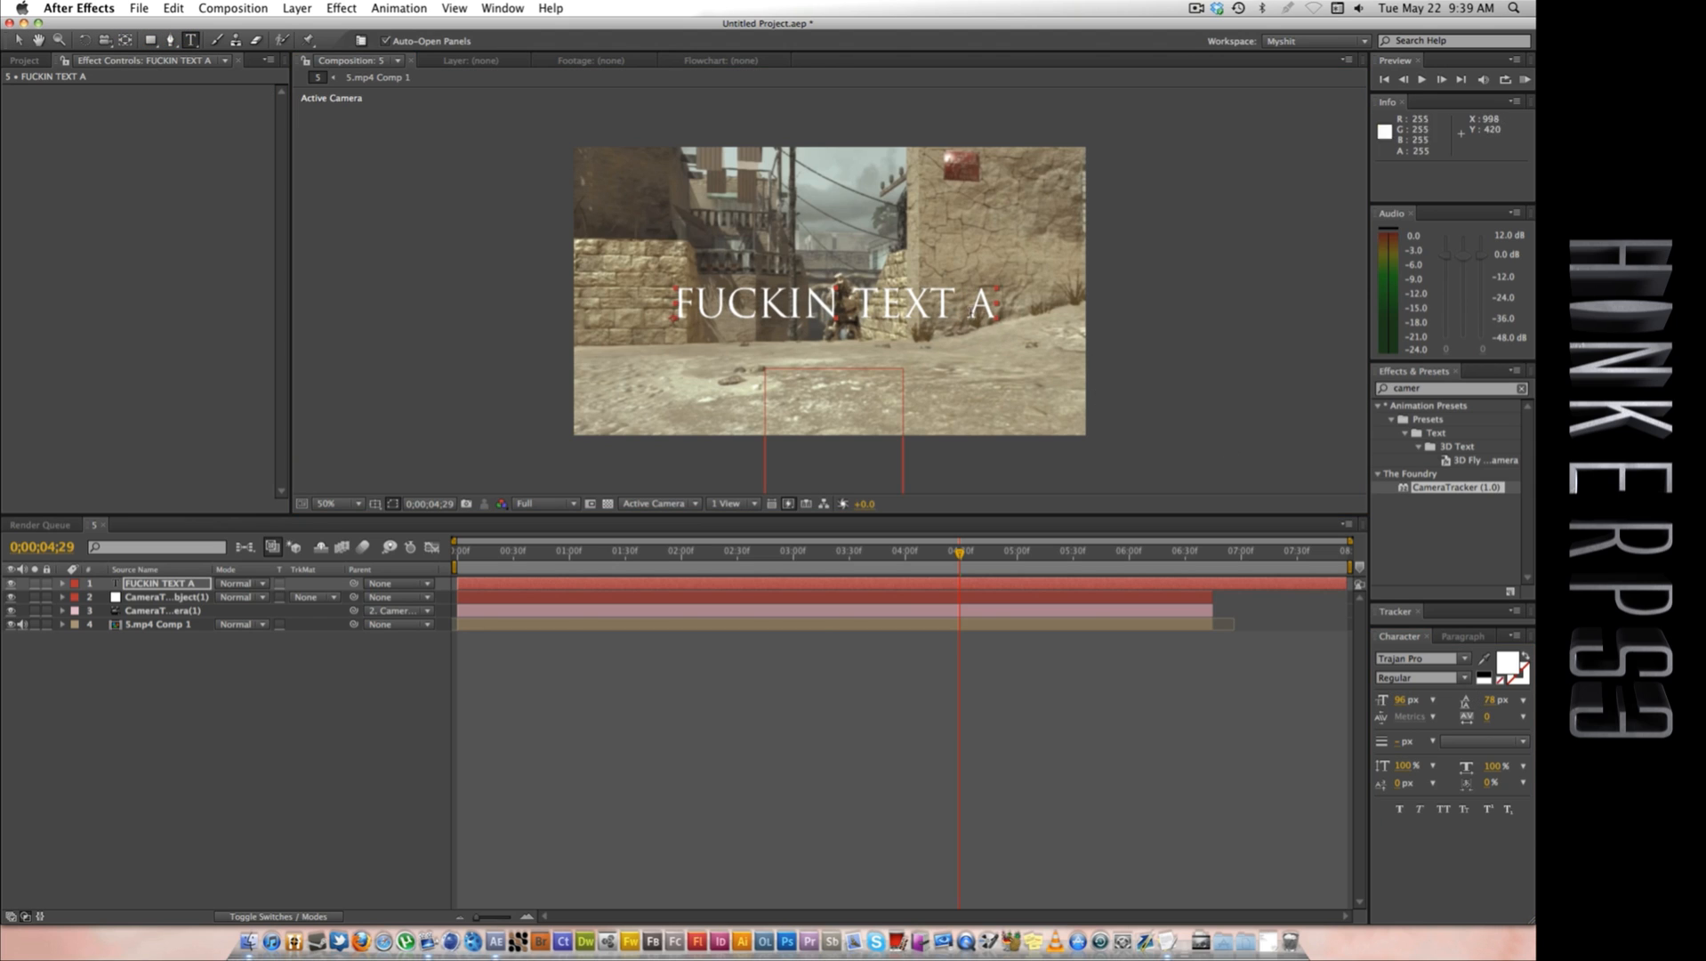
{"action": "left_click", "coordinate": [996, 313]}
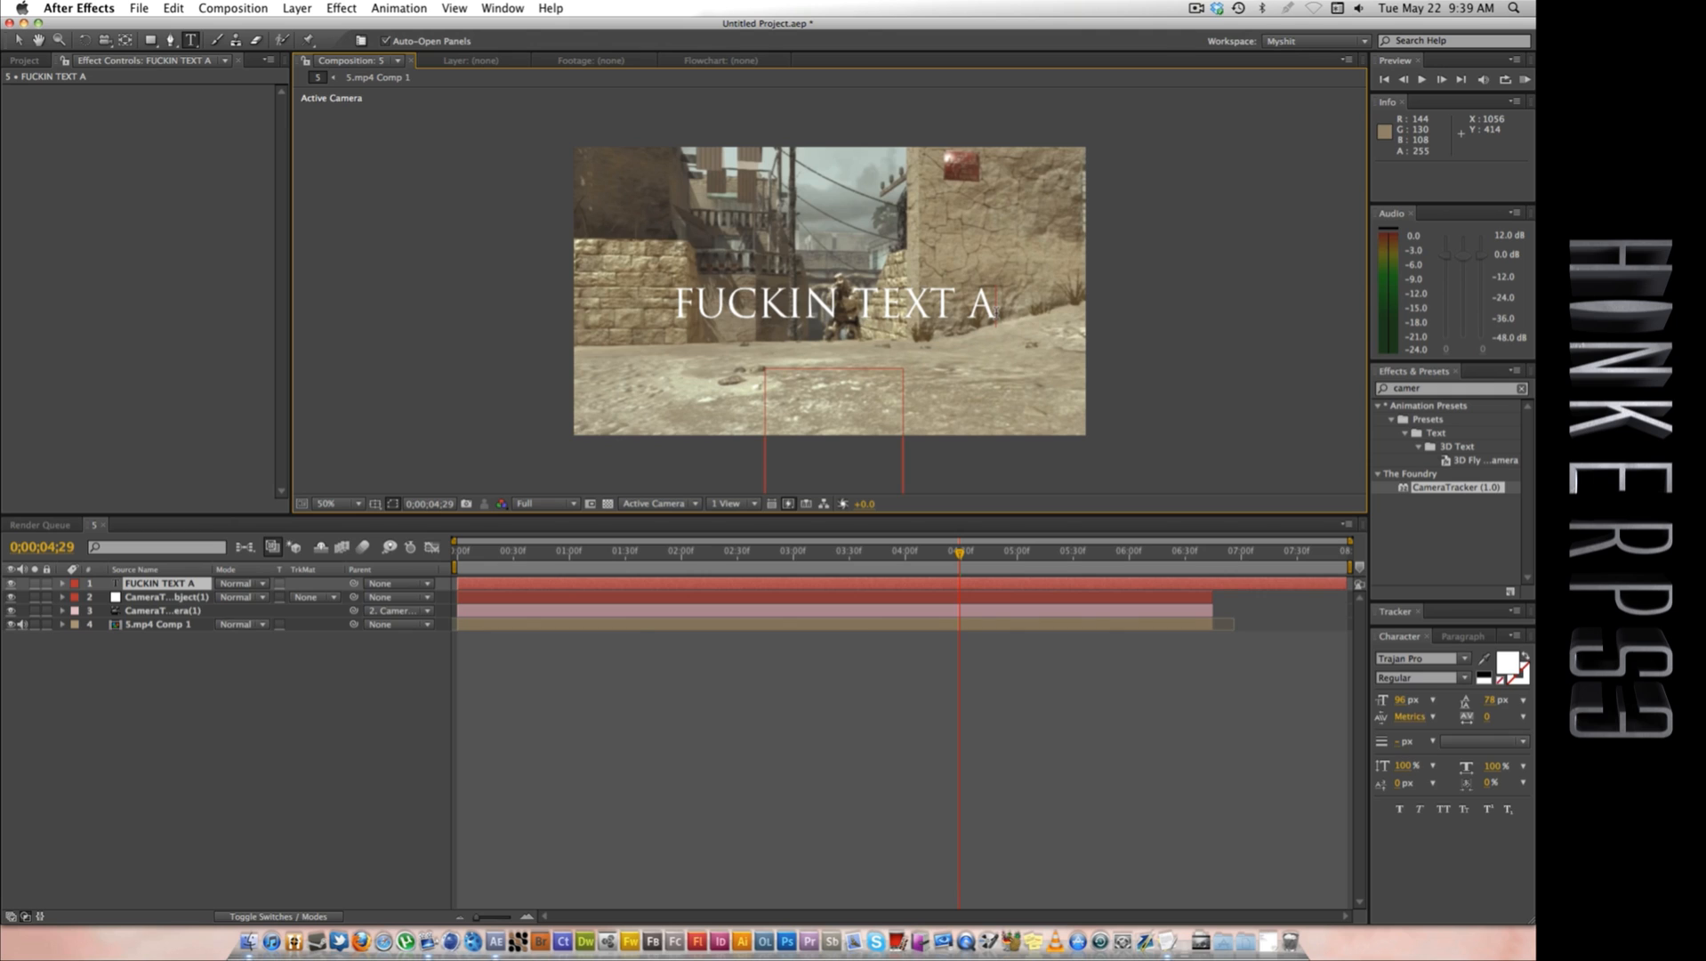
{"action": "type", "text": "n"}
{"action": "key", "text": "BackSpace"}
{"action": "type", "text": "and"}
{"action": "key", "text": "BackSpace"}
{"action": "key", "text": "BackSpace"}
{"action": "type", "text": "nd shit"}
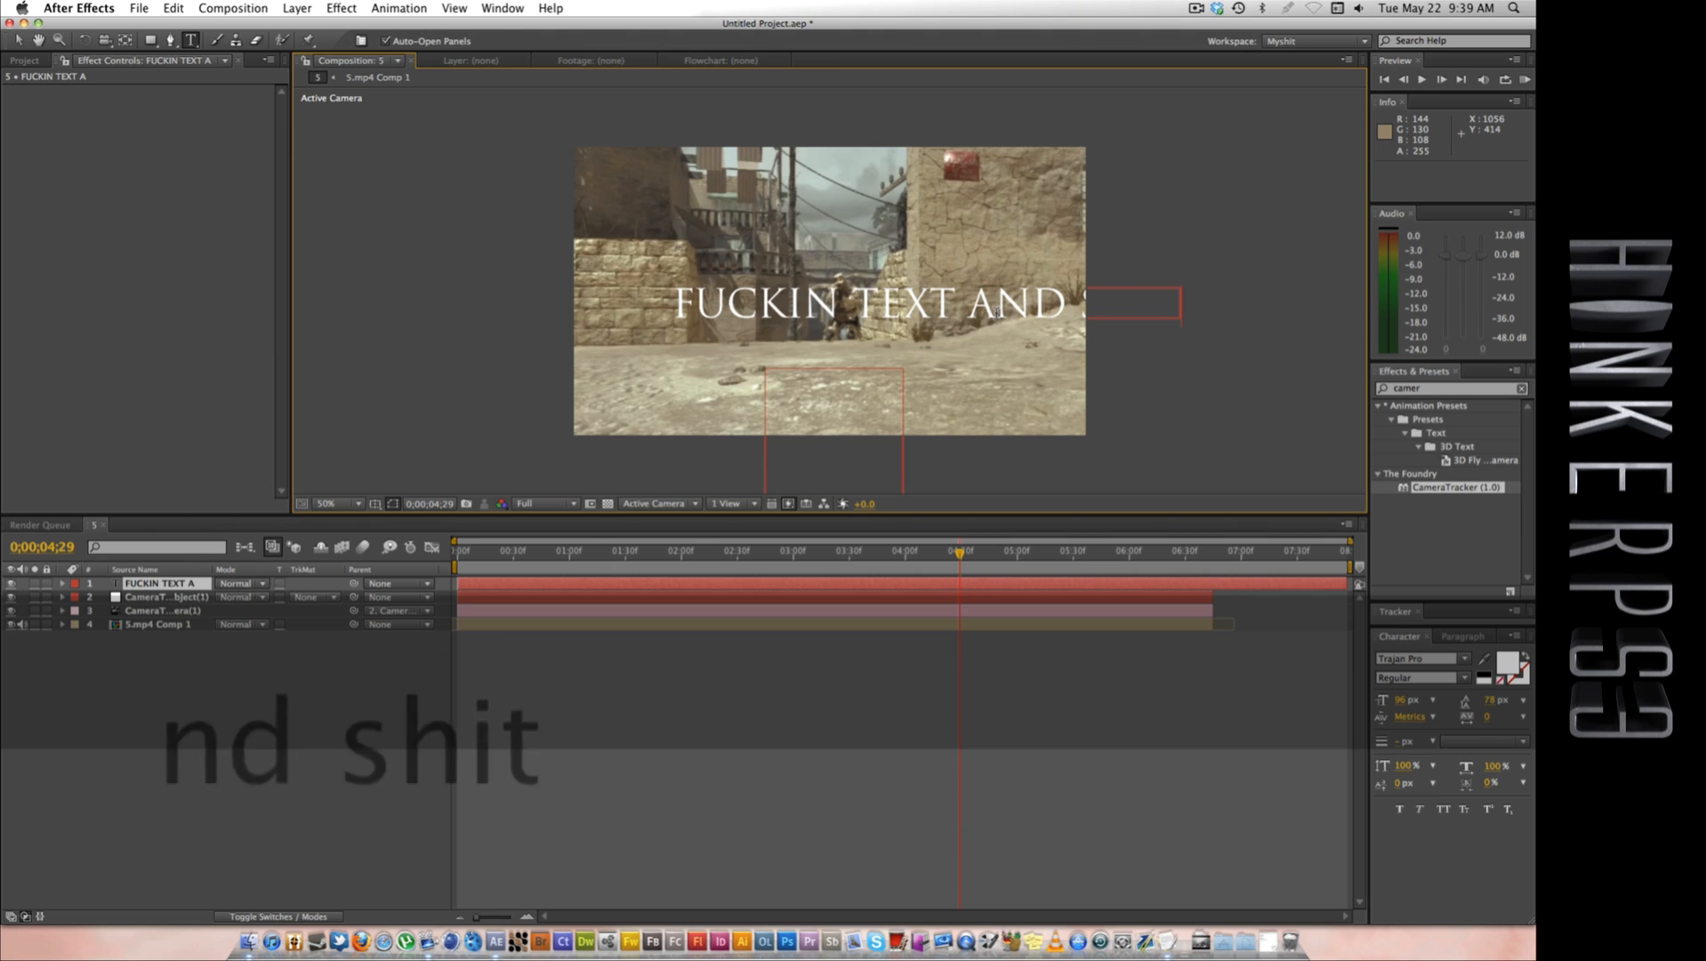
{"action": "left_click", "coordinate": [20, 41]}
{"action": "left_click_drag", "start_coordinate": [952, 306], "coordinate": [840, 346]}
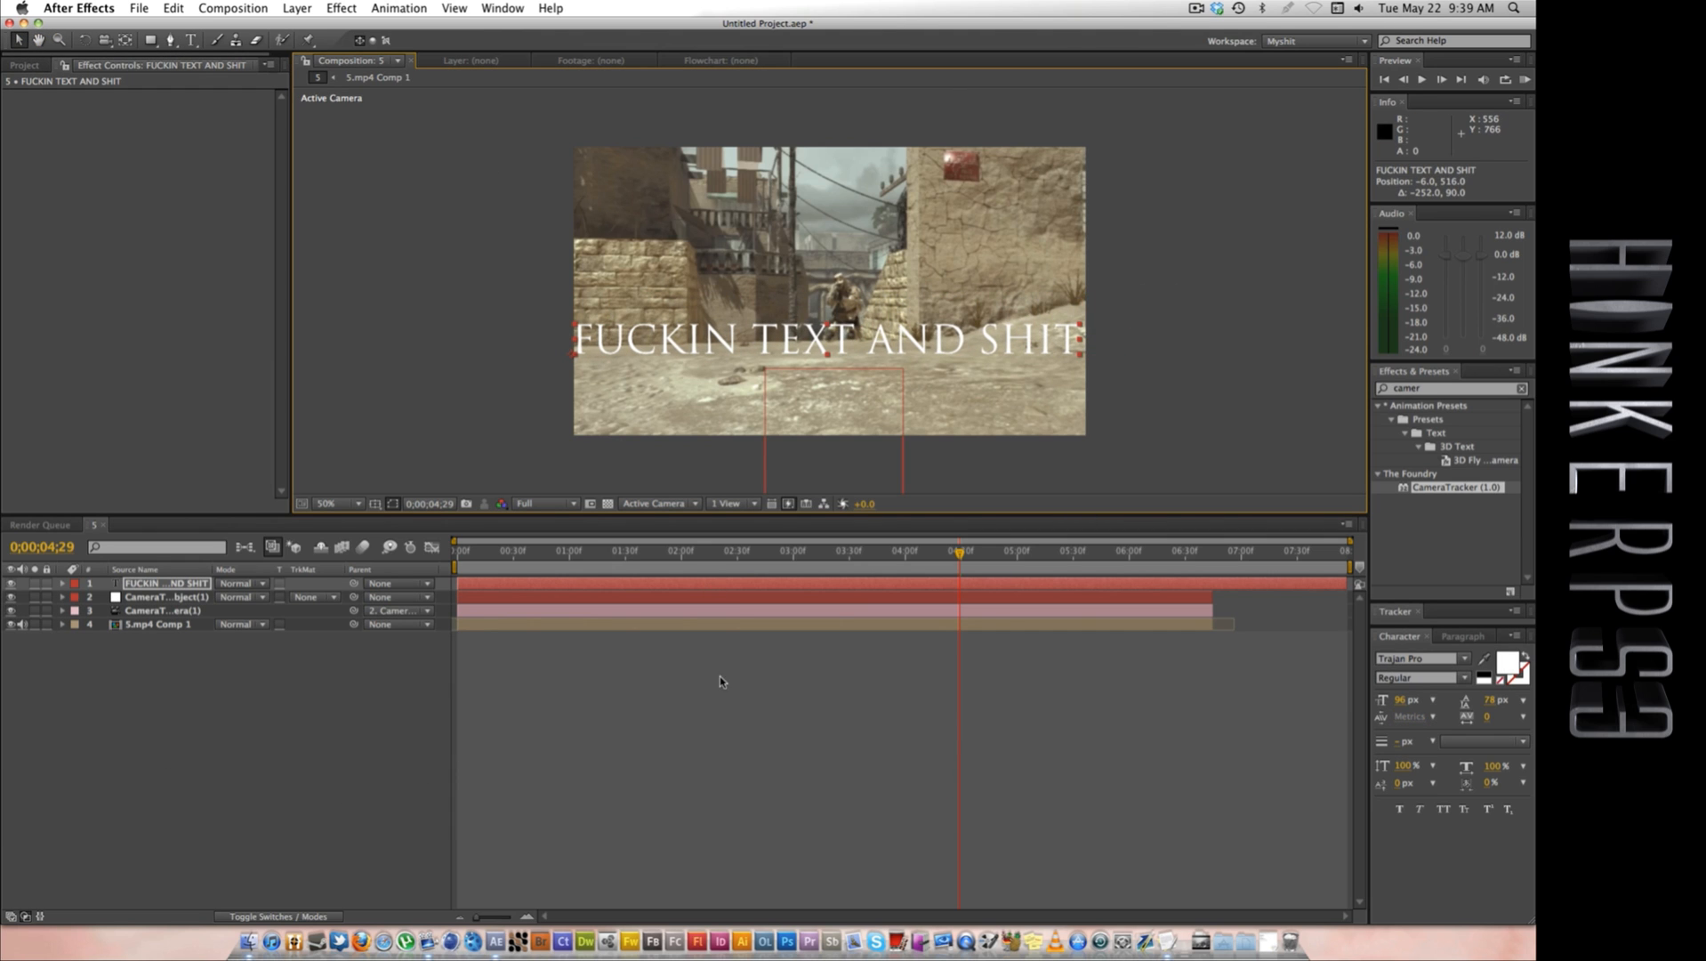
Step: Try Arial on the text layer and set its font to Helvetica
{"action": "left_click", "coordinate": [1451, 662]}
{"action": "type", "text": "ar"}
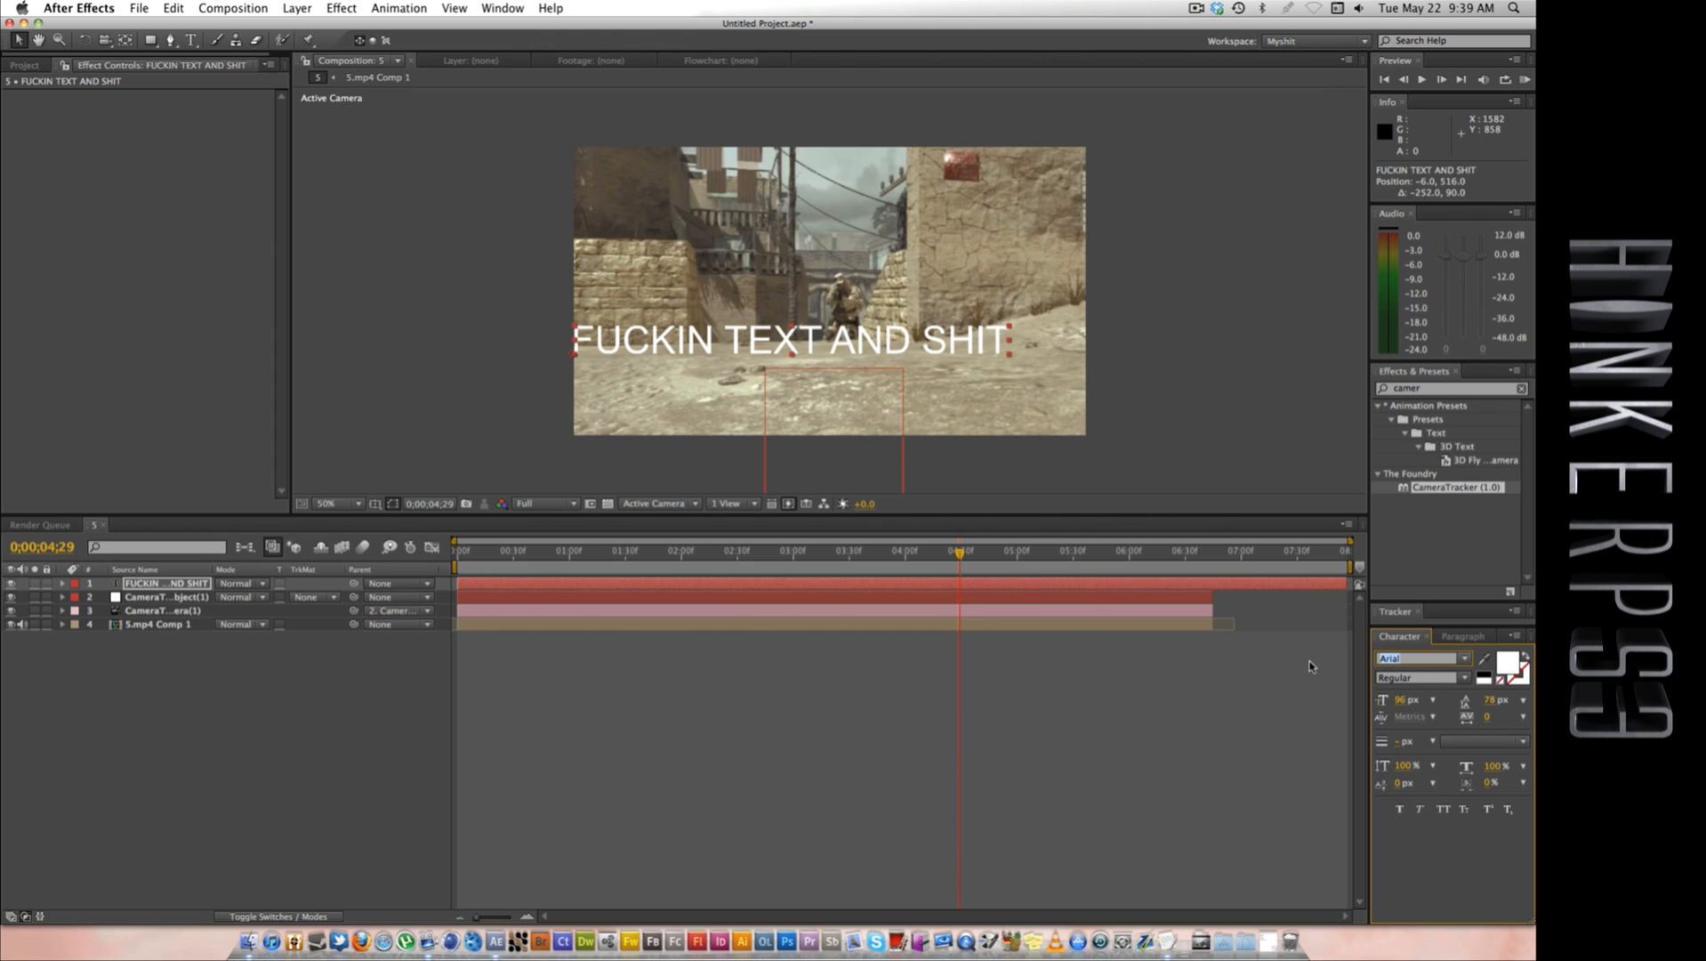
{"action": "type", "text": "helv"}
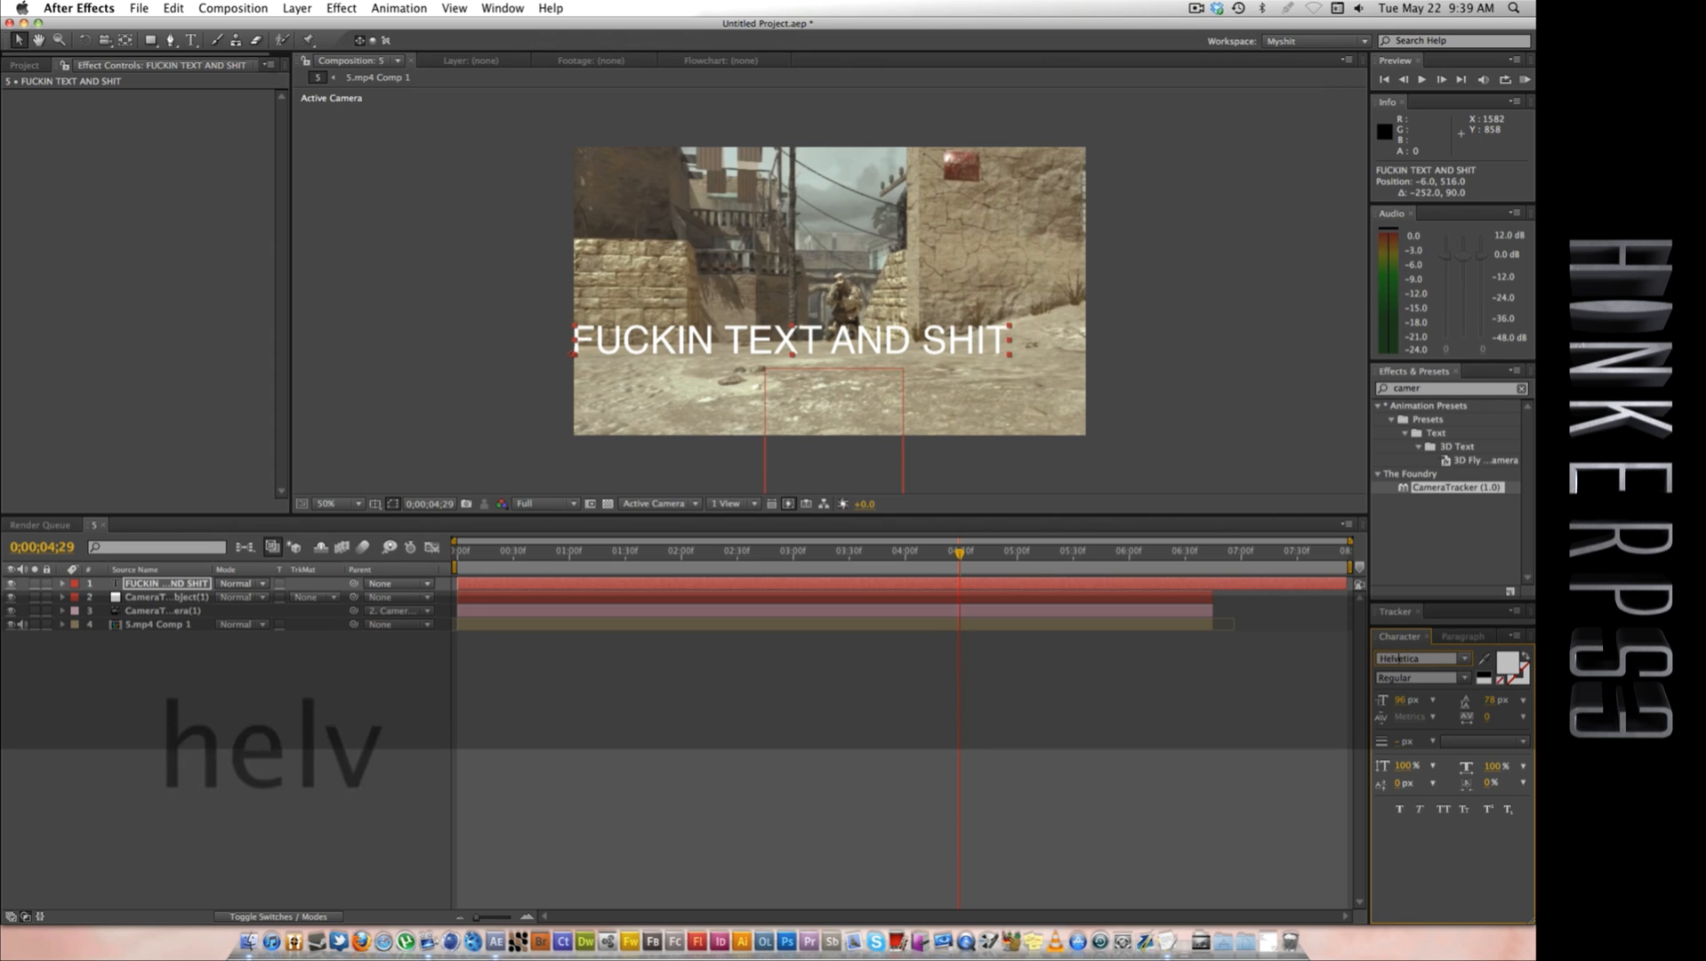
Step: Move the text layer to about 62, 542 and turn it into a 3D layer
{"action": "mouse_move", "coordinate": [681, 359]}
{"action": "left_mouse_down"}
{"action": "mouse_move", "coordinate": [719, 381]}
{"action": "mouse_move", "coordinate": [707, 372]}
{"action": "left_mouse_up"}
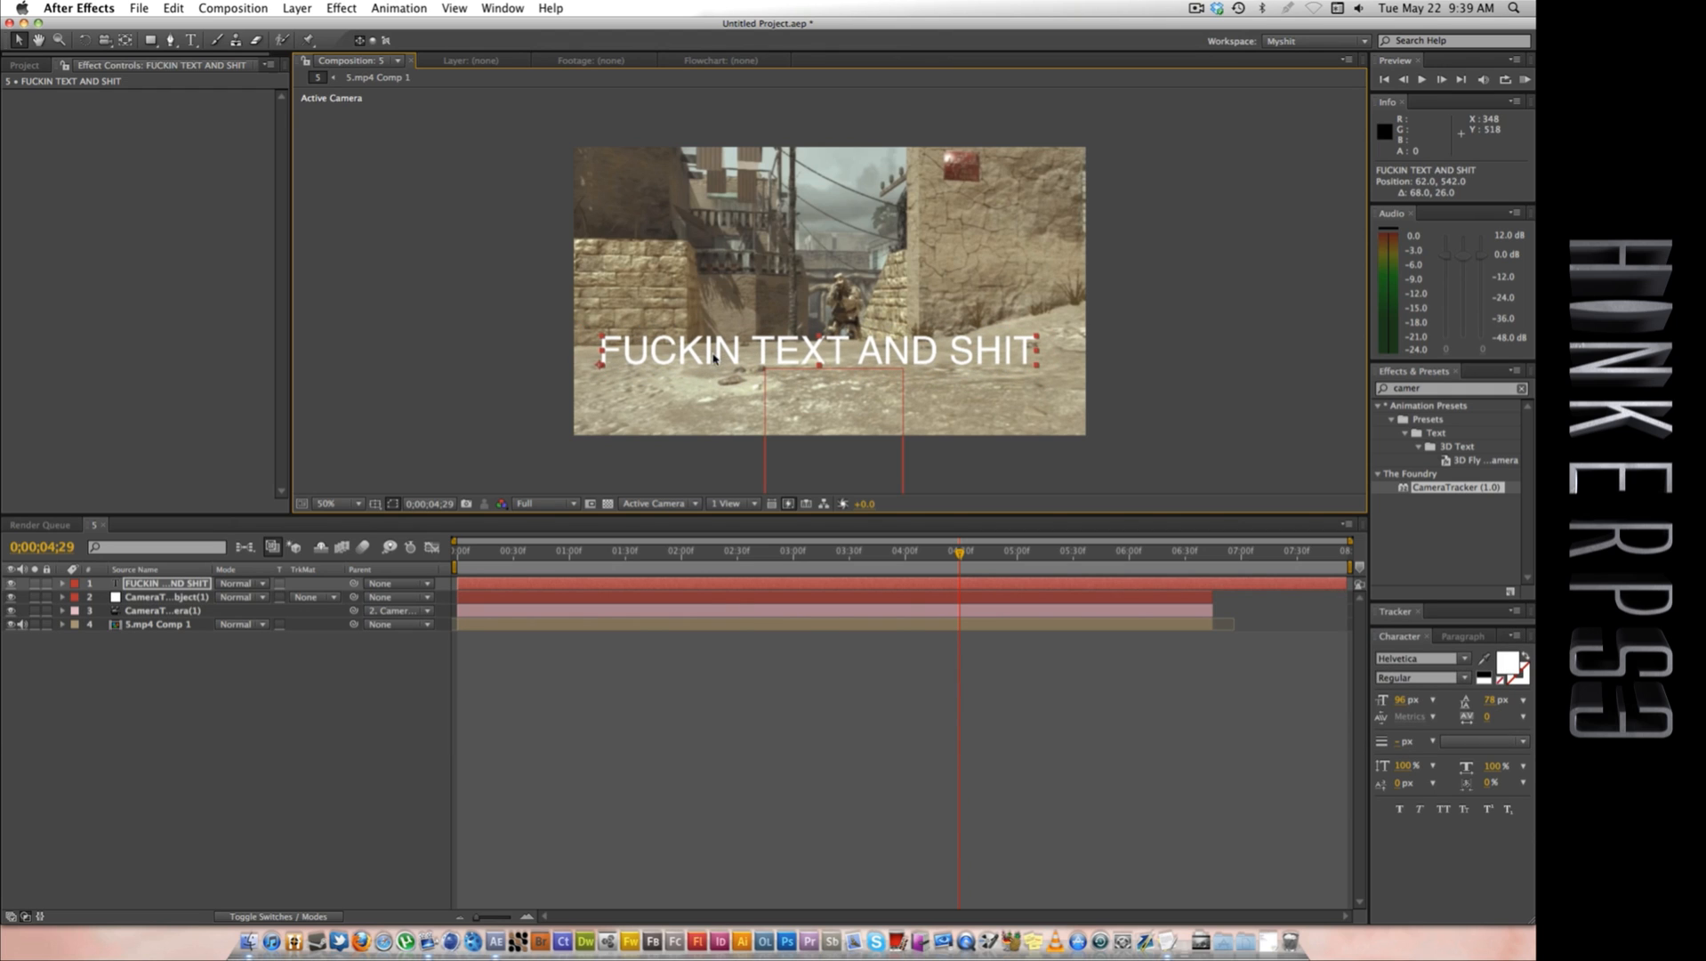
{"action": "left_click", "coordinate": [307, 918]}
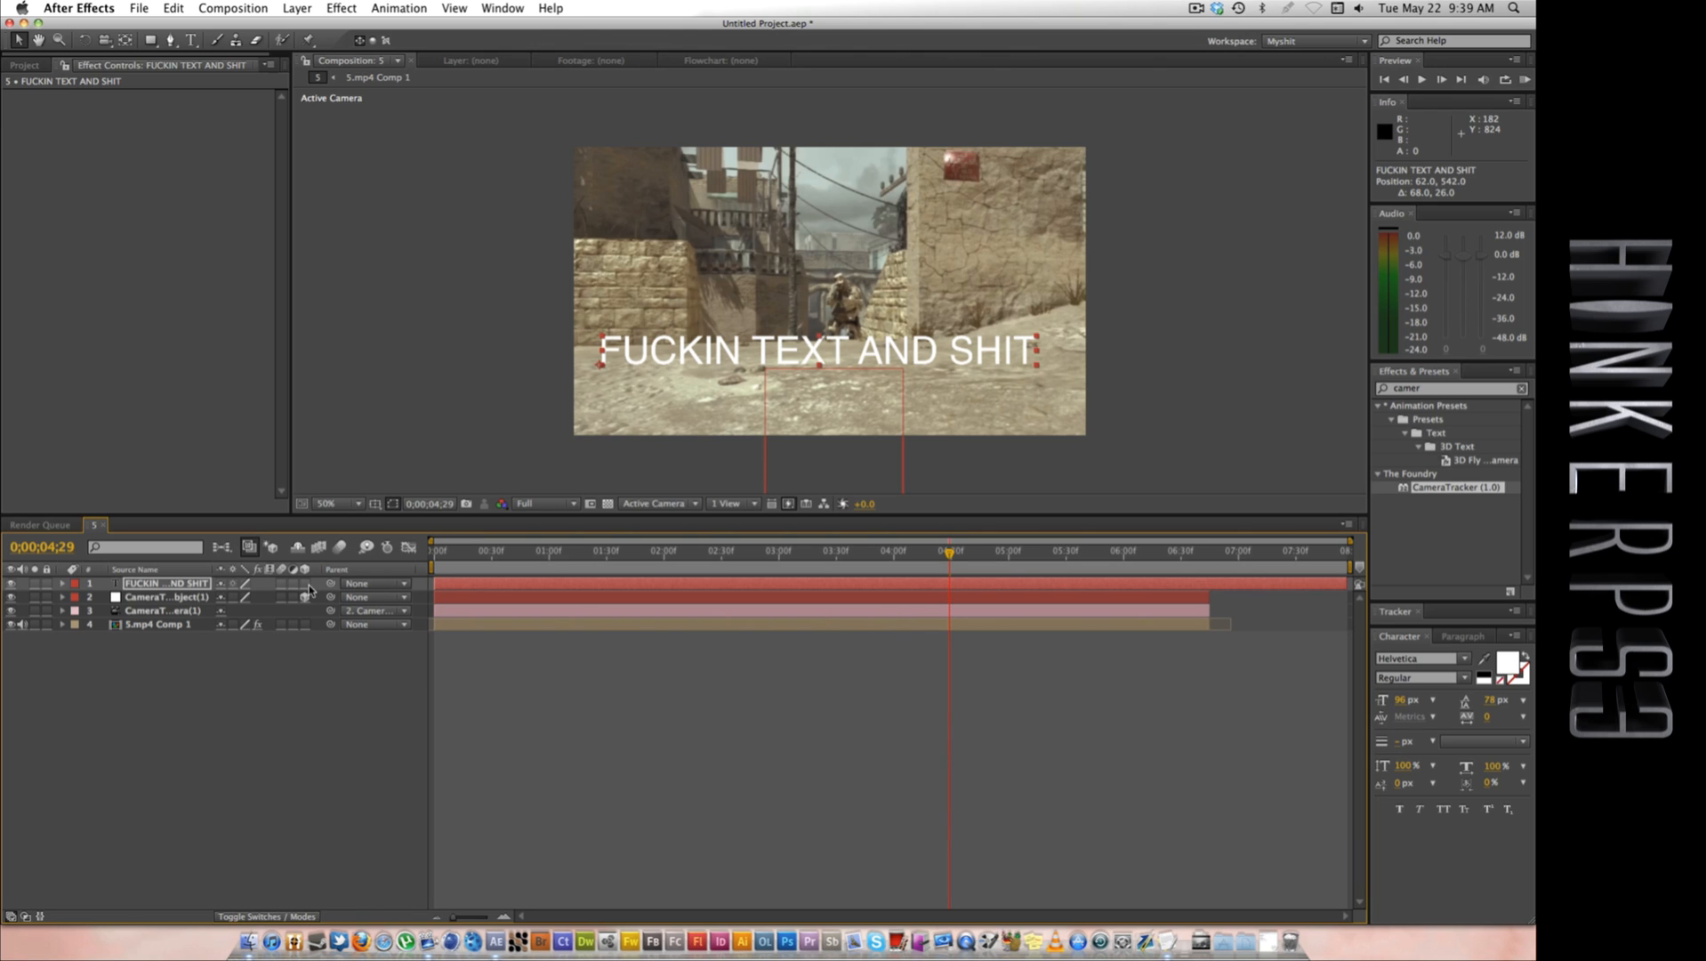
{"action": "left_click", "coordinate": [167, 585]}
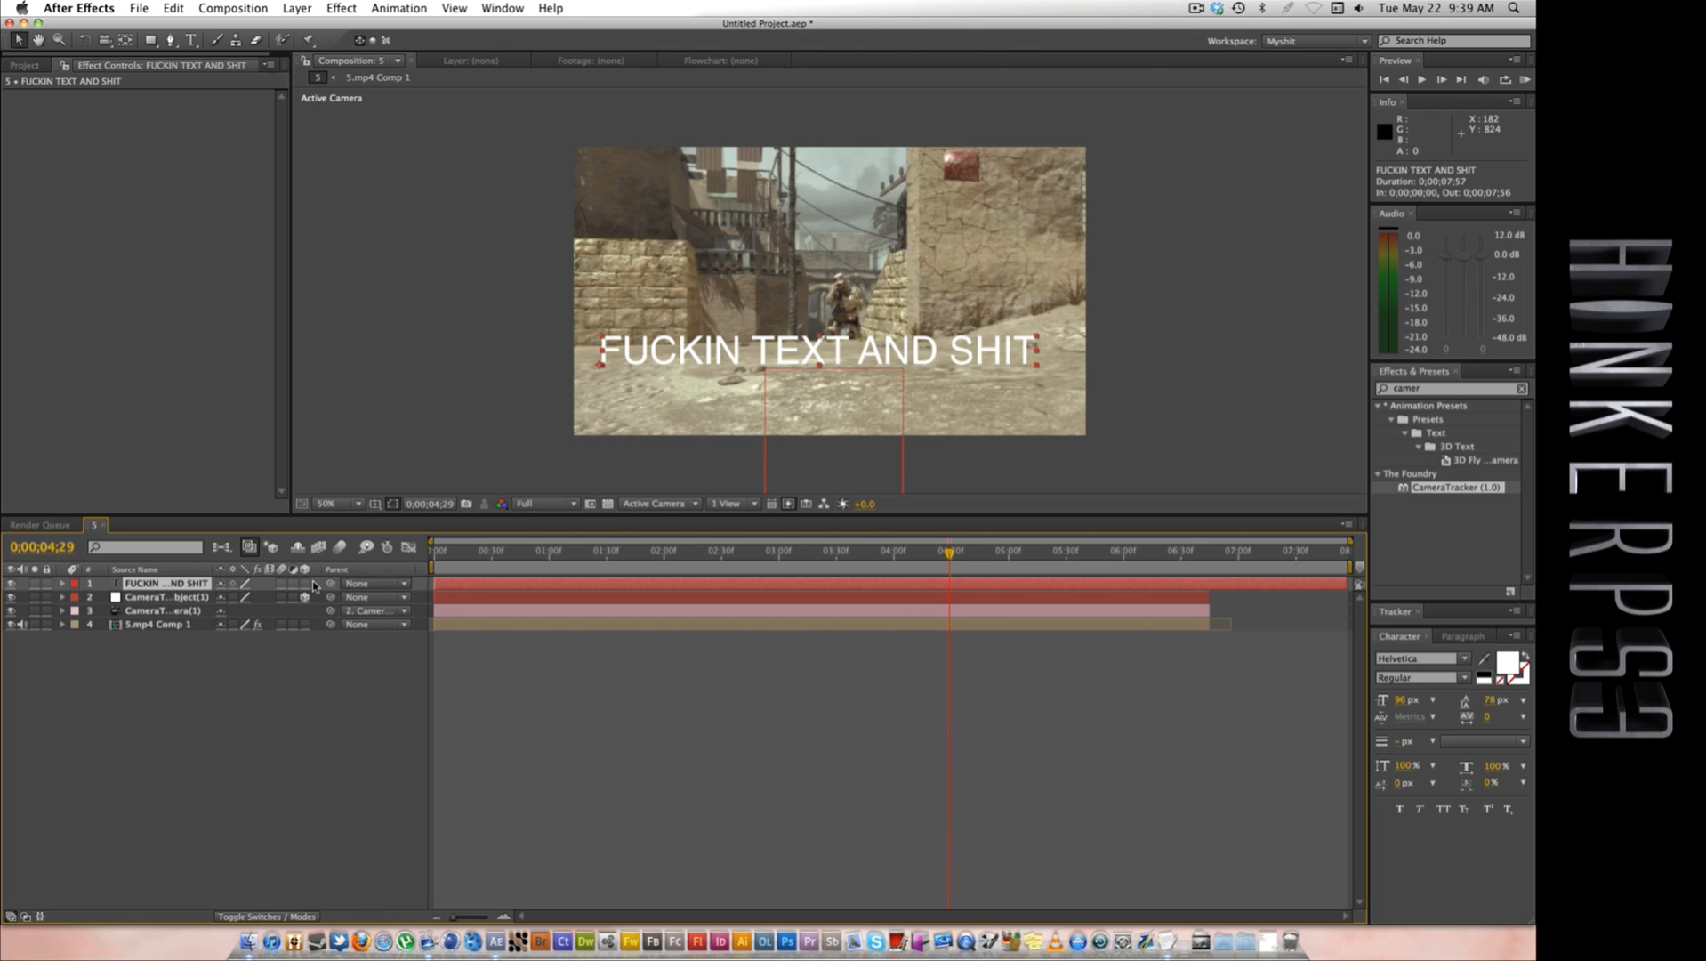
{"action": "left_click", "coordinate": [306, 584]}
{"action": "key", "text": "comma"}
{"action": "key", "text": "comma"}
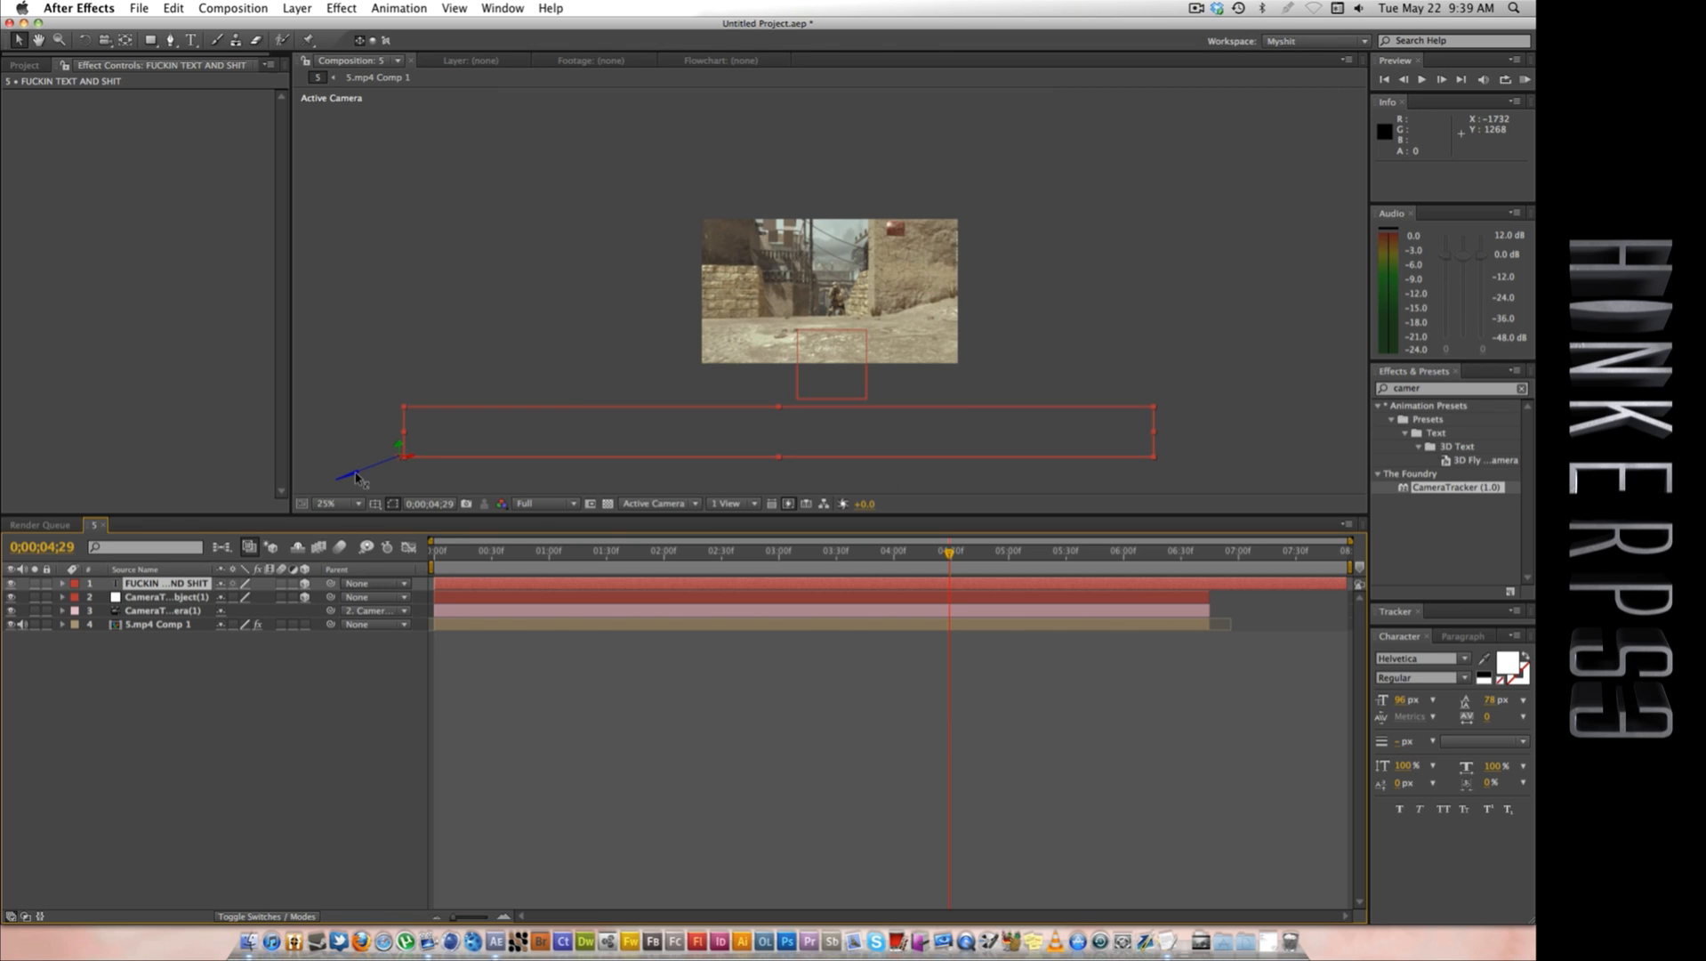
Step: Scale the 3D text layer down to 24% and move it to about 447, 361, 0, near the frame's lower edge
{"action": "left_click_drag", "start_coordinate": [354, 478], "coordinate": [436, 451]}
{"action": "key", "text": "ctrl+z"}
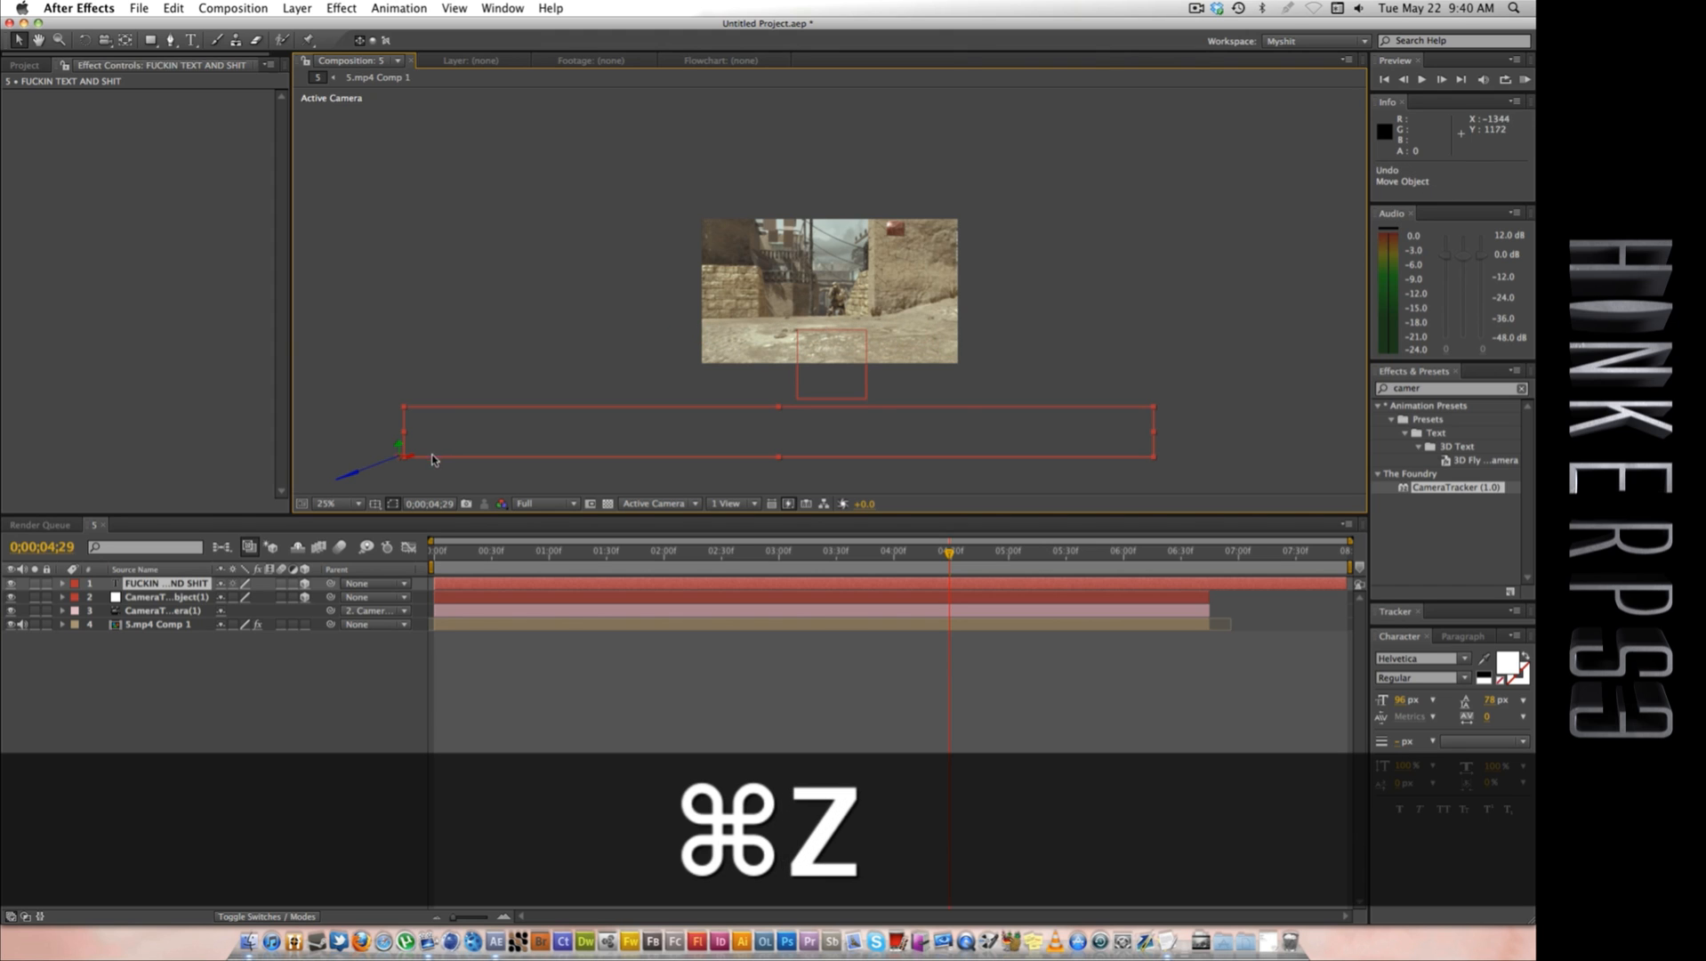
{"action": "key", "text": "s"}
{"action": "left_click_drag", "start_coordinate": [268, 605], "coordinate": [231, 605]}
{"action": "left_click_drag", "start_coordinate": [436, 447], "coordinate": [700, 321]}
{"action": "left_click_drag", "start_coordinate": [274, 606], "coordinate": [261, 606]}
{"action": "key", "text": "period"}
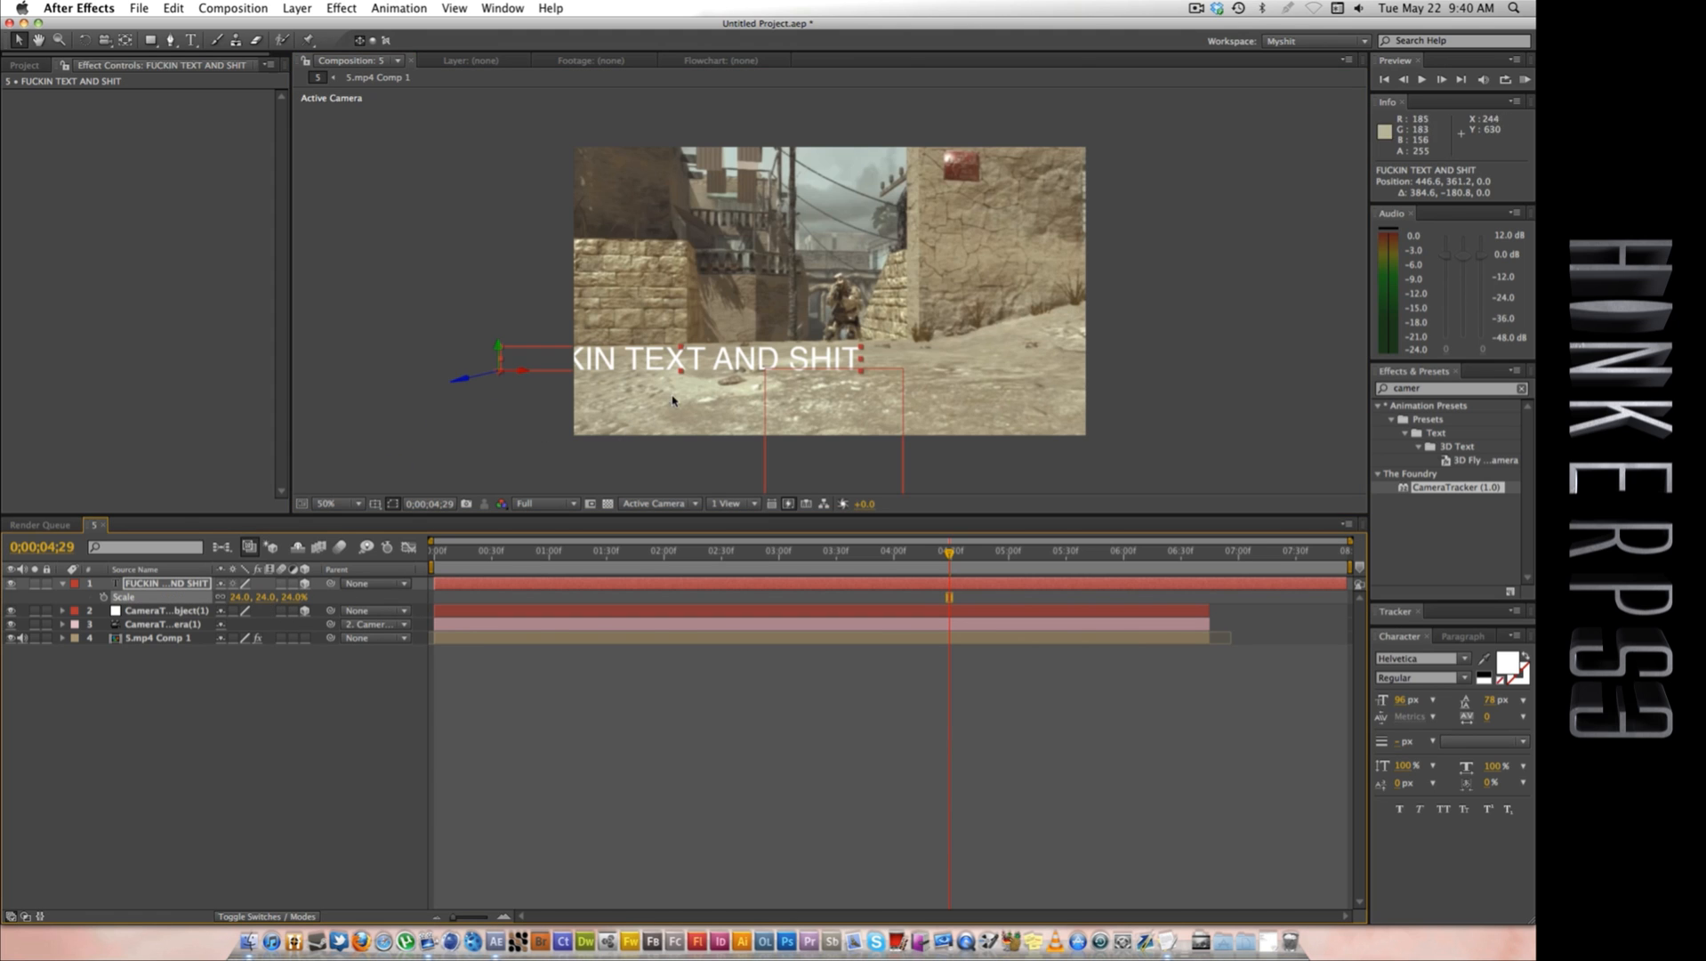
Step: Reposition the 3D text at about 529, 361, 0 so the whole line sits on the ground in front of the soldier
{"action": "left_click_drag", "start_coordinate": [629, 368], "coordinate": [646, 399]}
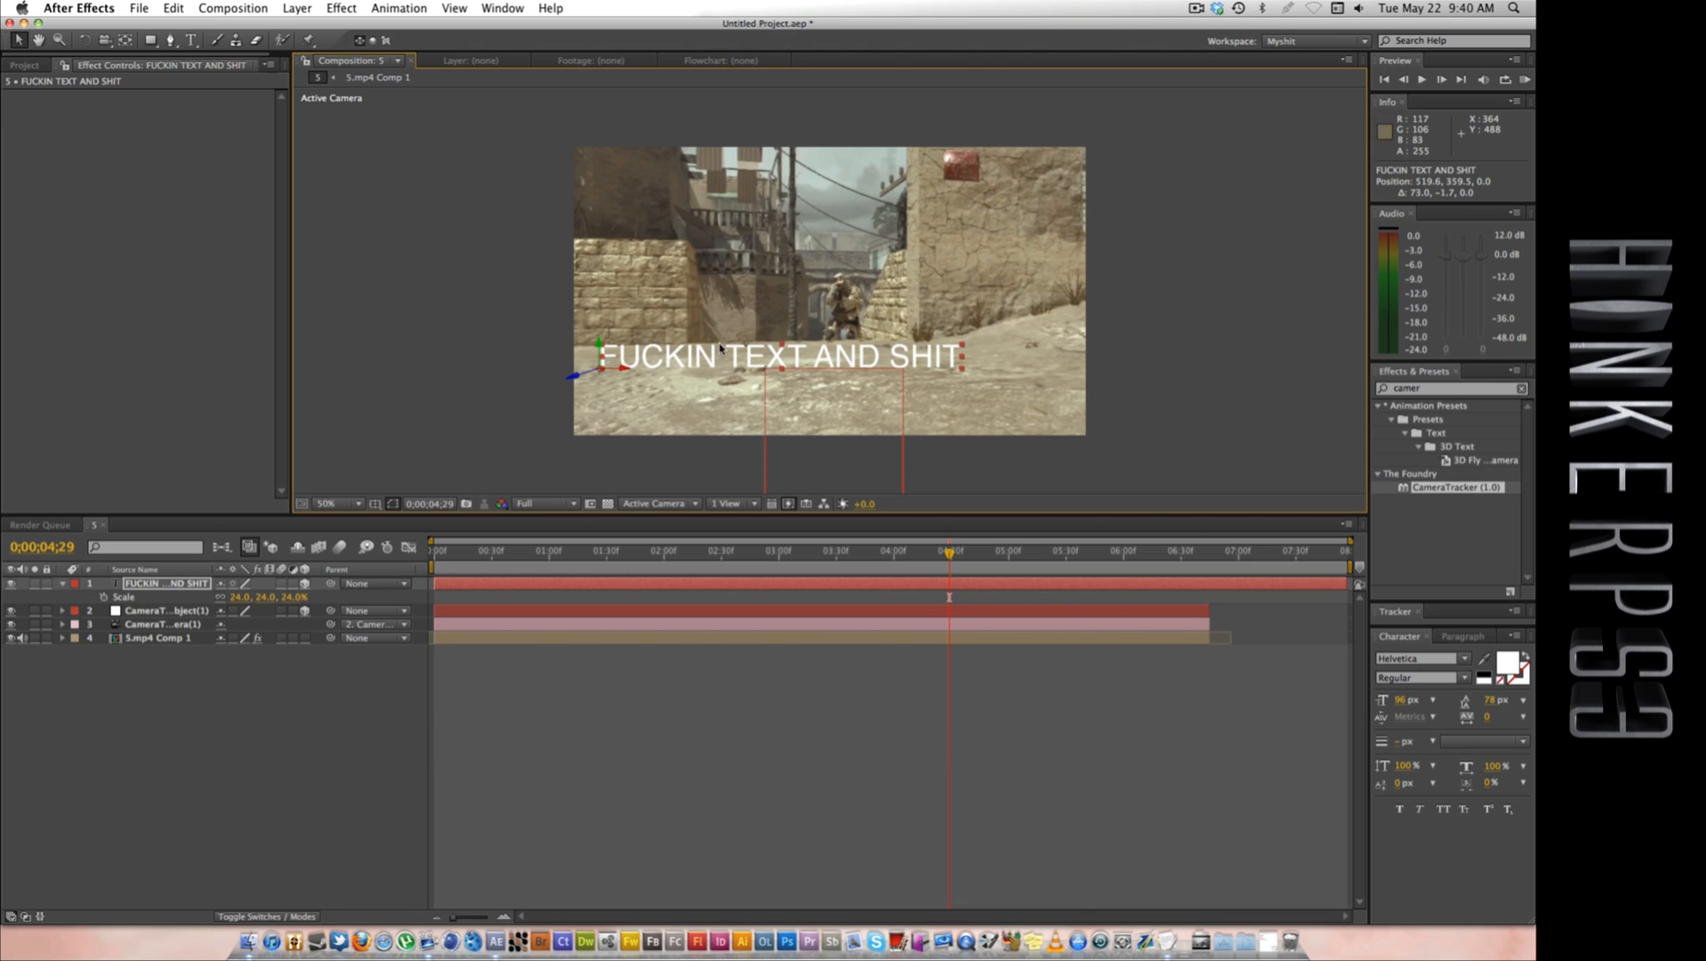
{"action": "left_click_drag", "start_coordinate": [729, 360], "coordinate": [742, 363]}
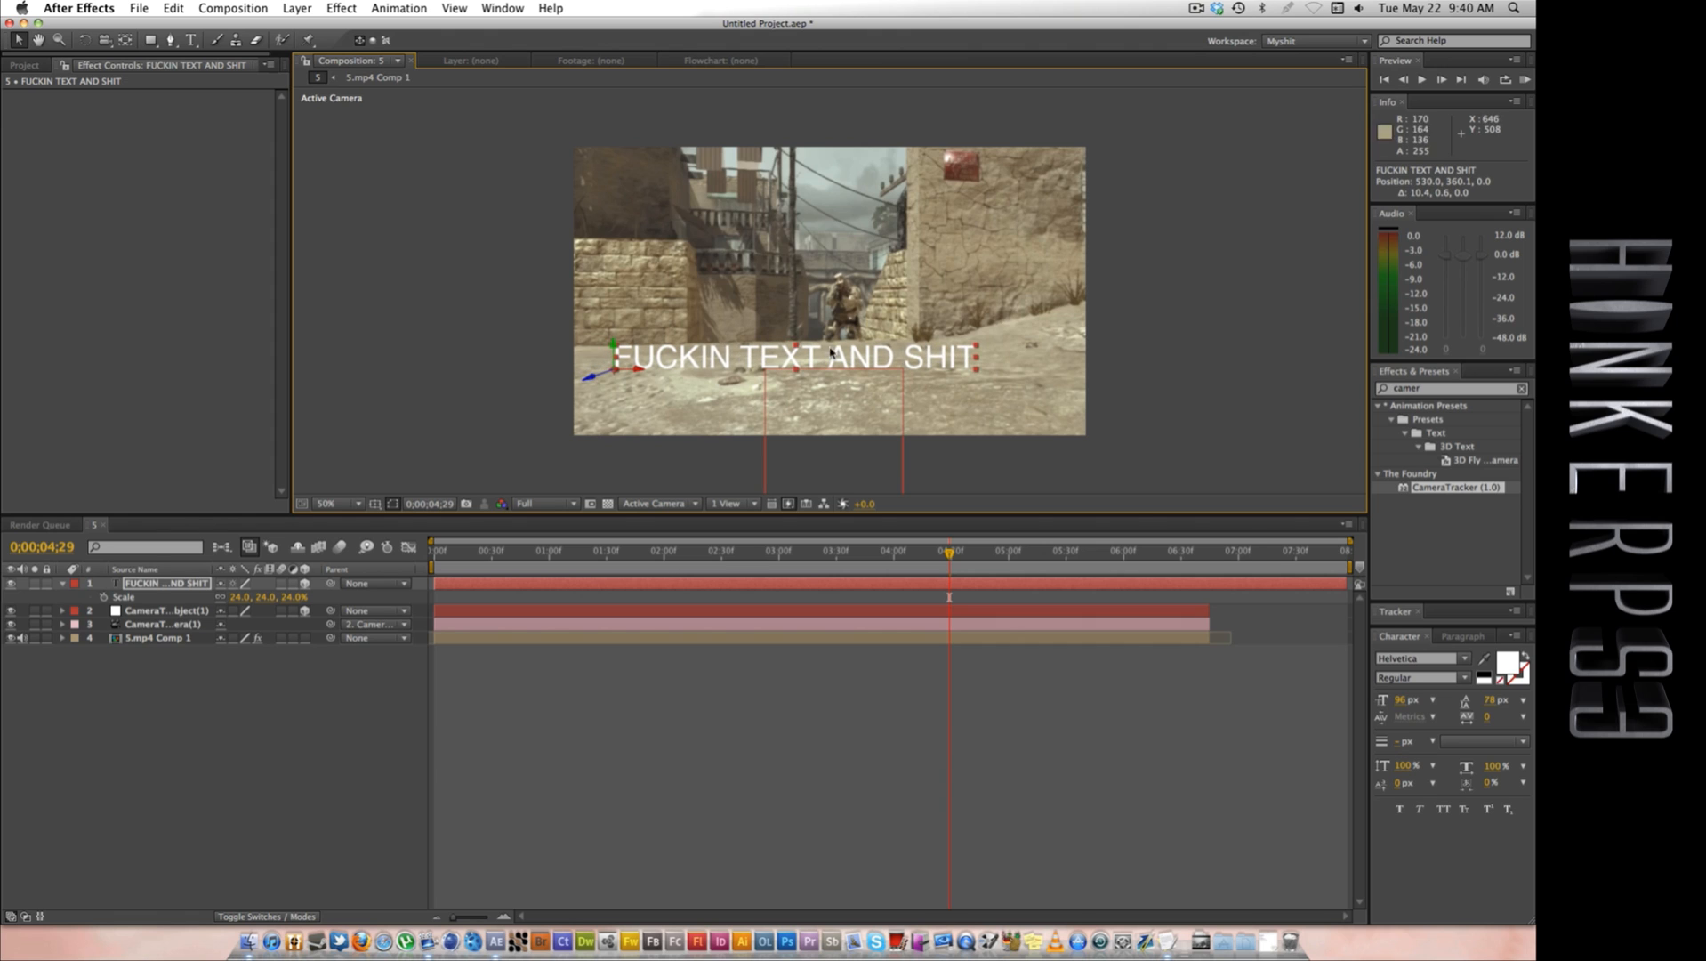
{"action": "left_click_drag", "start_coordinate": [588, 380], "coordinate": [617, 377]}
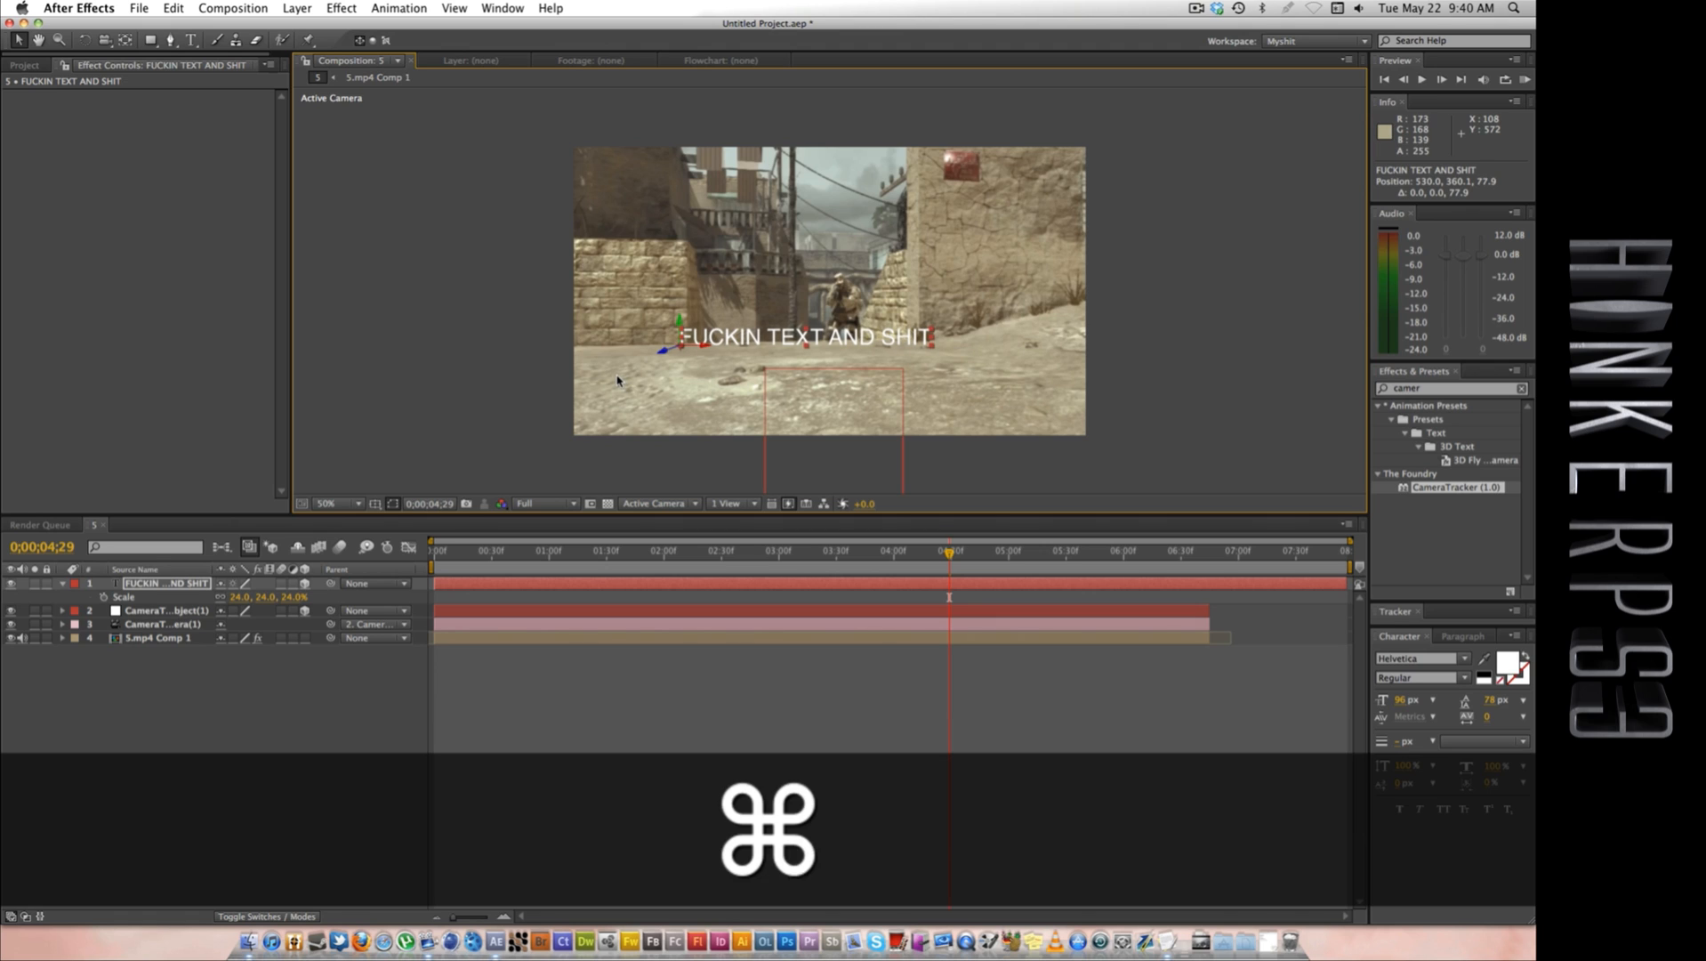
{"action": "key", "text": "super+z"}
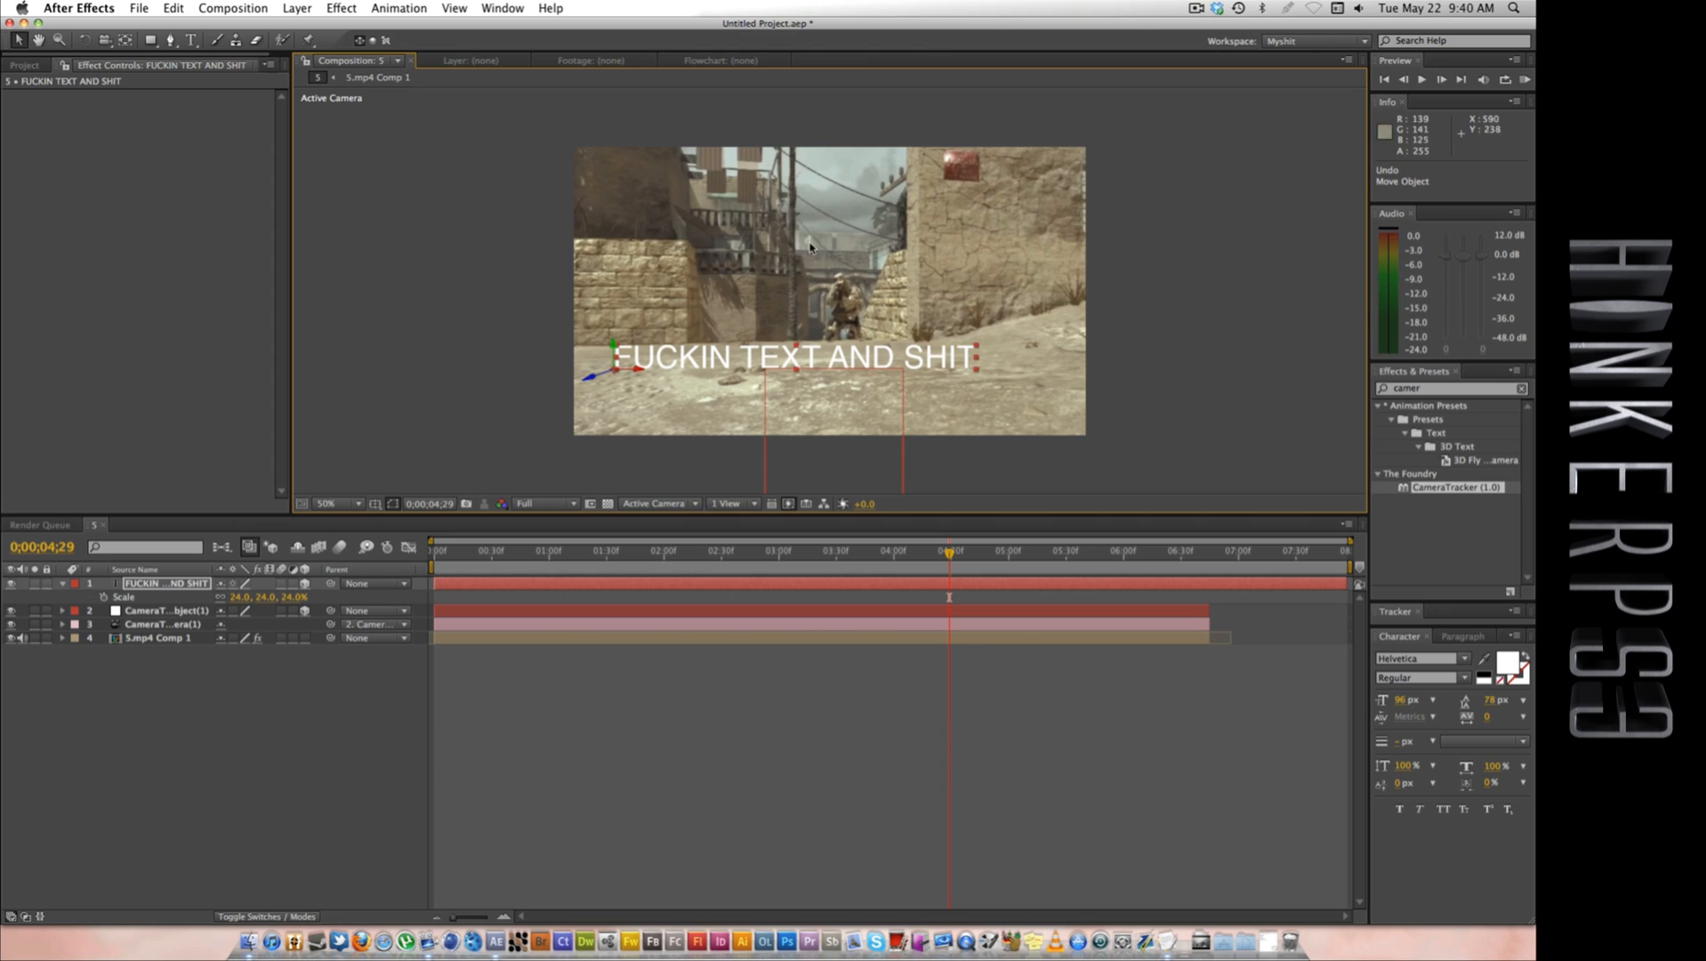
{"action": "left_click_drag", "start_coordinate": [749, 356], "coordinate": [745, 365]}
Step: Rotate the text to -8° in Y and -1° in Z, and move it to about 533, 353, -31
{"action": "key", "text": "r"}
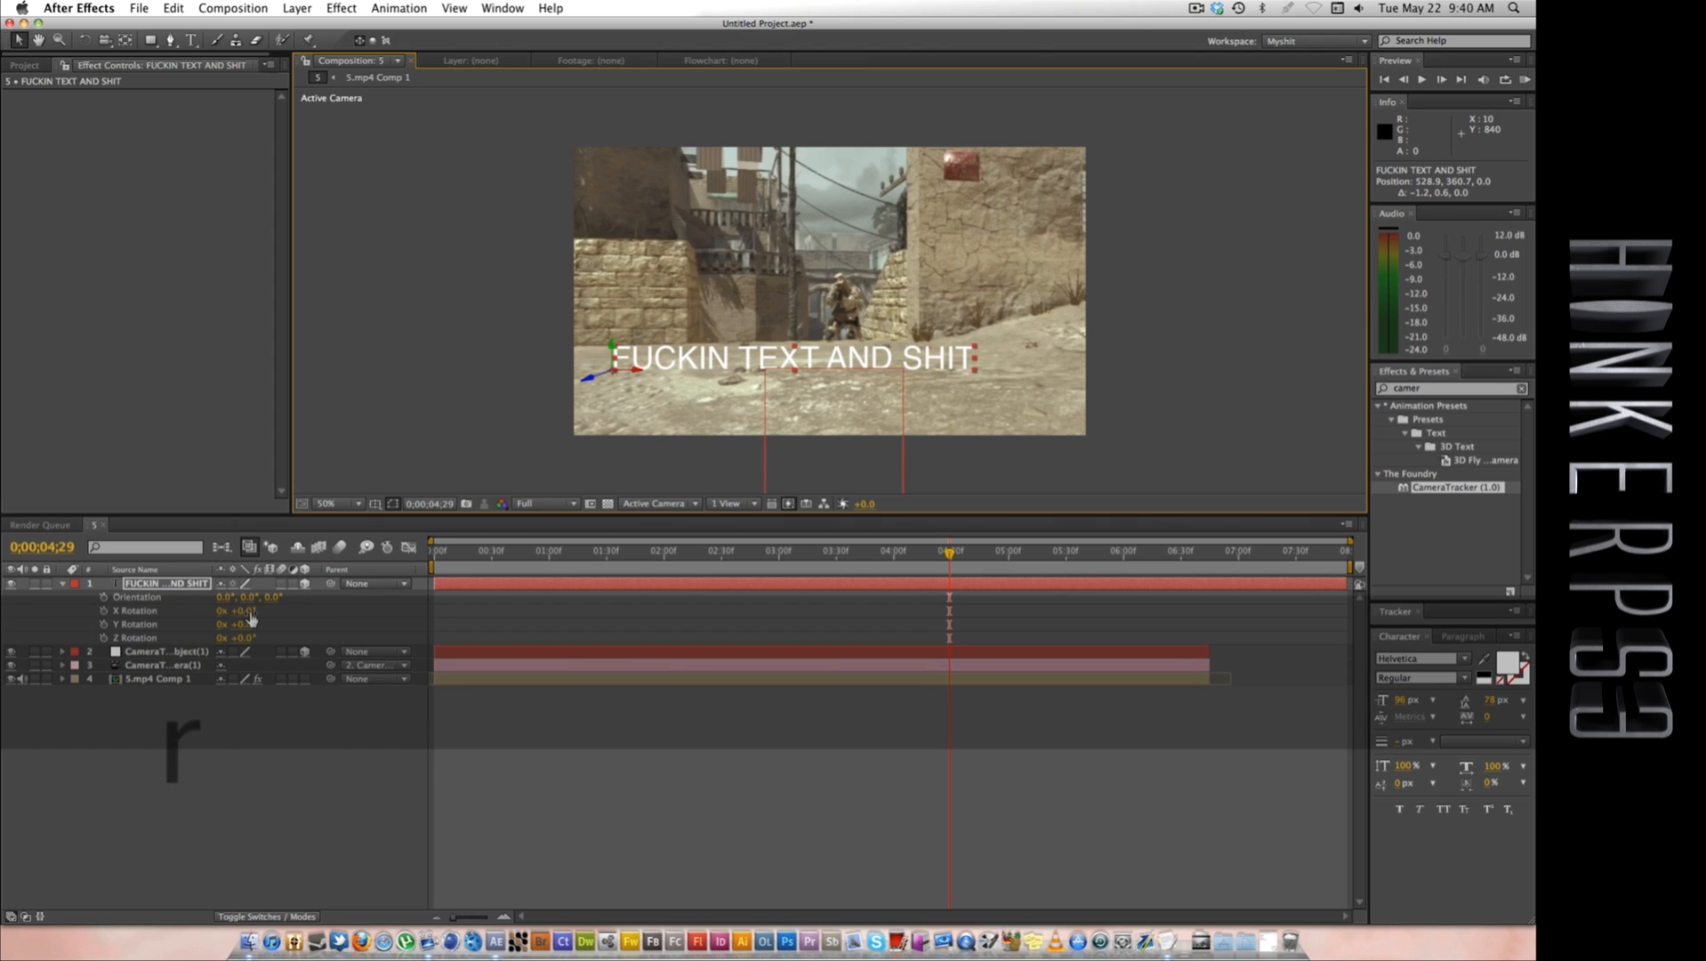
{"action": "key", "text": "super+z"}
{"action": "mouse_move", "coordinate": [248, 630]}
{"action": "left_mouse_down"}
{"action": "mouse_move", "coordinate": [224, 630]}
{"action": "mouse_move", "coordinate": [242, 628]}
{"action": "left_mouse_up"}
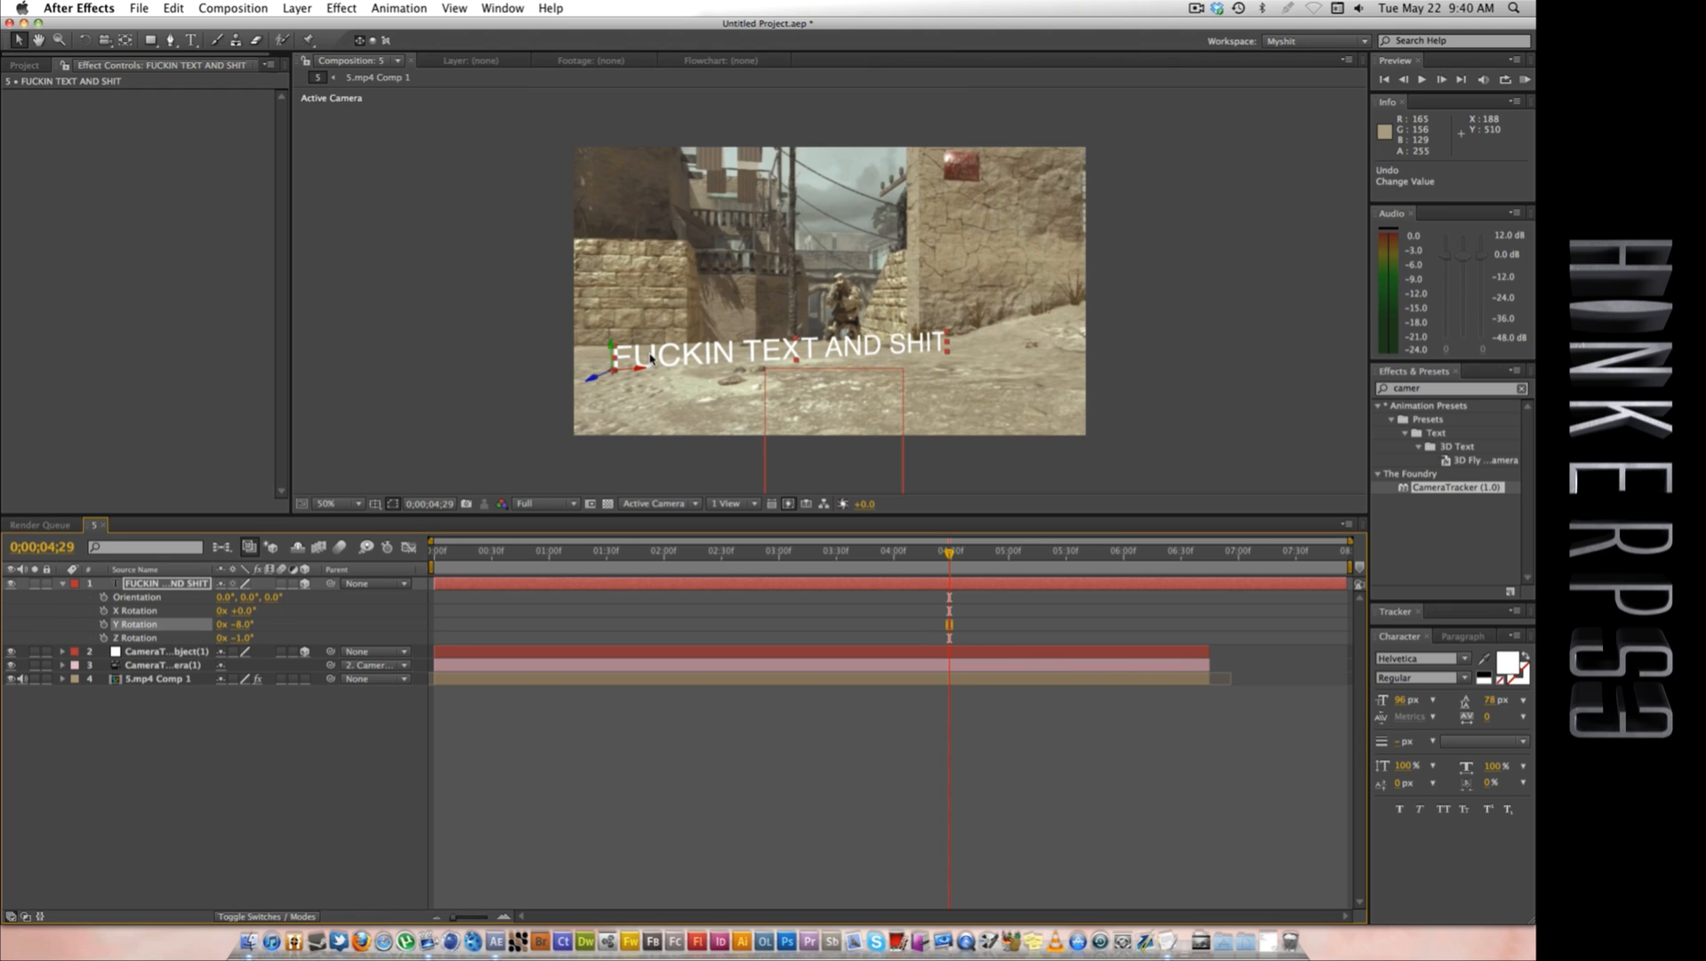
{"action": "left_click_drag", "start_coordinate": [617, 373], "coordinate": [585, 387]}
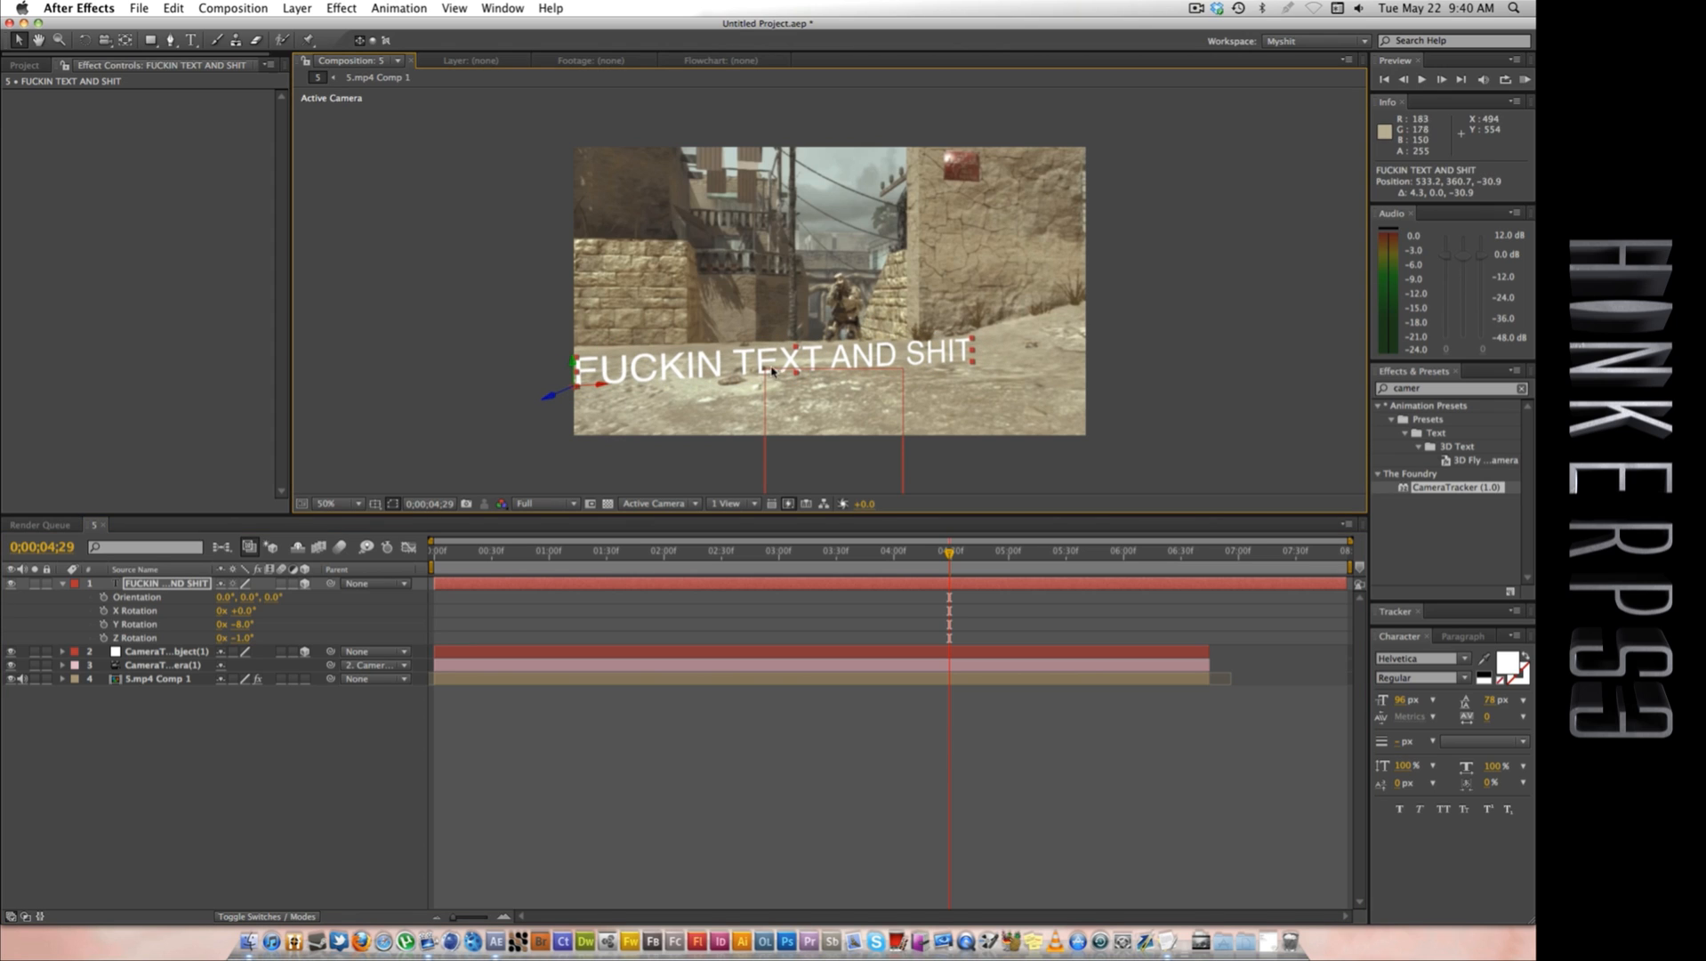
{"action": "left_click_drag", "start_coordinate": [577, 374], "coordinate": [577, 374]}
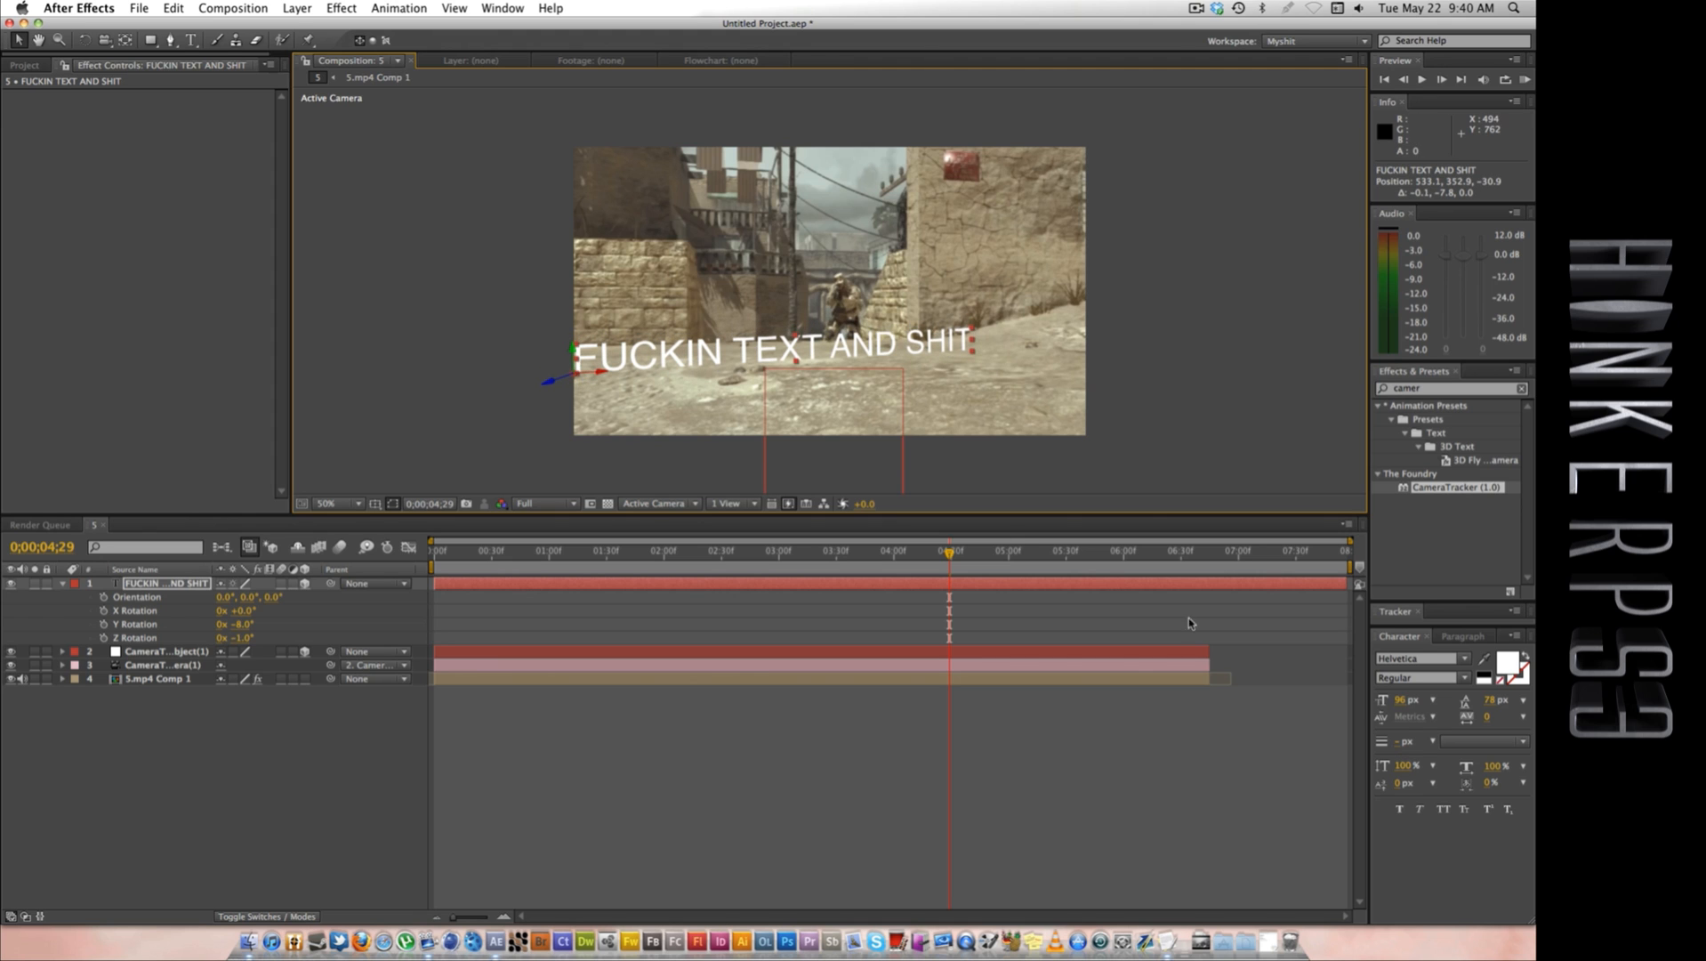
Step: End the composition's work area at 0;00;06;44, where the tracked camera layer stops
{"action": "left_click_drag", "start_coordinate": [942, 558], "coordinate": [848, 557]}
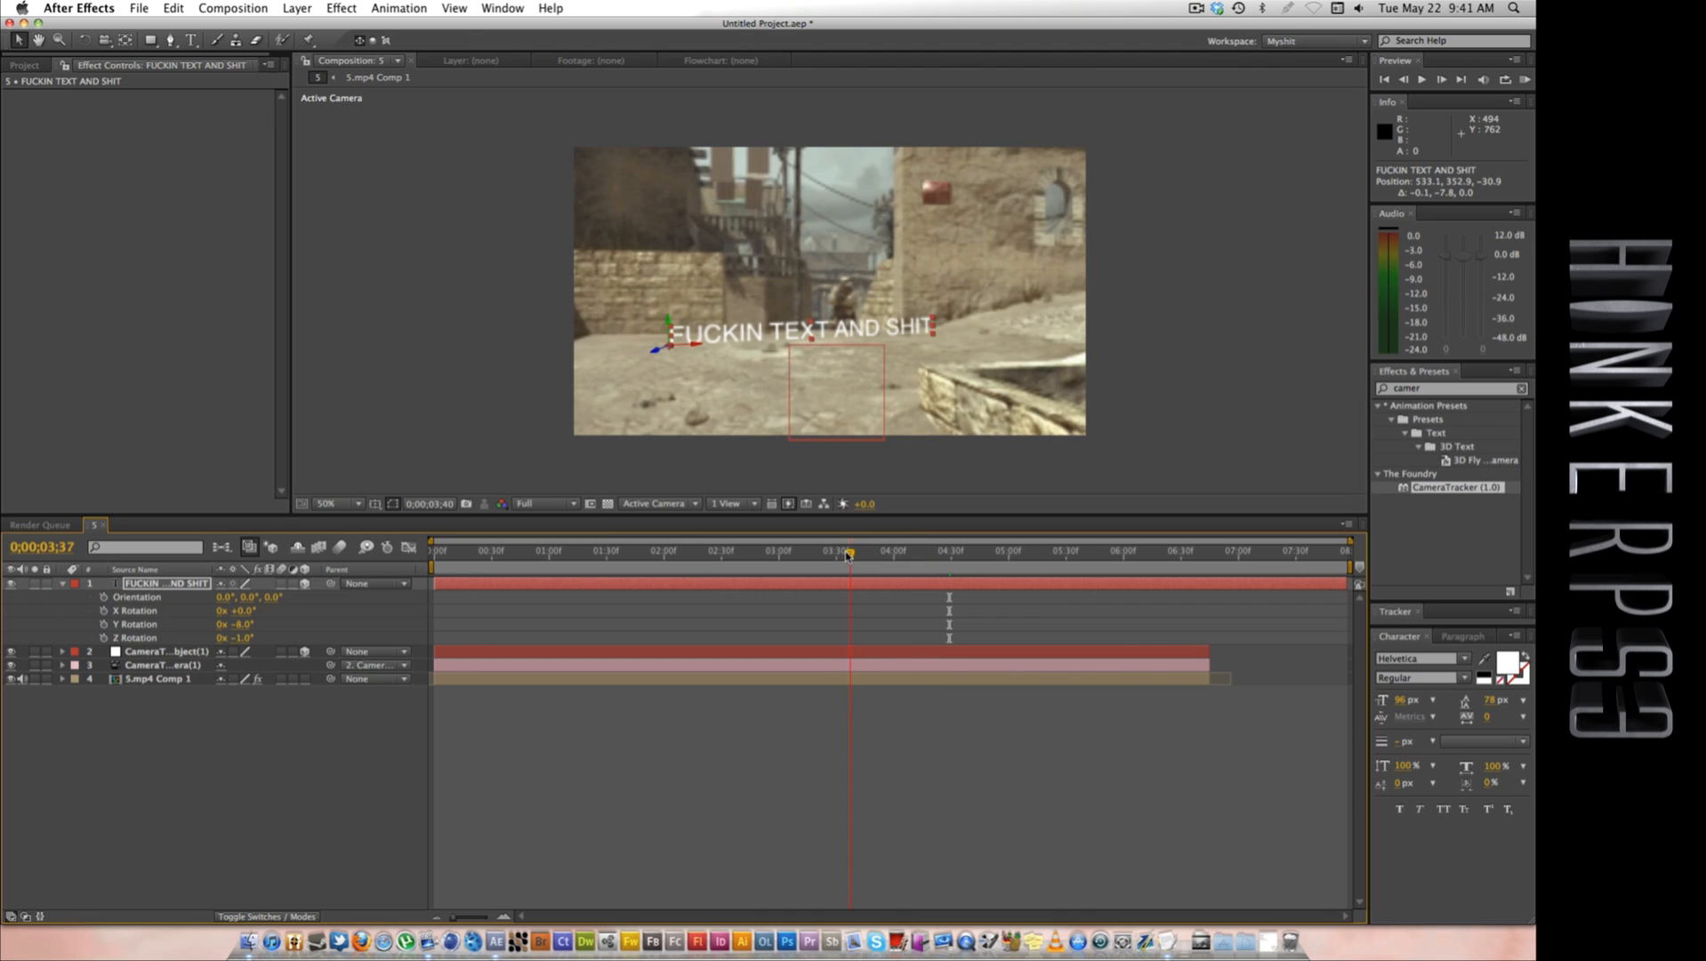
{"action": "left_click_drag", "start_coordinate": [712, 553], "coordinate": [1208, 549]}
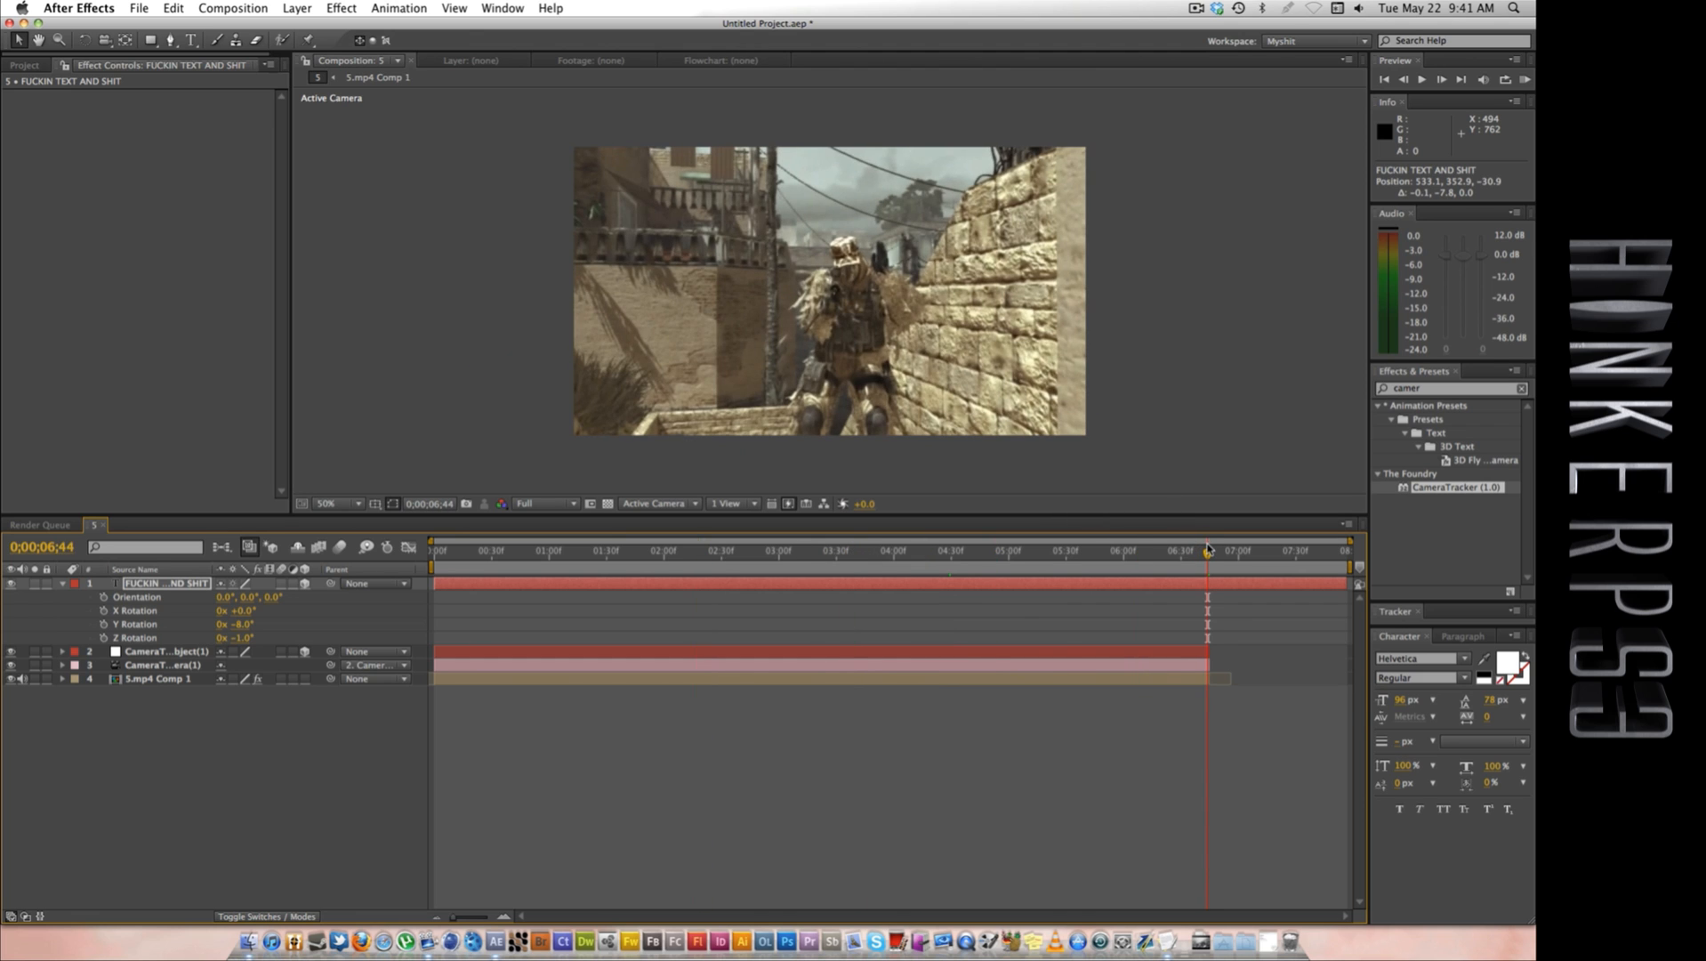
{"action": "key", "text": "n"}
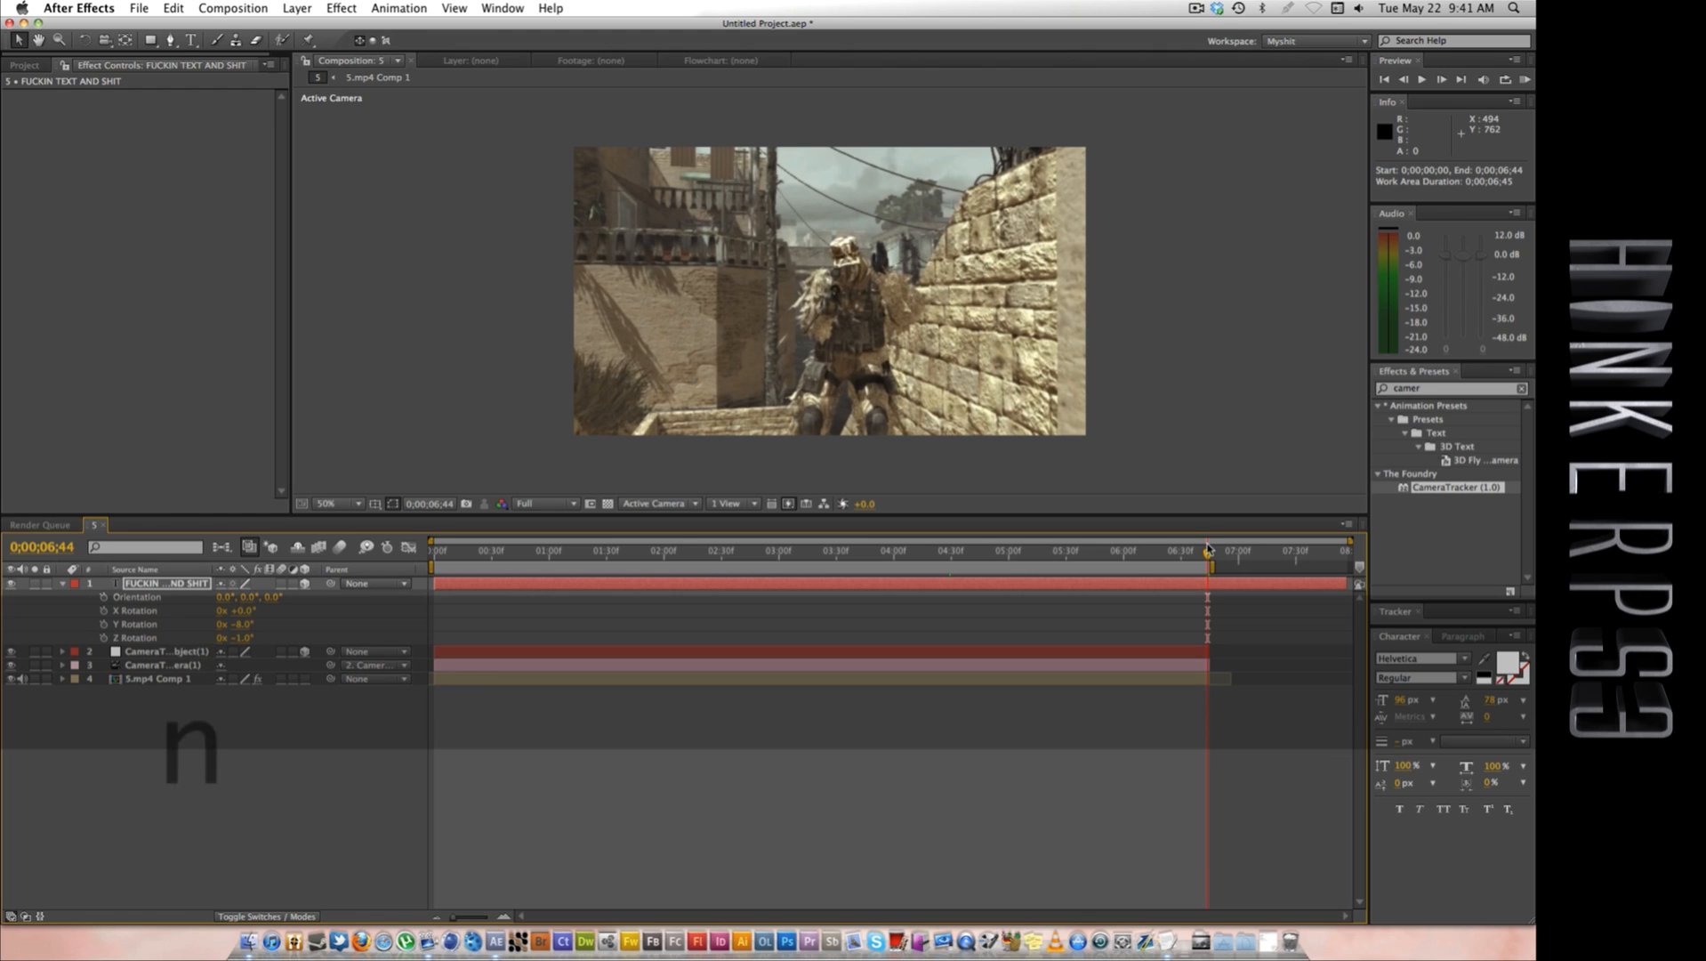
Step: Check the tracked text at earlier frames and set its Z rotation to -0.5°
{"action": "left_click_drag", "start_coordinate": [1210, 555], "coordinate": [842, 559]}
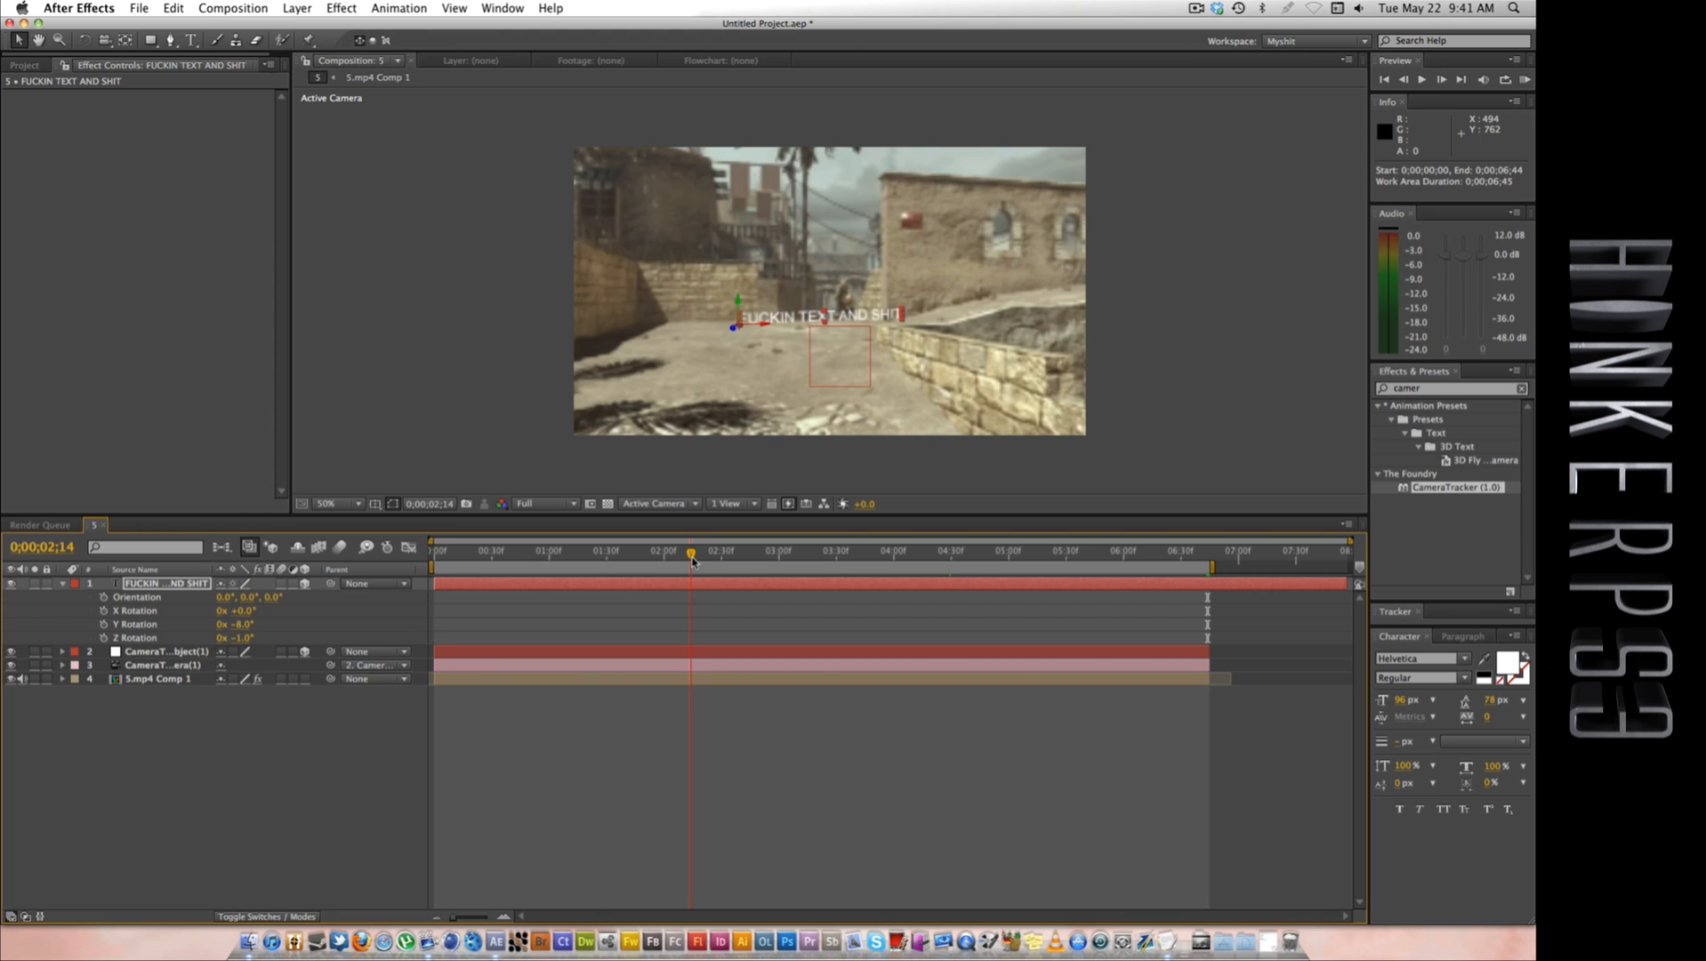
{"action": "left_click_drag", "start_coordinate": [693, 559], "coordinate": [626, 559]}
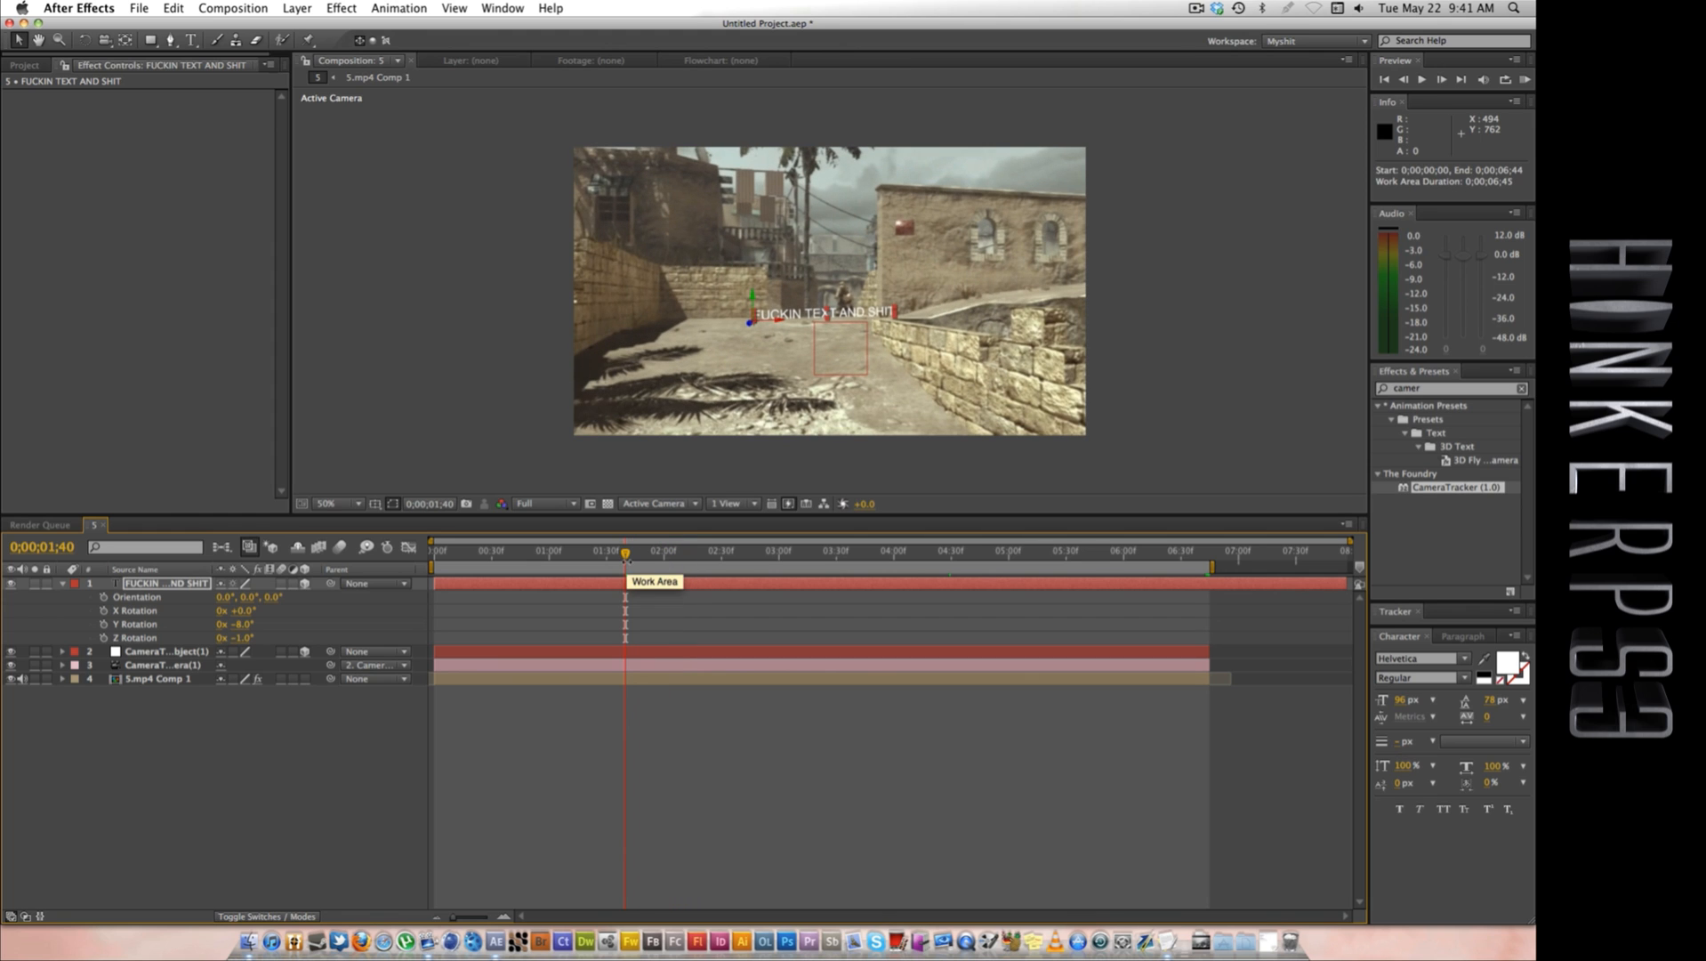
{"action": "left_click_drag", "start_coordinate": [626, 556], "coordinate": [769, 560]}
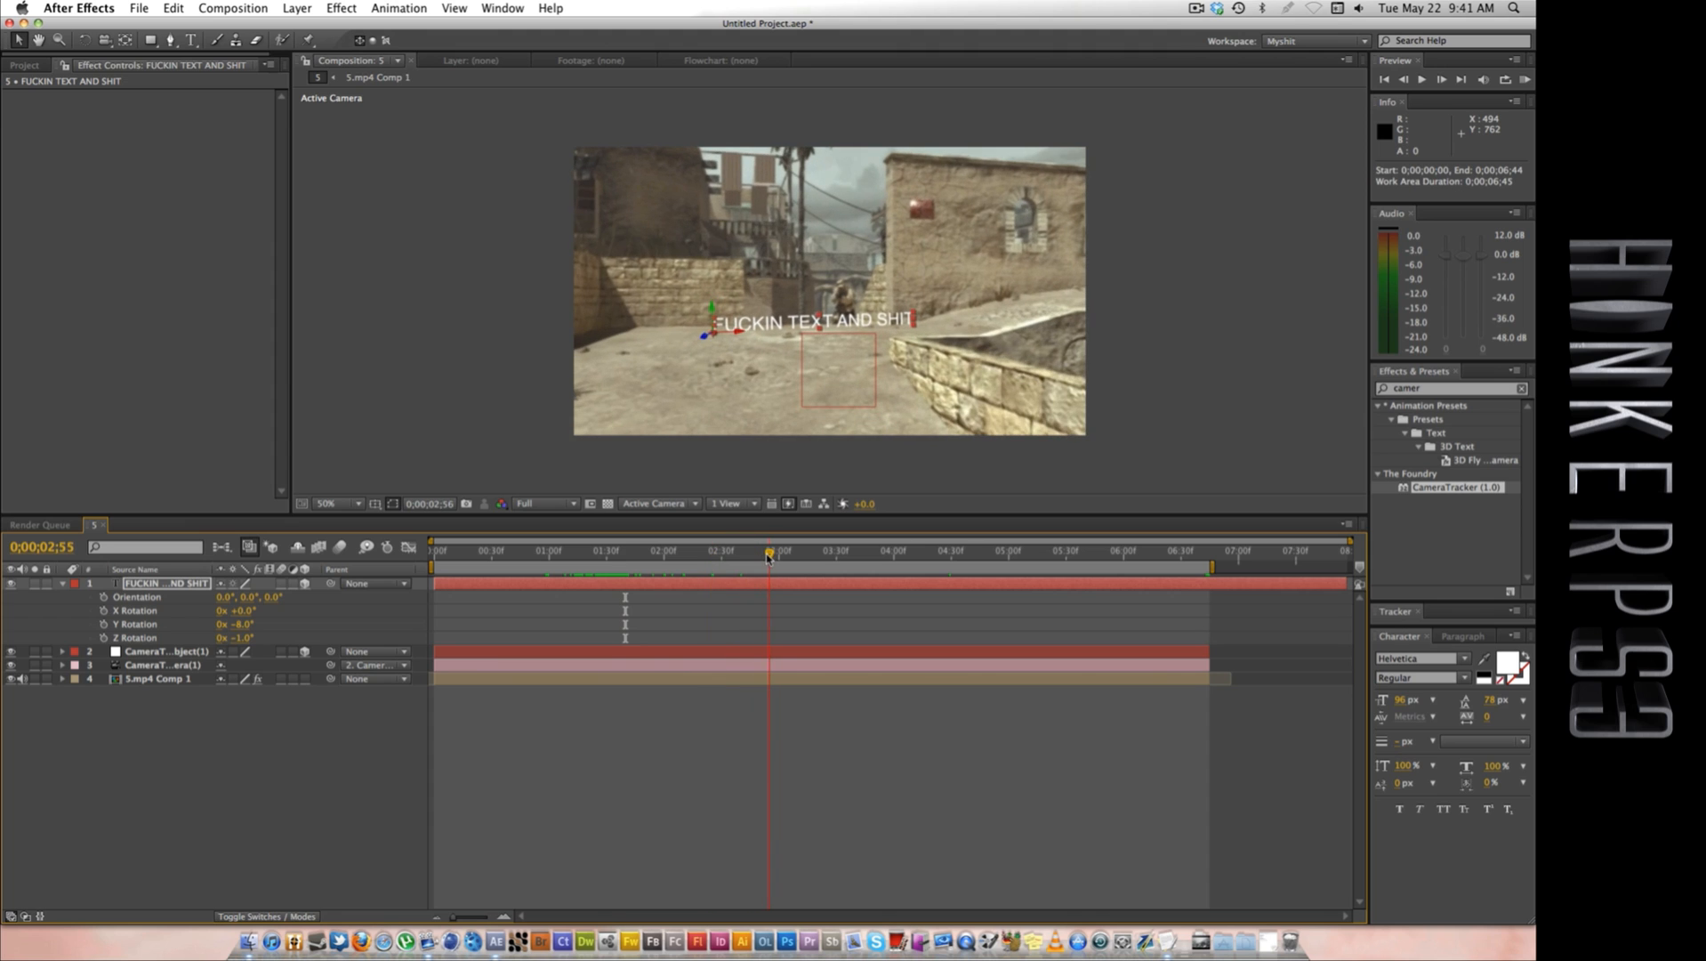
{"action": "left_click", "coordinate": [251, 625]}
{"action": "left_click_drag", "start_coordinate": [243, 638], "coordinate": [250, 638]}
{"action": "left_click", "coordinate": [248, 639]}
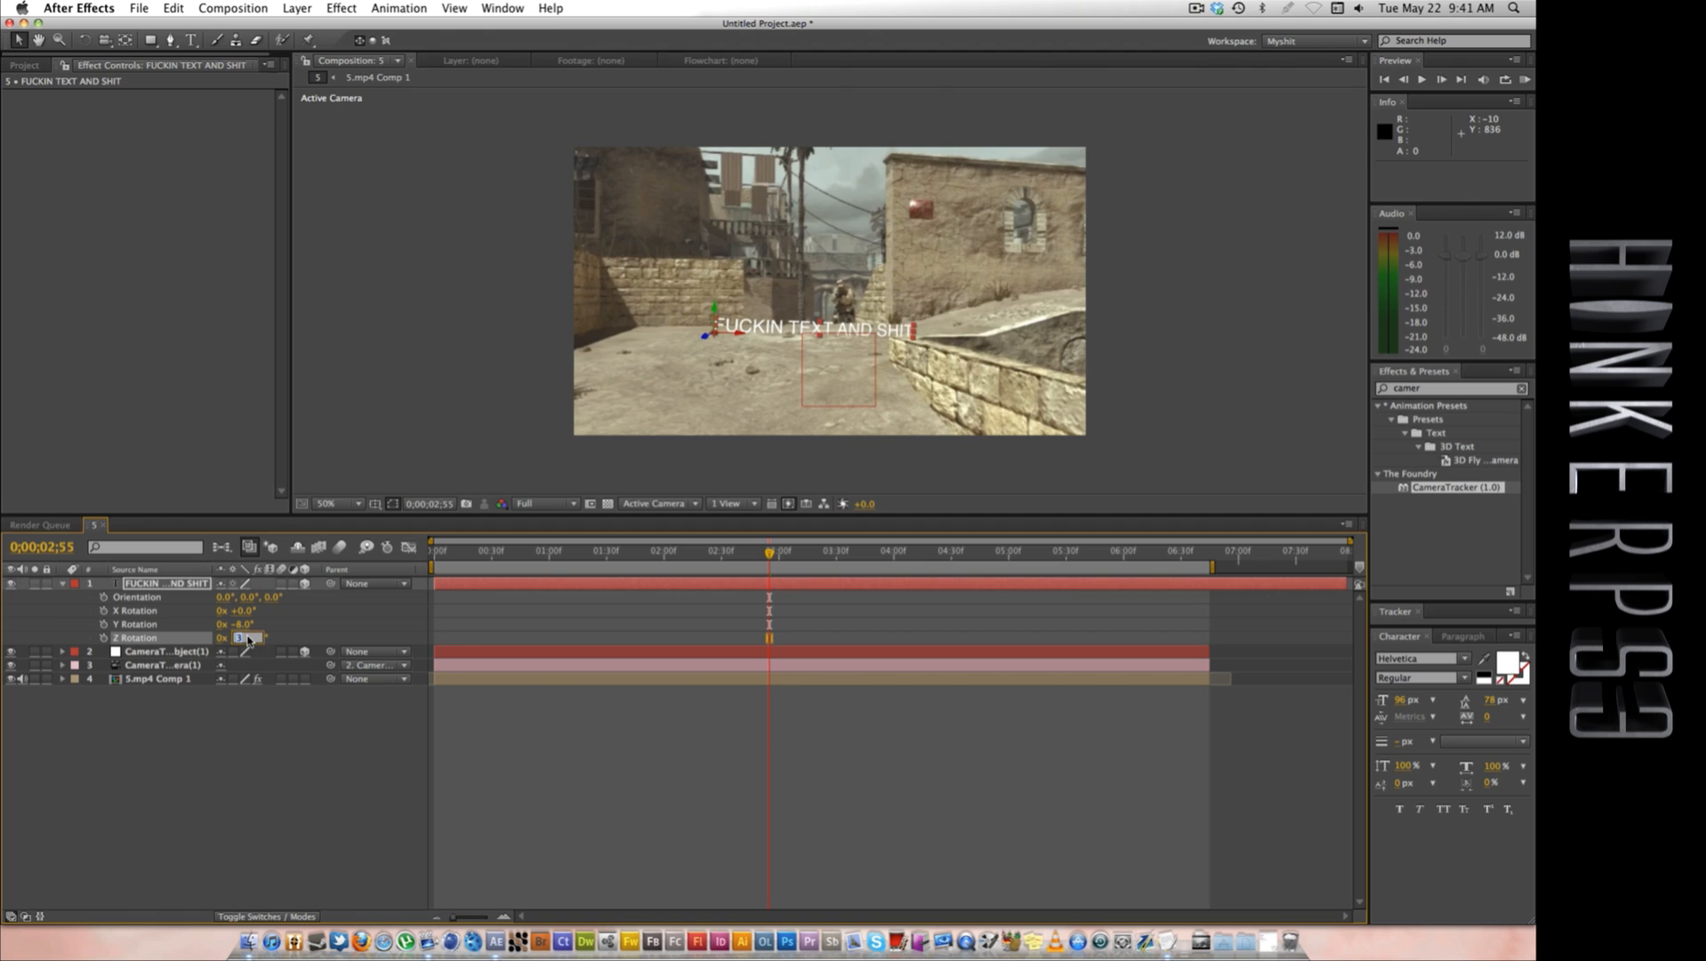
{"action": "type", "text": "0"}
{"action": "left_click", "coordinate": [388, 637]}
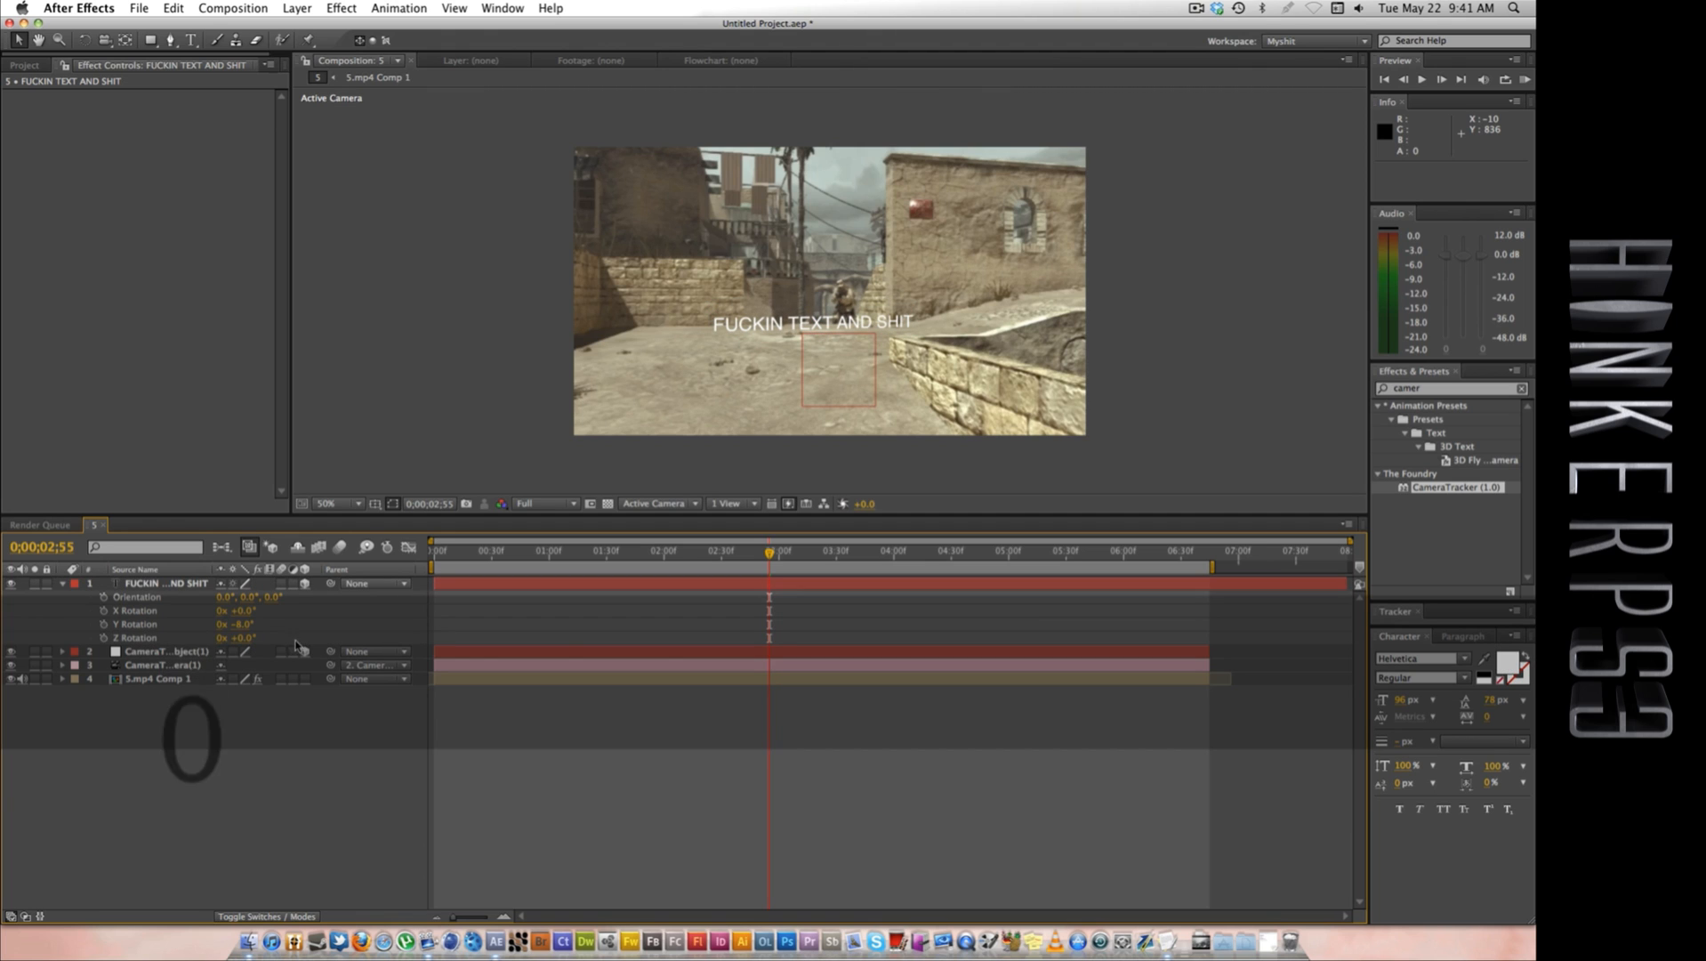
{"action": "left_click", "coordinate": [242, 638]}
{"action": "type", "text": "-5"}
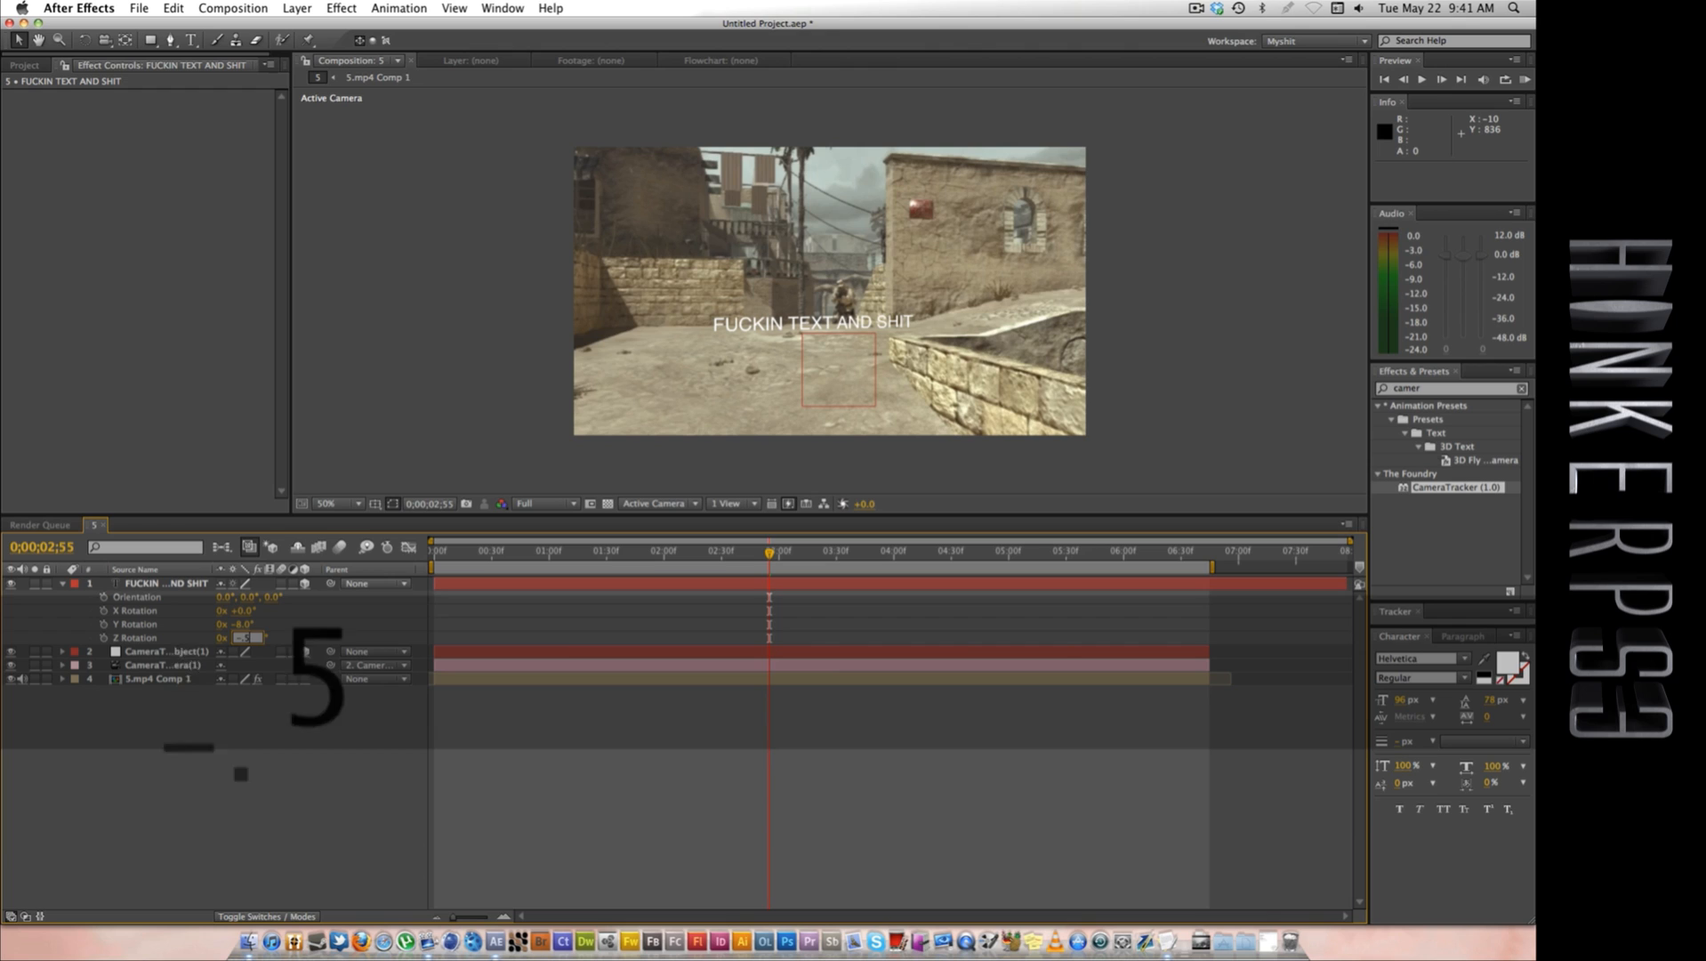
{"action": "left_click", "coordinate": [294, 642]}
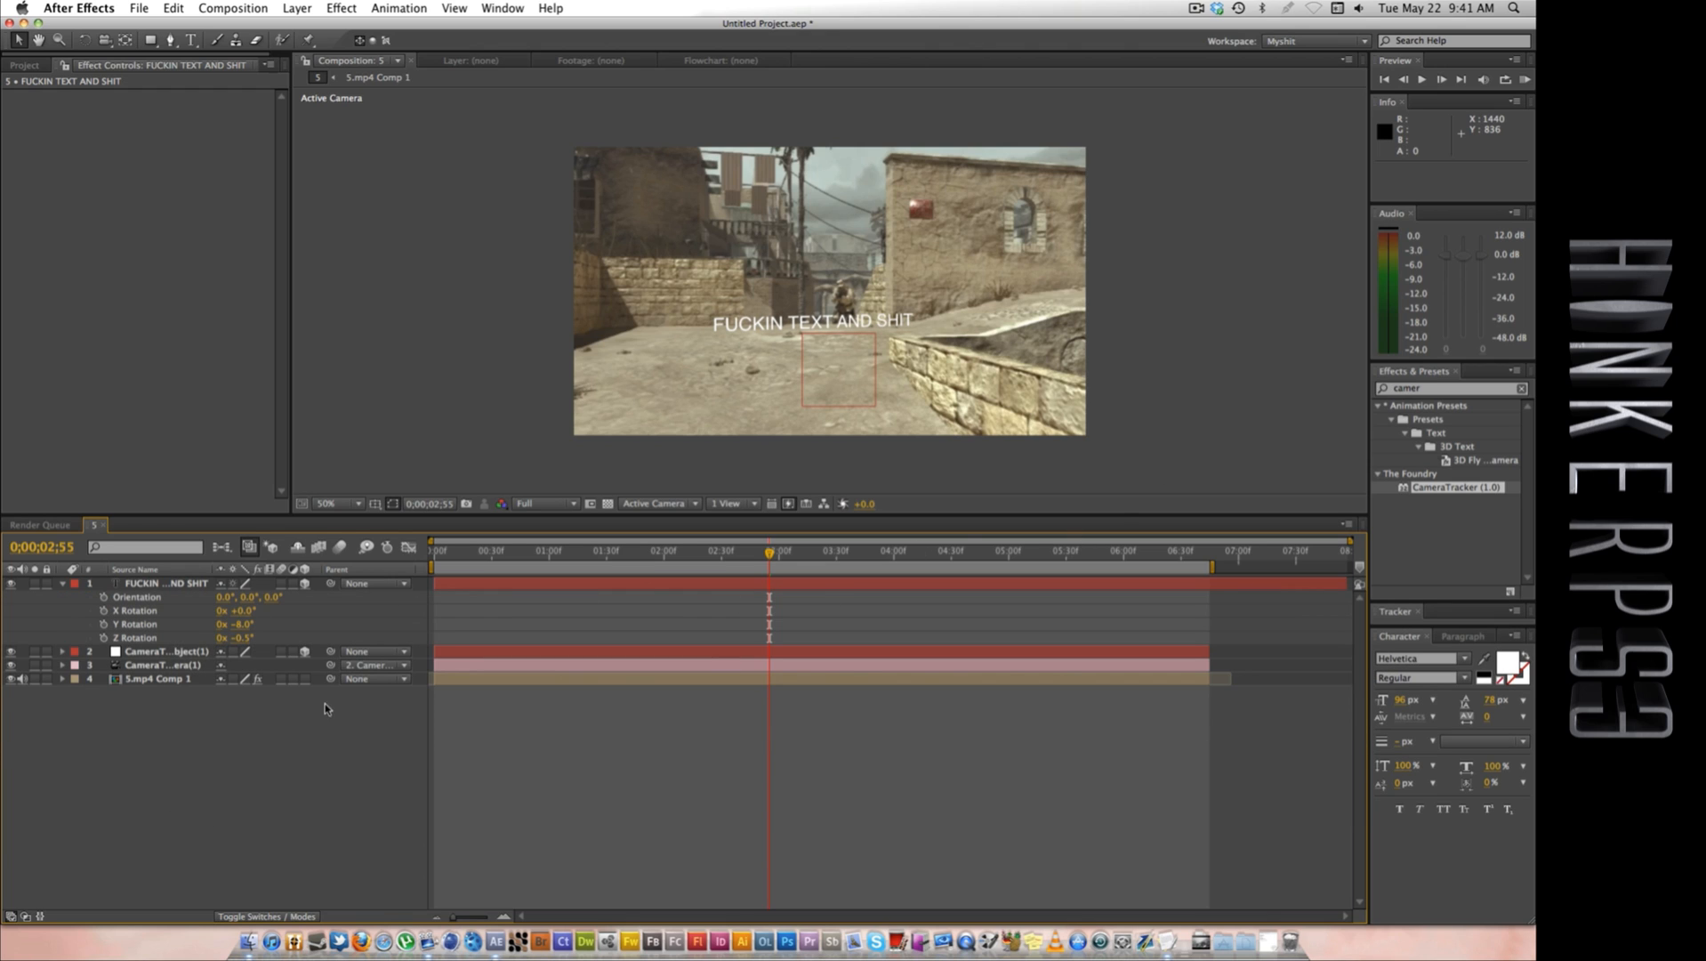
Step: Hide the 5.mp4 Comp 1 footage layer and the CameraTracker null object, and check the text alone over black
{"action": "left_click", "coordinate": [12, 678]}
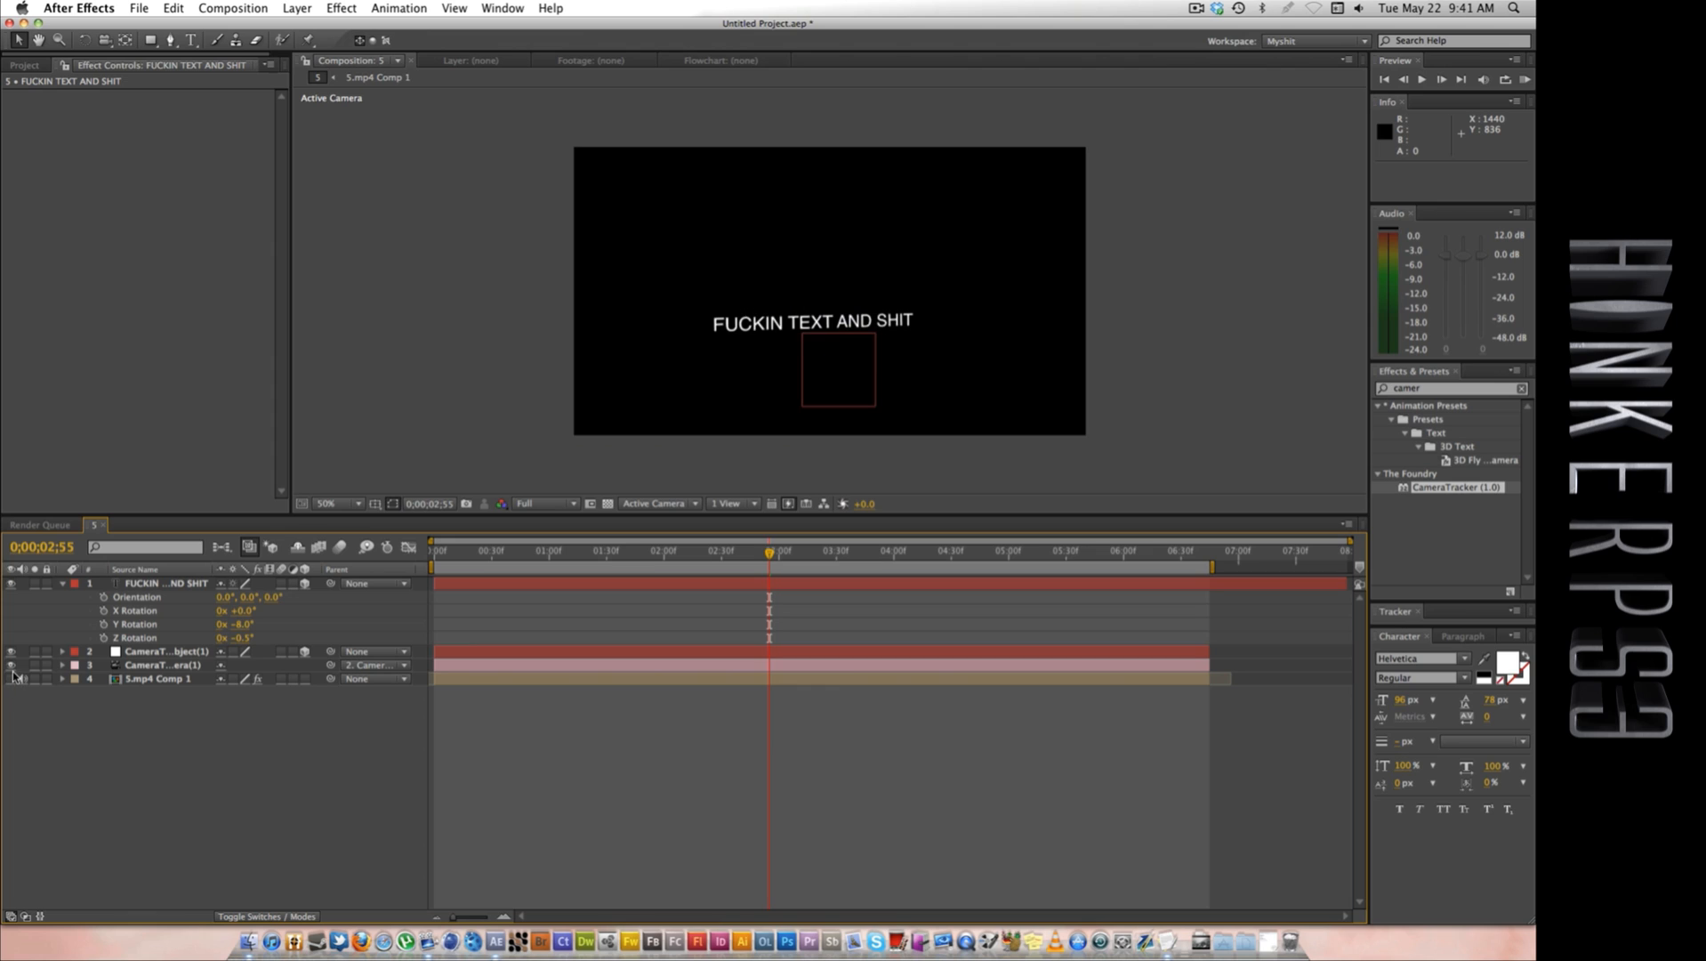
{"action": "left_click", "coordinate": [12, 652]}
{"action": "left_click_drag", "start_coordinate": [674, 551], "coordinate": [859, 551]}
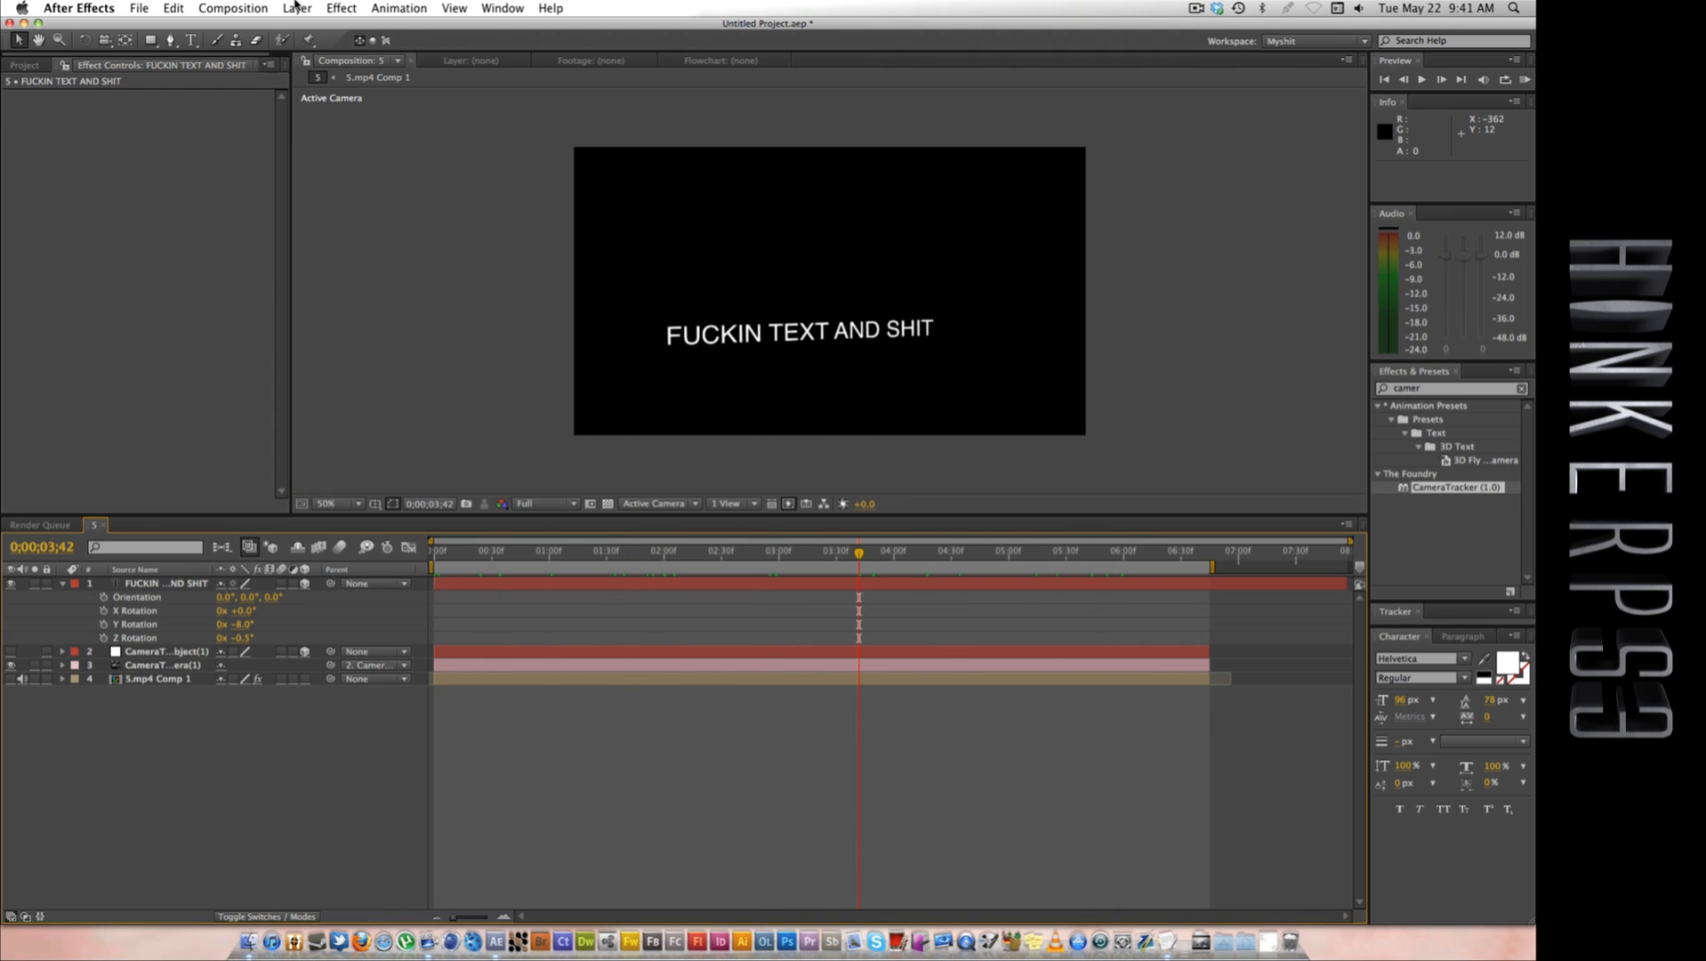
Step: Add the composition to the render queue with Best quality, Full resolution and Work Area Only, and open its output module settings
{"action": "left_click", "coordinate": [233, 8]}
{"action": "left_click", "coordinate": [266, 122]}
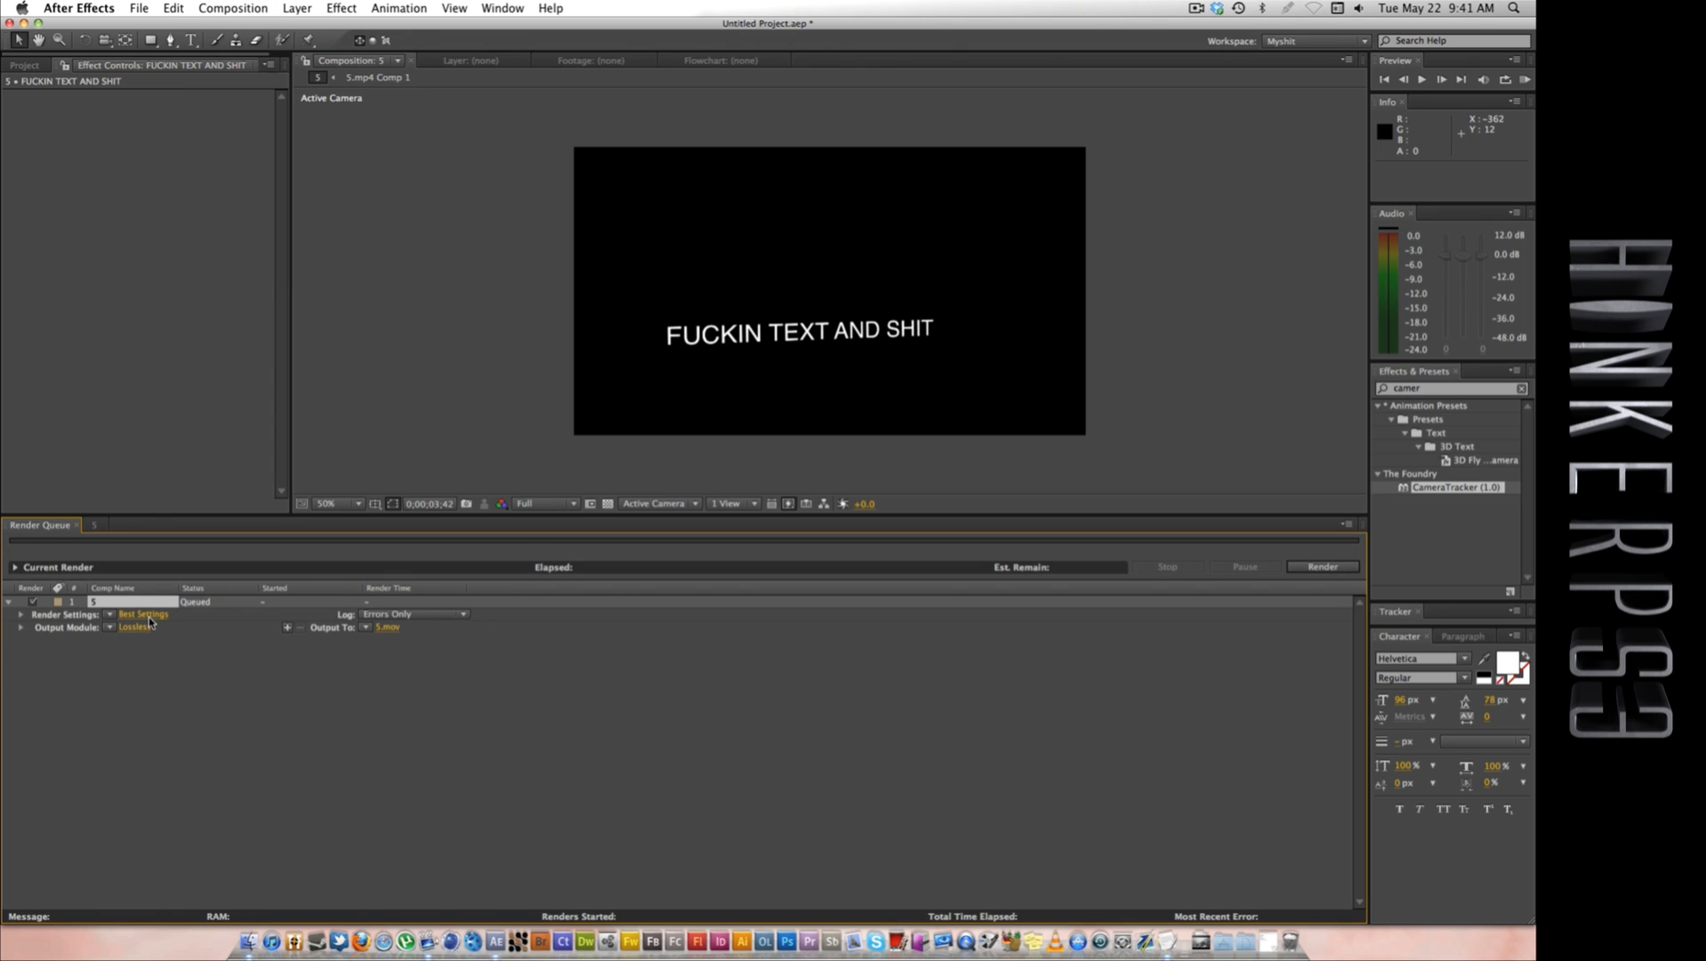
{"action": "left_click", "coordinate": [143, 614]}
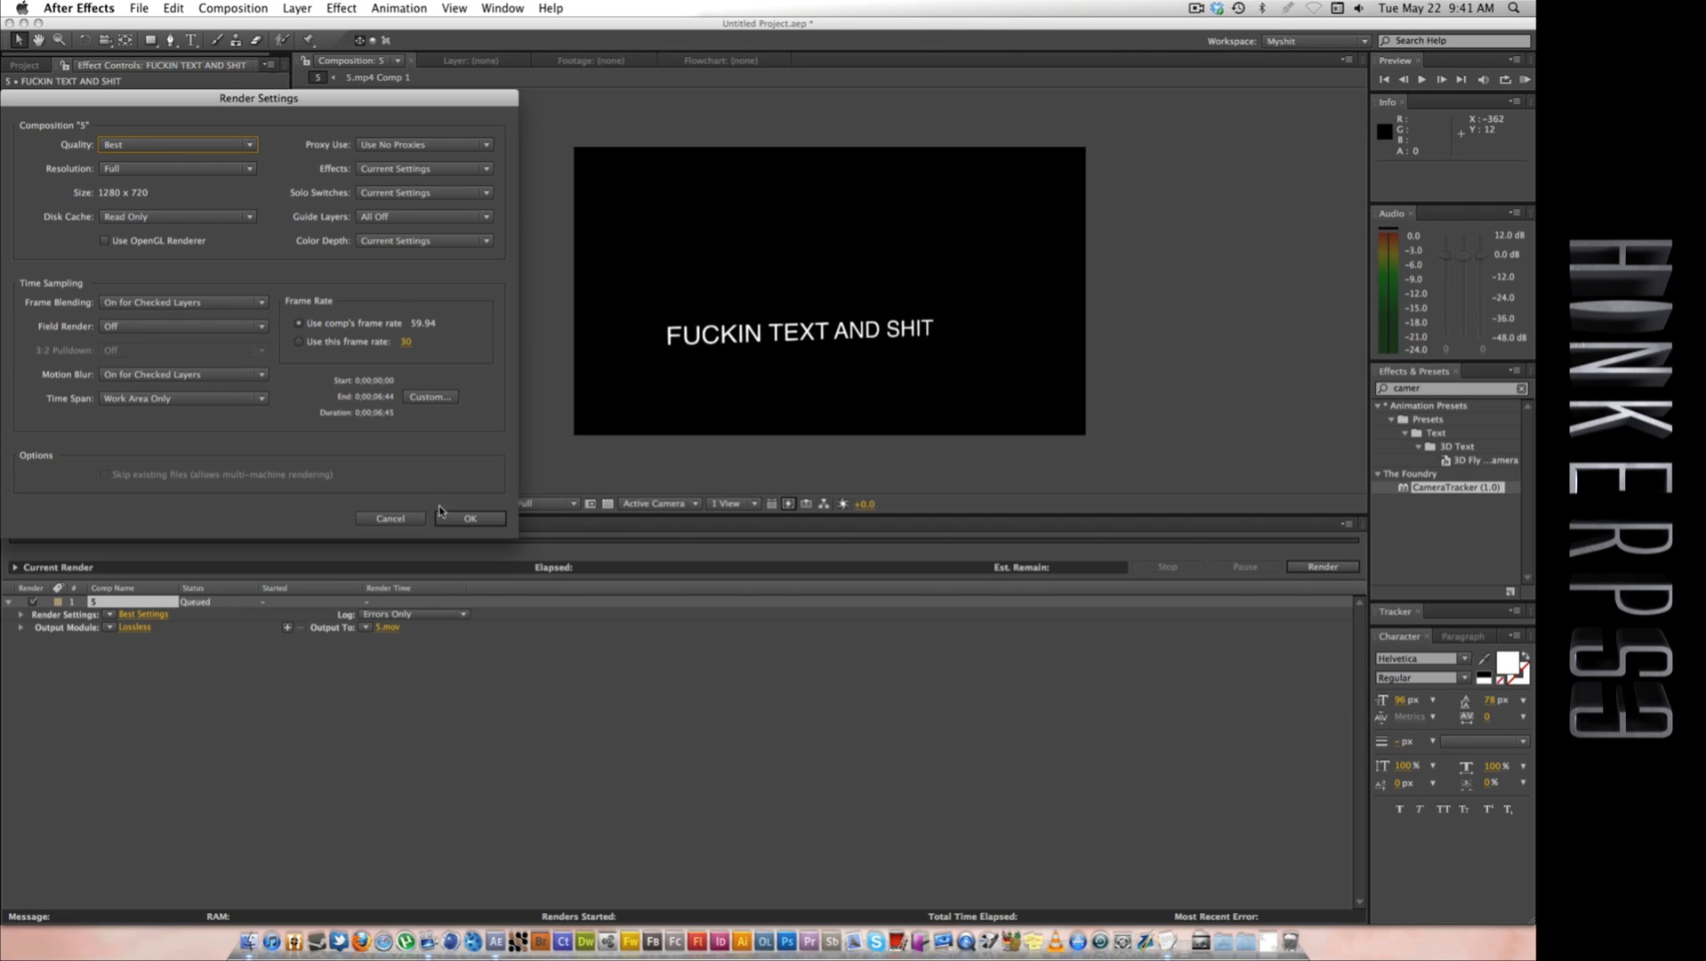
{"action": "left_click", "coordinate": [466, 518]}
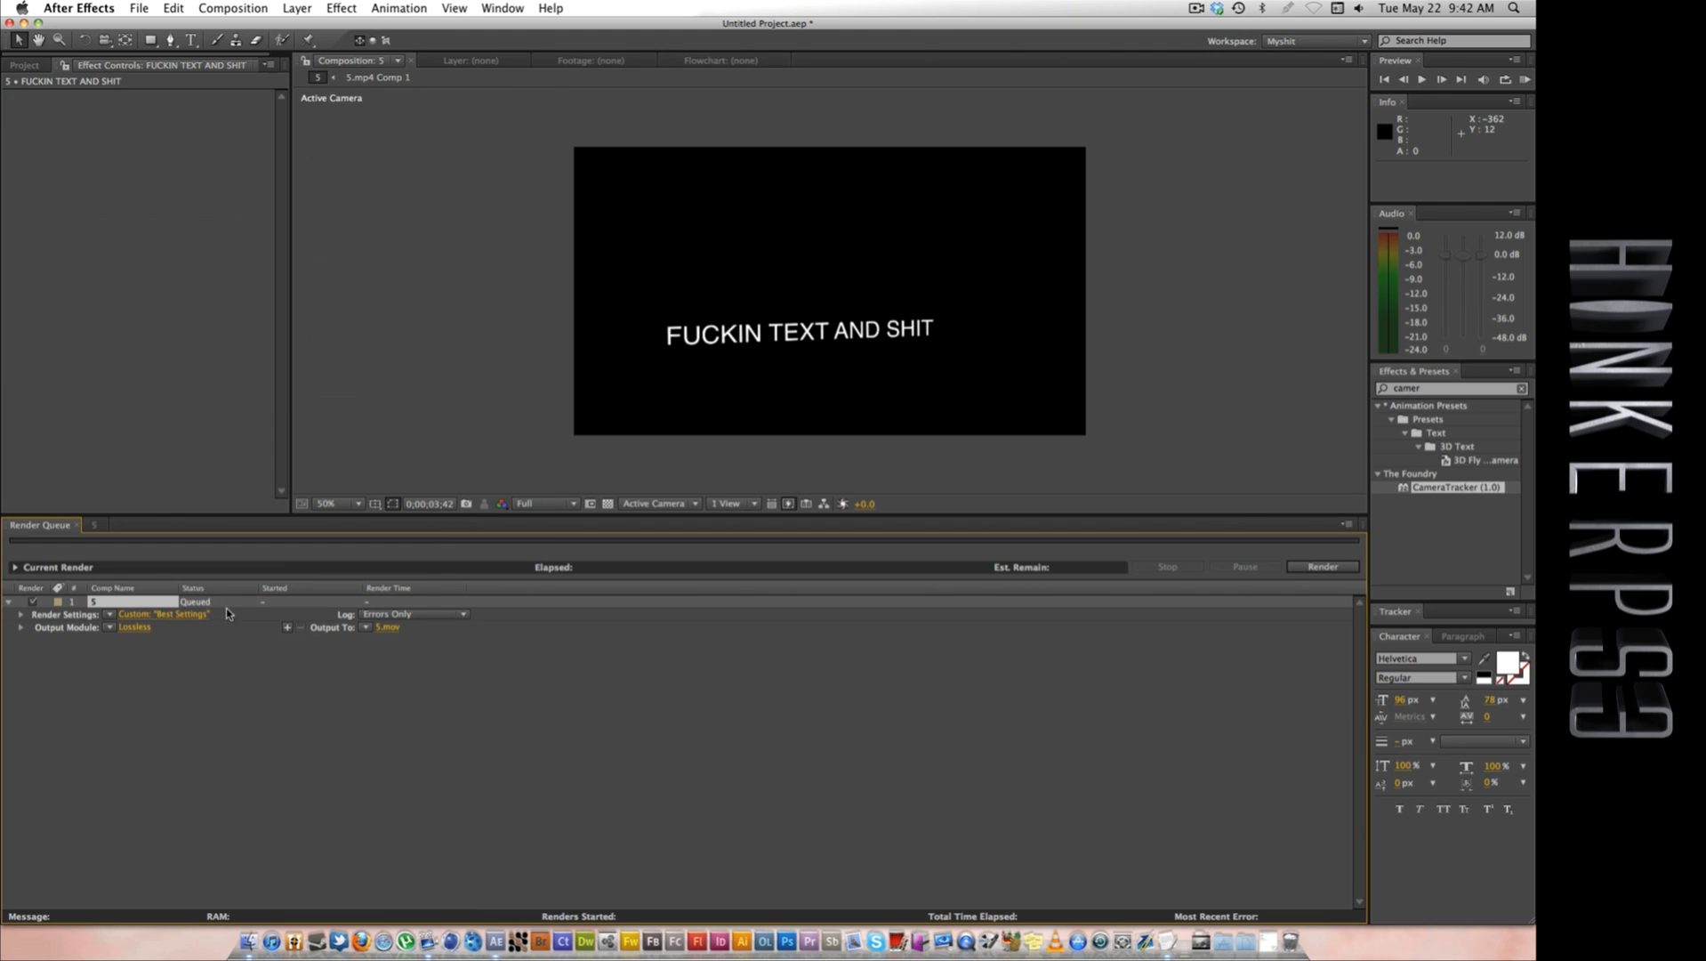
{"action": "left_click", "coordinate": [130, 628]}
{"action": "left_click", "coordinate": [482, 187]}
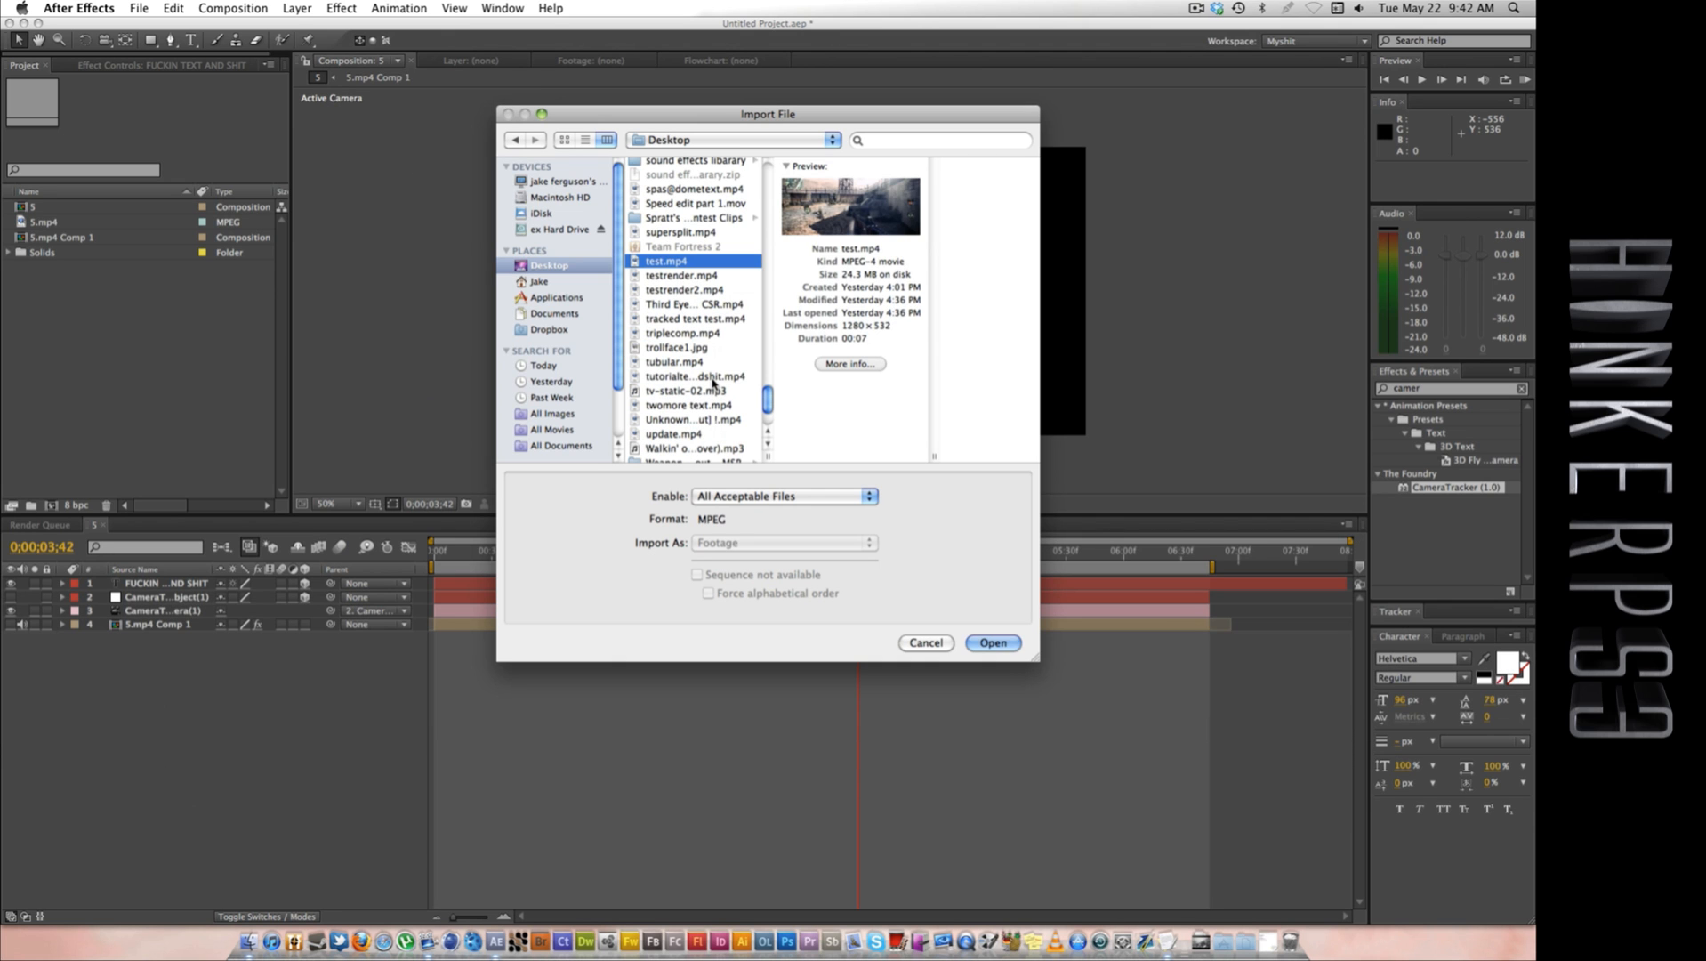
Step: Preview and import the rendered clip tutorialtextandshit.mp4 from the Desktop, and place it above all other layers in the composition
{"action": "left_click", "coordinate": [713, 377]}
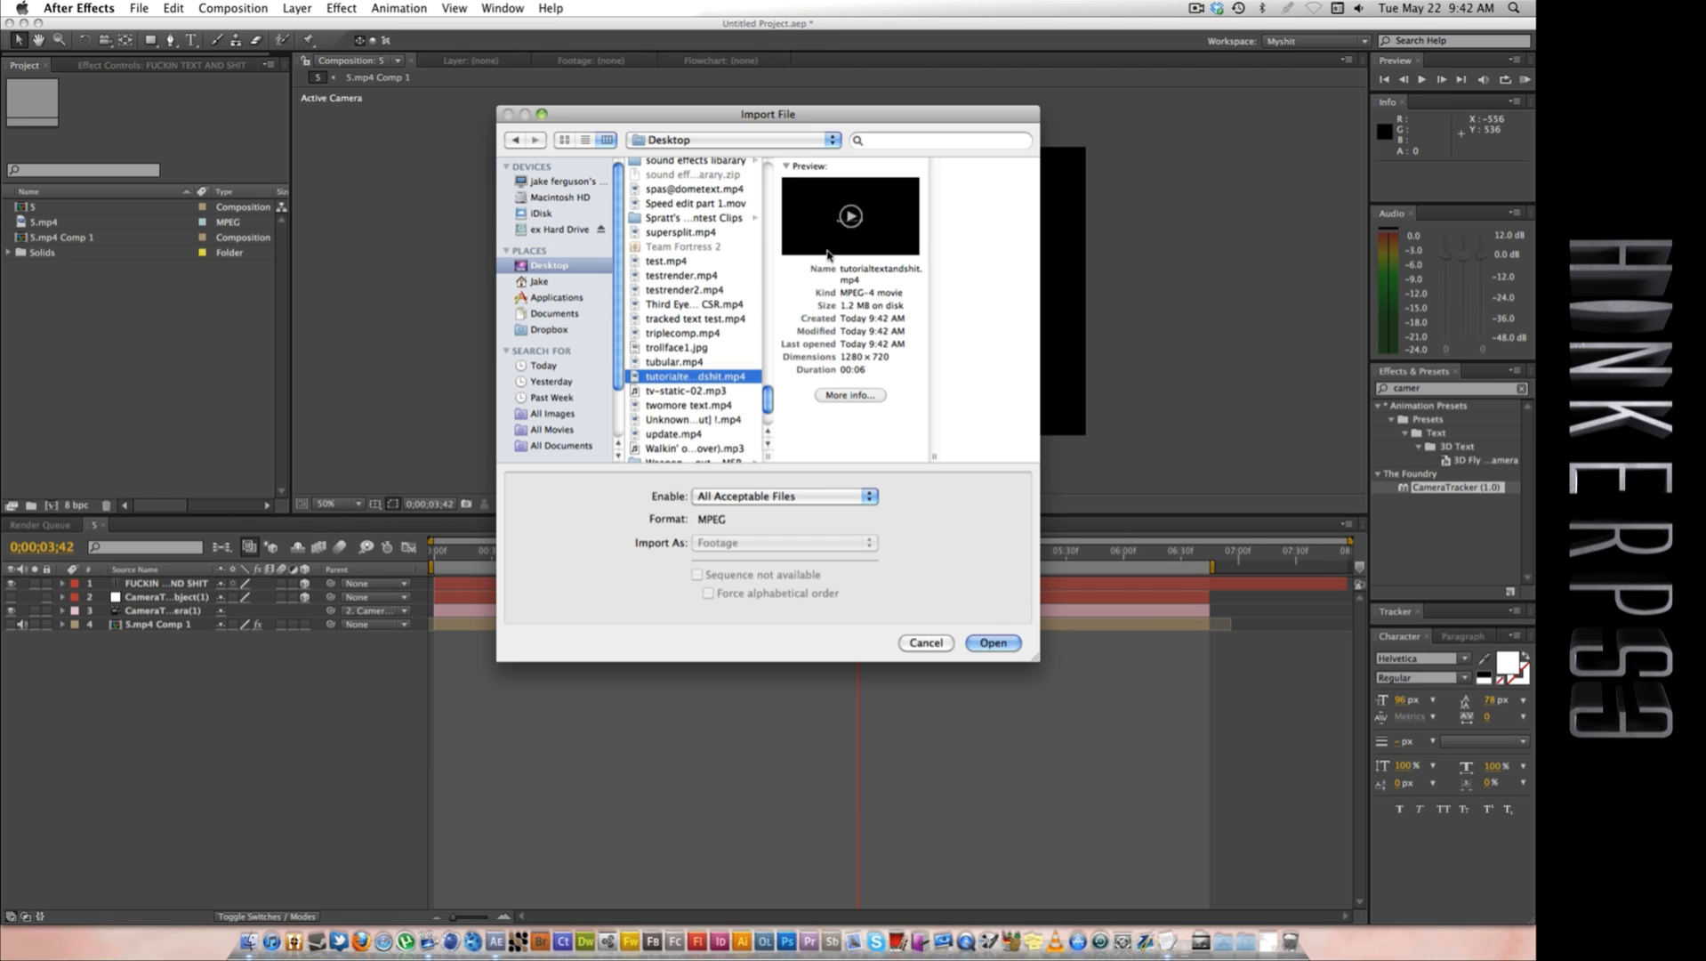
{"action": "key", "text": "space"}
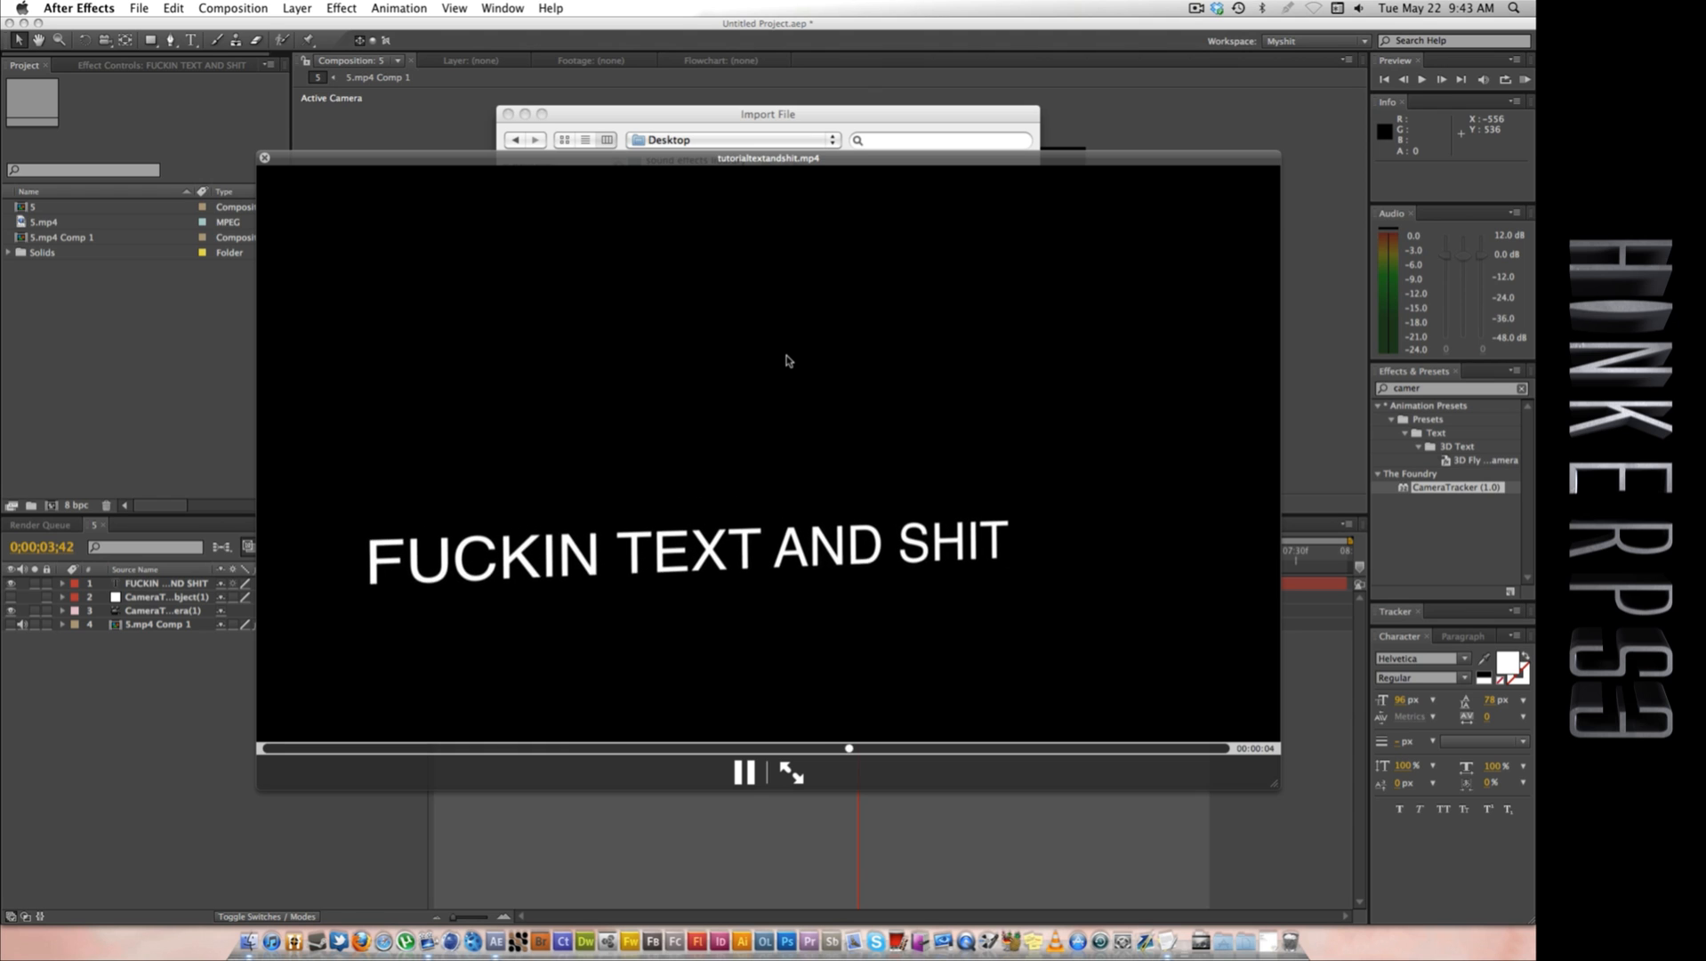
{"action": "key", "text": "space"}
{"action": "left_click", "coordinate": [994, 643]}
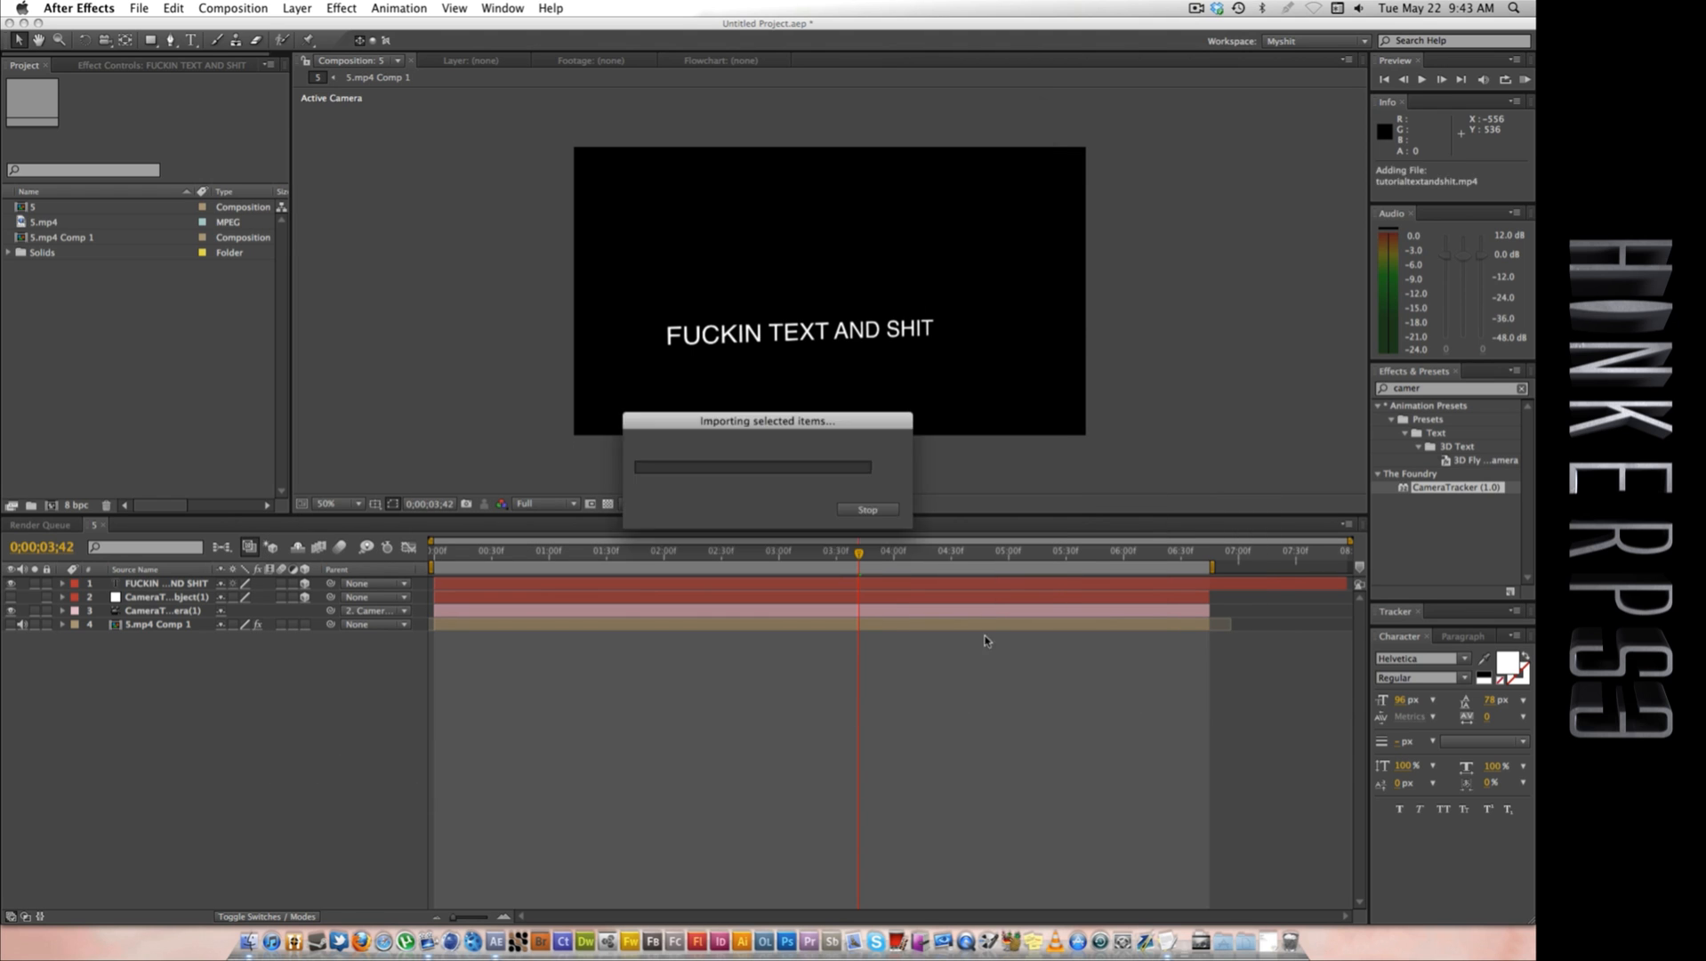
{"action": "left_click_drag", "start_coordinate": [90, 265], "coordinate": [153, 583]}
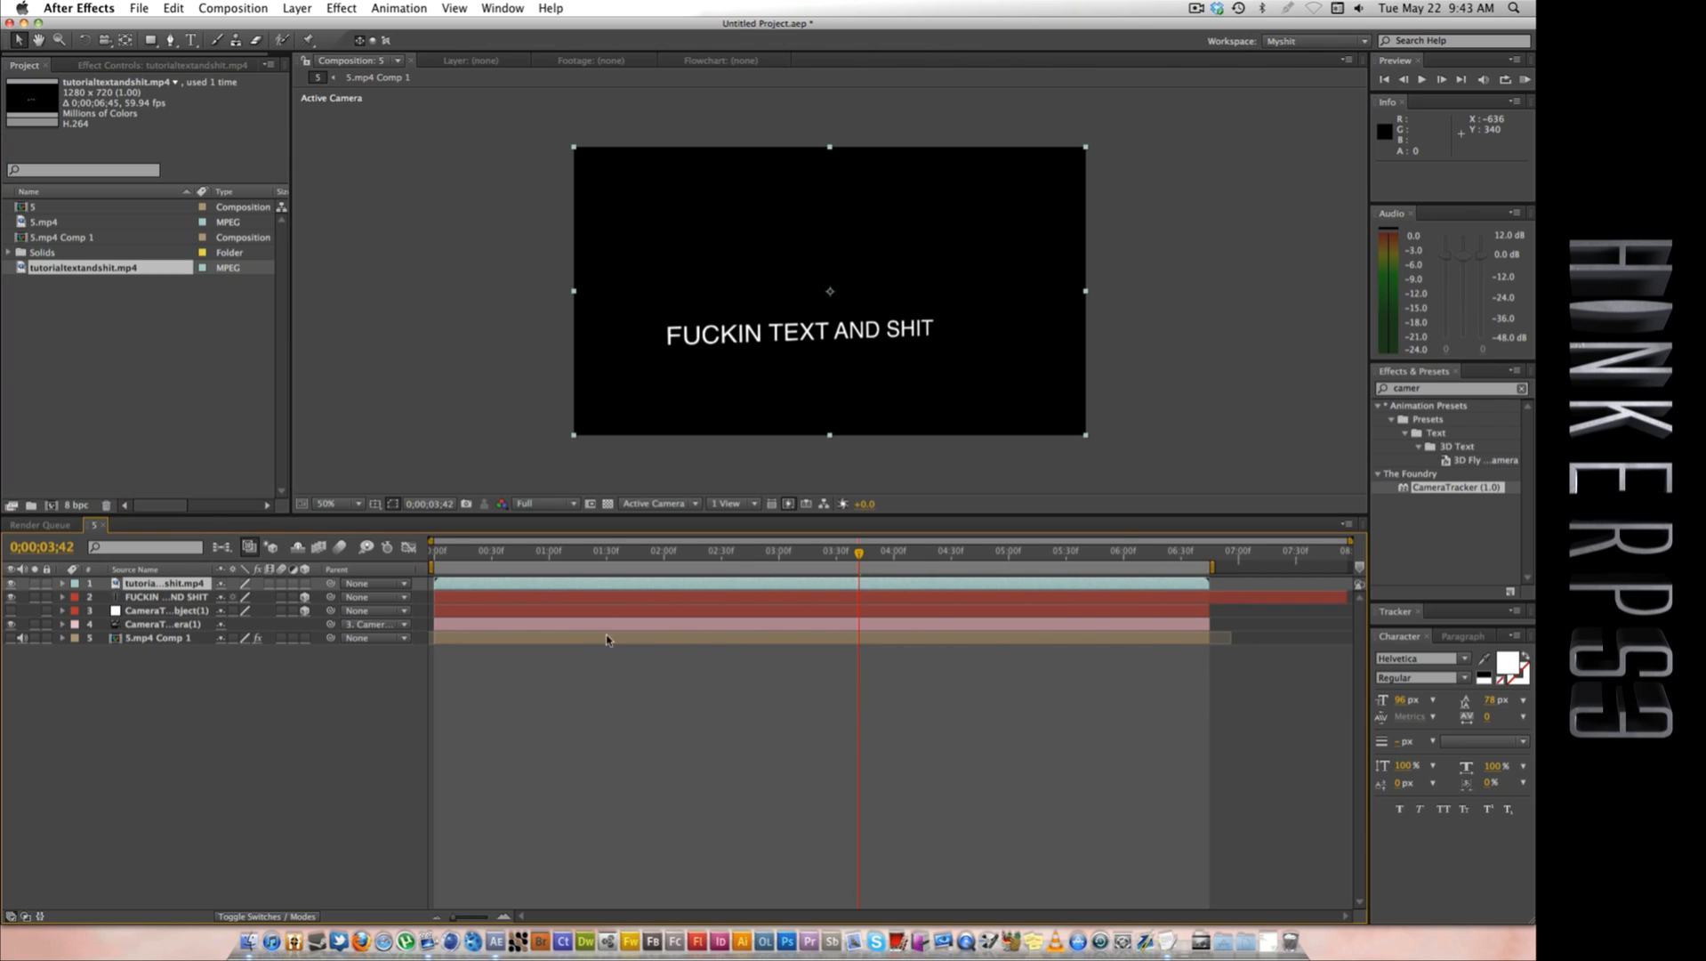
Step: Delete the text, CameraTracker null object and CameraTracker camera layers from the composition
{"action": "left_click", "coordinate": [158, 625]}
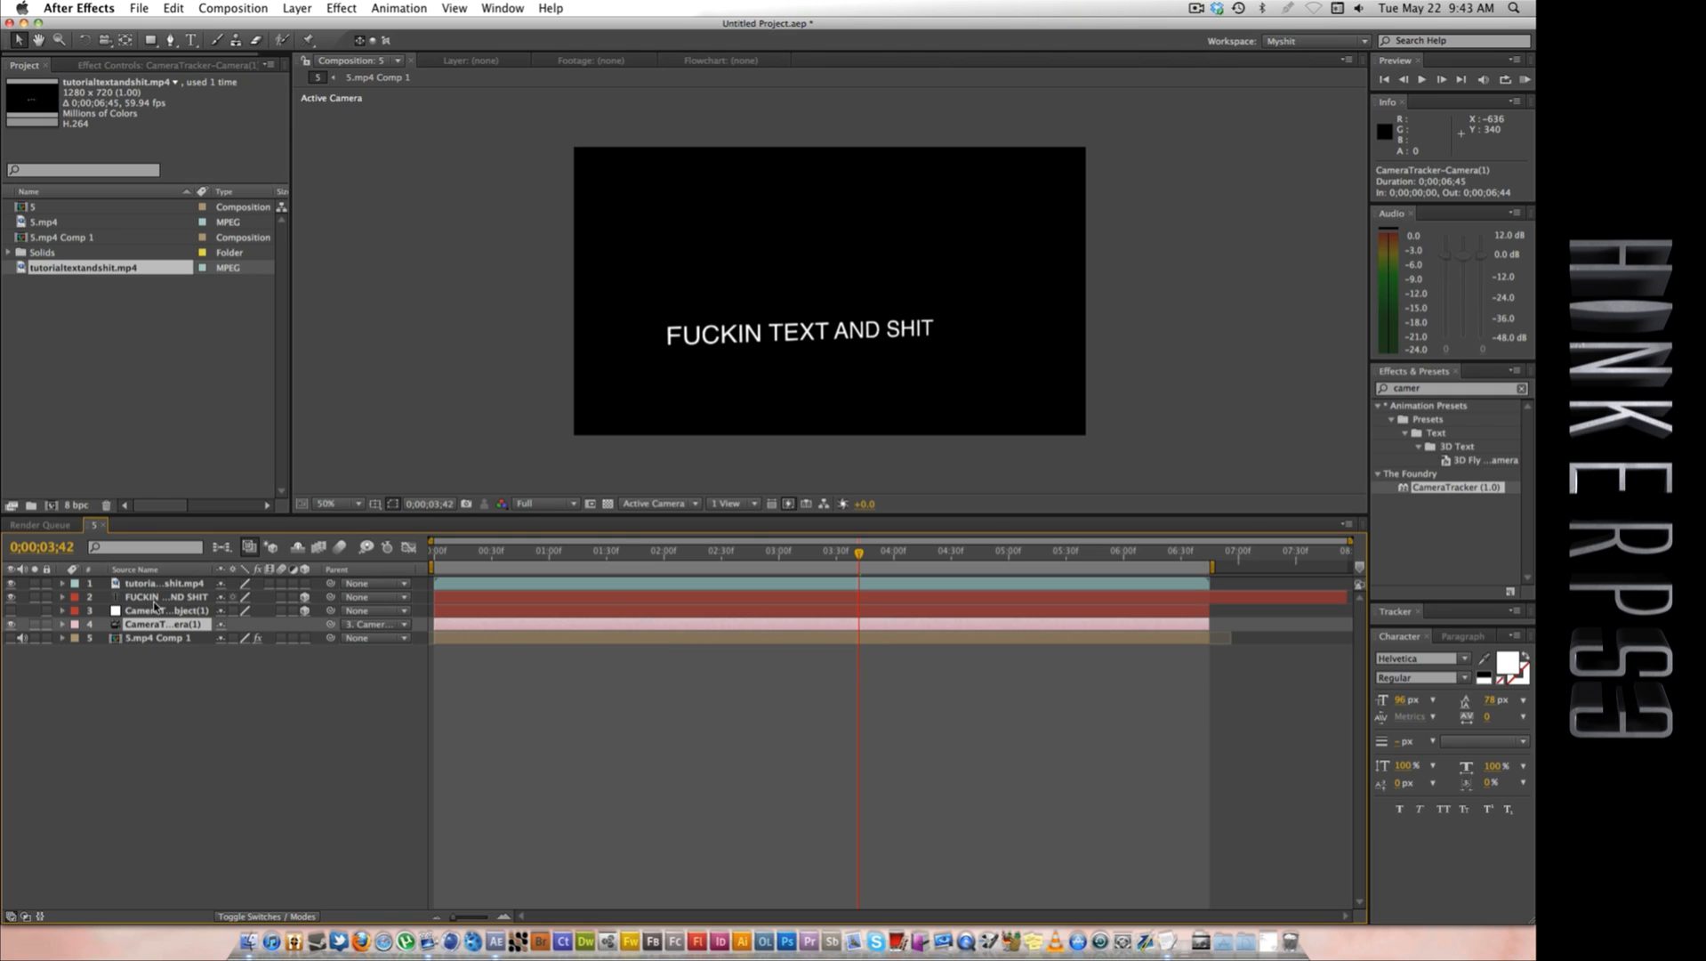
{"action": "left_click", "coordinate": [157, 598], "text": "shift"}
{"action": "key", "text": "Delete"}
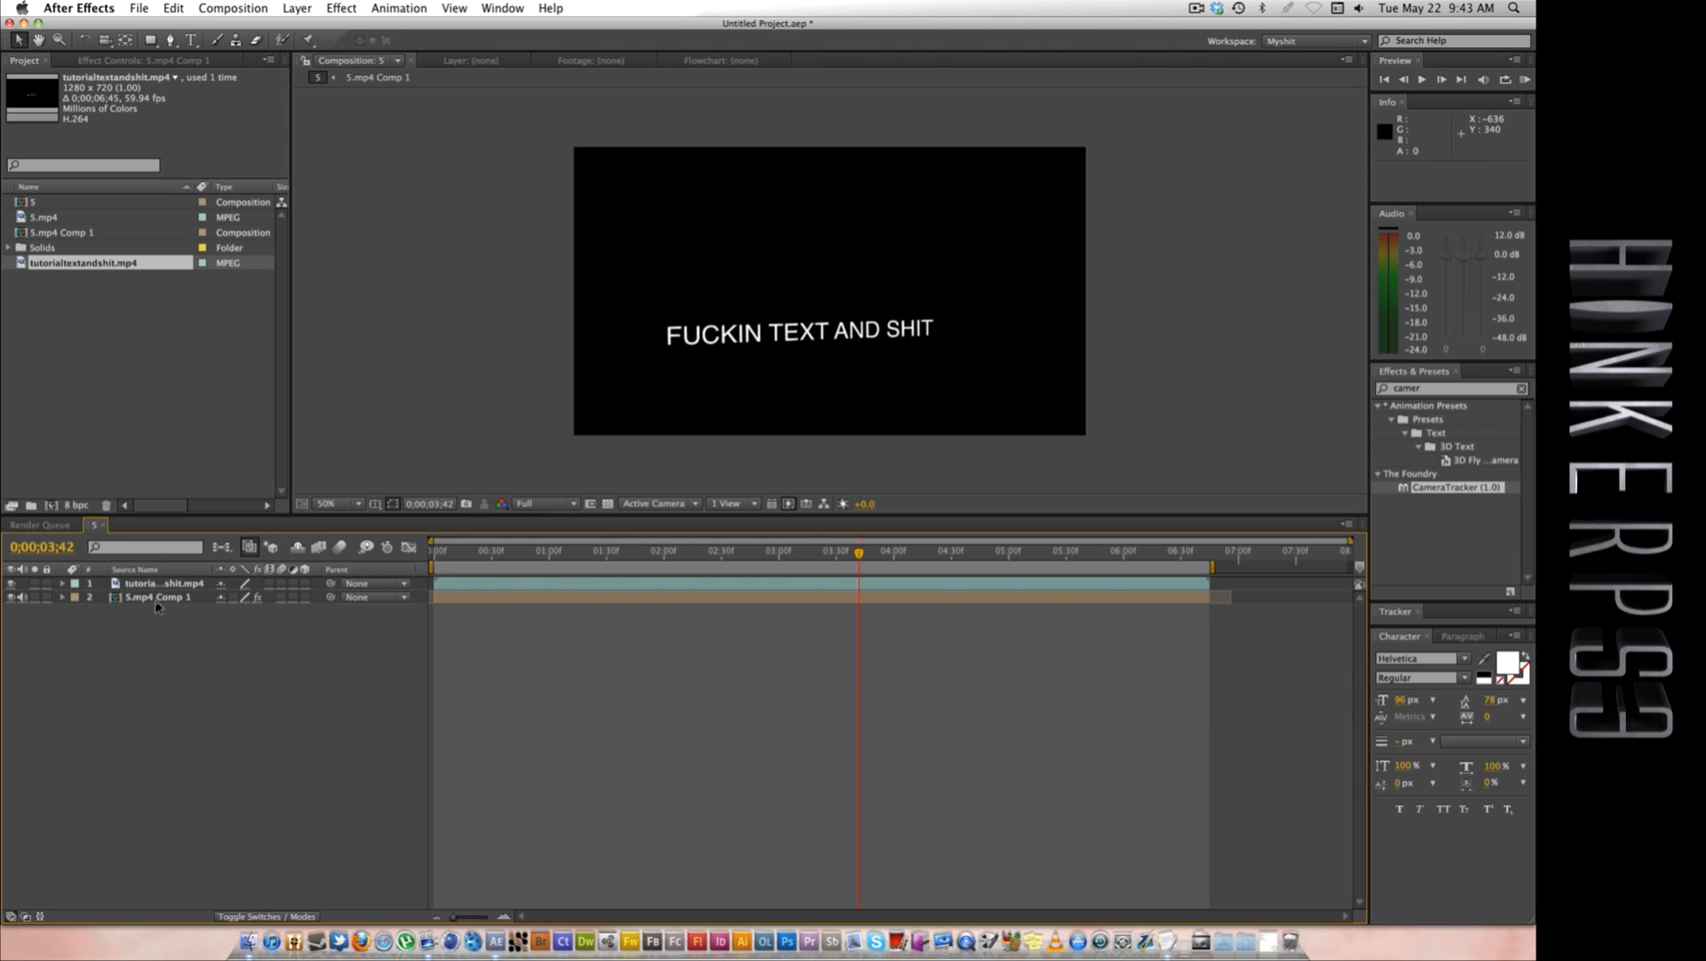
Step: Set the blending mode of the tutorialtextandshit.mp4 layer to Add so it composites over 5.mp4 Comp 1
{"action": "left_click", "coordinate": [157, 598]}
{"action": "left_click", "coordinate": [162, 584]}
{"action": "left_click", "coordinate": [162, 596]}
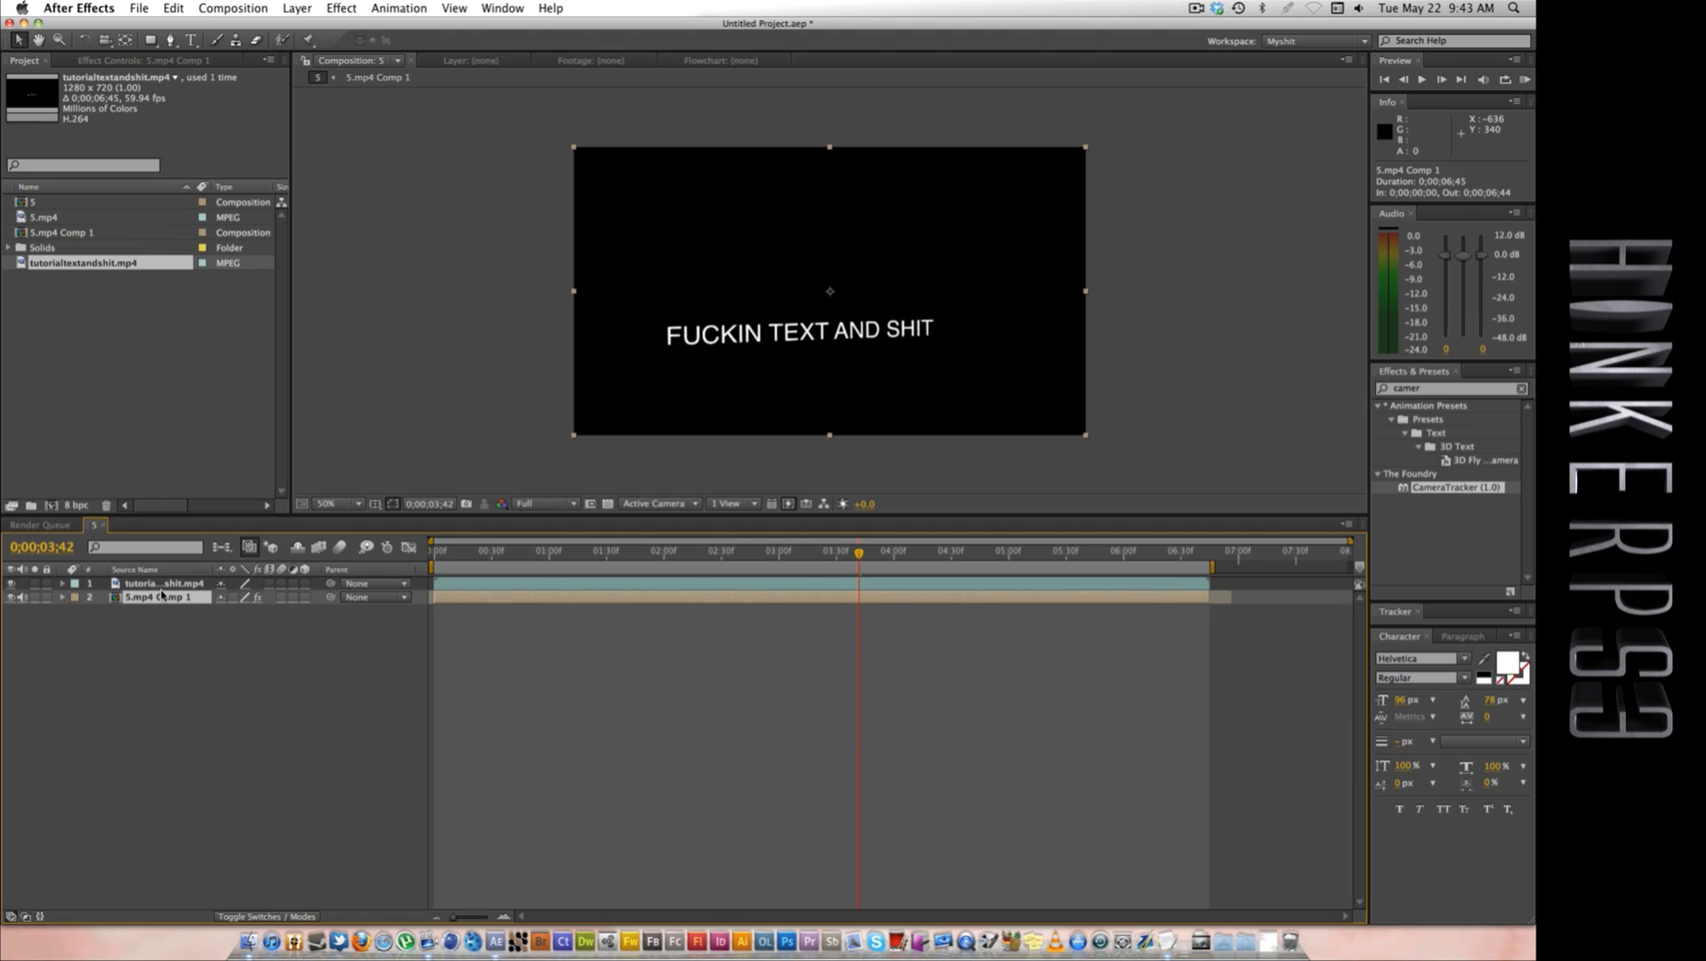
{"action": "left_click", "coordinate": [161, 584]}
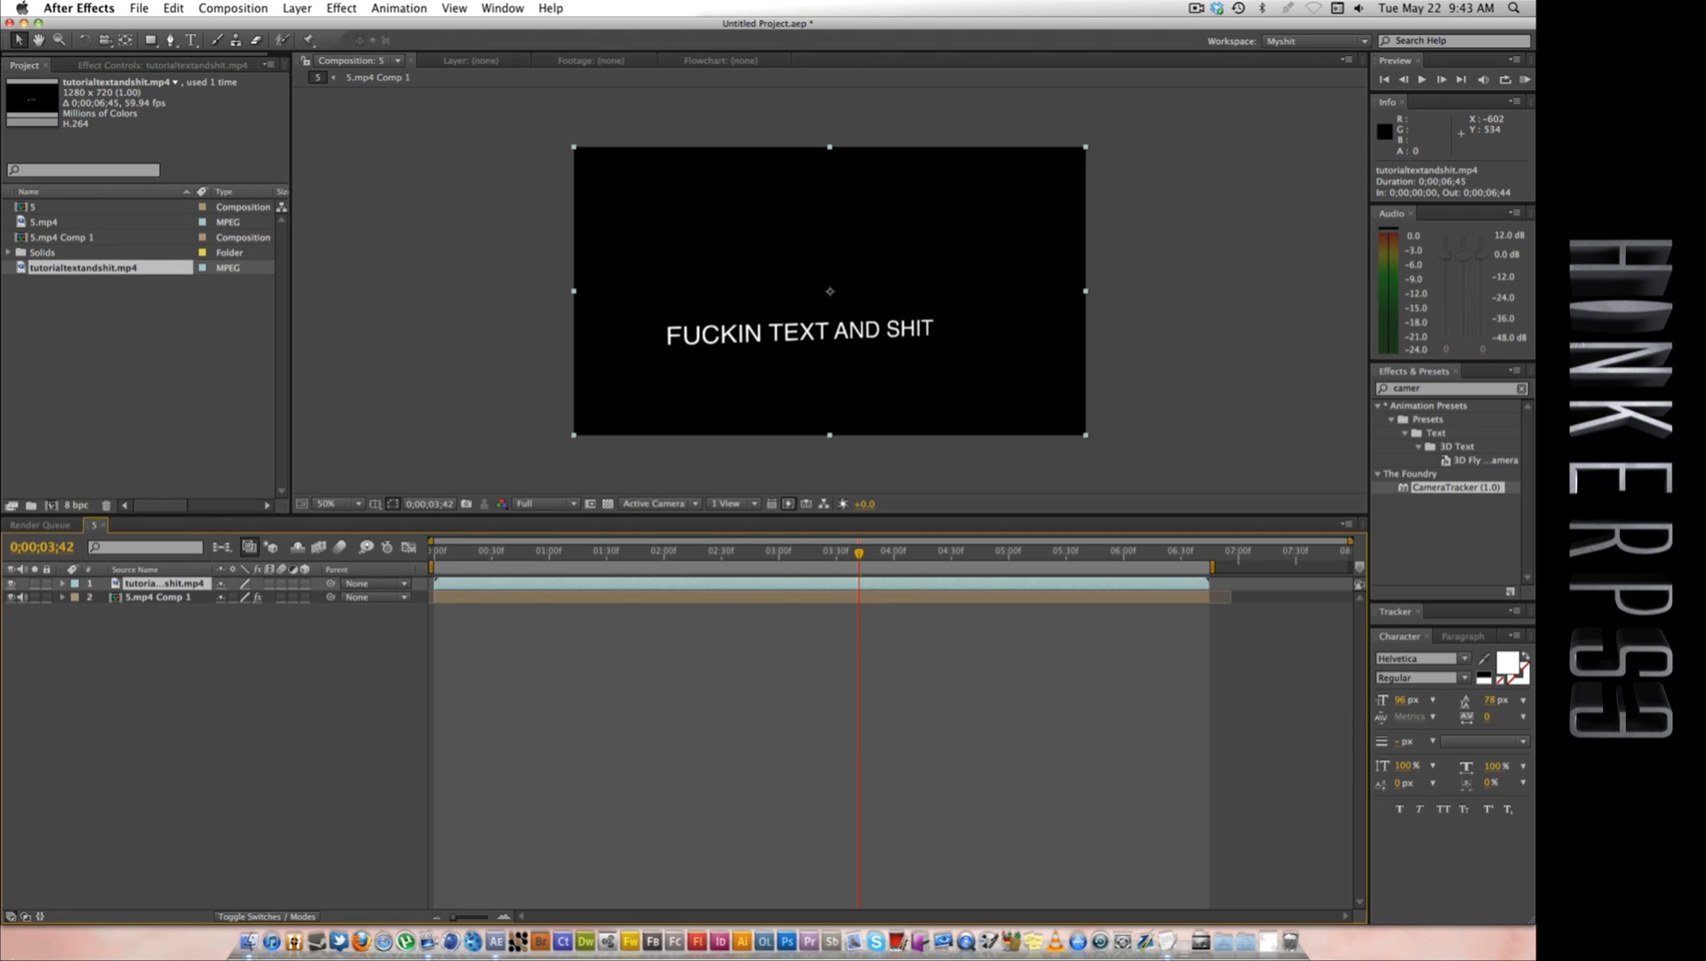
{"action": "left_click", "coordinate": [267, 917]}
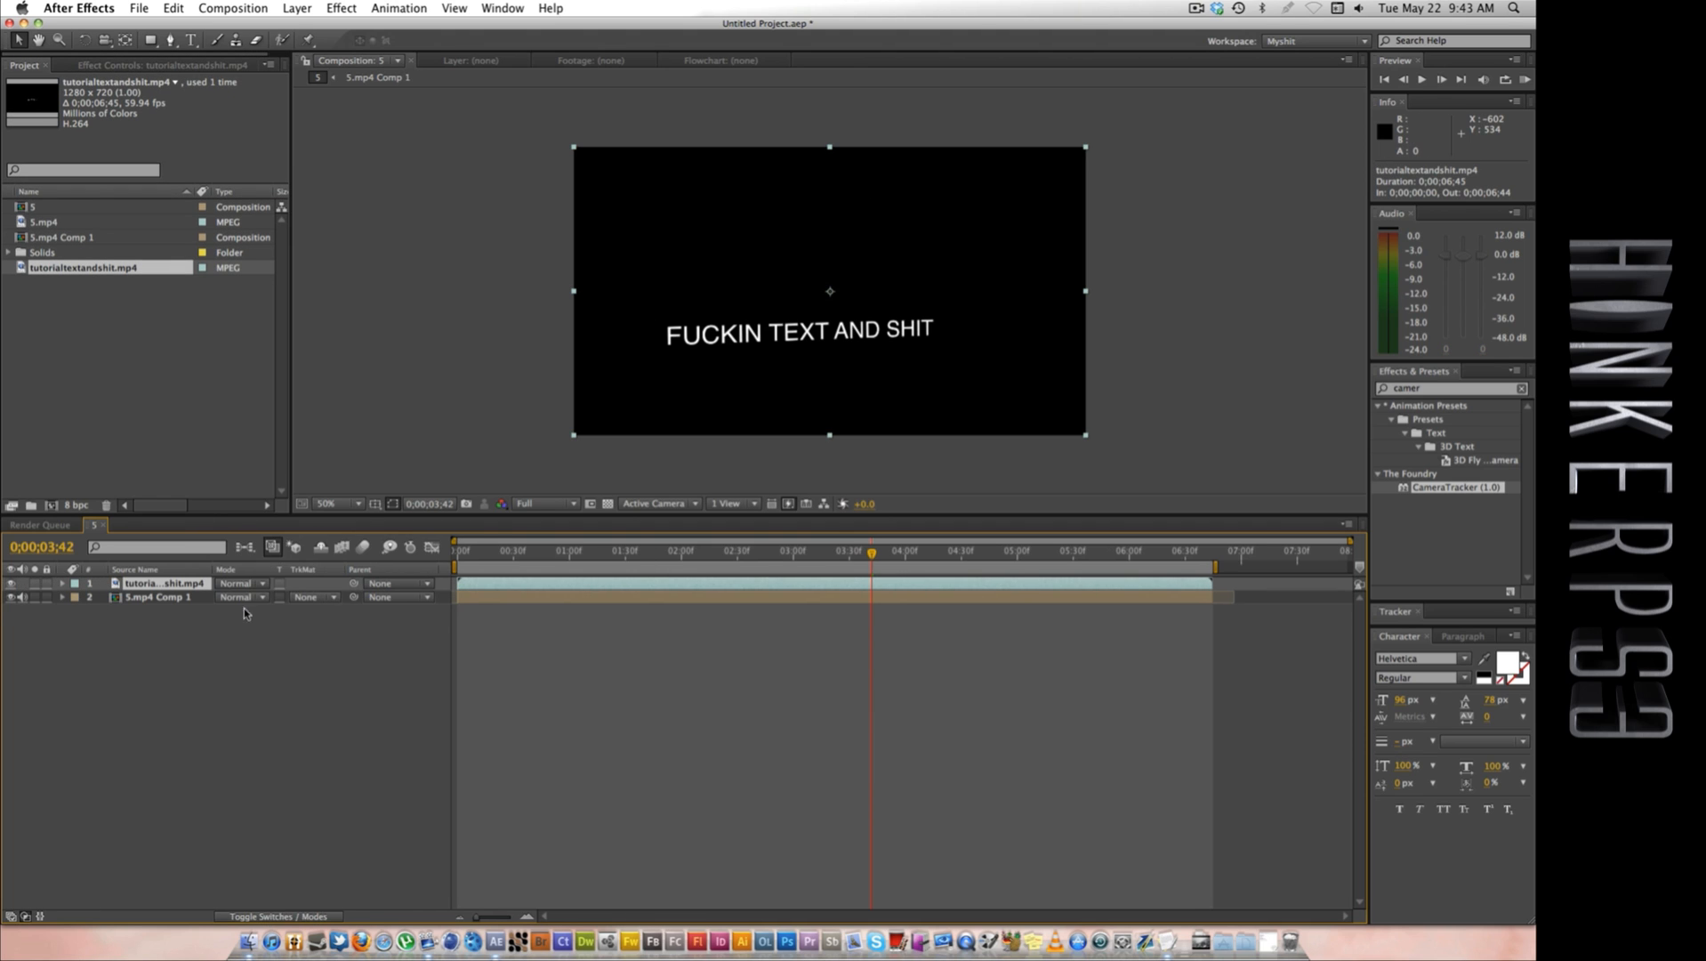
{"action": "left_click", "coordinate": [246, 581]}
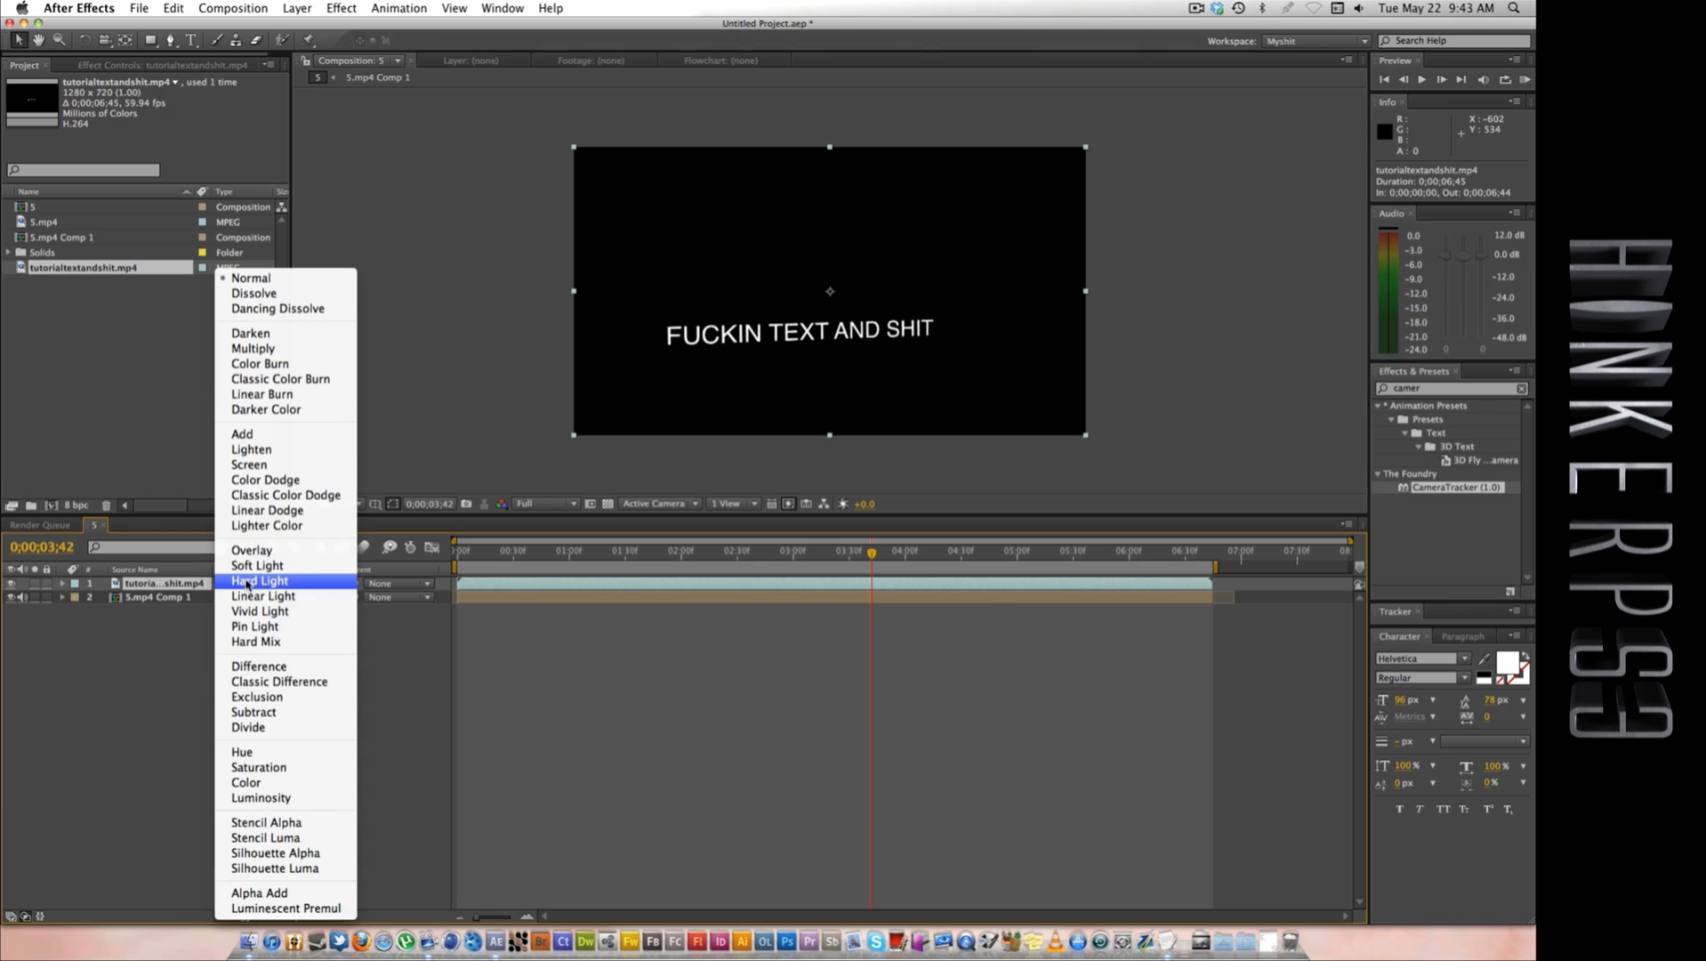
{"action": "left_click", "coordinate": [249, 436]}
Step: Lower the rendered text clip's opacity to 59% and check the text over the footage at other frames
{"action": "key", "text": "t"}
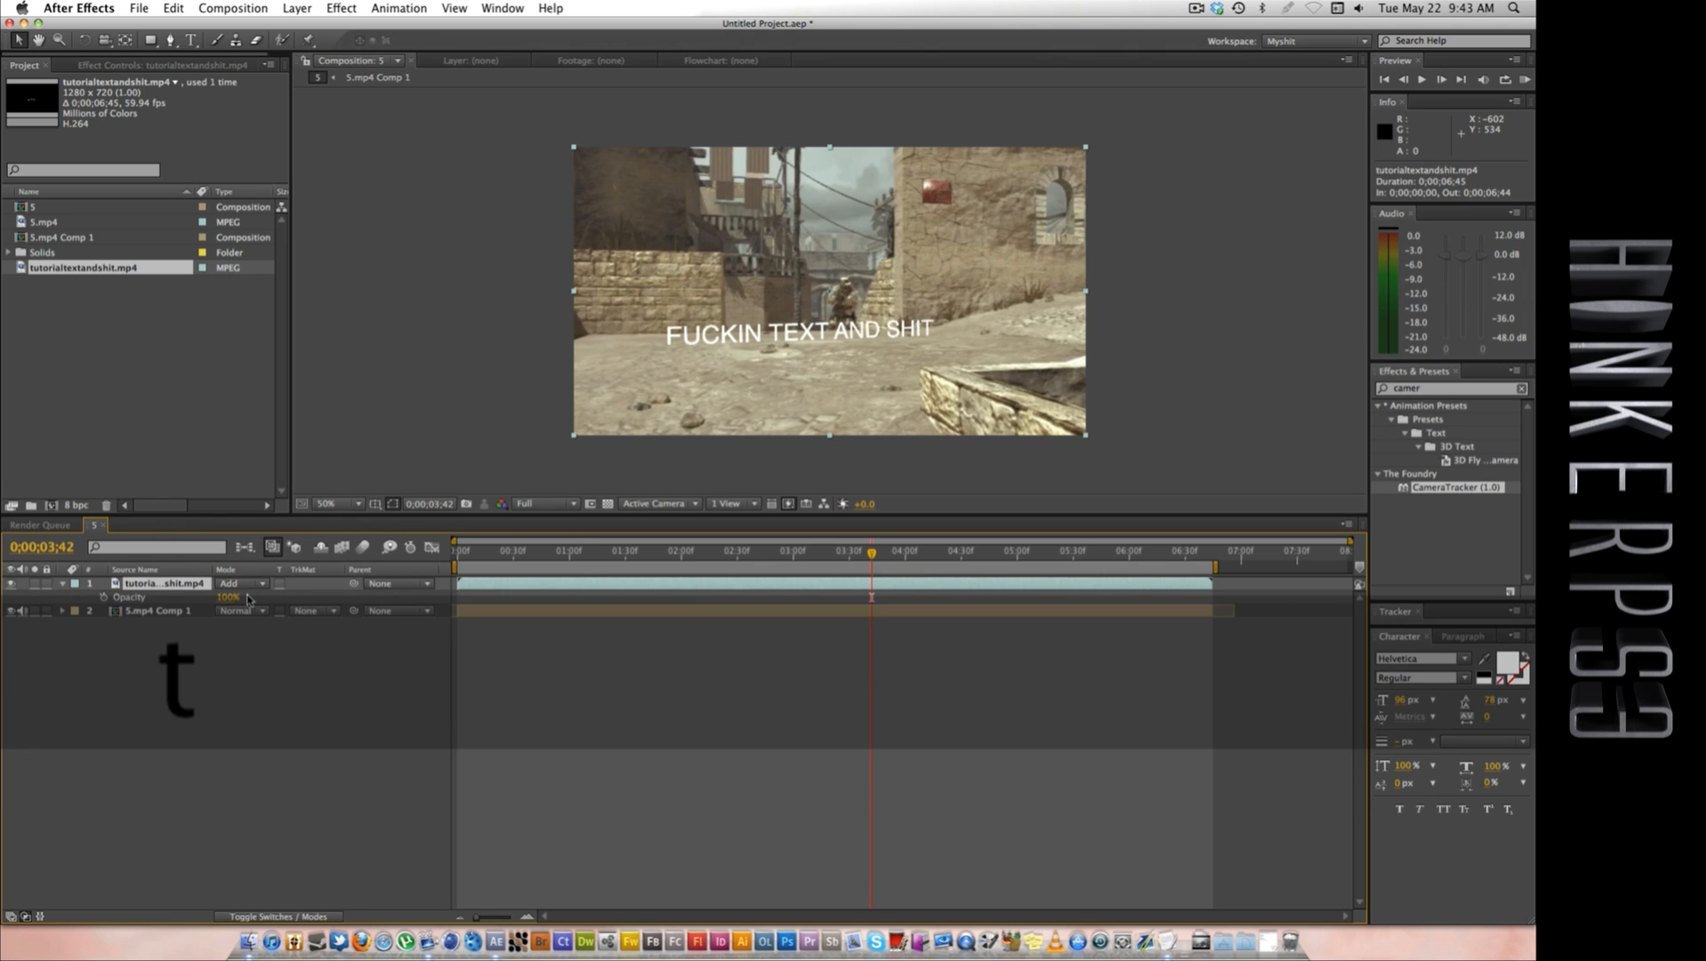
{"action": "left_click_drag", "start_coordinate": [227, 597], "coordinate": [190, 597]}
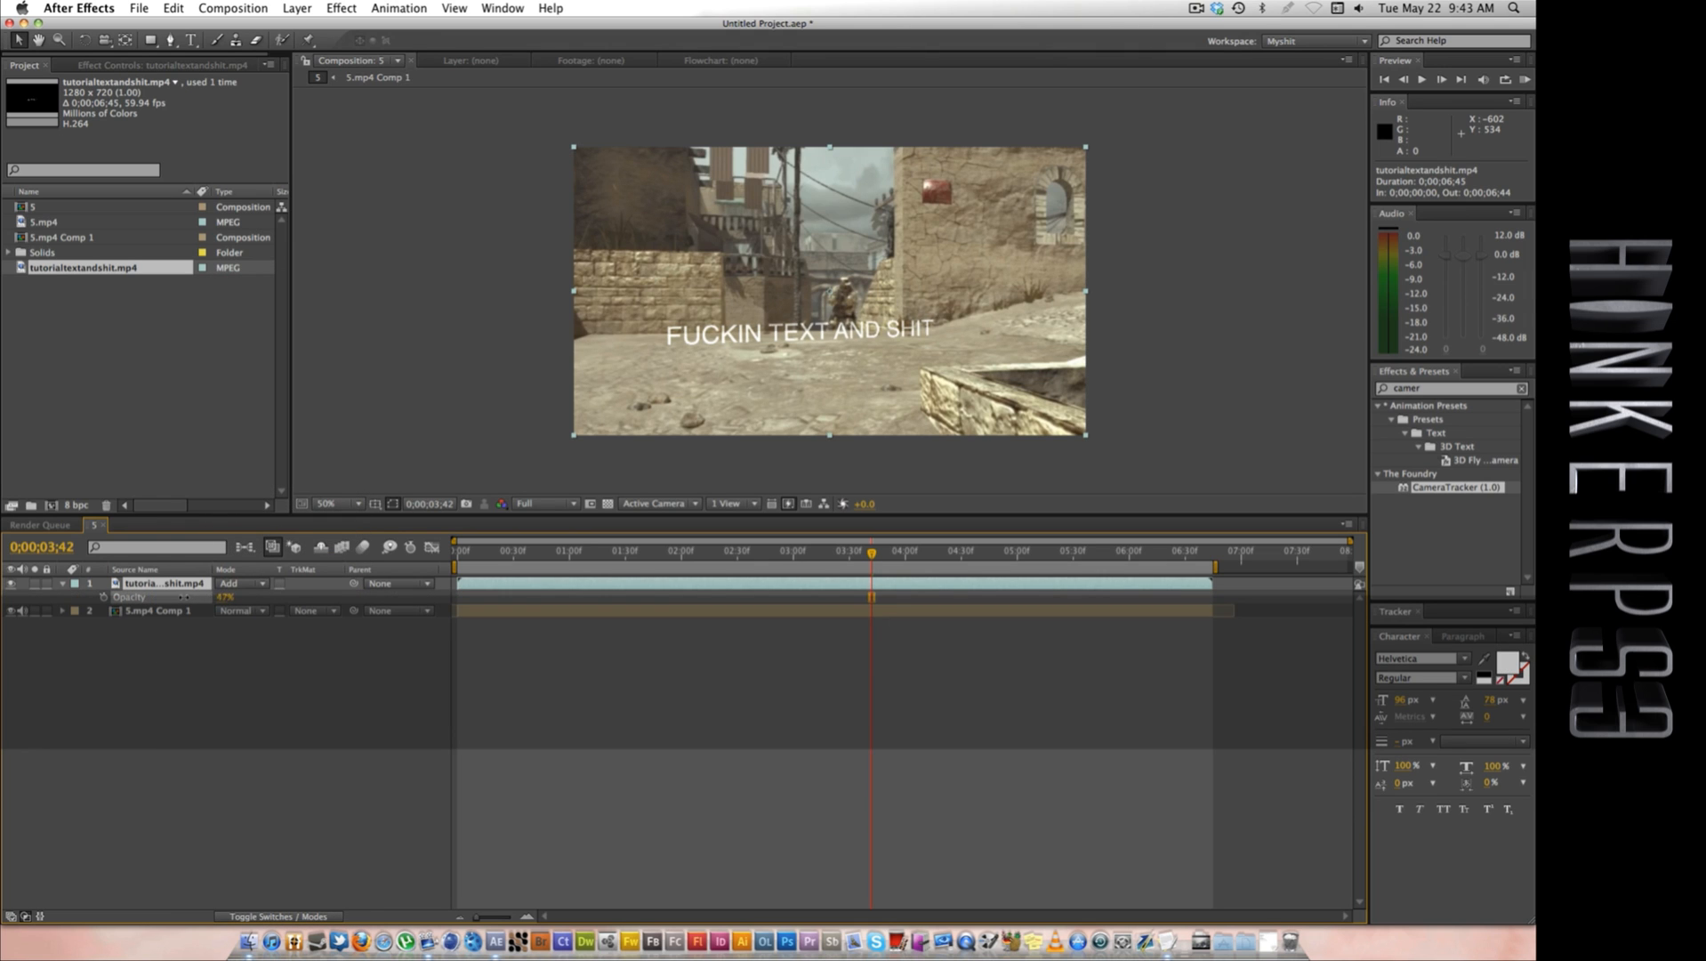
{"action": "left_click", "coordinate": [291, 712]}
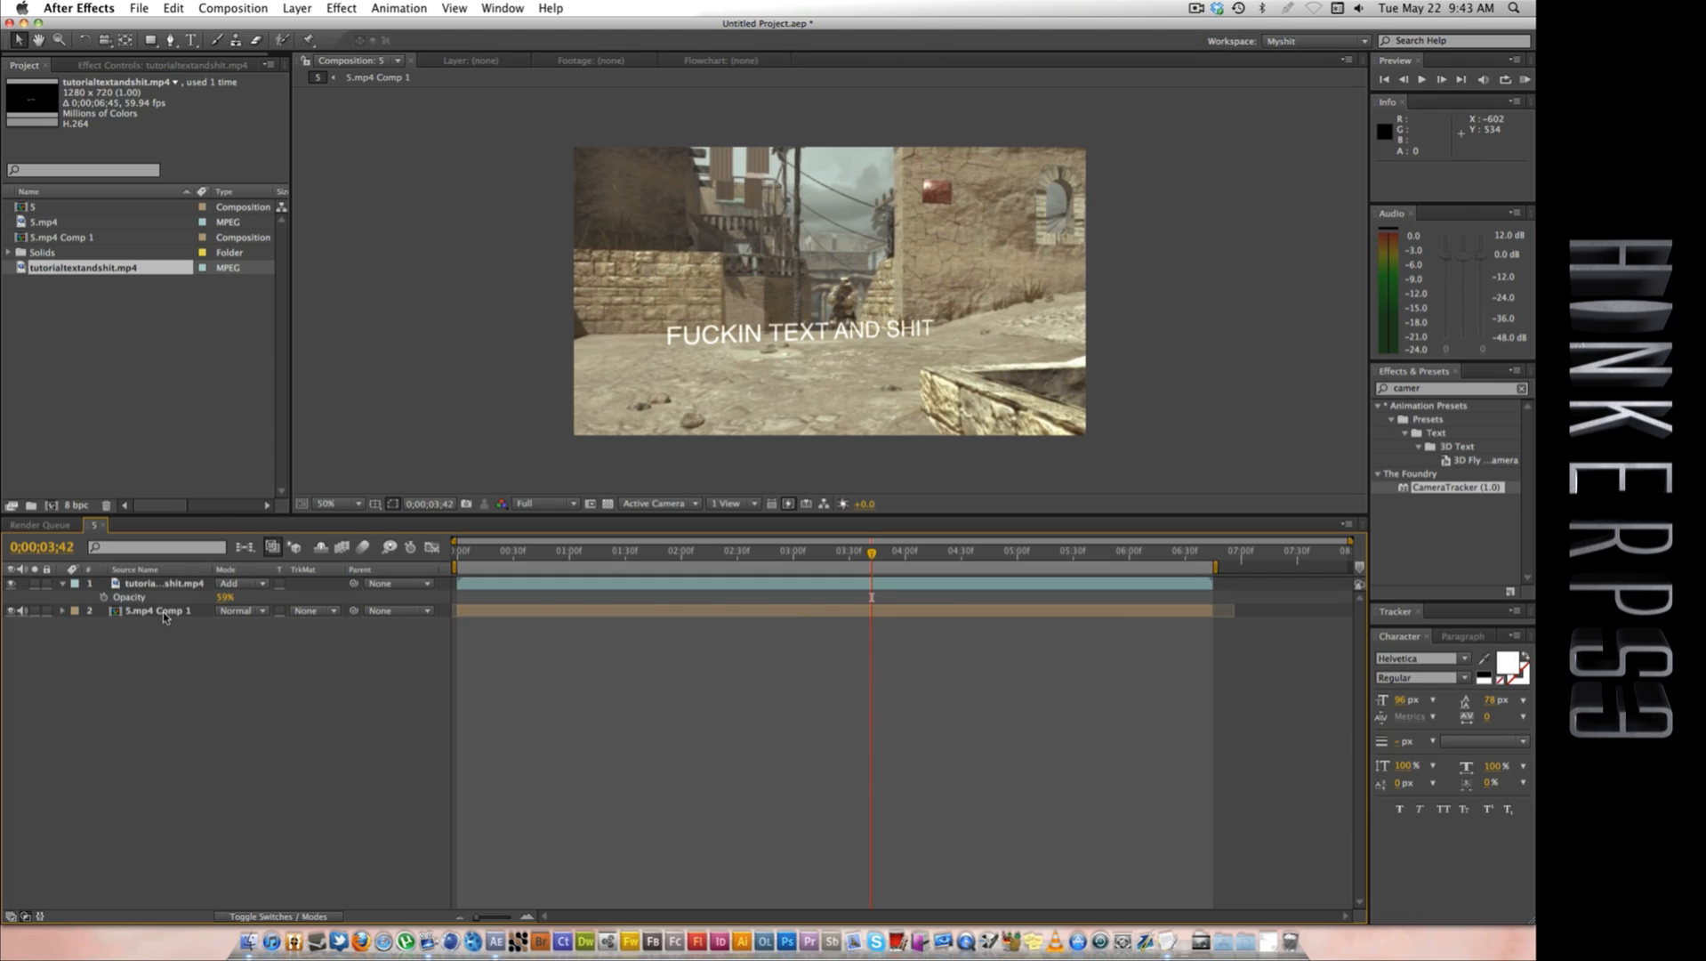
{"action": "left_click", "coordinate": [62, 583]}
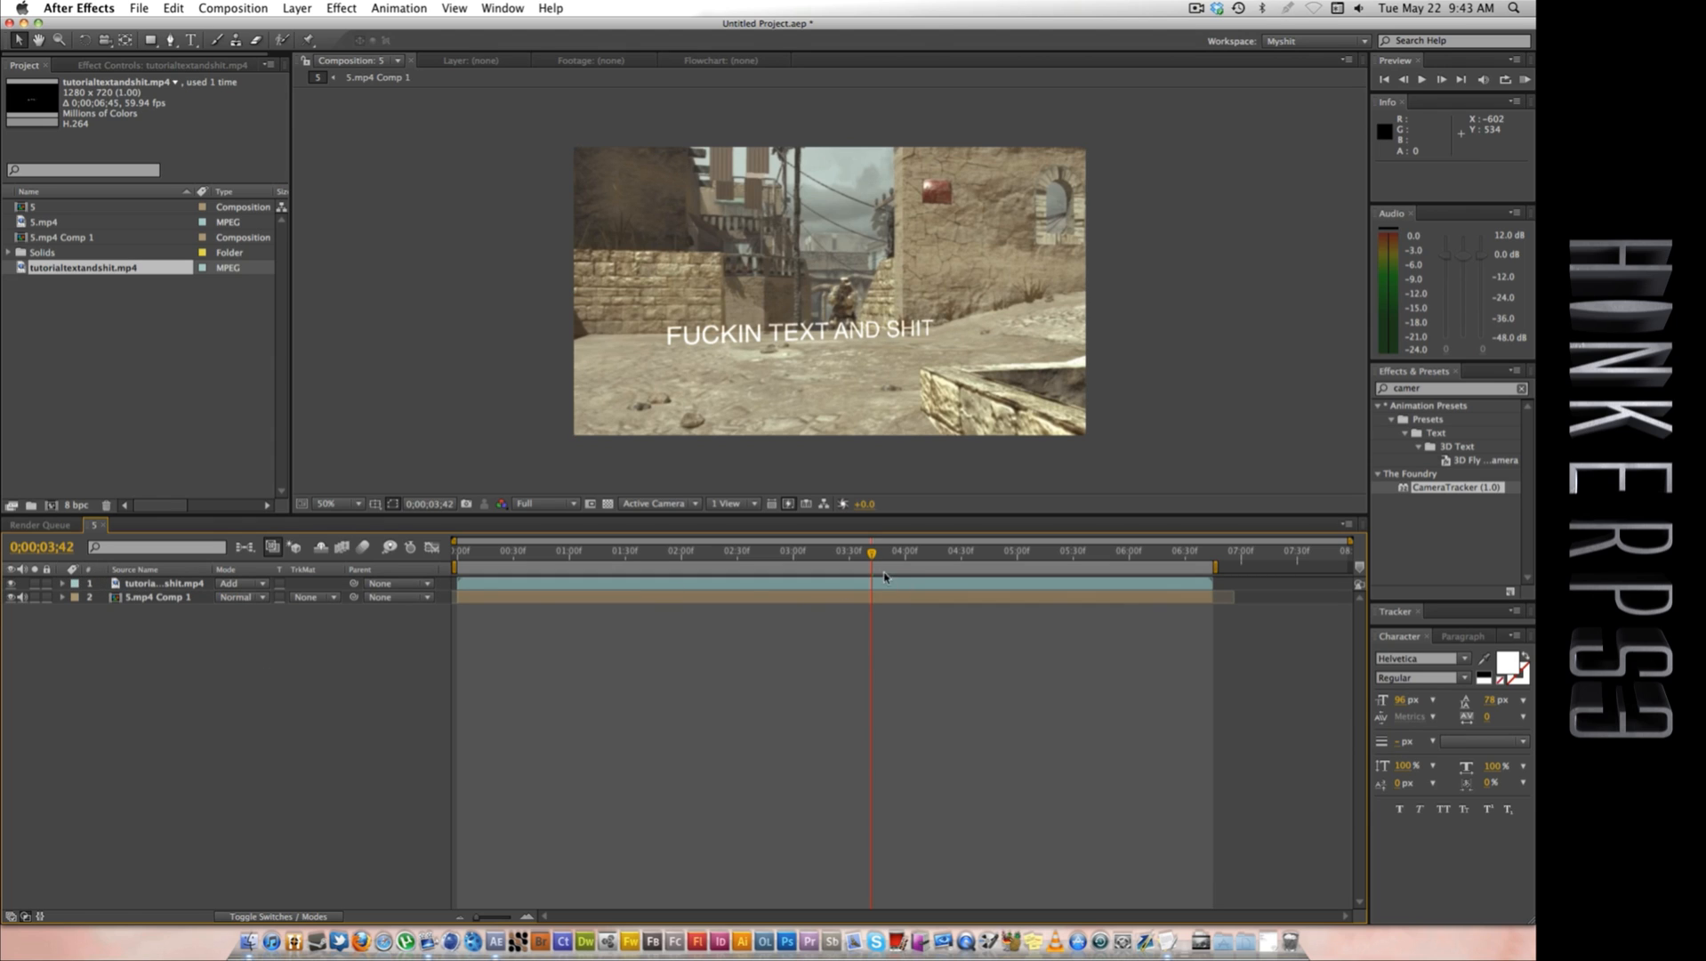
{"action": "left_click_drag", "start_coordinate": [872, 552], "coordinate": [921, 550]}
{"action": "left_click_drag", "start_coordinate": [1022, 551], "coordinate": [836, 551]}
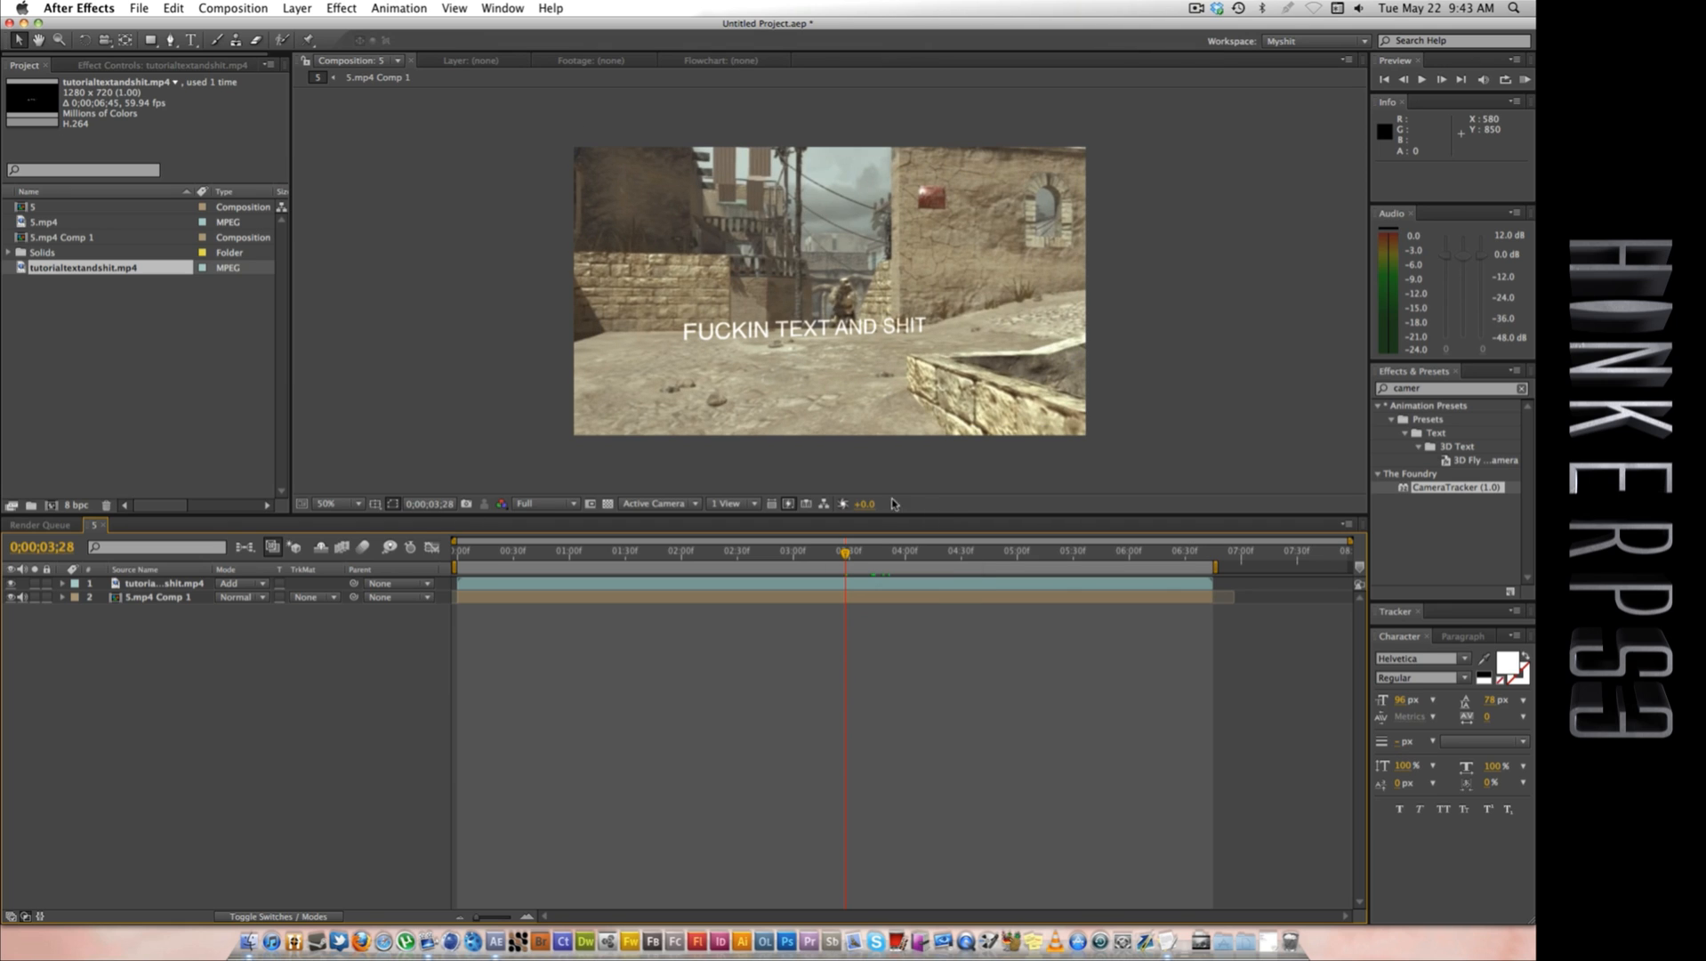
Step: Try 65% opacity on the tutorialtextandshit.mp4 layer, and settle on 75%
{"action": "key", "text": "t"}
{"action": "left_click", "coordinate": [228, 597]}
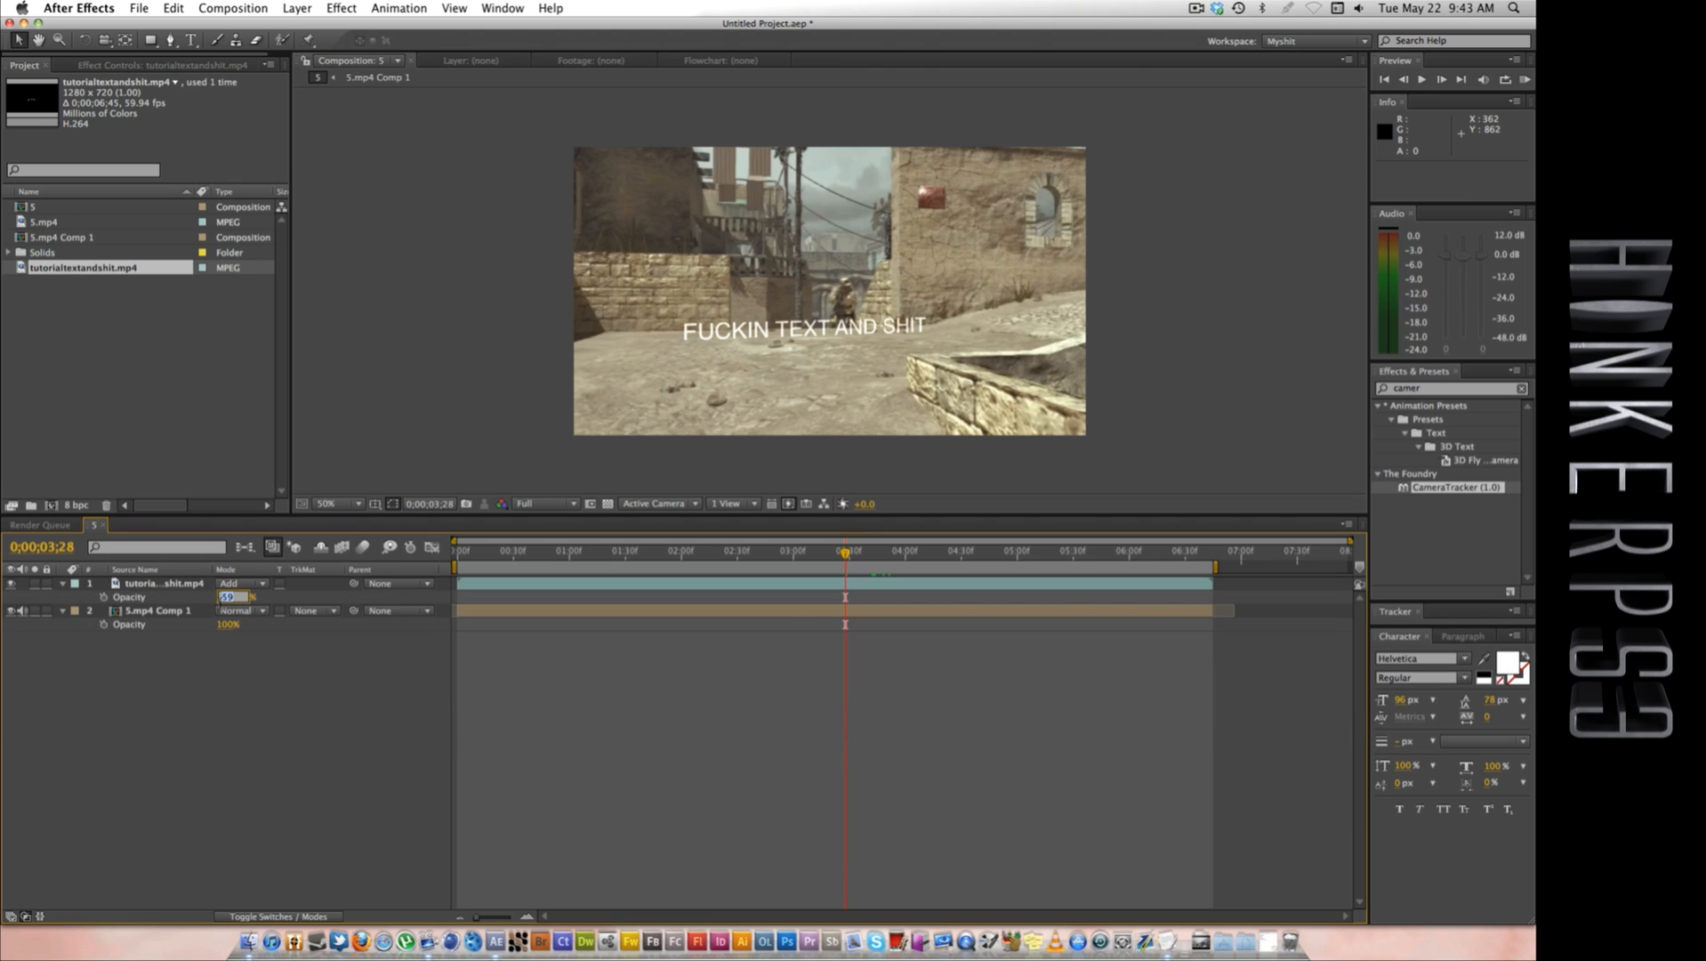
{"action": "type", "text": "65"}
{"action": "left_click", "coordinate": [178, 682]}
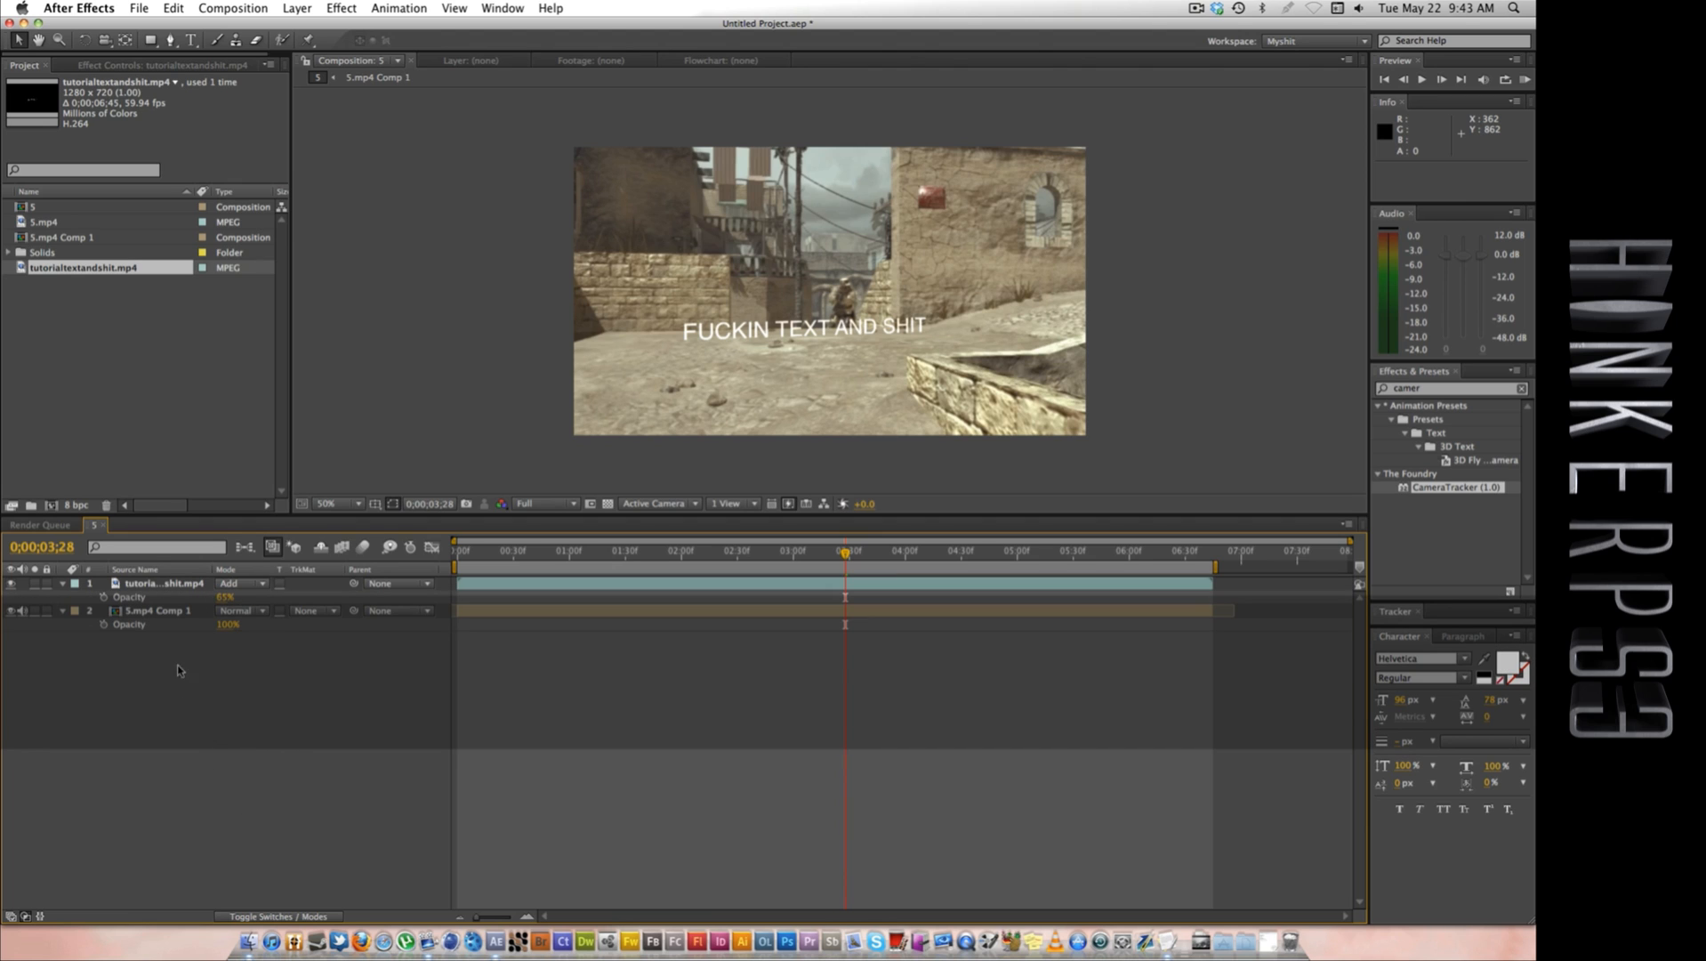
{"action": "left_click", "coordinate": [223, 598]}
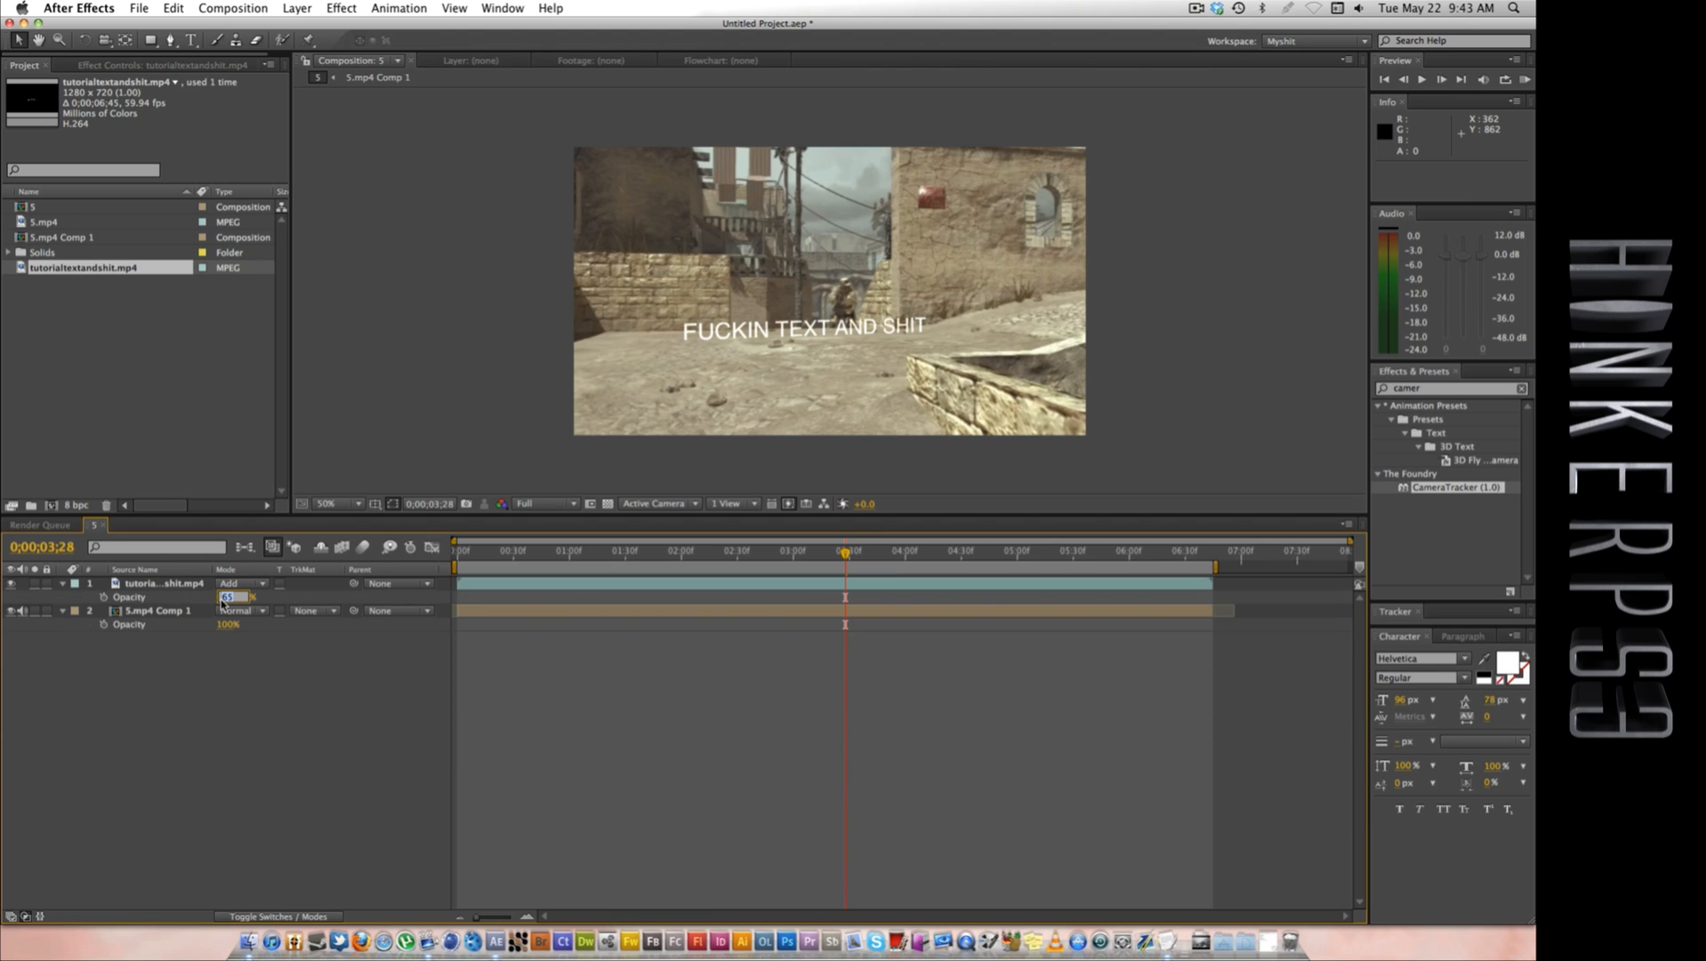
{"action": "type", "text": "75"}
{"action": "left_click", "coordinate": [182, 762]}
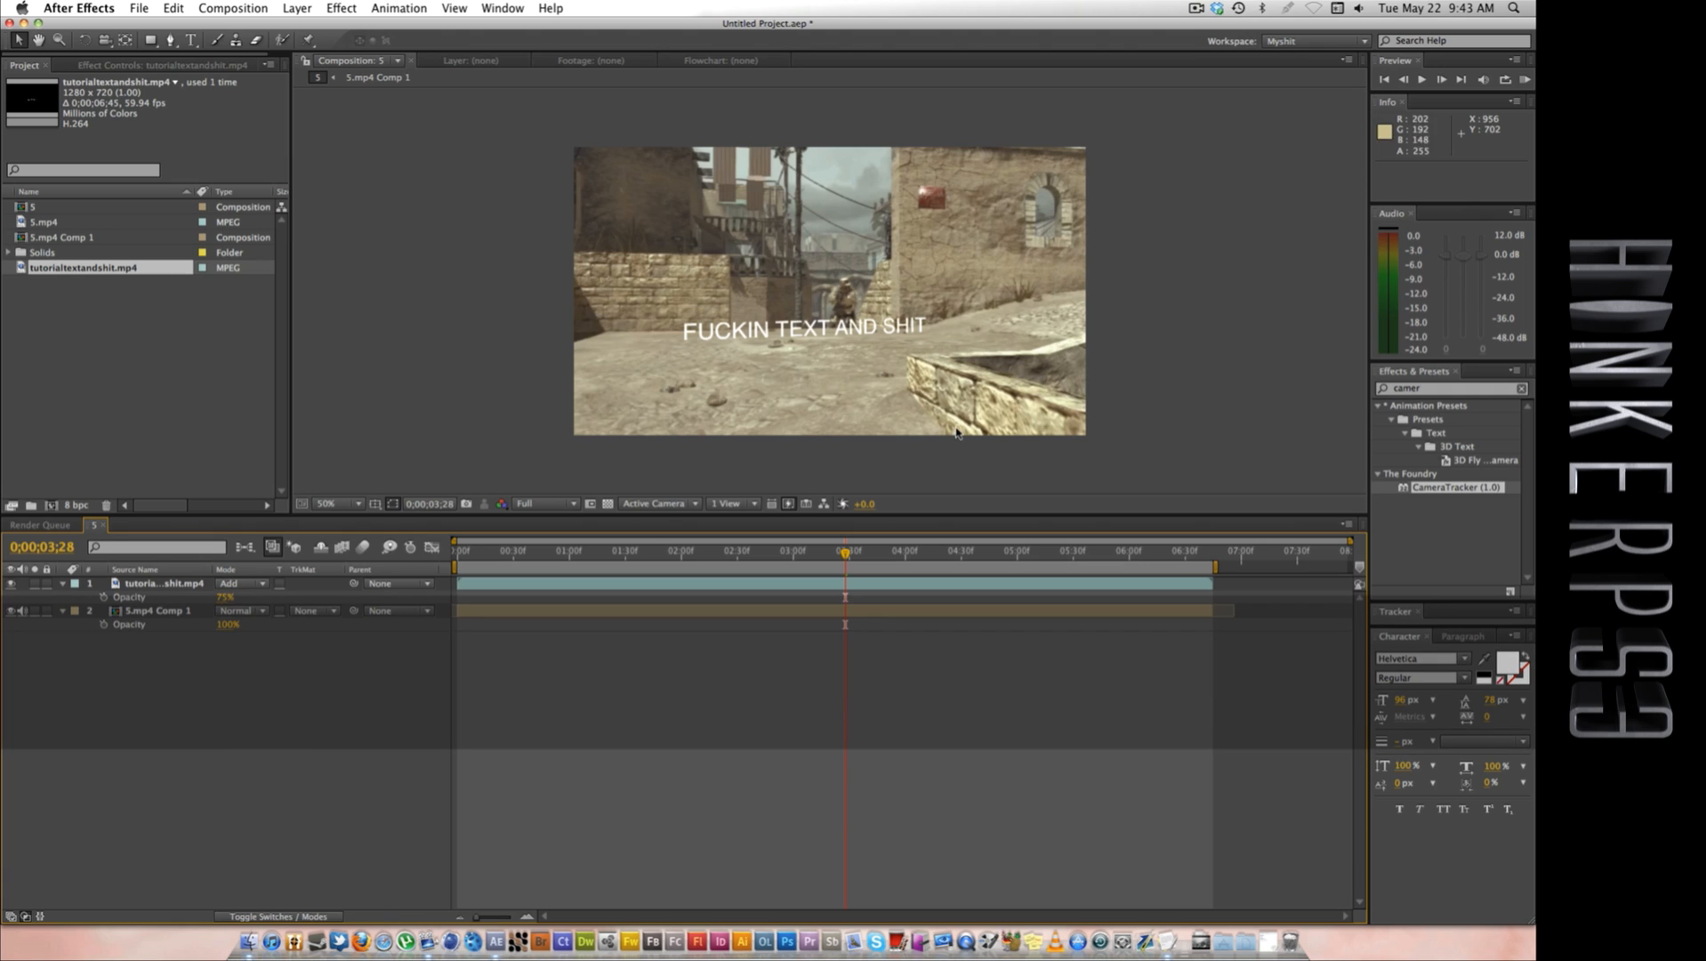
Step: Set the preview resolution to Half, collapse both layers' properties and check the composite at other frames
{"action": "left_click", "coordinate": [72, 583]}
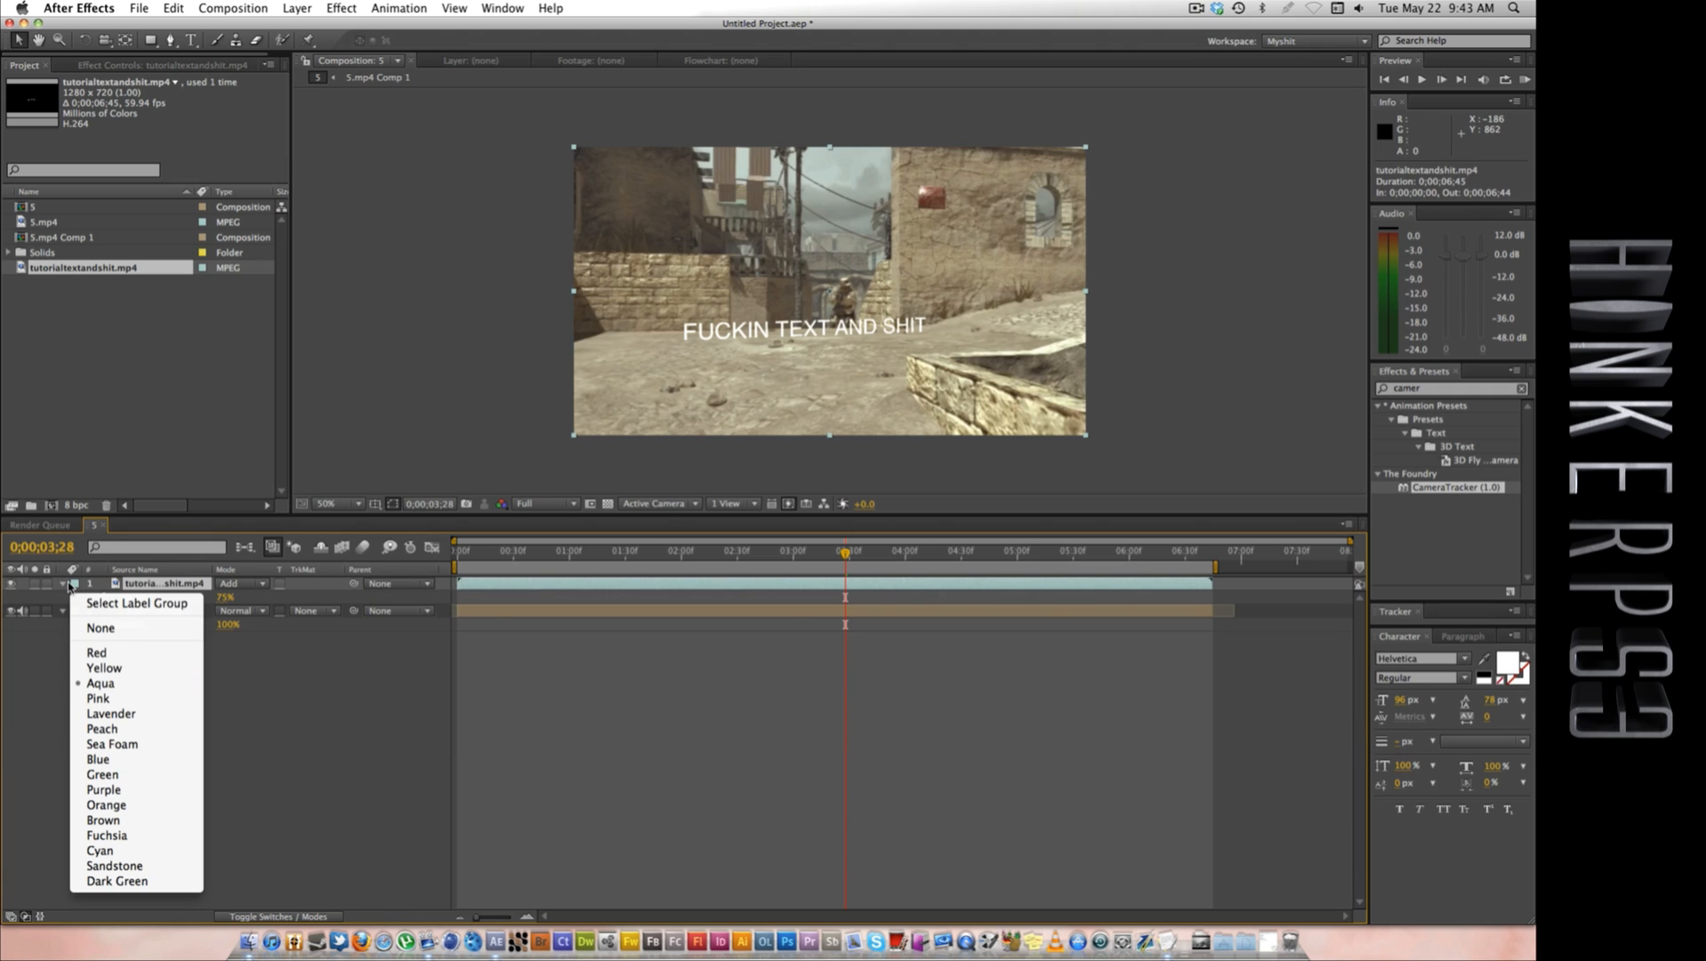
{"action": "left_click", "coordinate": [354, 717]}
{"action": "left_click", "coordinate": [521, 502]}
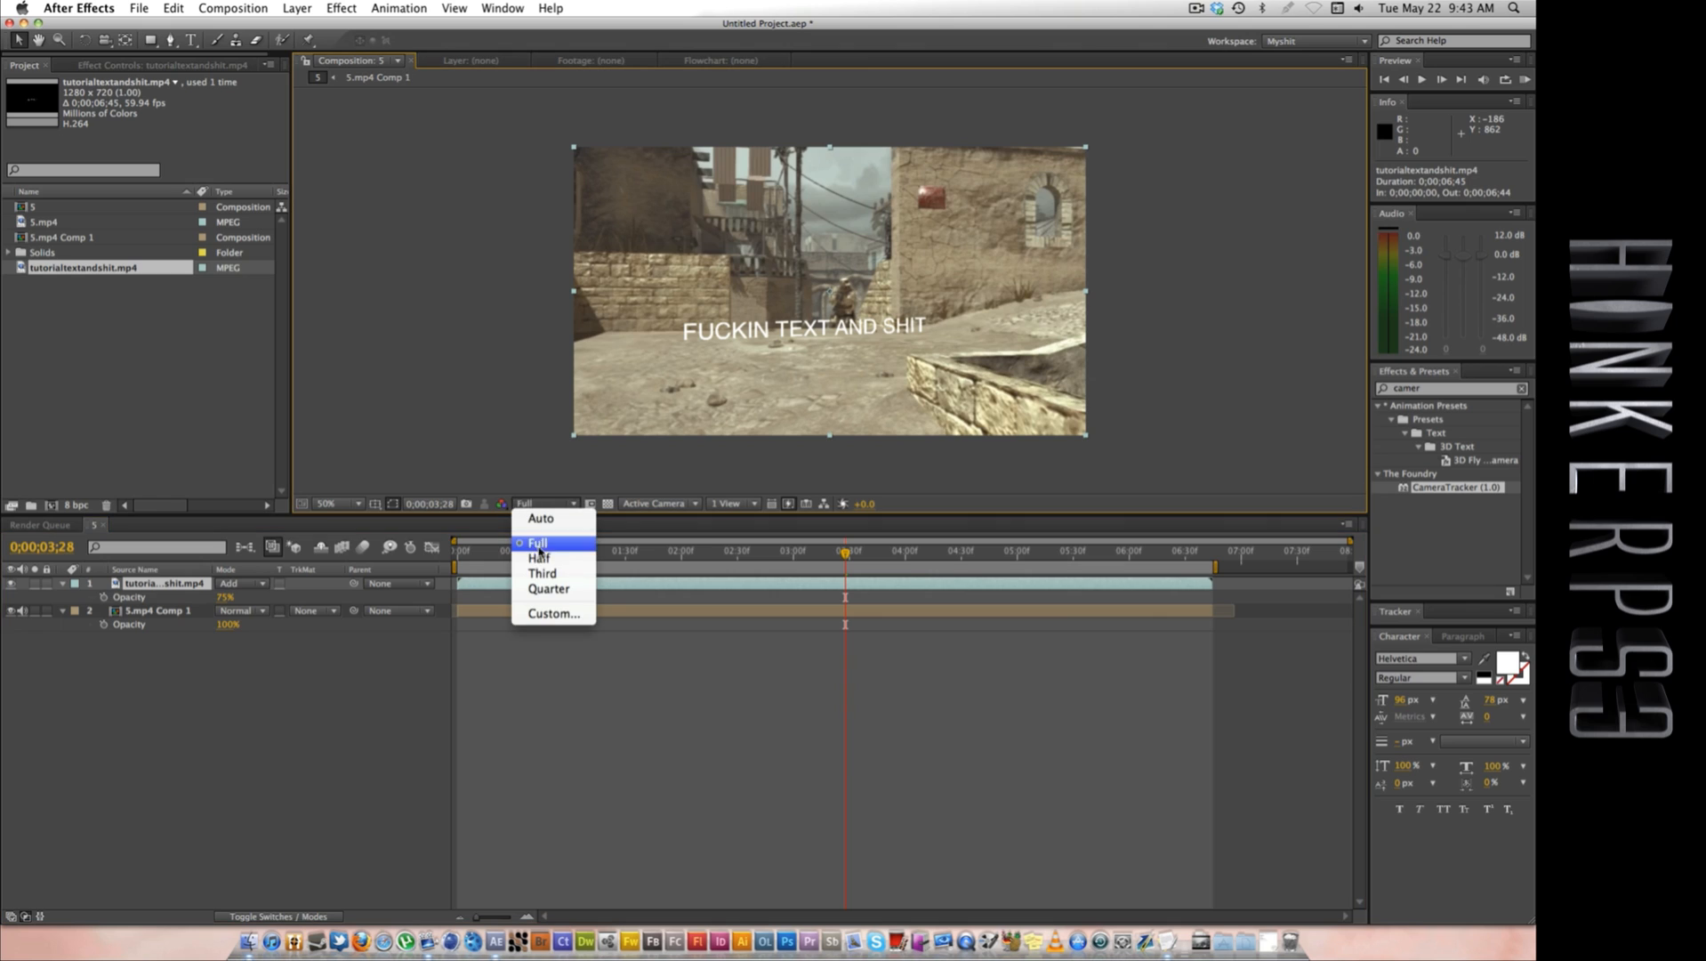
{"action": "left_click", "coordinate": [539, 559]}
{"action": "left_click", "coordinate": [63, 584]}
{"action": "left_click", "coordinate": [62, 597]}
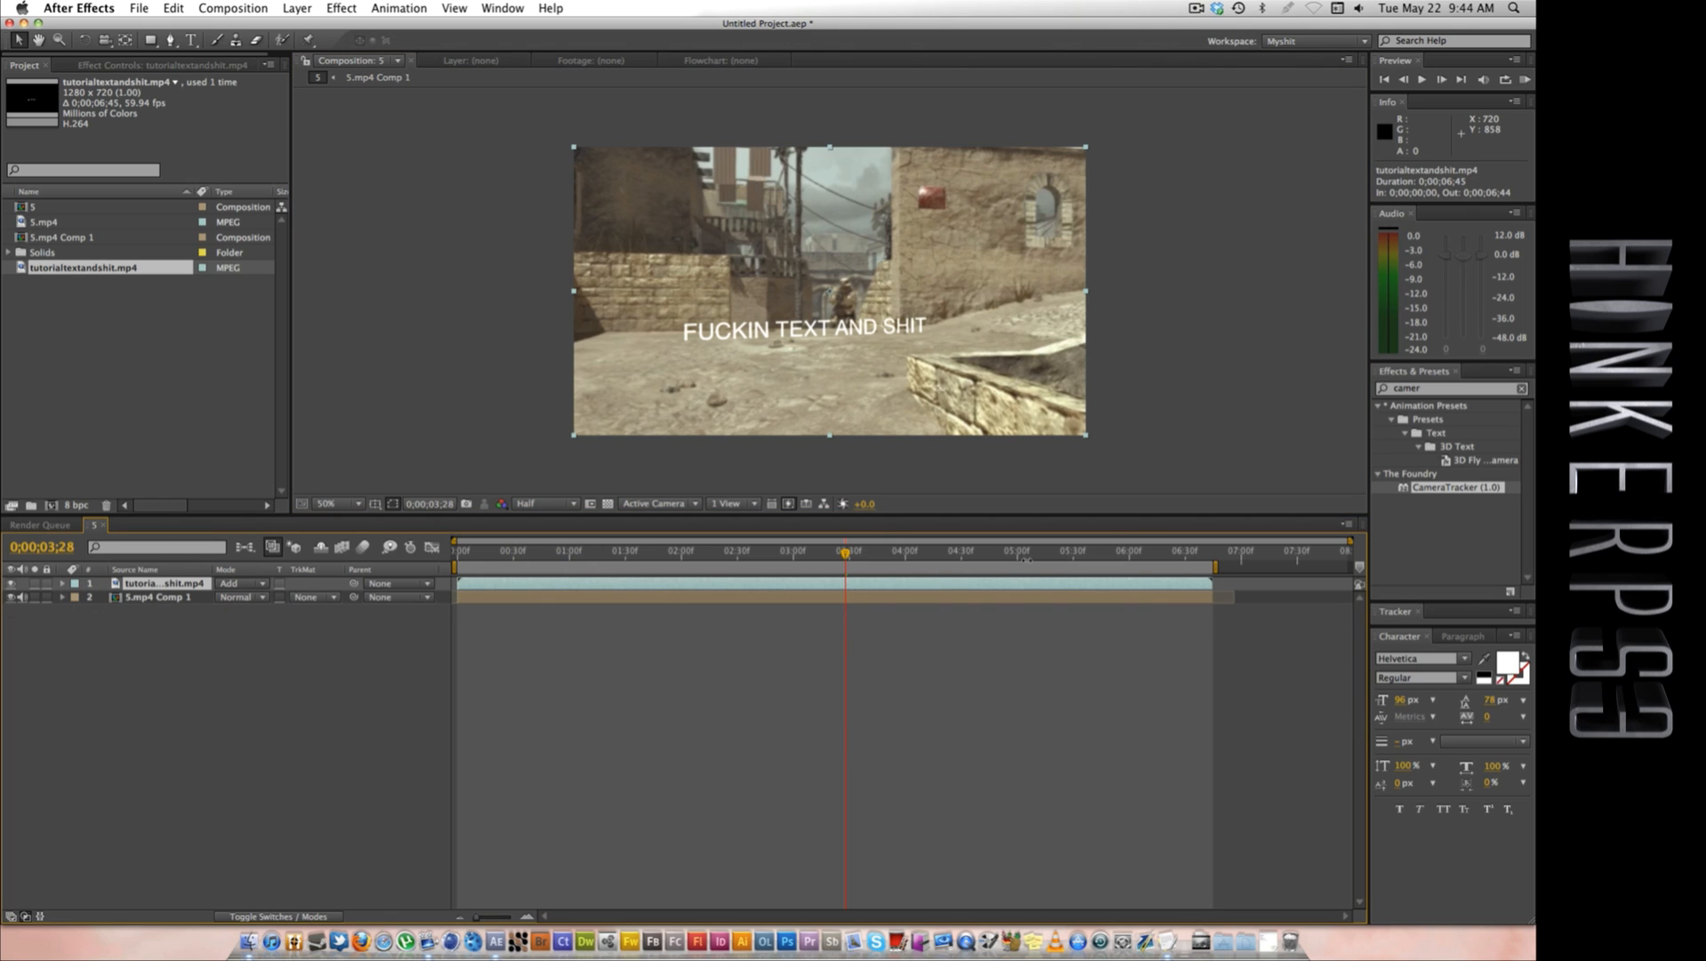
{"action": "left_click_drag", "start_coordinate": [845, 552], "coordinate": [999, 552]}
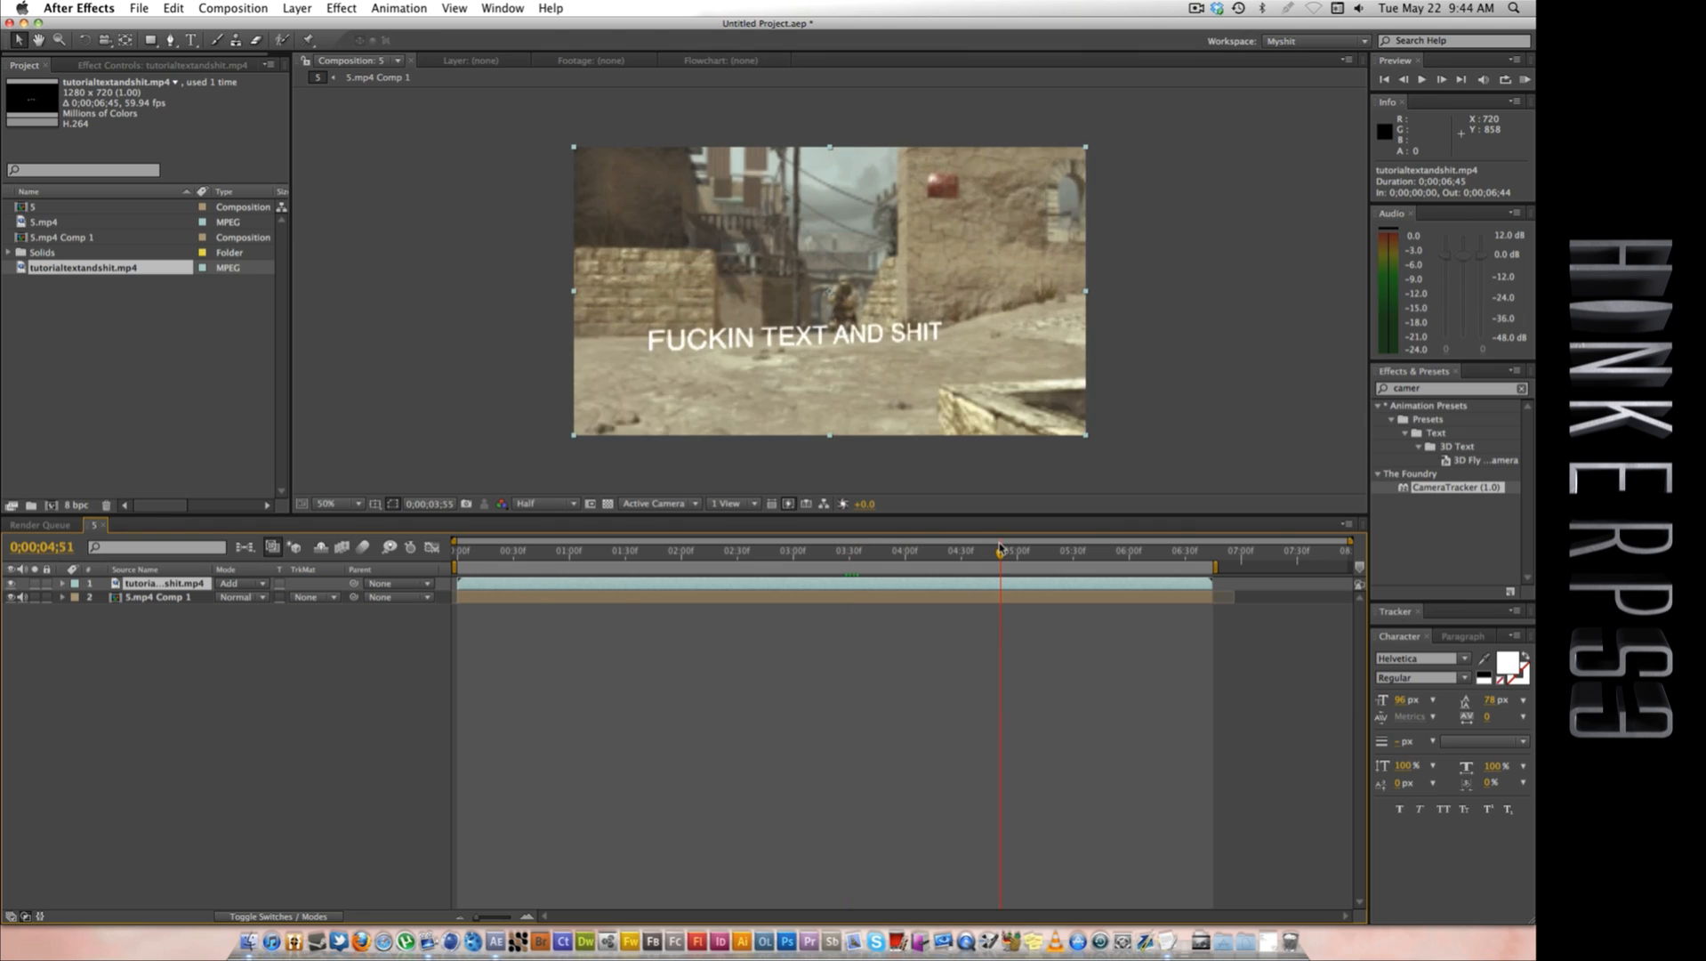
Step: Pre-compose the text clip and 5.mp4 Comp 1 layers together, and trim the composition to the work area
{"action": "left_click", "coordinate": [732, 597], "text": "shift"}
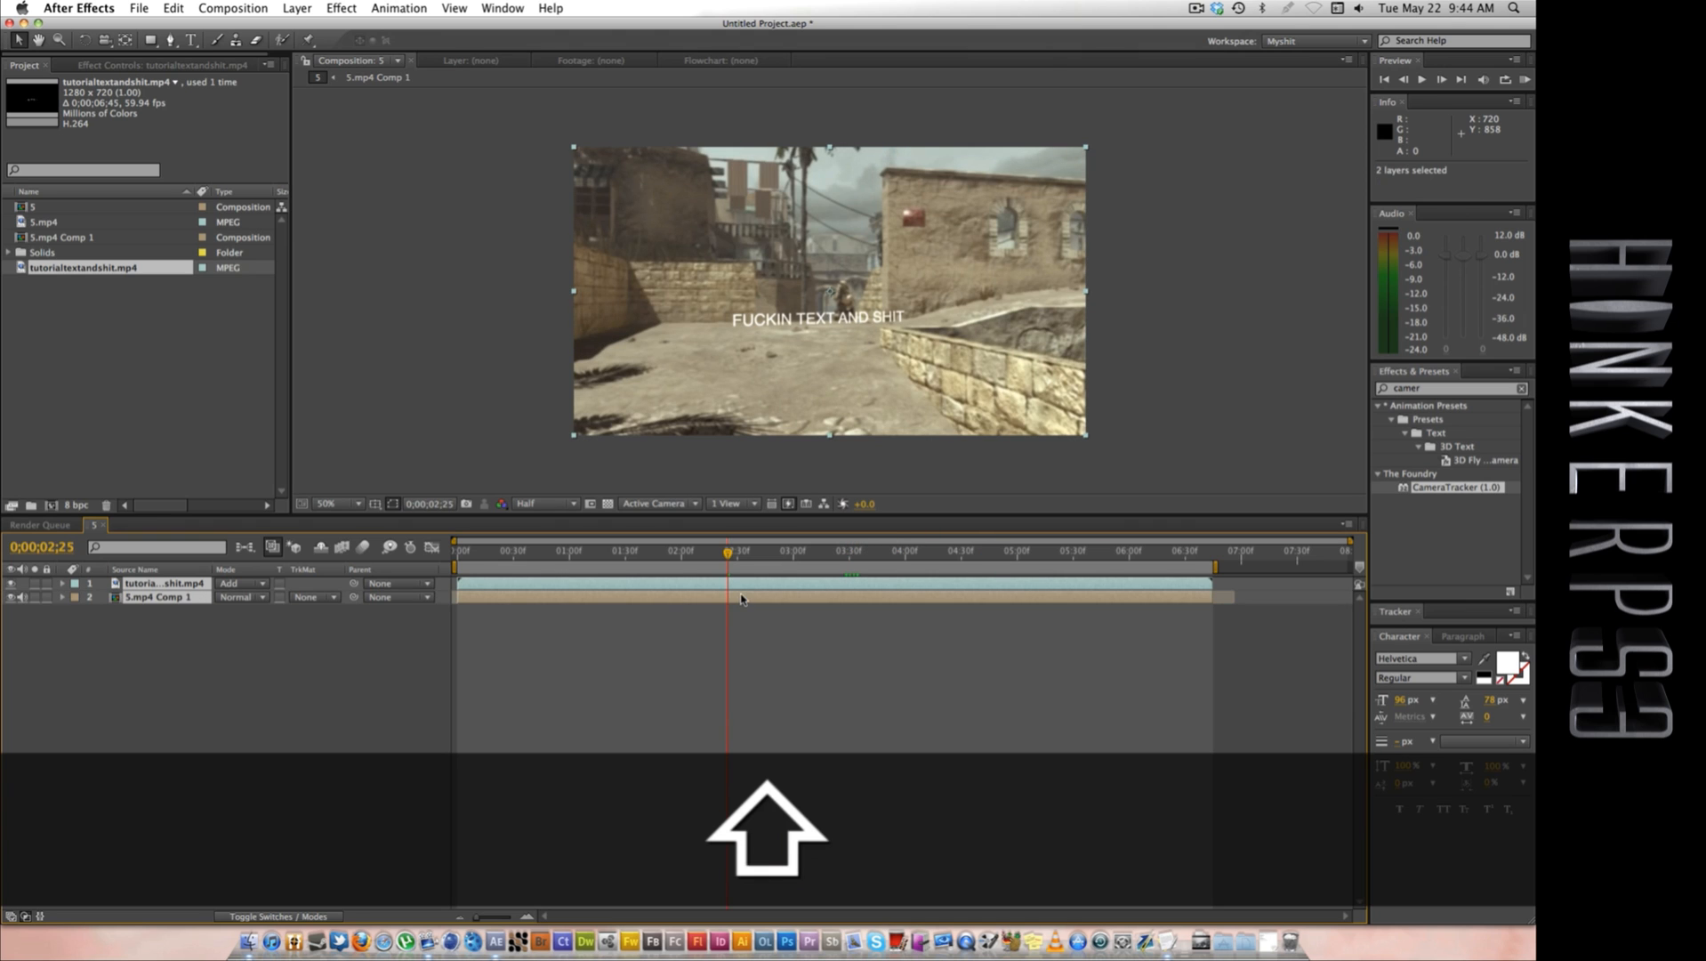
{"action": "key", "text": "super+shift+c"}
{"action": "left_click", "coordinate": [694, 297]}
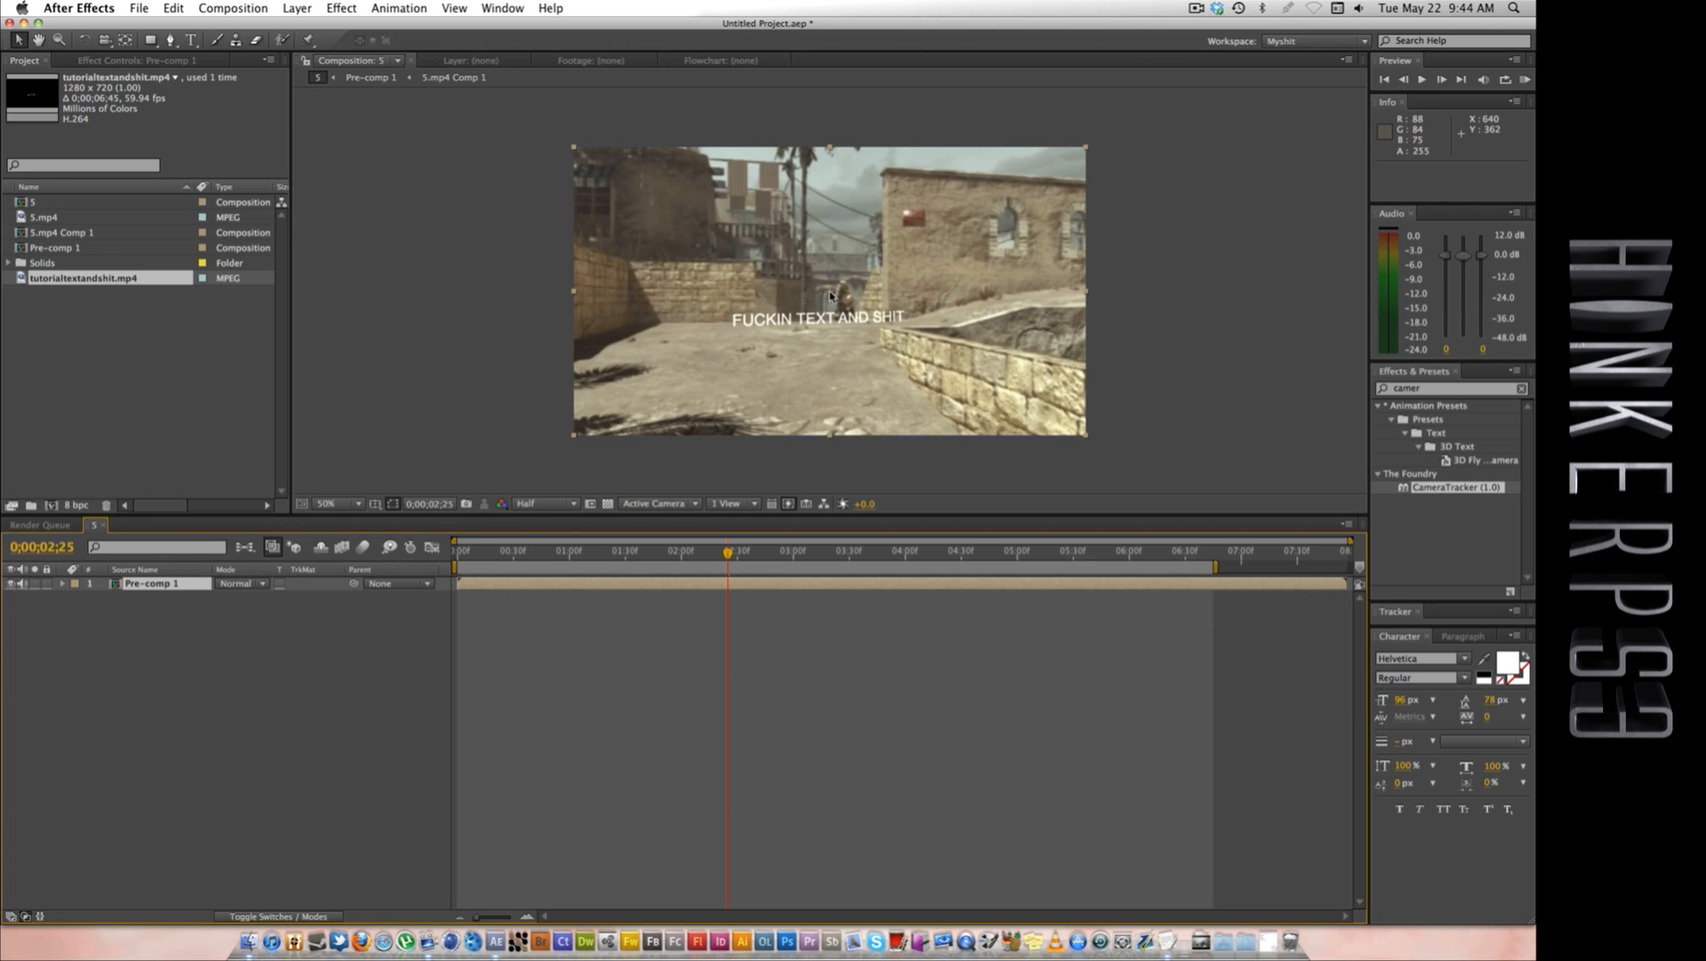
{"action": "right_click", "coordinate": [898, 567]}
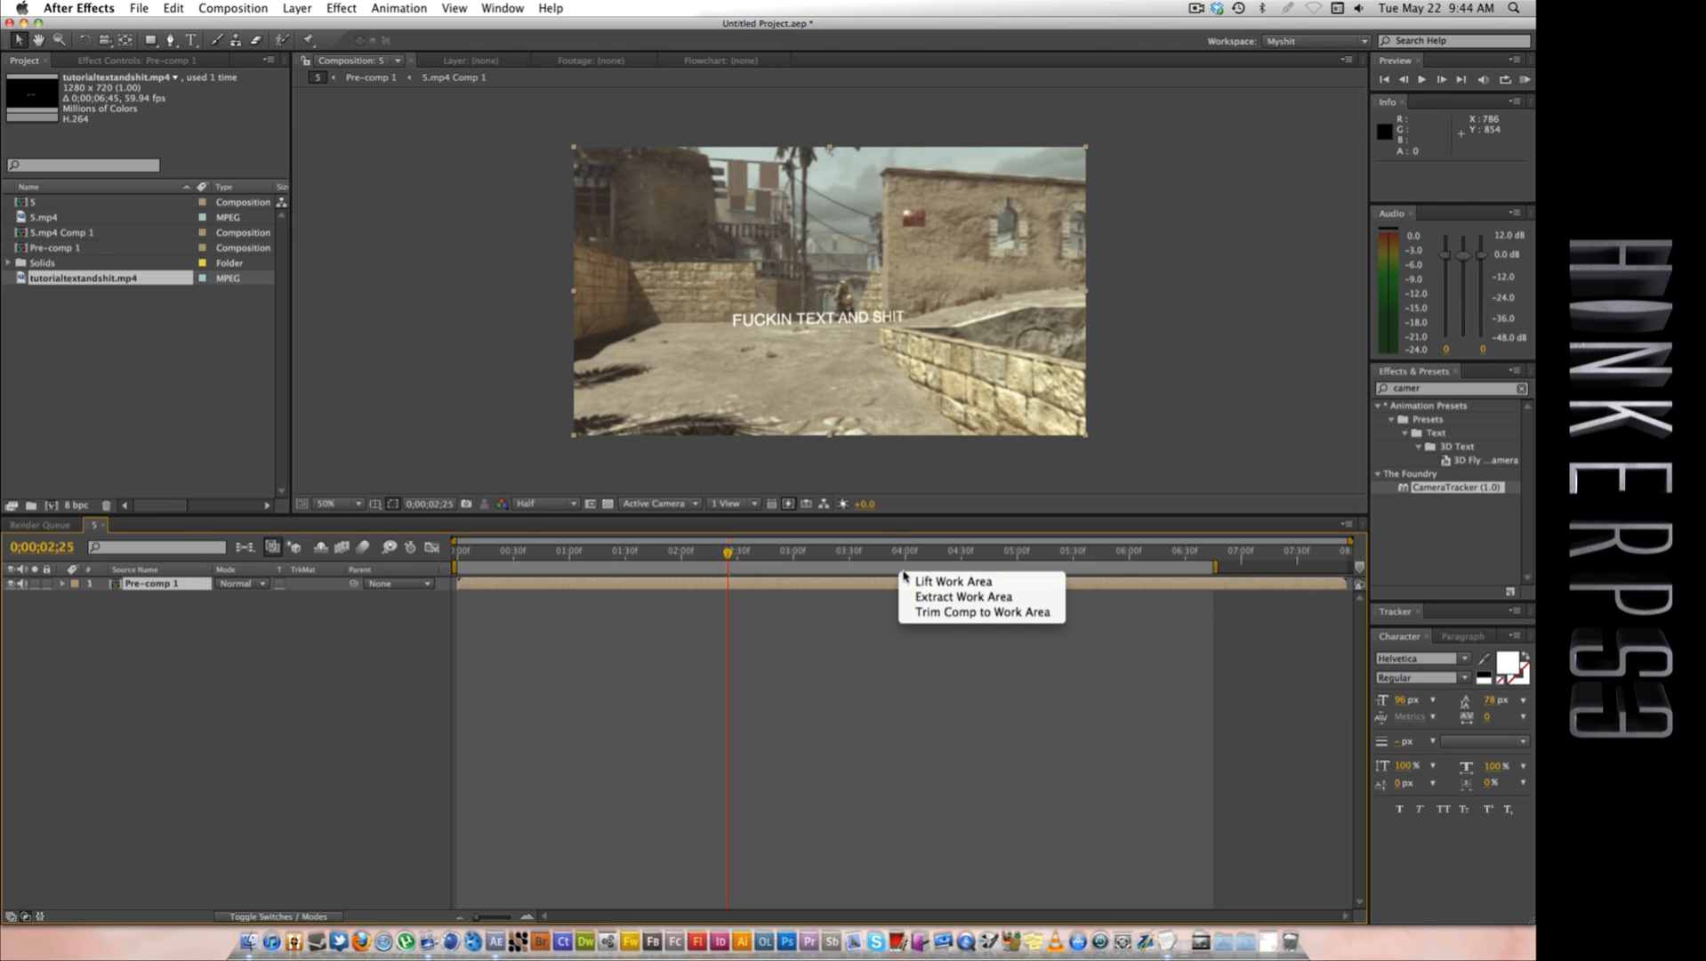
{"action": "left_click", "coordinate": [970, 612]}
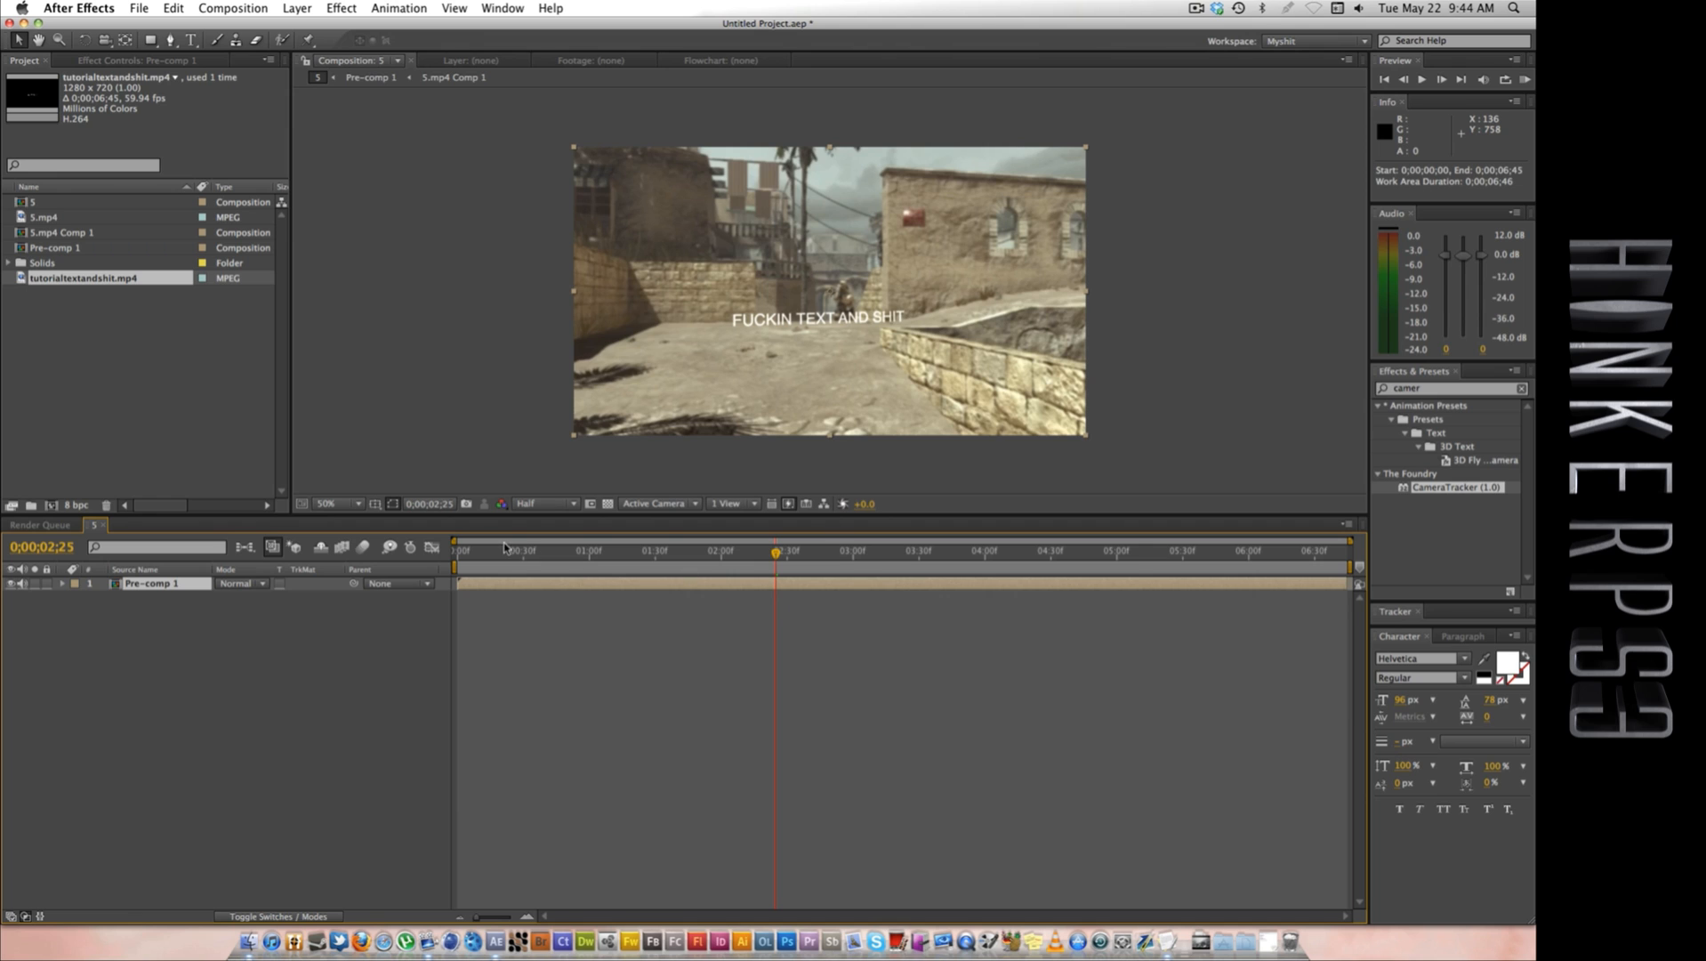
Step: Try time-reversing the whole Pre-comp 1 layer, and undo the reversal
{"action": "right_click", "coordinate": [539, 586]}
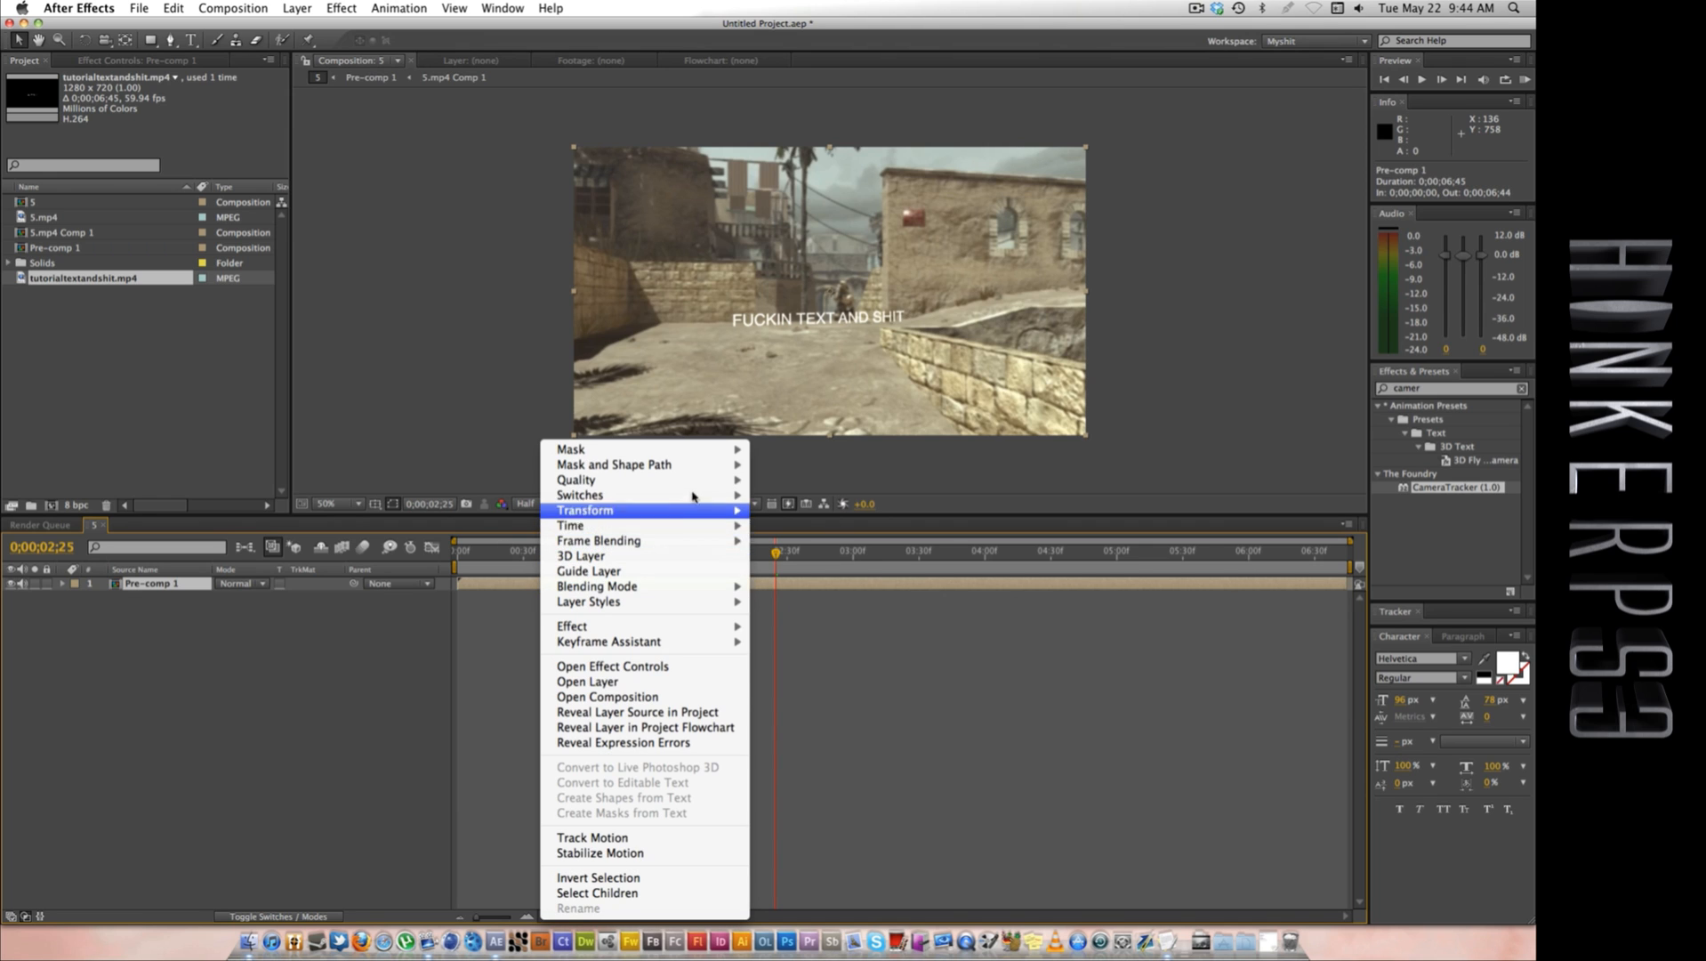
{"action": "mouse_move", "coordinate": [694, 526]}
{"action": "left_click", "coordinate": [828, 541]}
{"action": "left_click_drag", "start_coordinate": [467, 553], "coordinate": [860, 550]}
{"action": "key", "text": "super+z"}
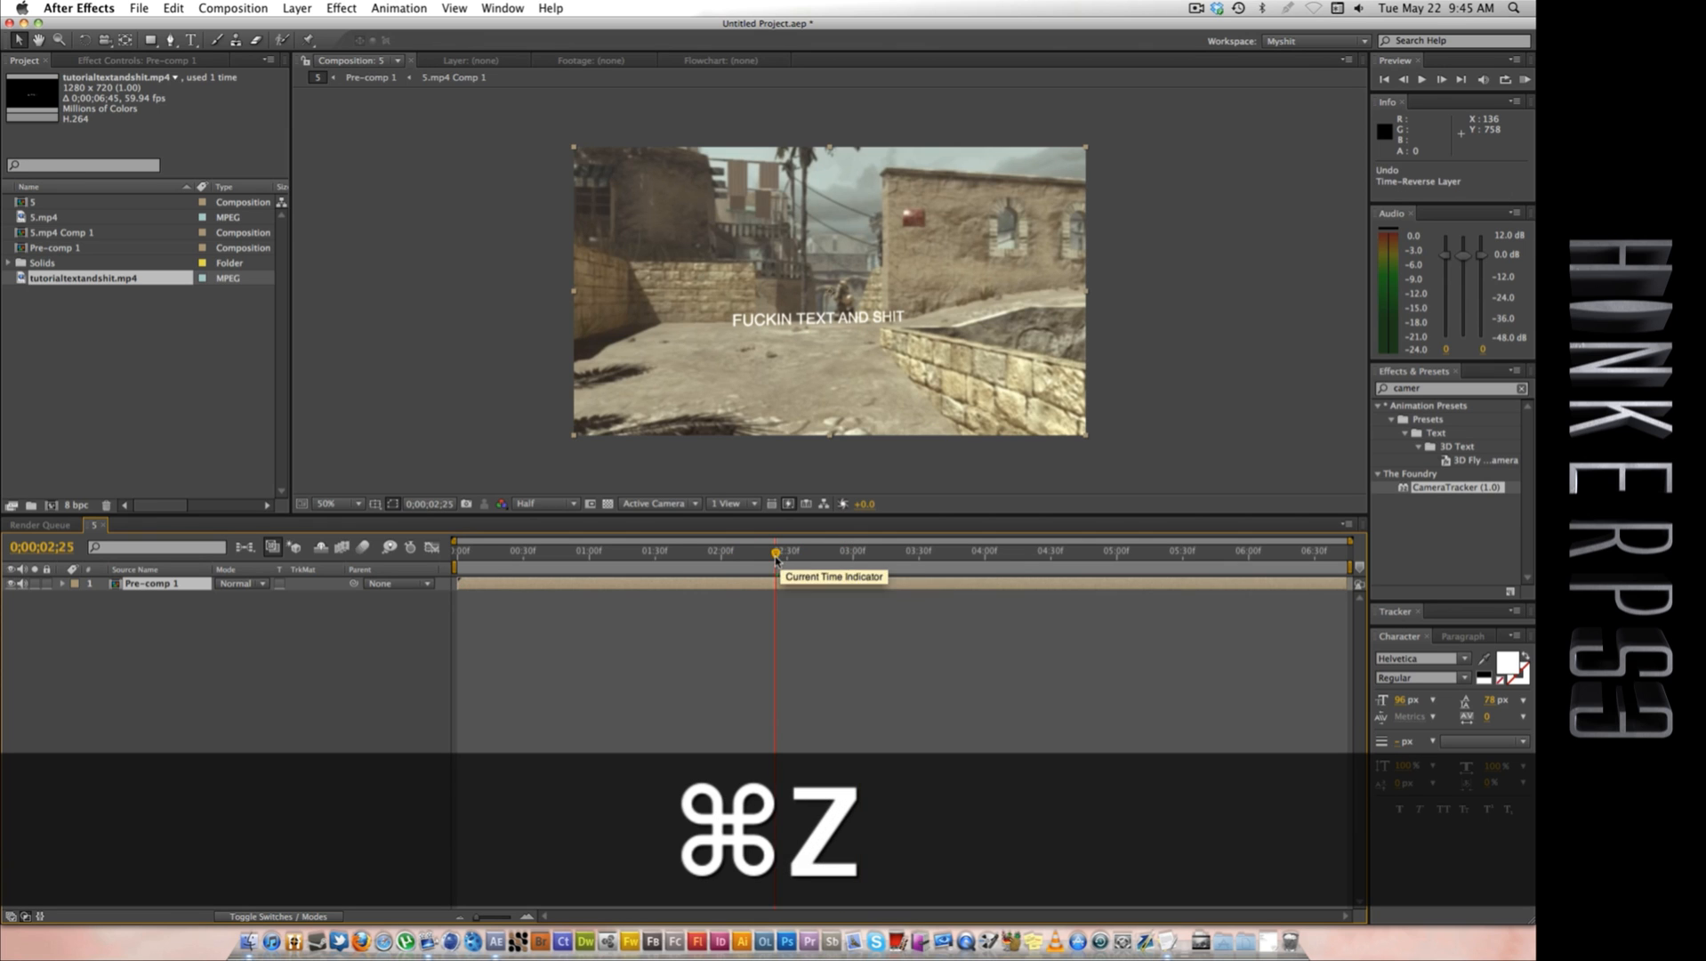
Step: Open Pre-comp 1, time-reverse both its text clip and 5.mp4 Comp 1 layers, and check the reversed playback
{"action": "left_click_drag", "start_coordinate": [791, 560], "coordinate": [951, 552]}
{"action": "double_click", "coordinate": [810, 583]}
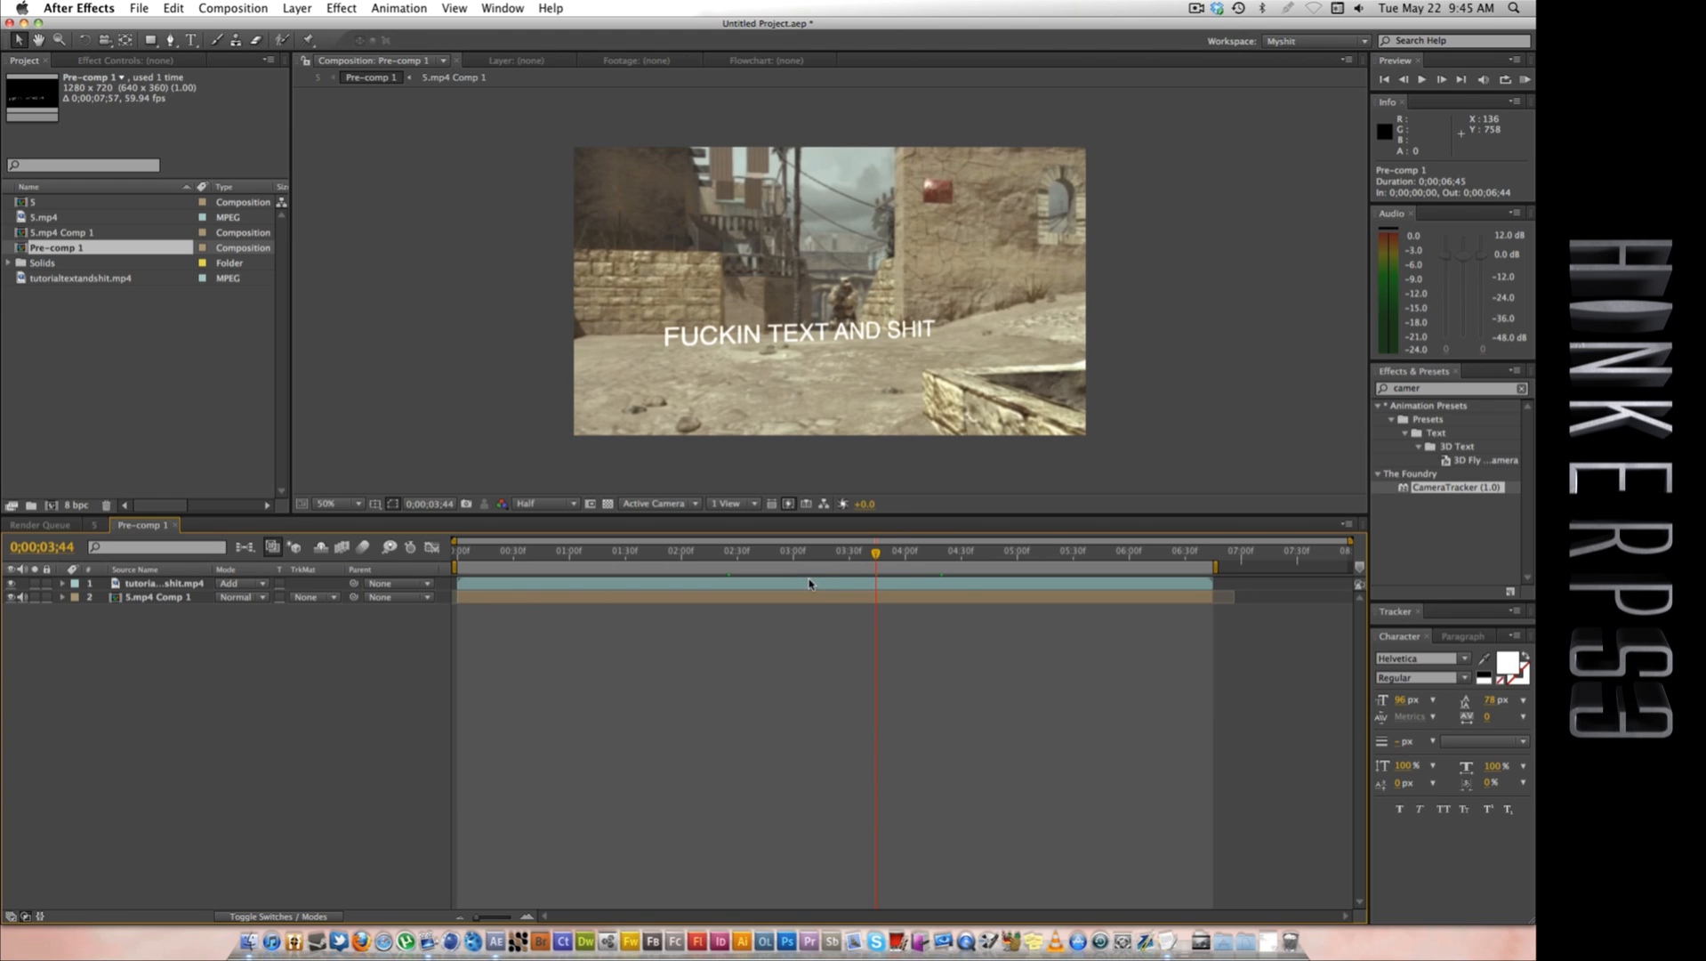
{"action": "left_click", "coordinate": [514, 585]}
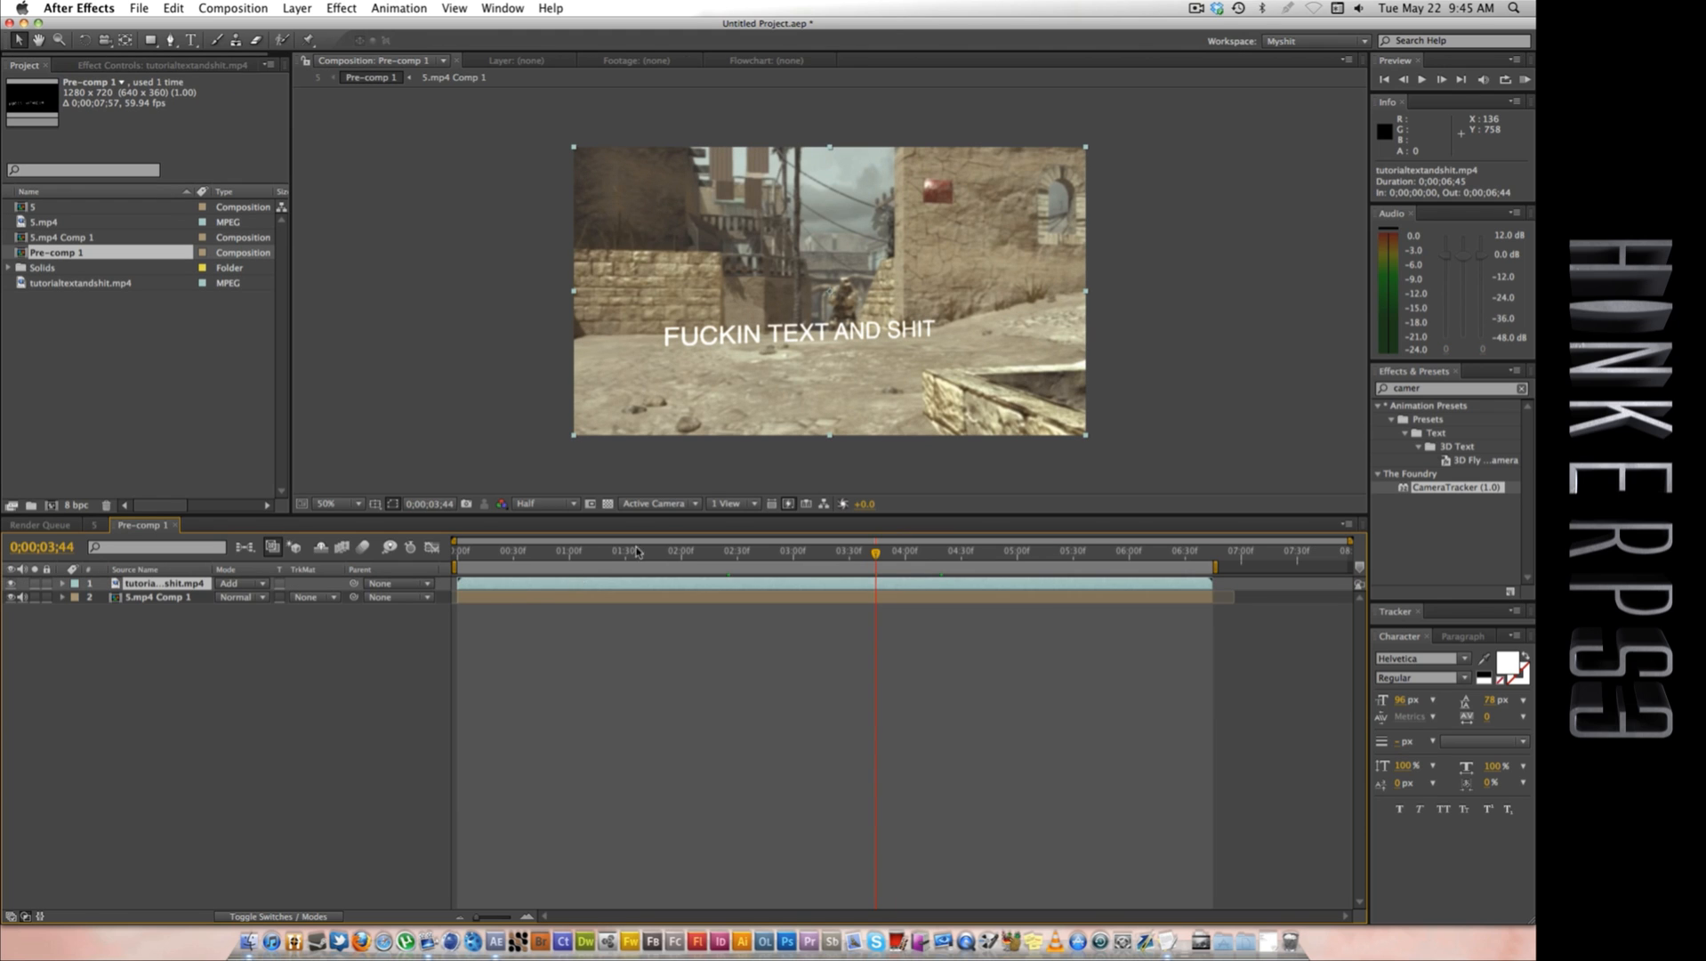
{"action": "right_click", "coordinate": [656, 586]}
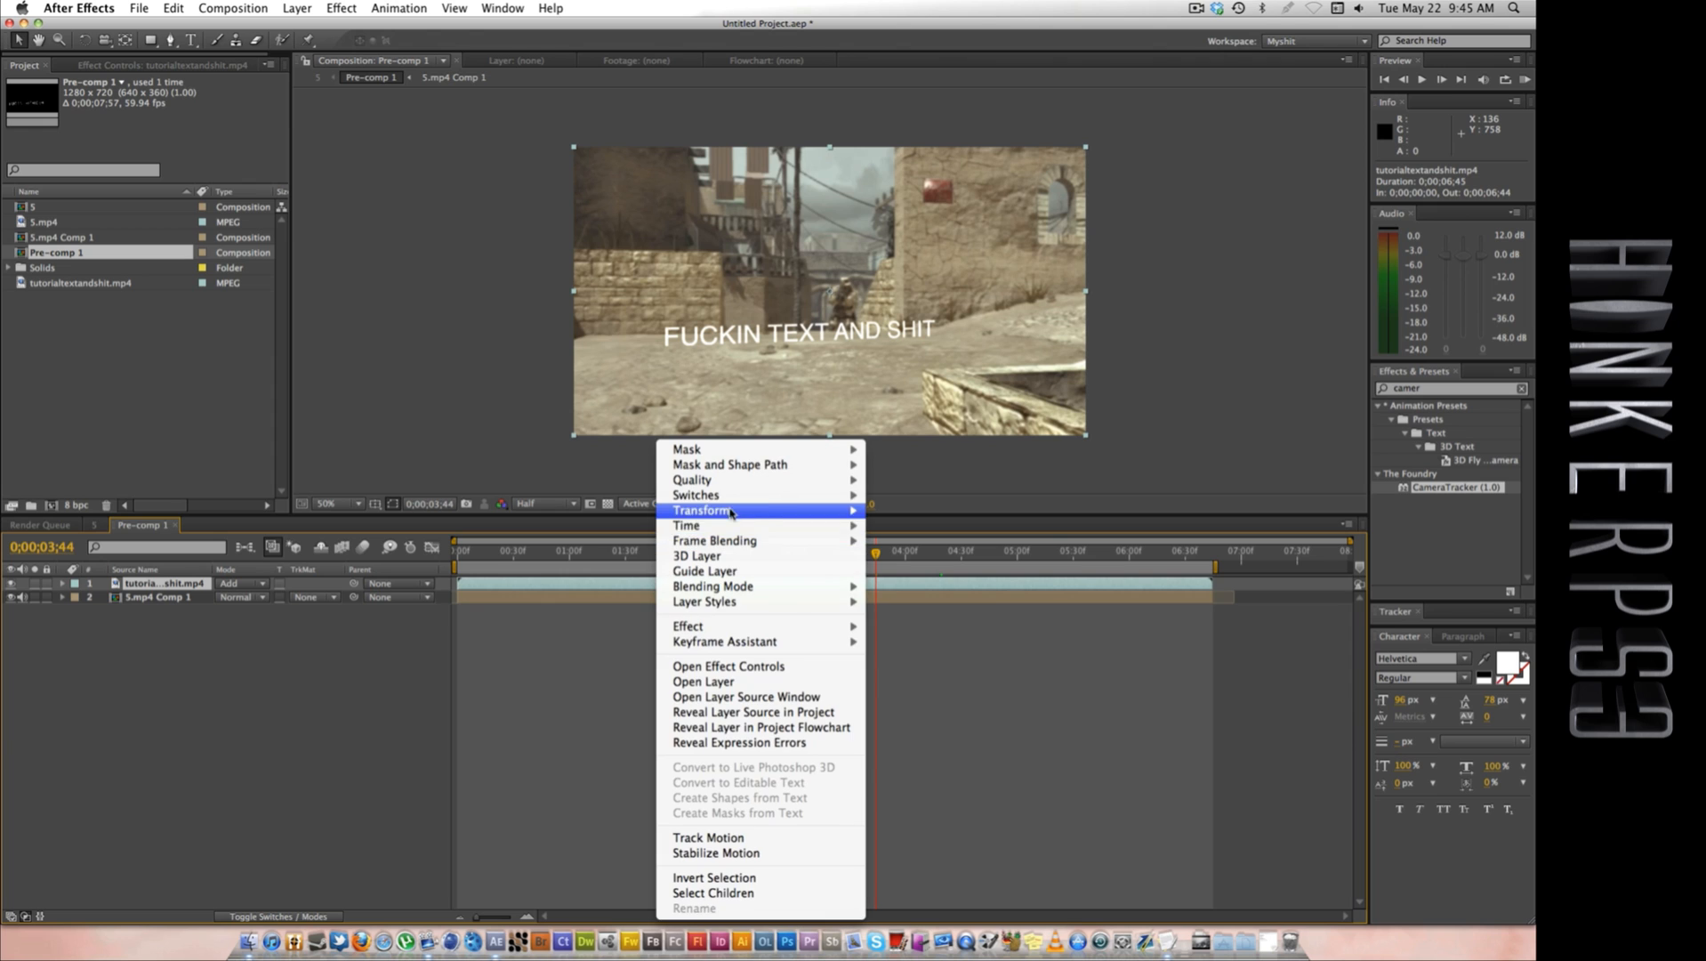
{"action": "mouse_move", "coordinate": [732, 525]}
{"action": "left_click", "coordinate": [925, 542]}
{"action": "right_click", "coordinate": [891, 597]}
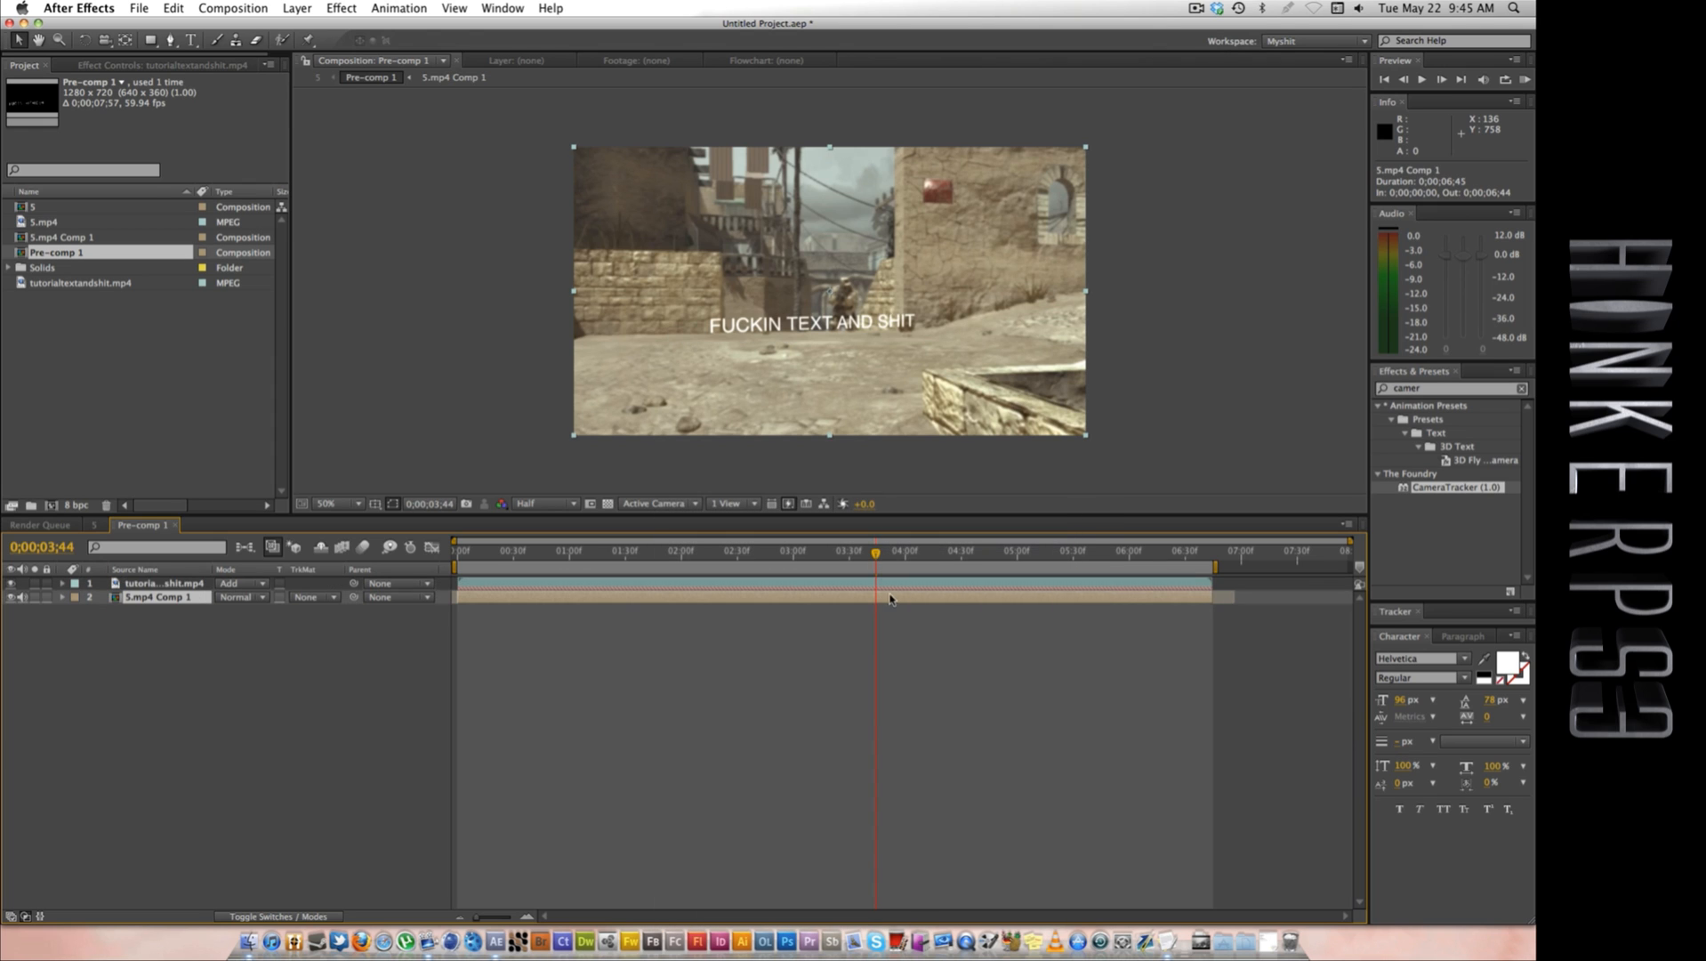
{"action": "mouse_move", "coordinate": [979, 532]}
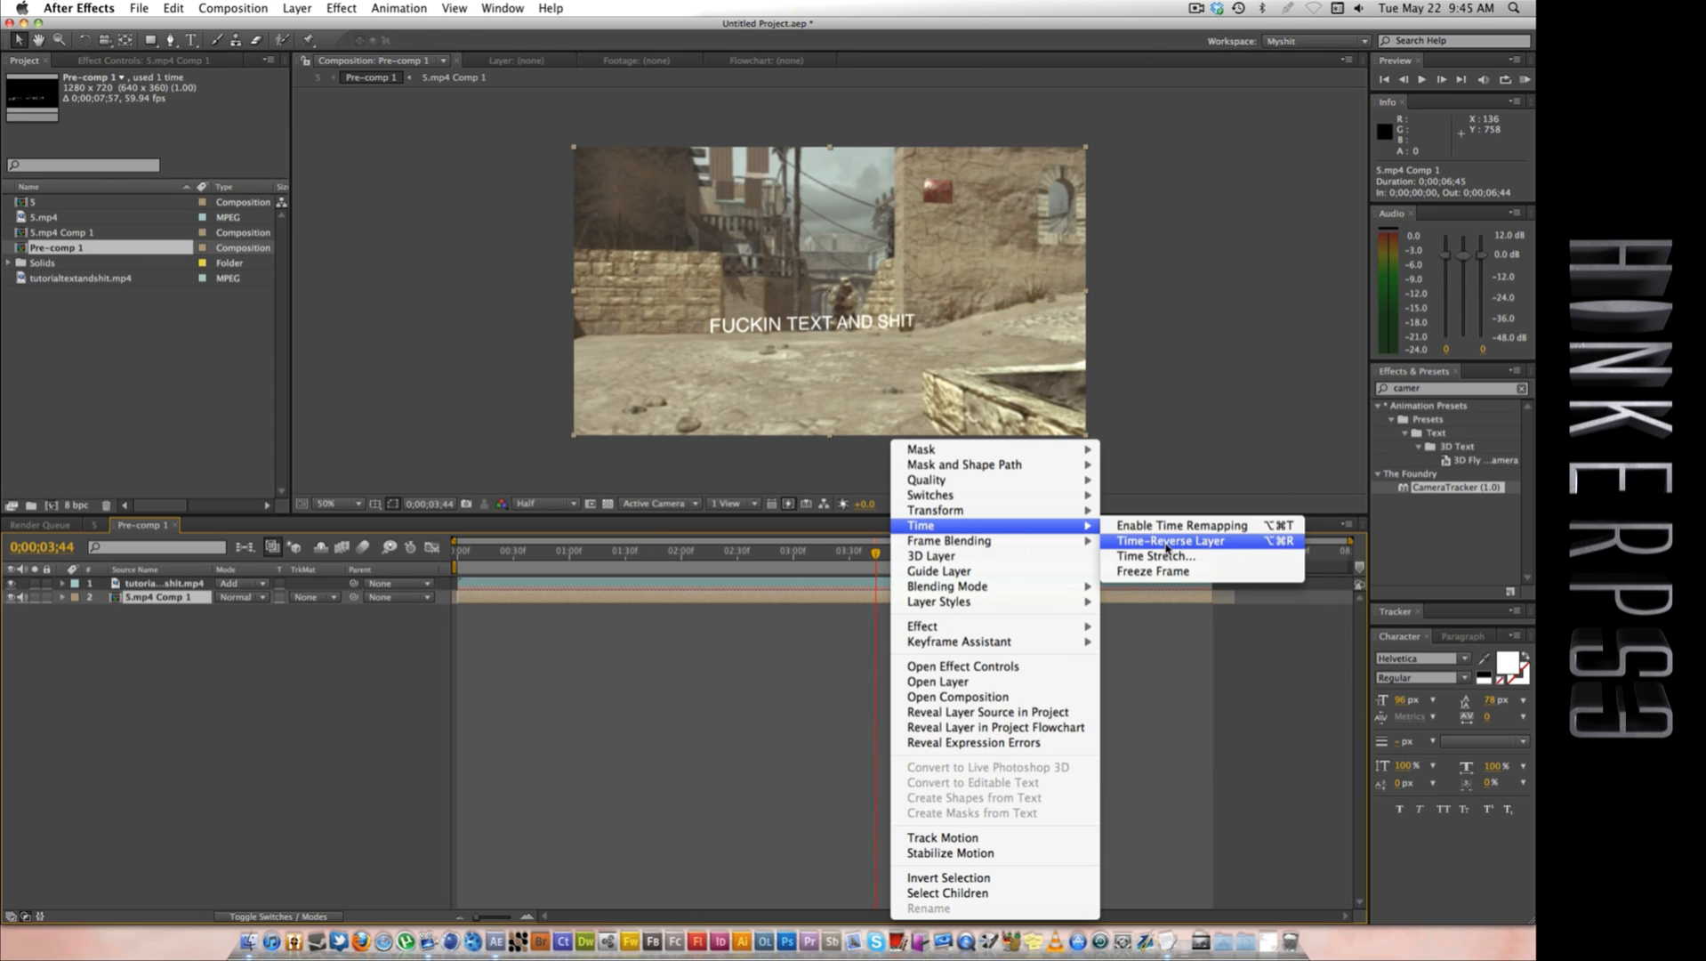
{"action": "left_click", "coordinate": [1156, 540]}
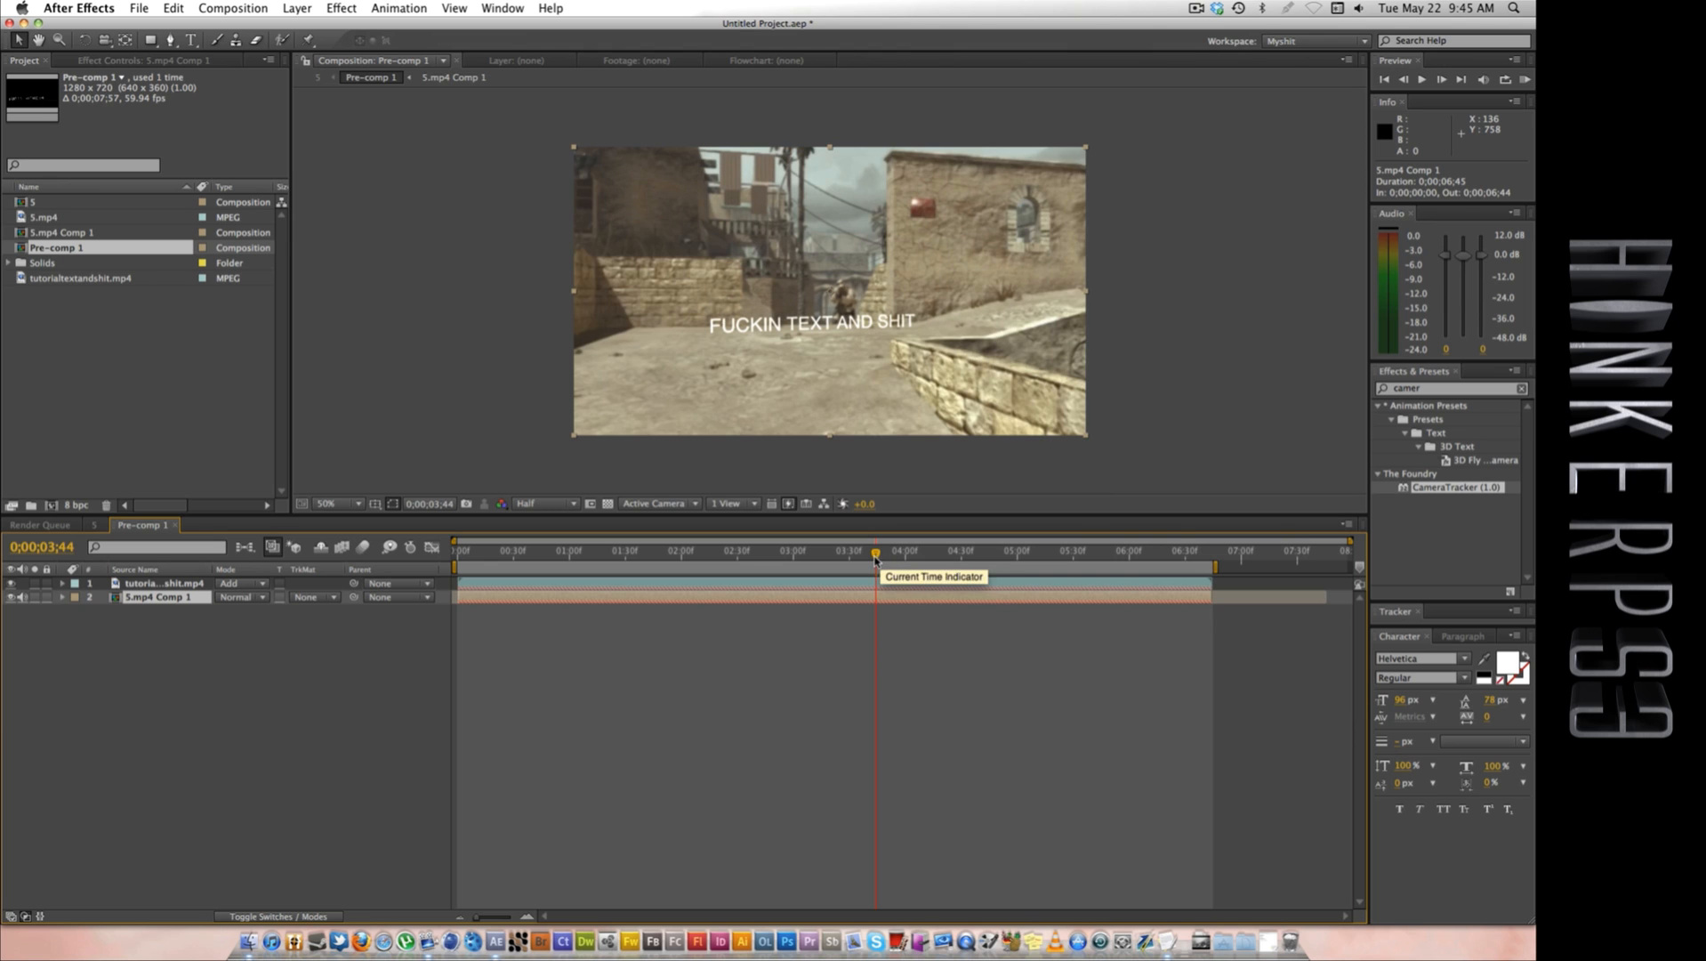
{"action": "left_click_drag", "start_coordinate": [876, 555], "coordinate": [591, 566]}
Step: In composition 5, add a 100% scale keyframe to the Pre-comp 1 layer at the first frame
{"action": "left_click", "coordinate": [96, 525]}
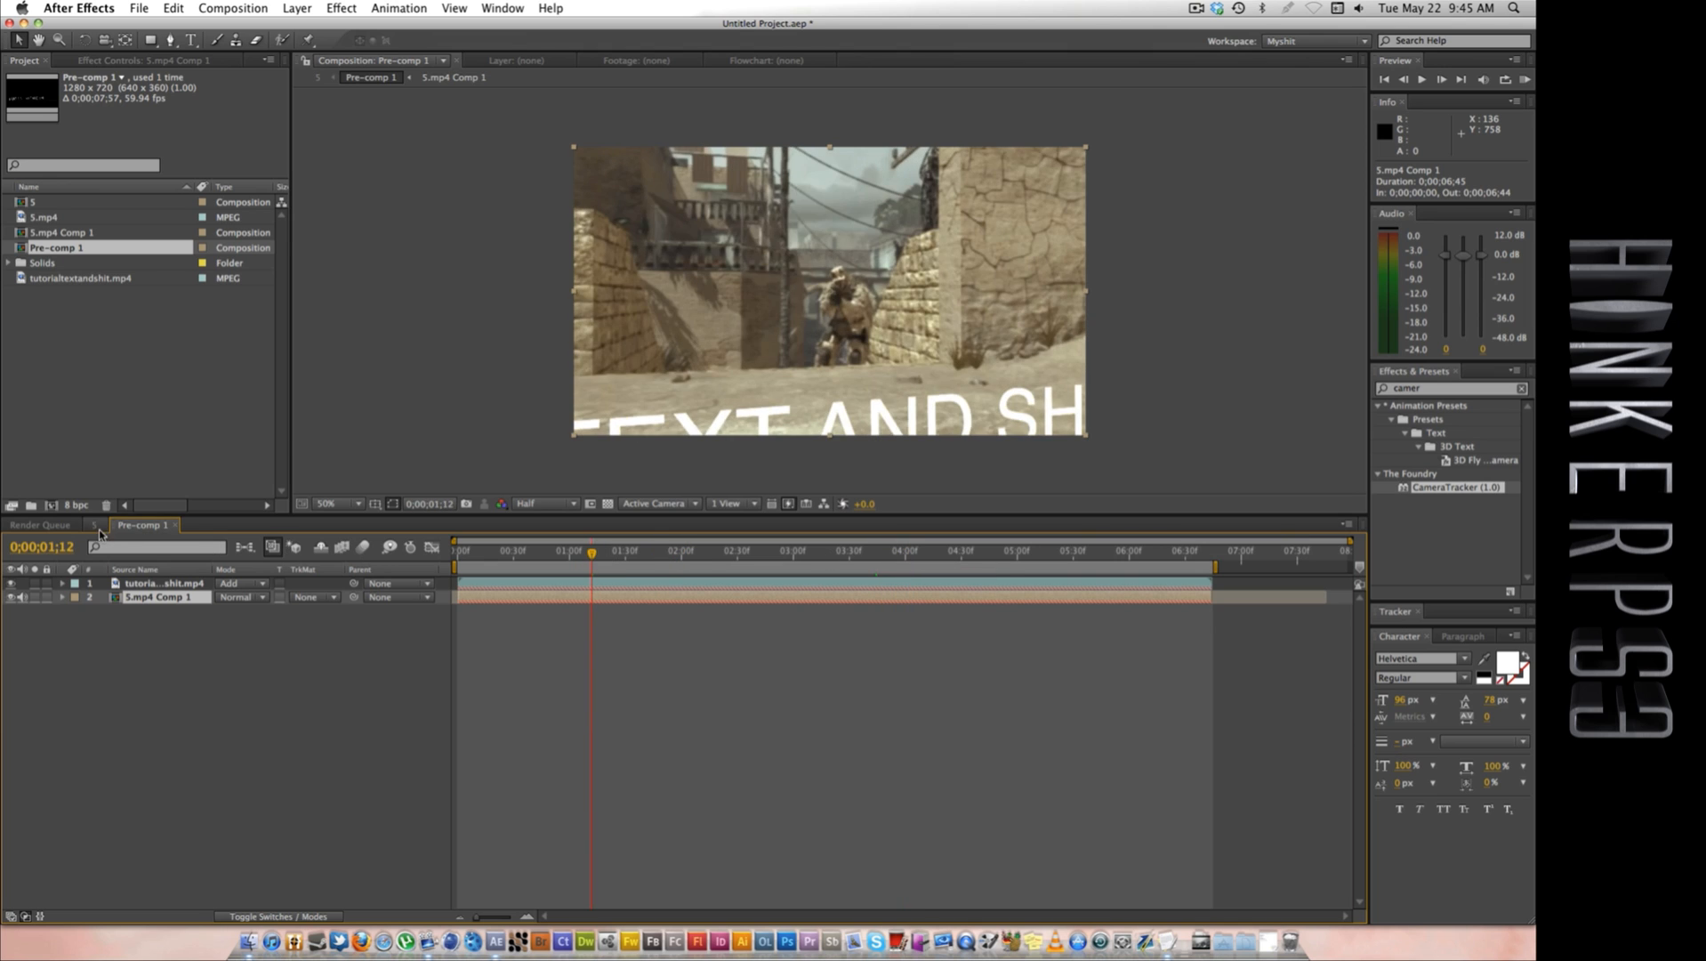
{"action": "left_click_drag", "start_coordinate": [618, 574], "coordinate": [442, 553]}
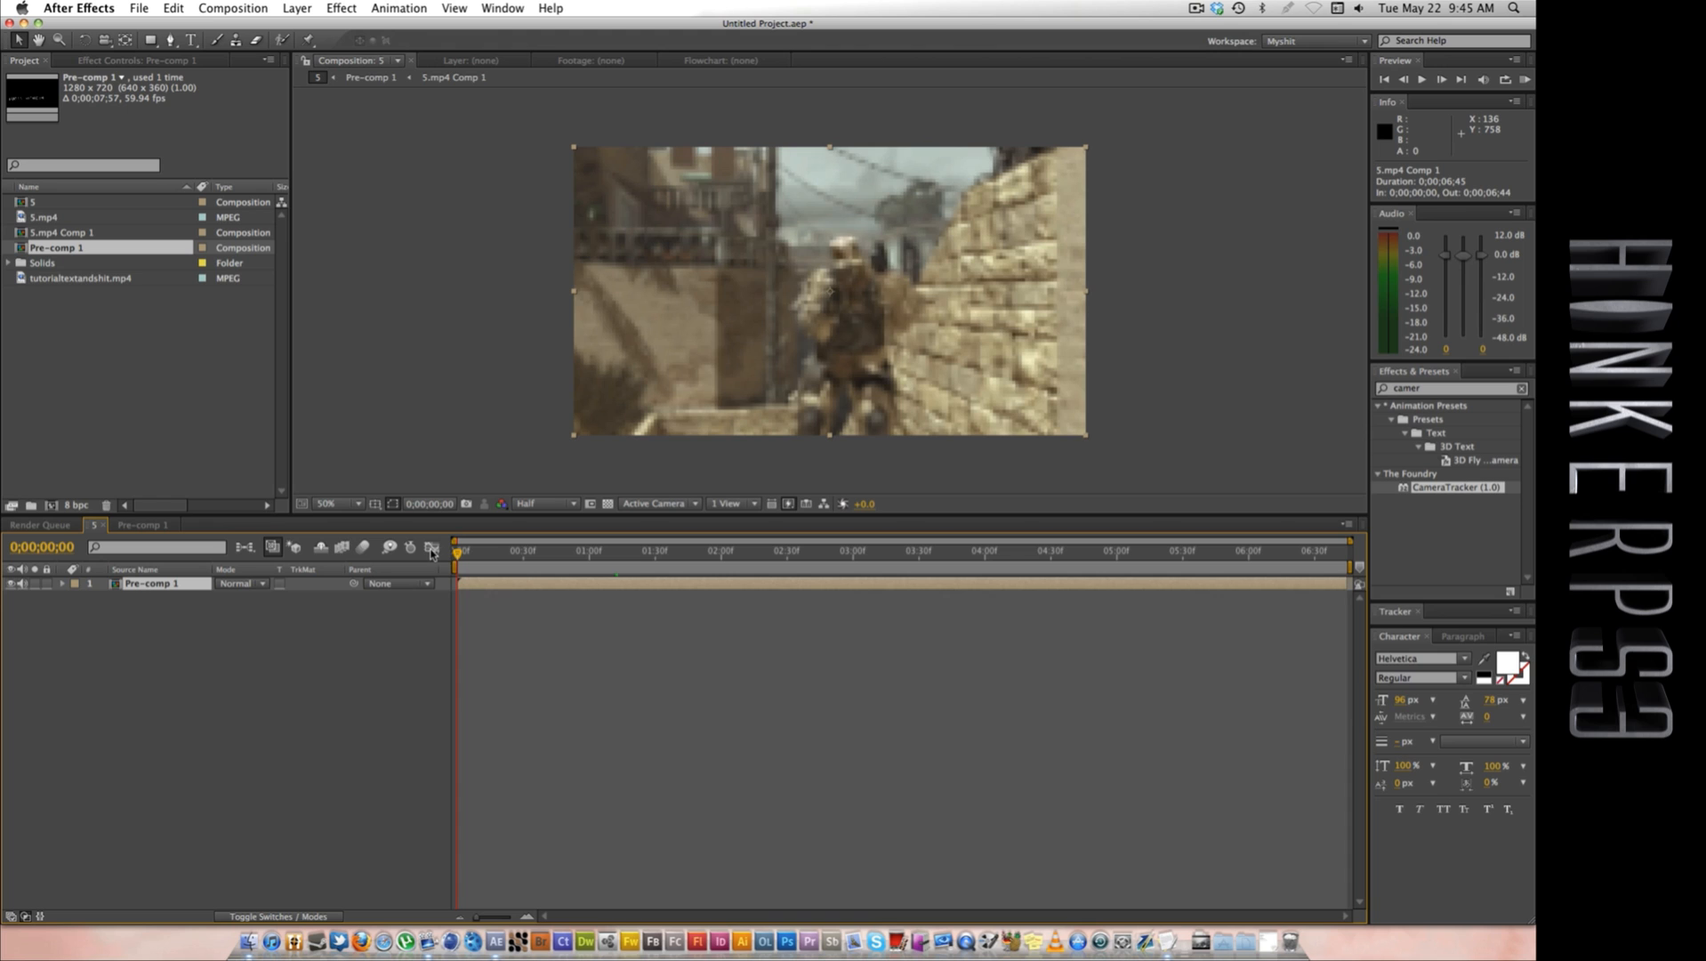
{"action": "key", "text": "s"}
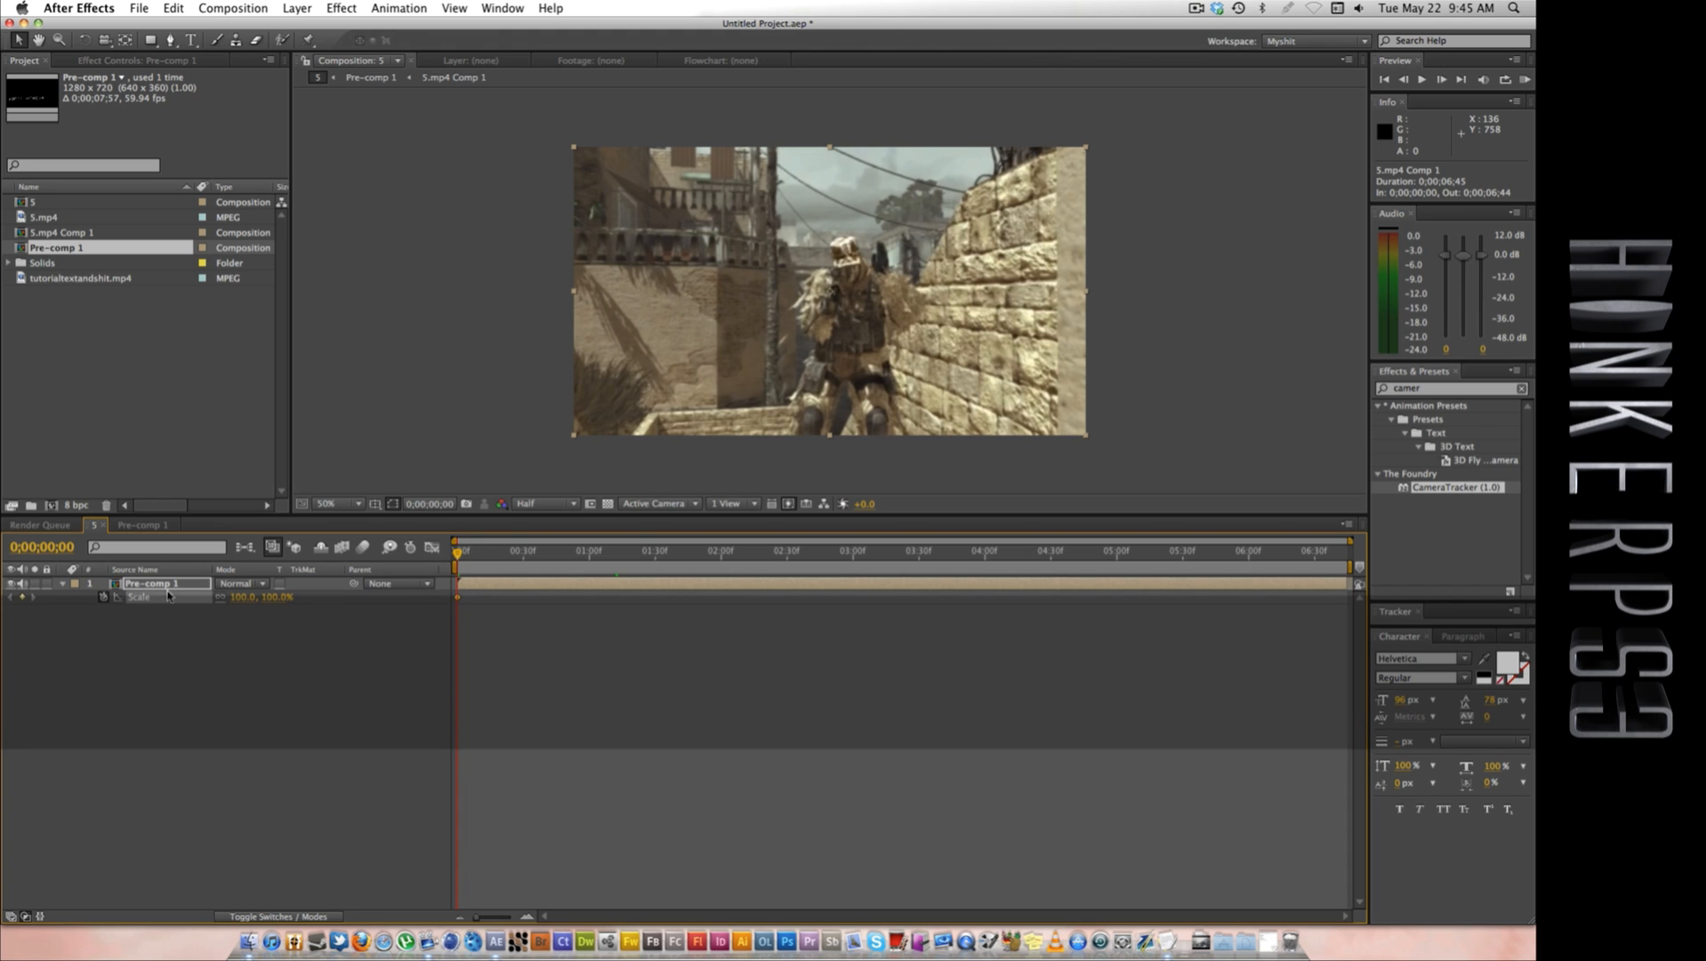
{"action": "left_click_drag", "start_coordinate": [526, 558], "coordinate": [1327, 563]}
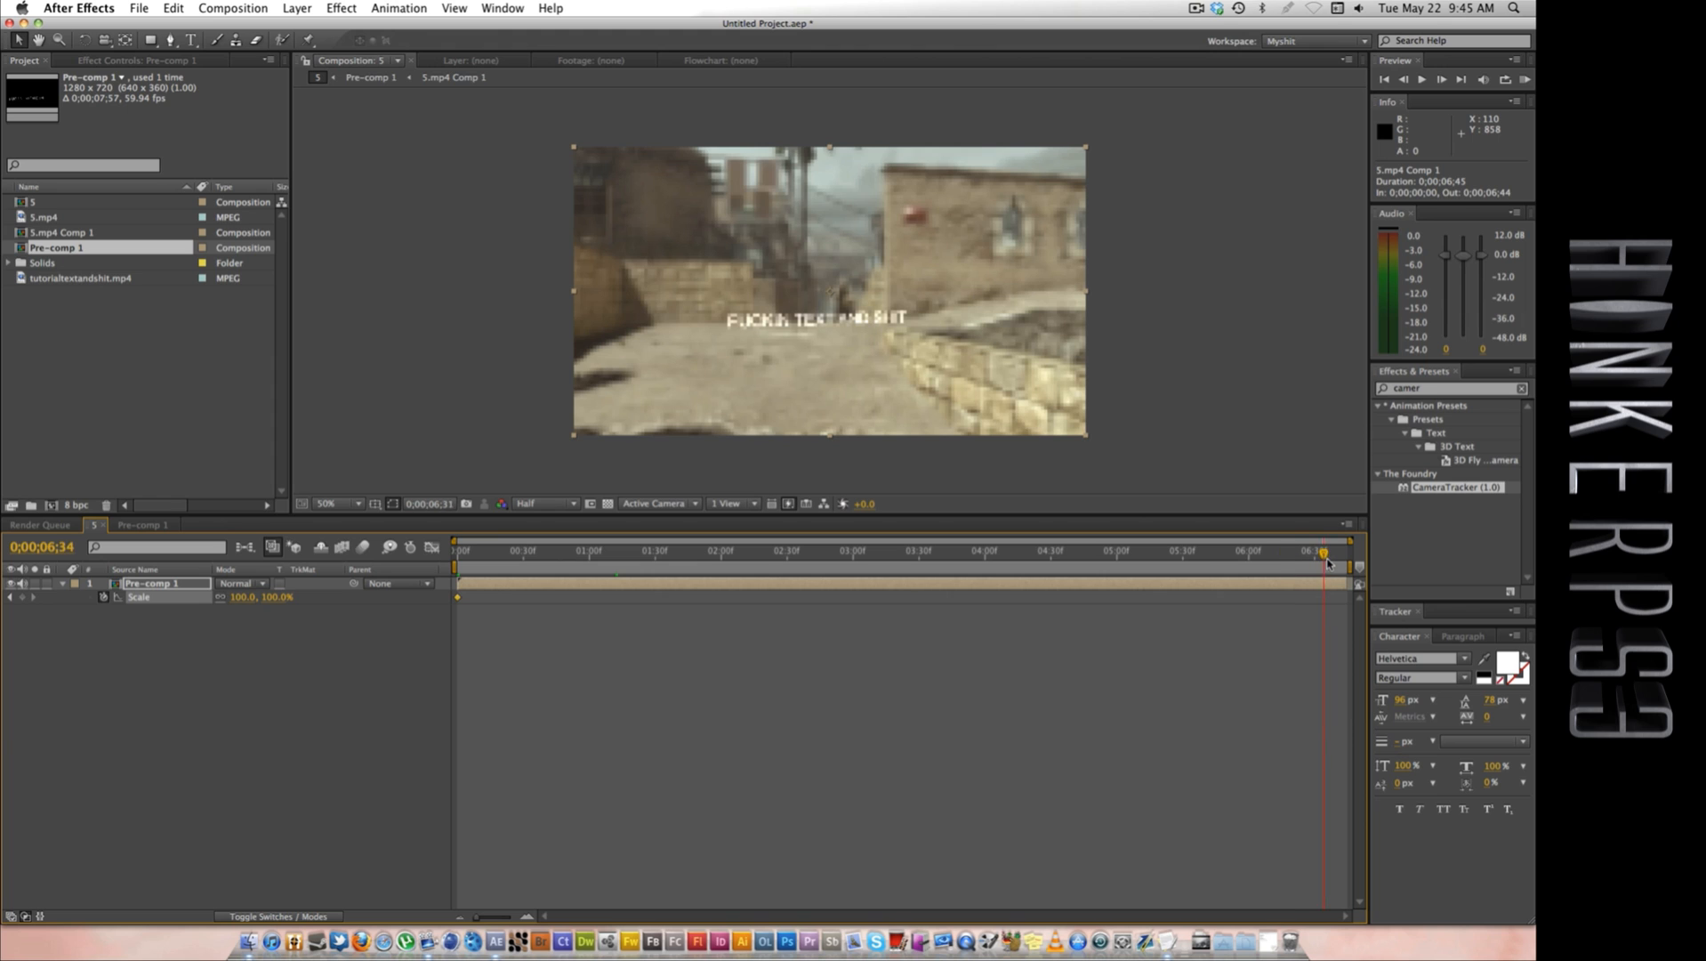
{"action": "key", "text": "Home"}
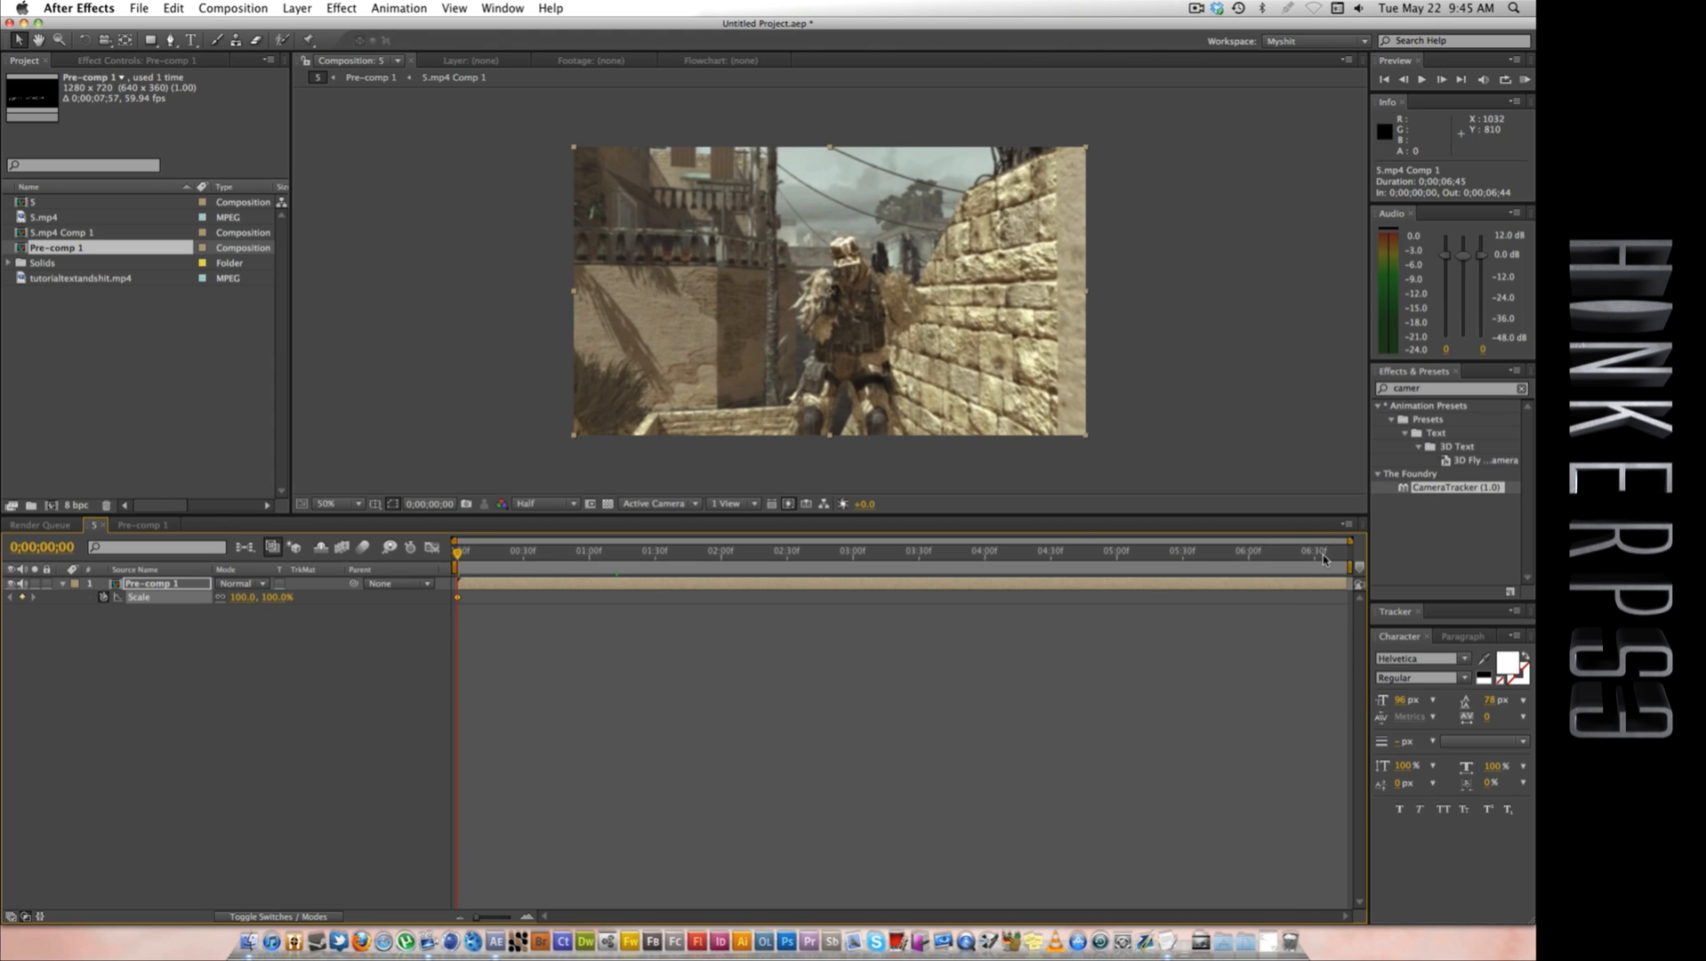
Step: Set Pre-comp 1's scale to 299% at 0;00;06;44, and set the preview resolution to Full
{"action": "left_click_drag", "start_coordinate": [1323, 558], "coordinate": [1345, 557]}
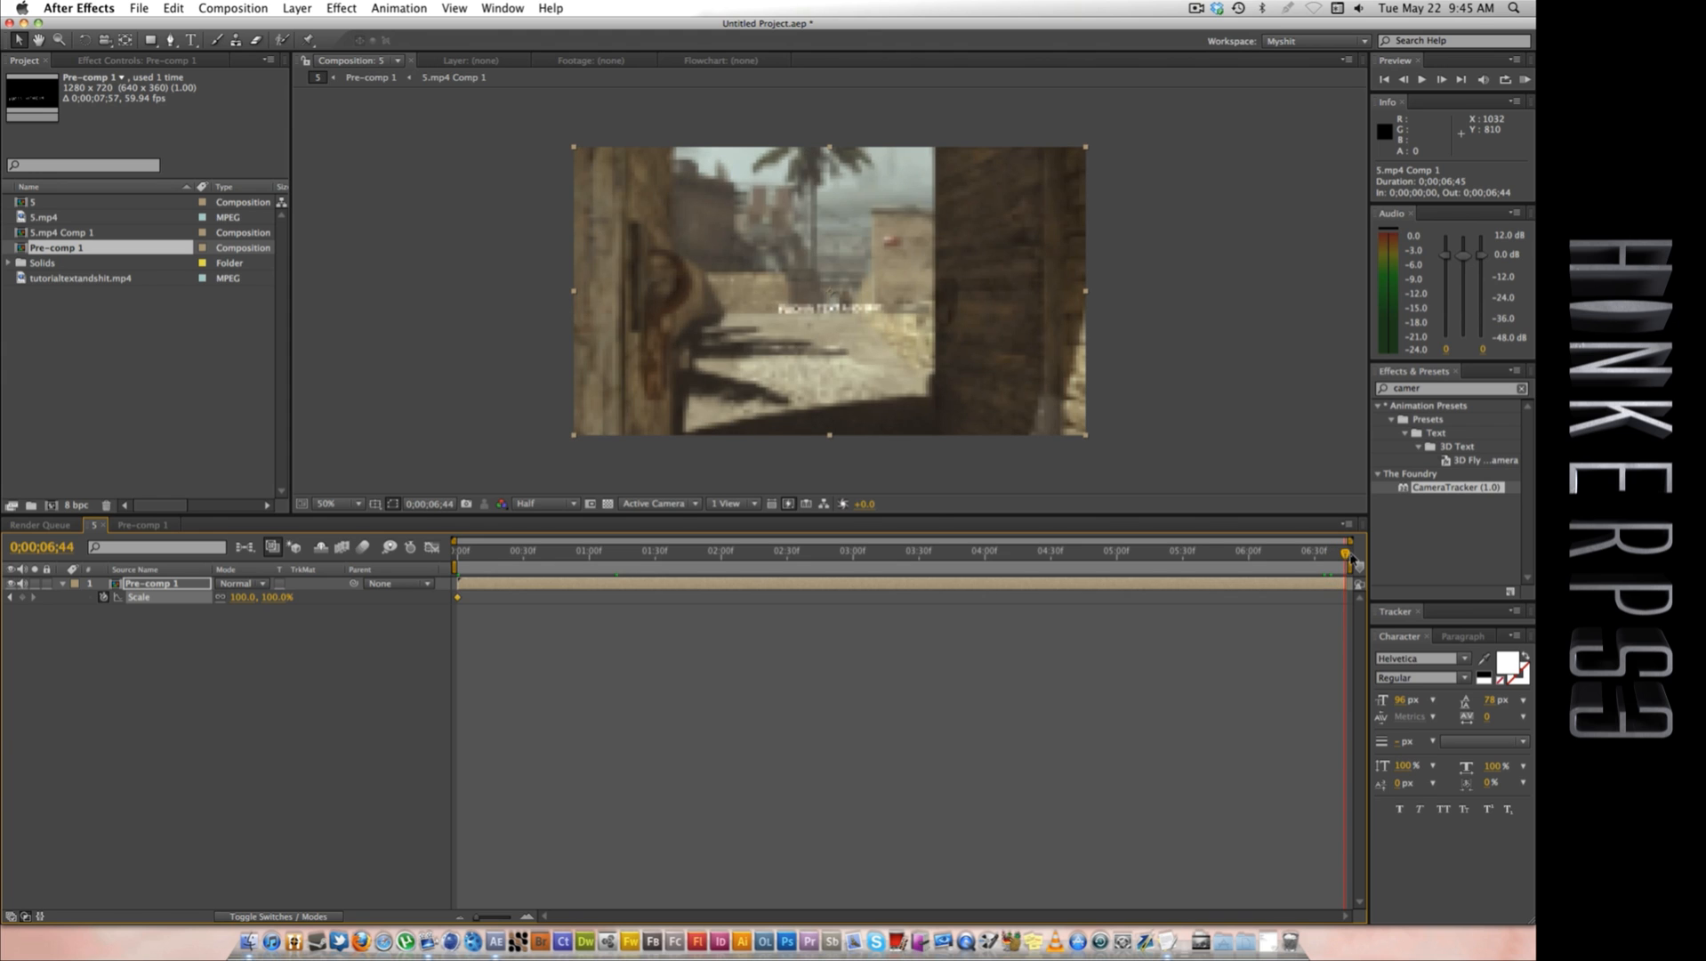
{"action": "left_click_drag", "start_coordinate": [277, 597], "coordinate": [985, 588]}
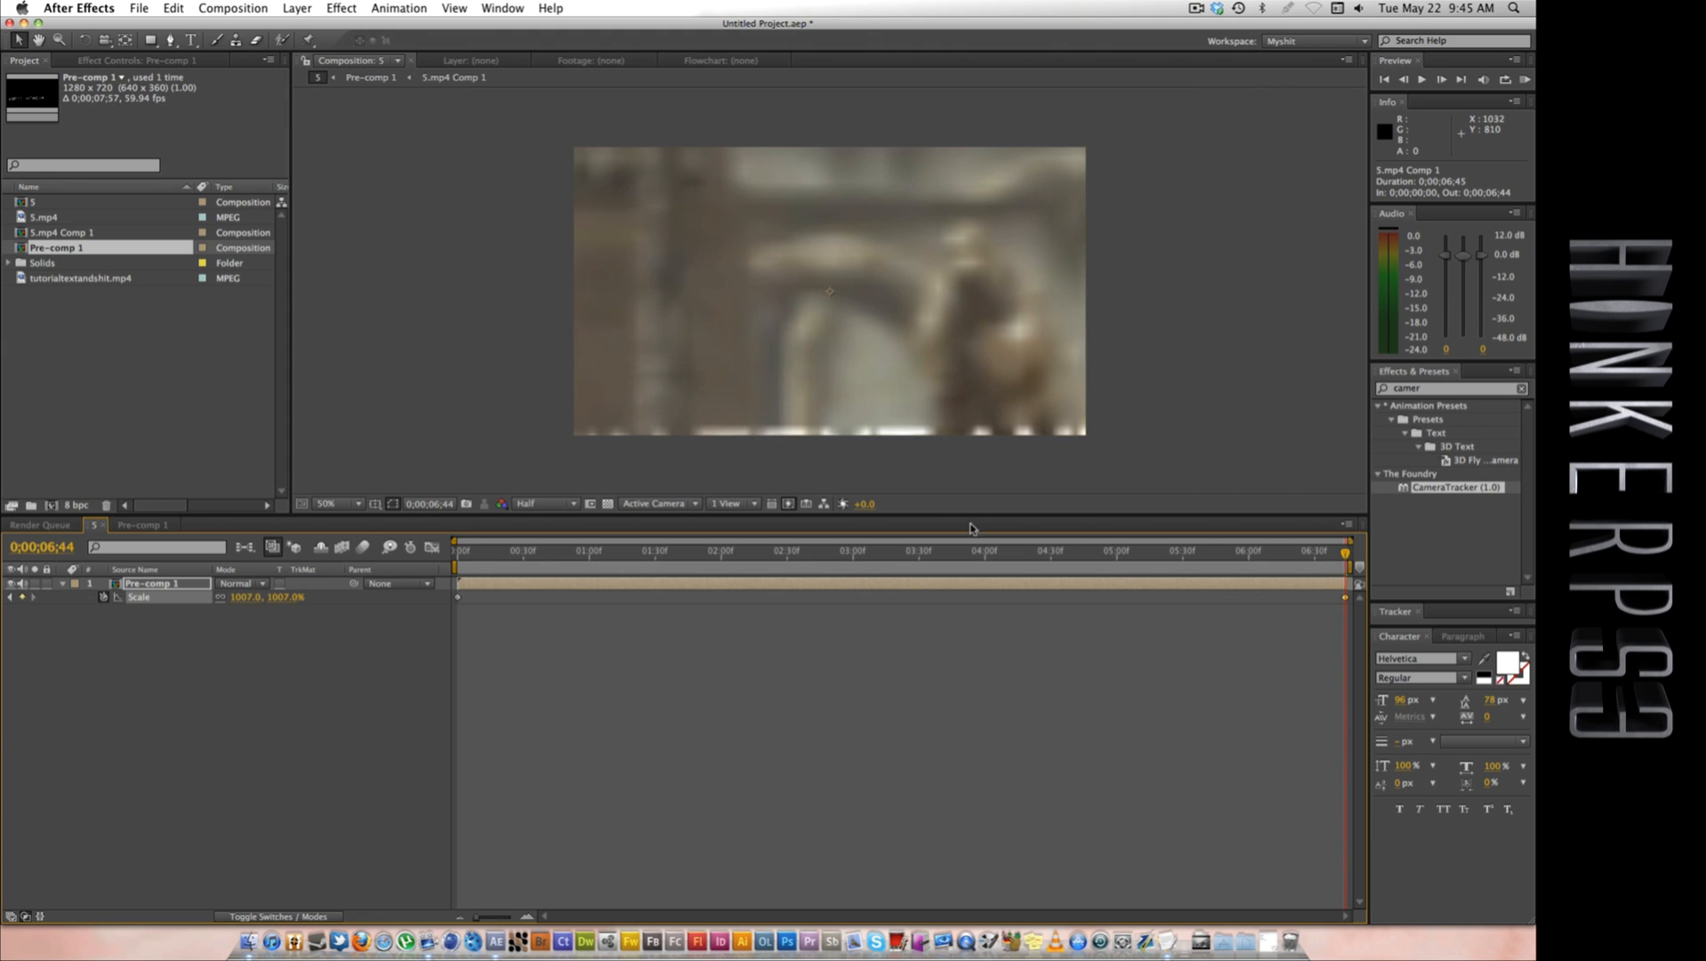
{"action": "left_click", "coordinate": [538, 503]}
{"action": "left_click", "coordinate": [534, 544]}
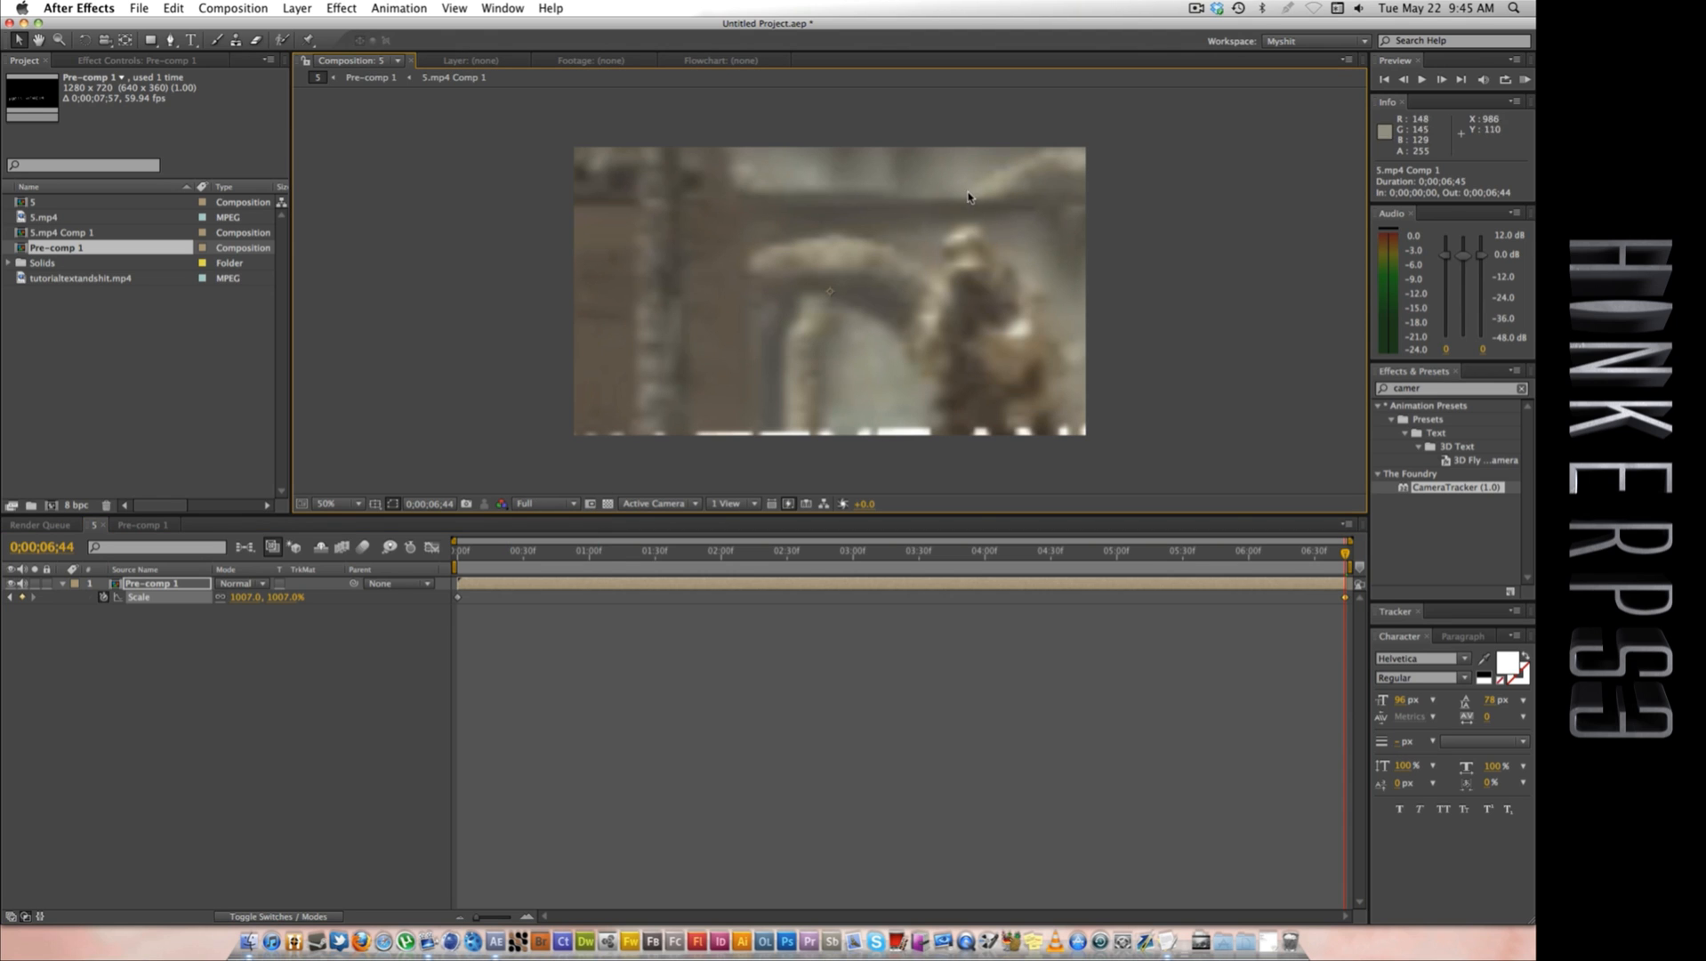
{"action": "left_click_drag", "start_coordinate": [281, 594], "coordinate": [99, 597]}
{"action": "left_click_drag", "start_coordinate": [283, 604], "coordinate": [100, 603]}
{"action": "left_click_drag", "start_coordinate": [272, 601], "coordinate": [269, 596]}
{"action": "left_click", "coordinate": [924, 357]}
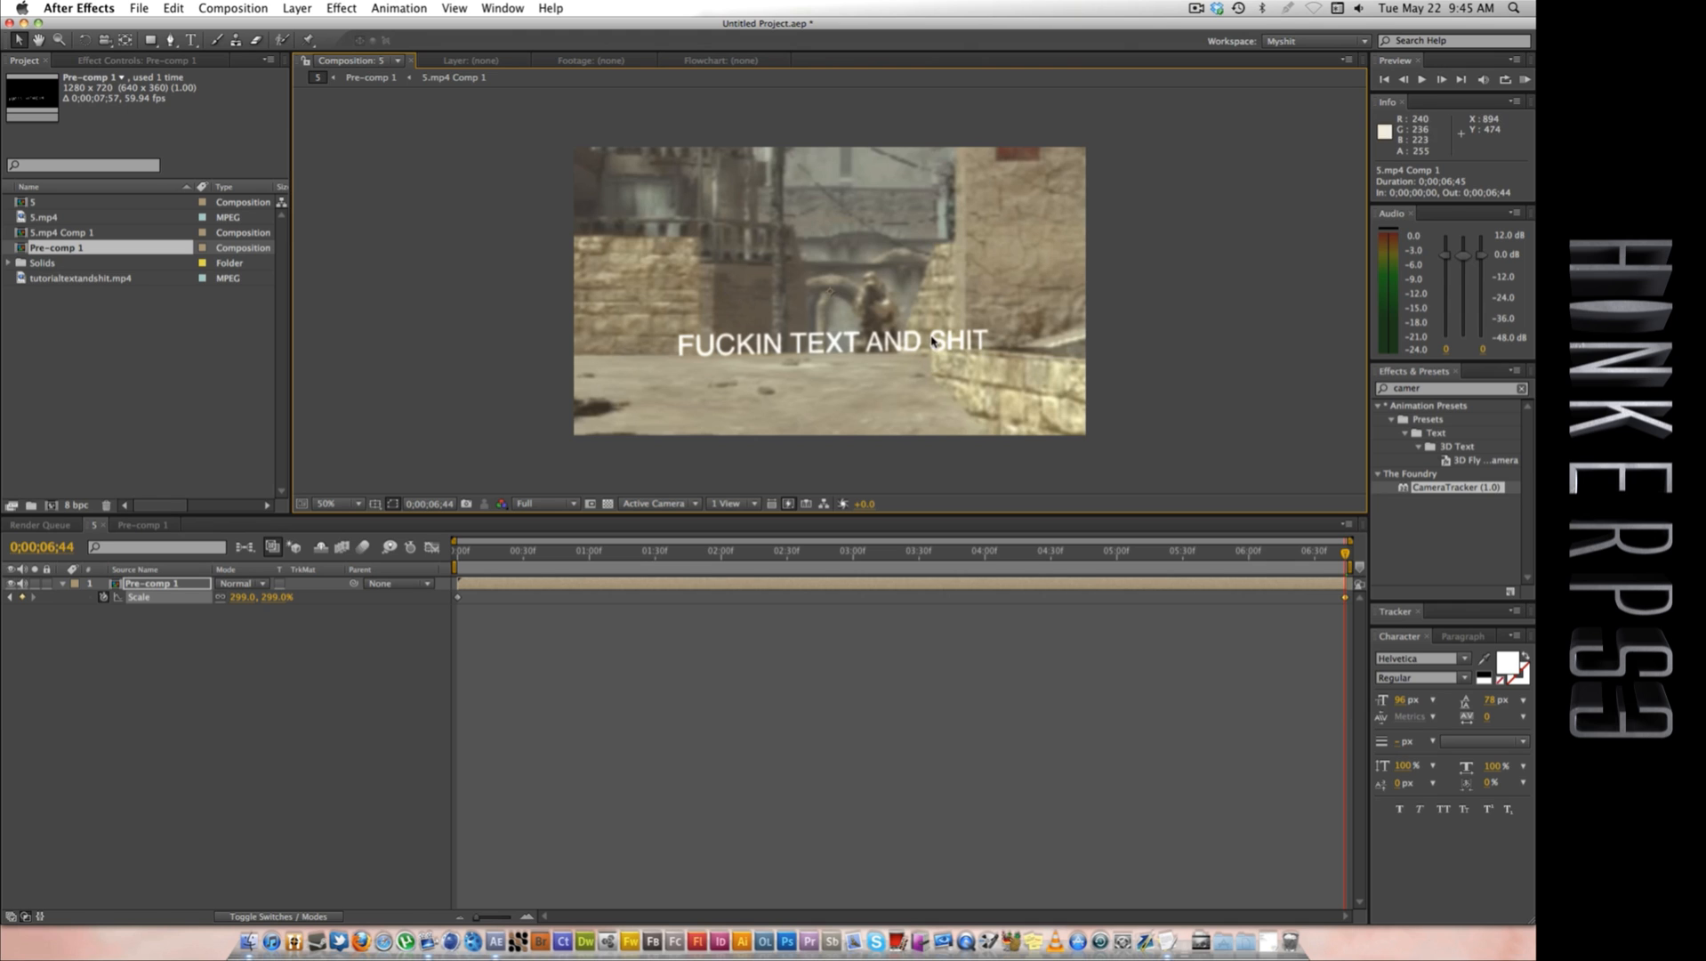
Step: Set Pre-comp 1's scale to 110% at the first frame and check the zoom by scrubbing through the timeline
{"action": "left_click_drag", "start_coordinate": [1345, 553], "coordinate": [392, 558]}
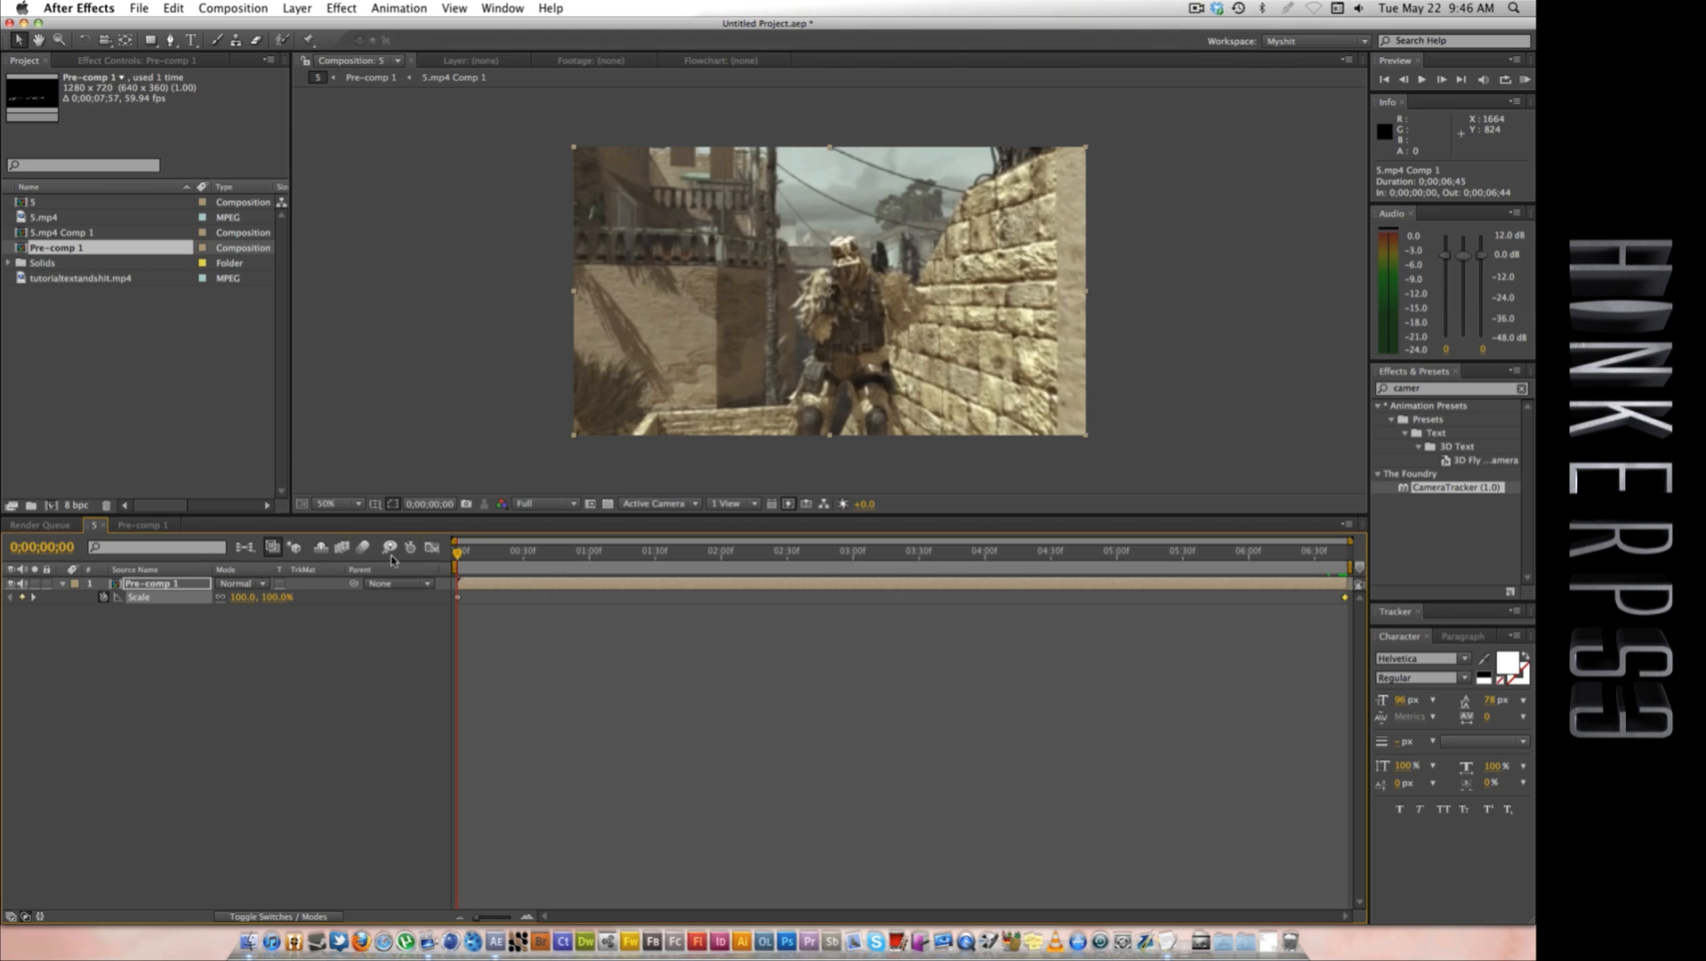
{"action": "left_click", "coordinate": [276, 597]}
{"action": "type", "text": "110"}
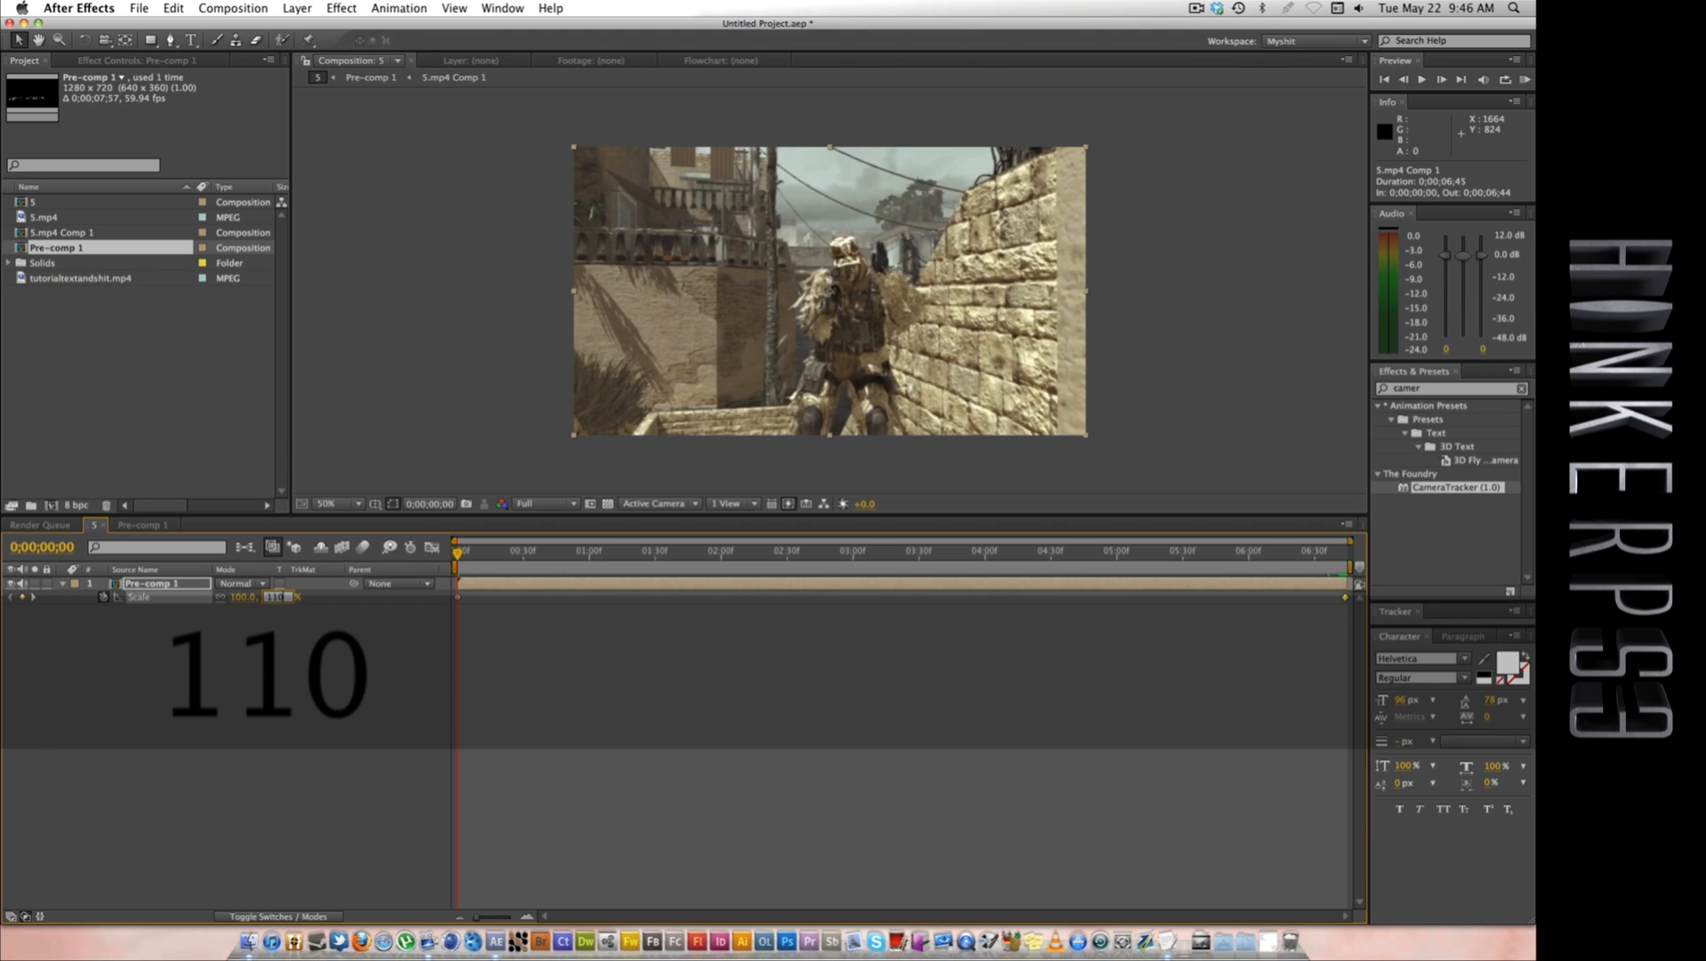
{"action": "key", "text": "Return"}
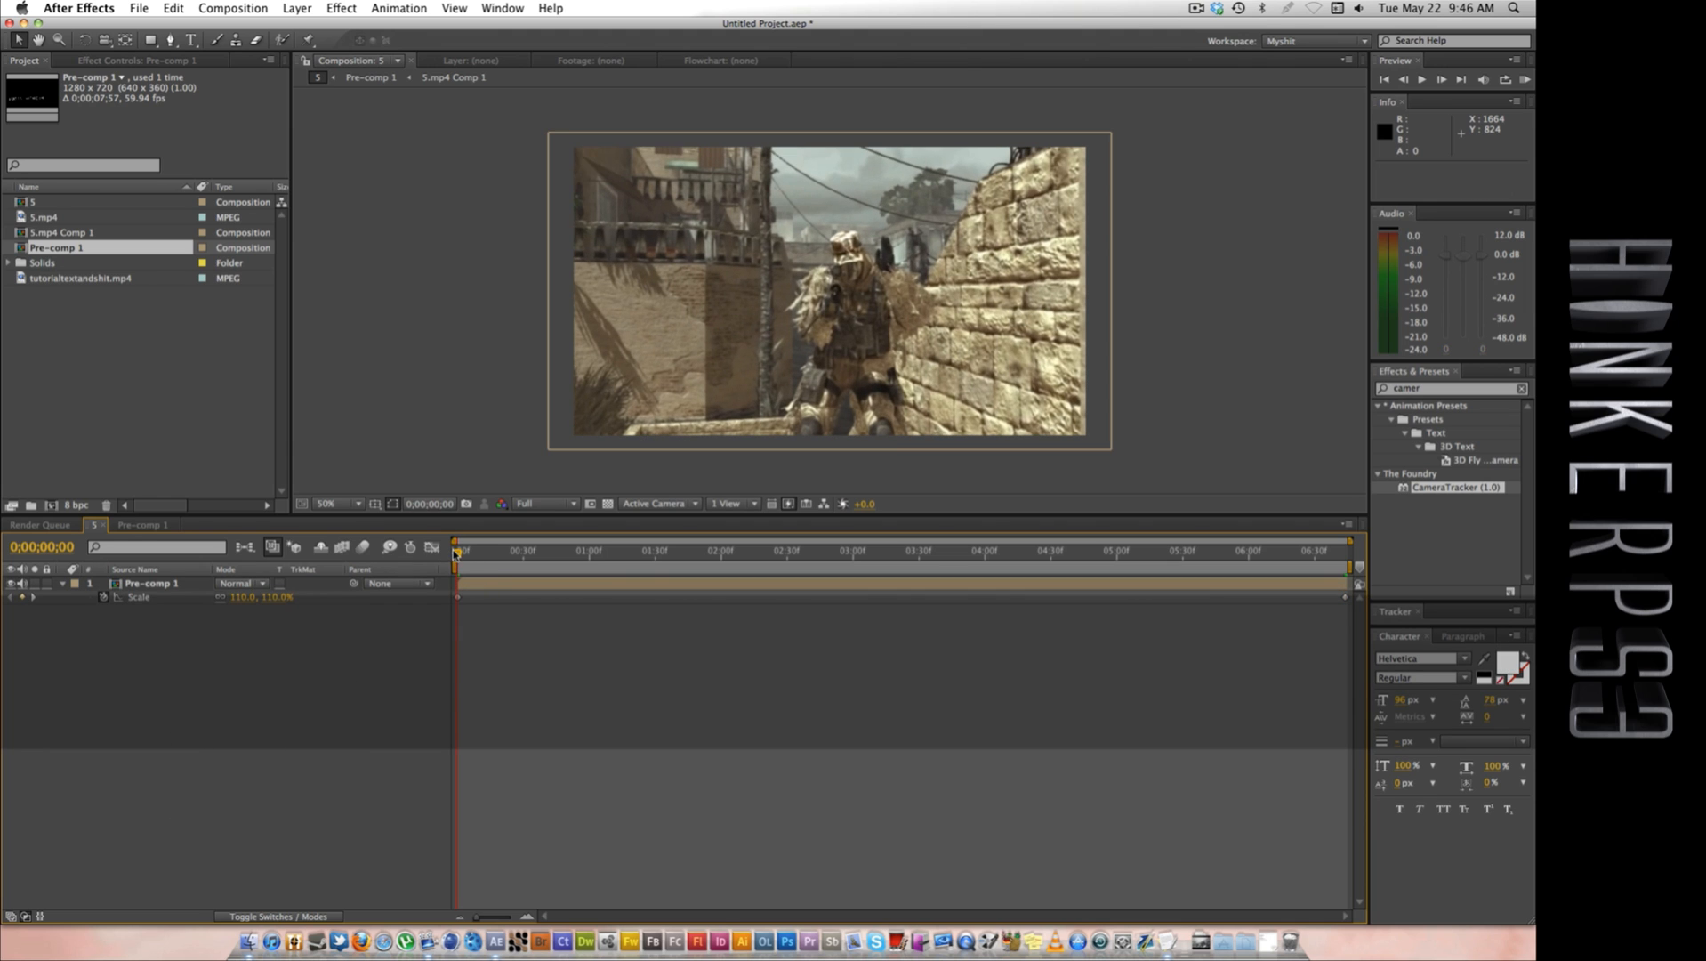
{"action": "left_click_drag", "start_coordinate": [459, 553], "coordinate": [1018, 549]}
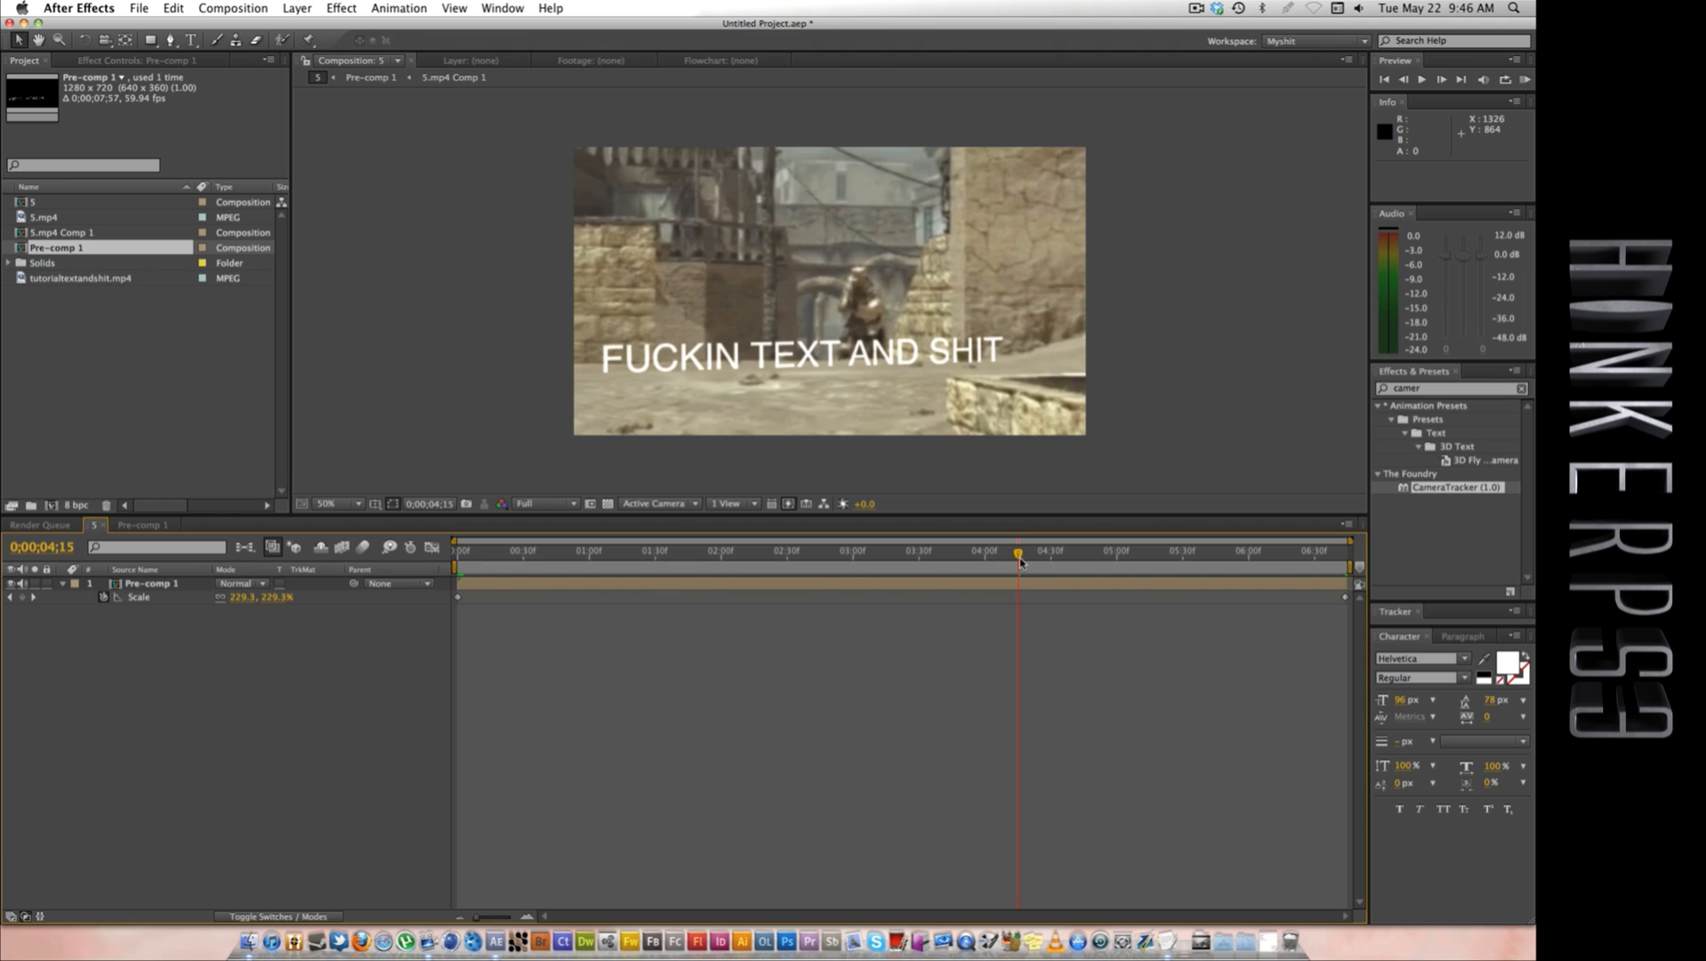
{"action": "left_click_drag", "start_coordinate": [1021, 560], "coordinate": [434, 557]}
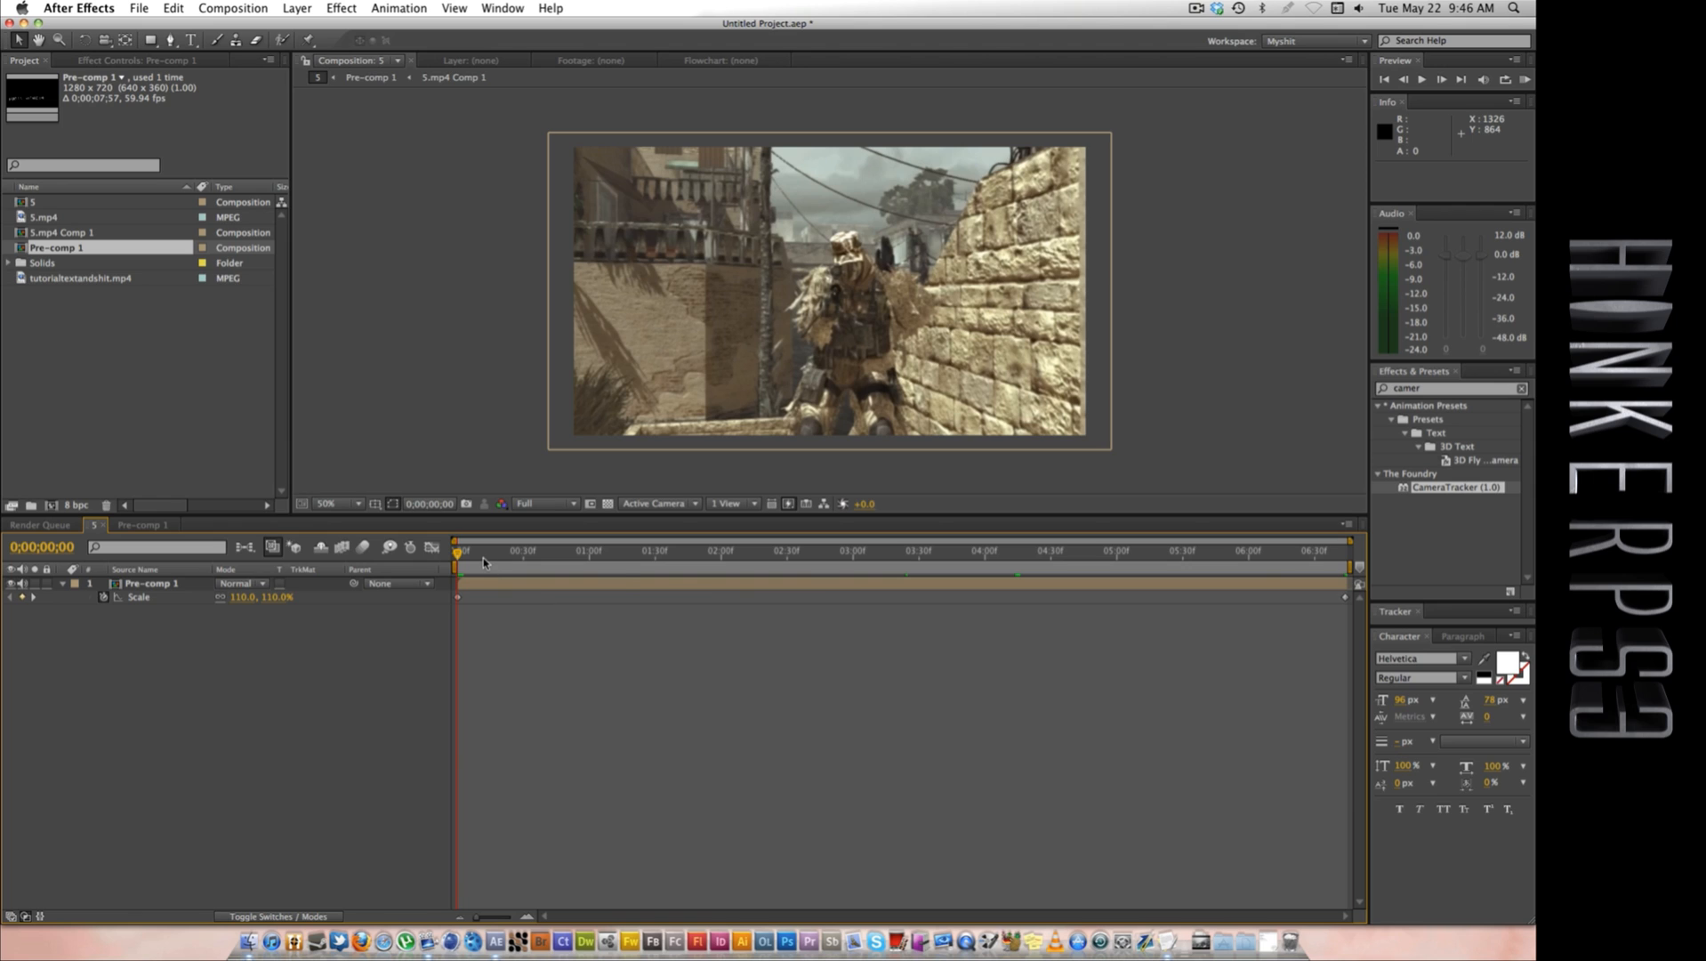
Step: Try pre-composing the scaled Pre-comp 1 layer with all attributes moved, and undo the pre-composition
{"action": "left_click", "coordinate": [531, 583]}
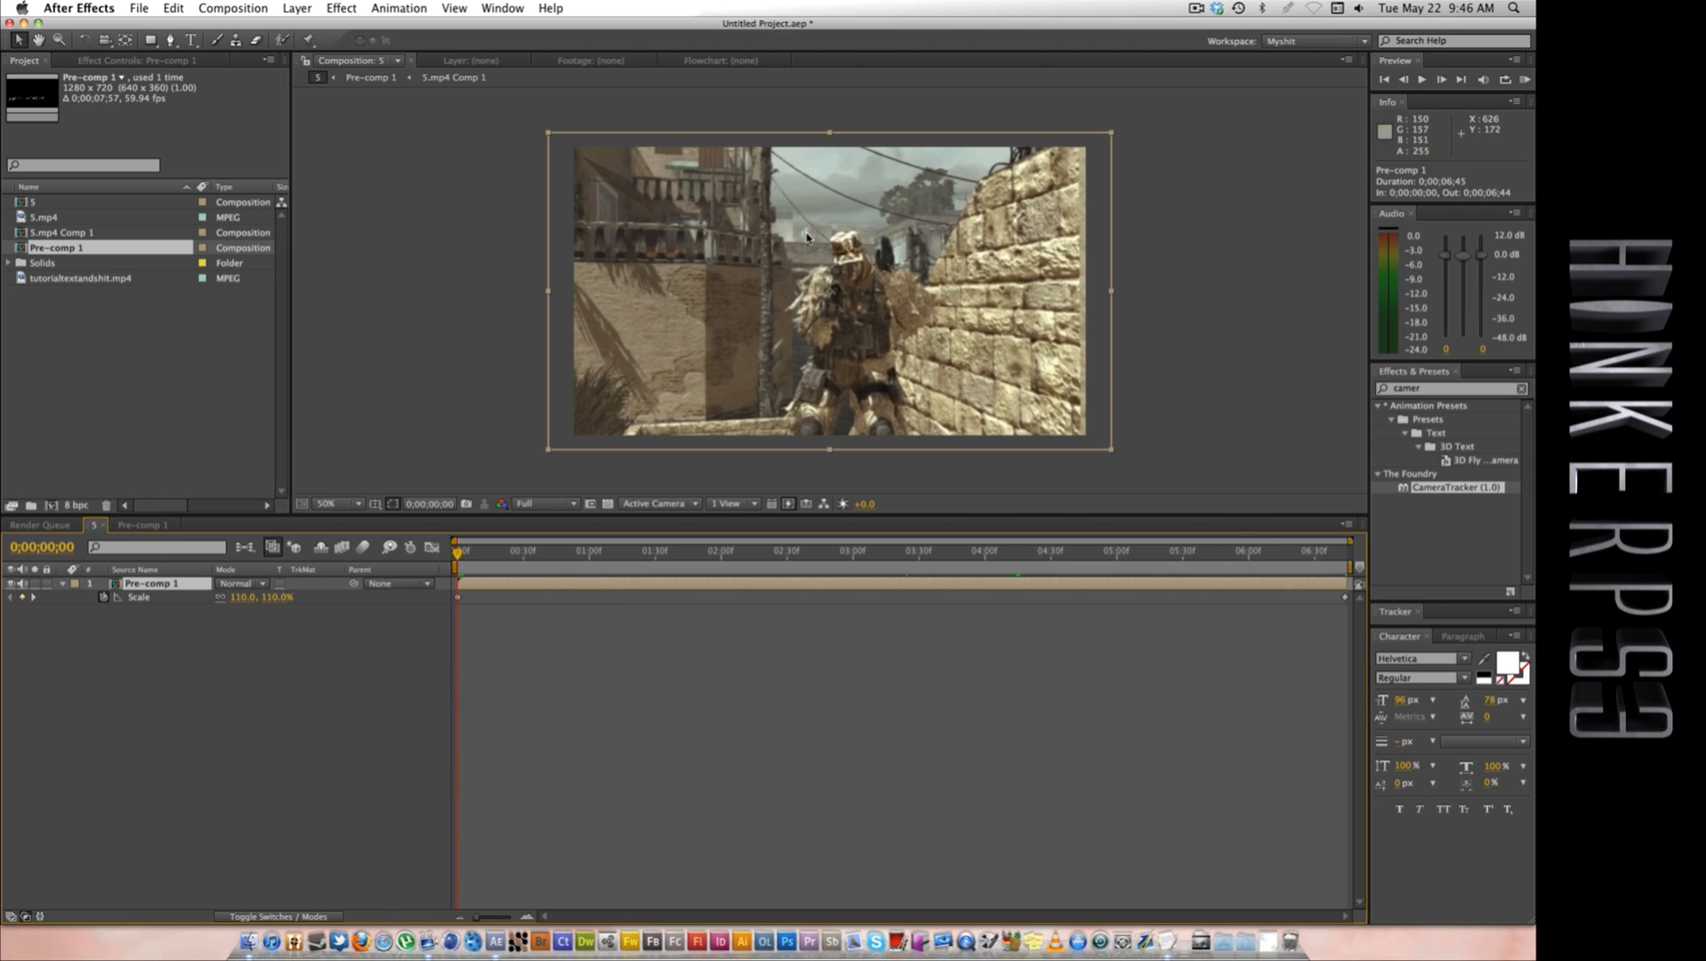
{"action": "key", "text": "super+shift+c"}
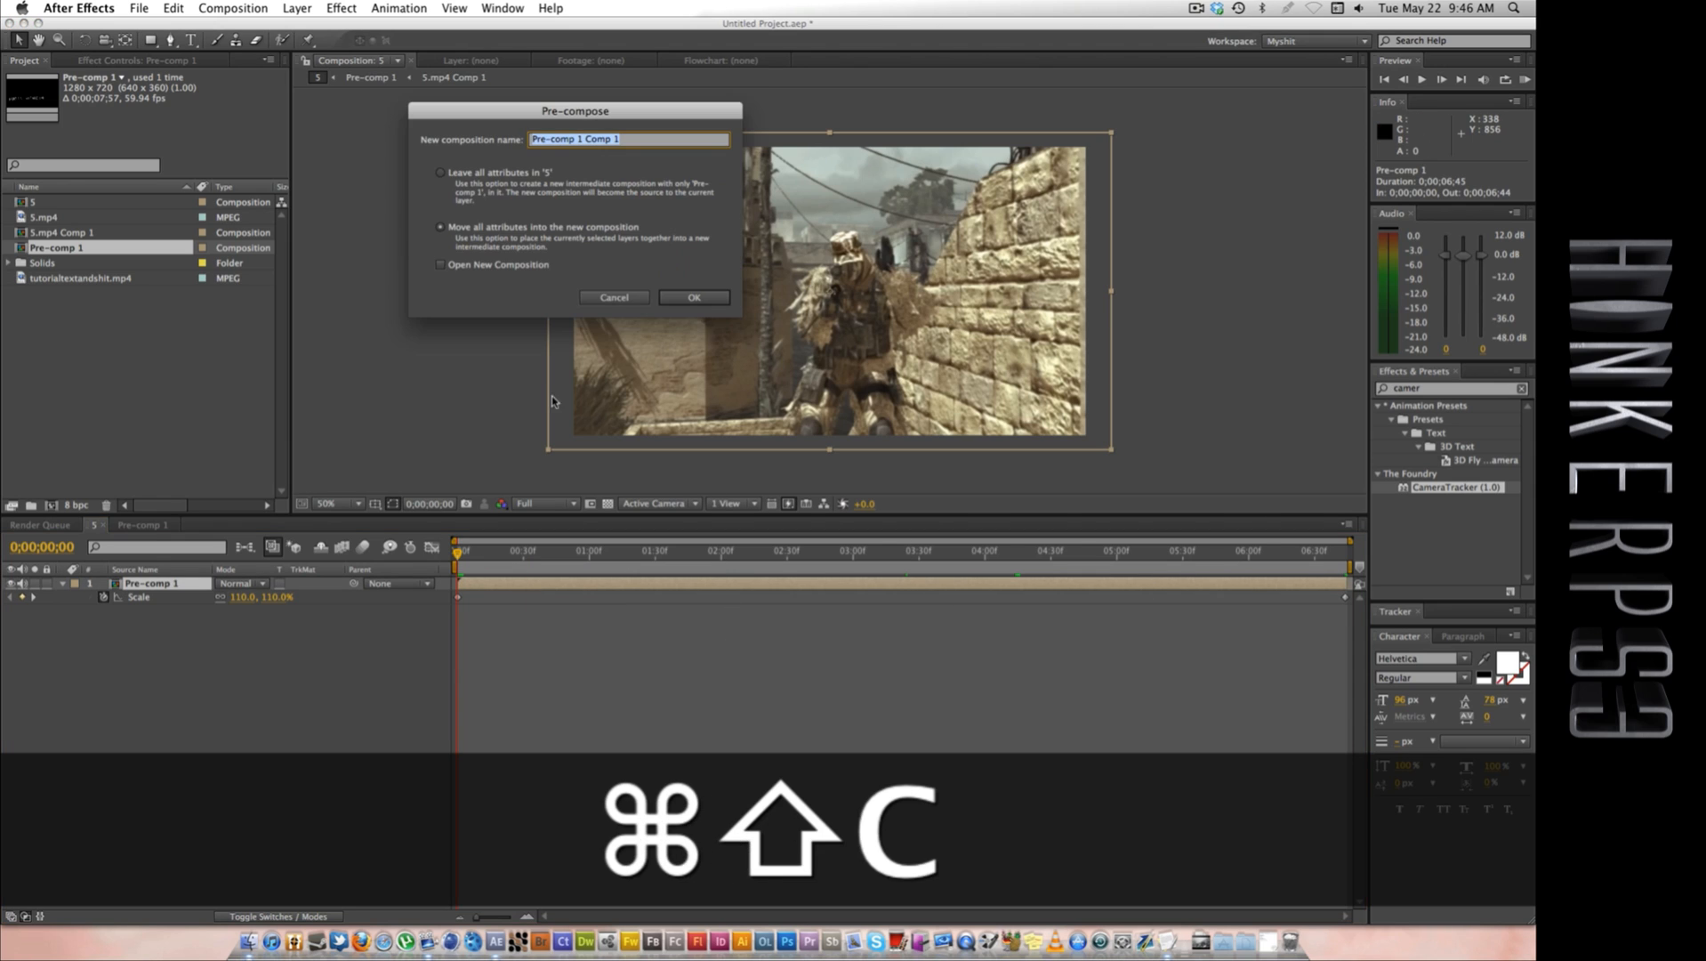
{"action": "left_click", "coordinate": [719, 296]}
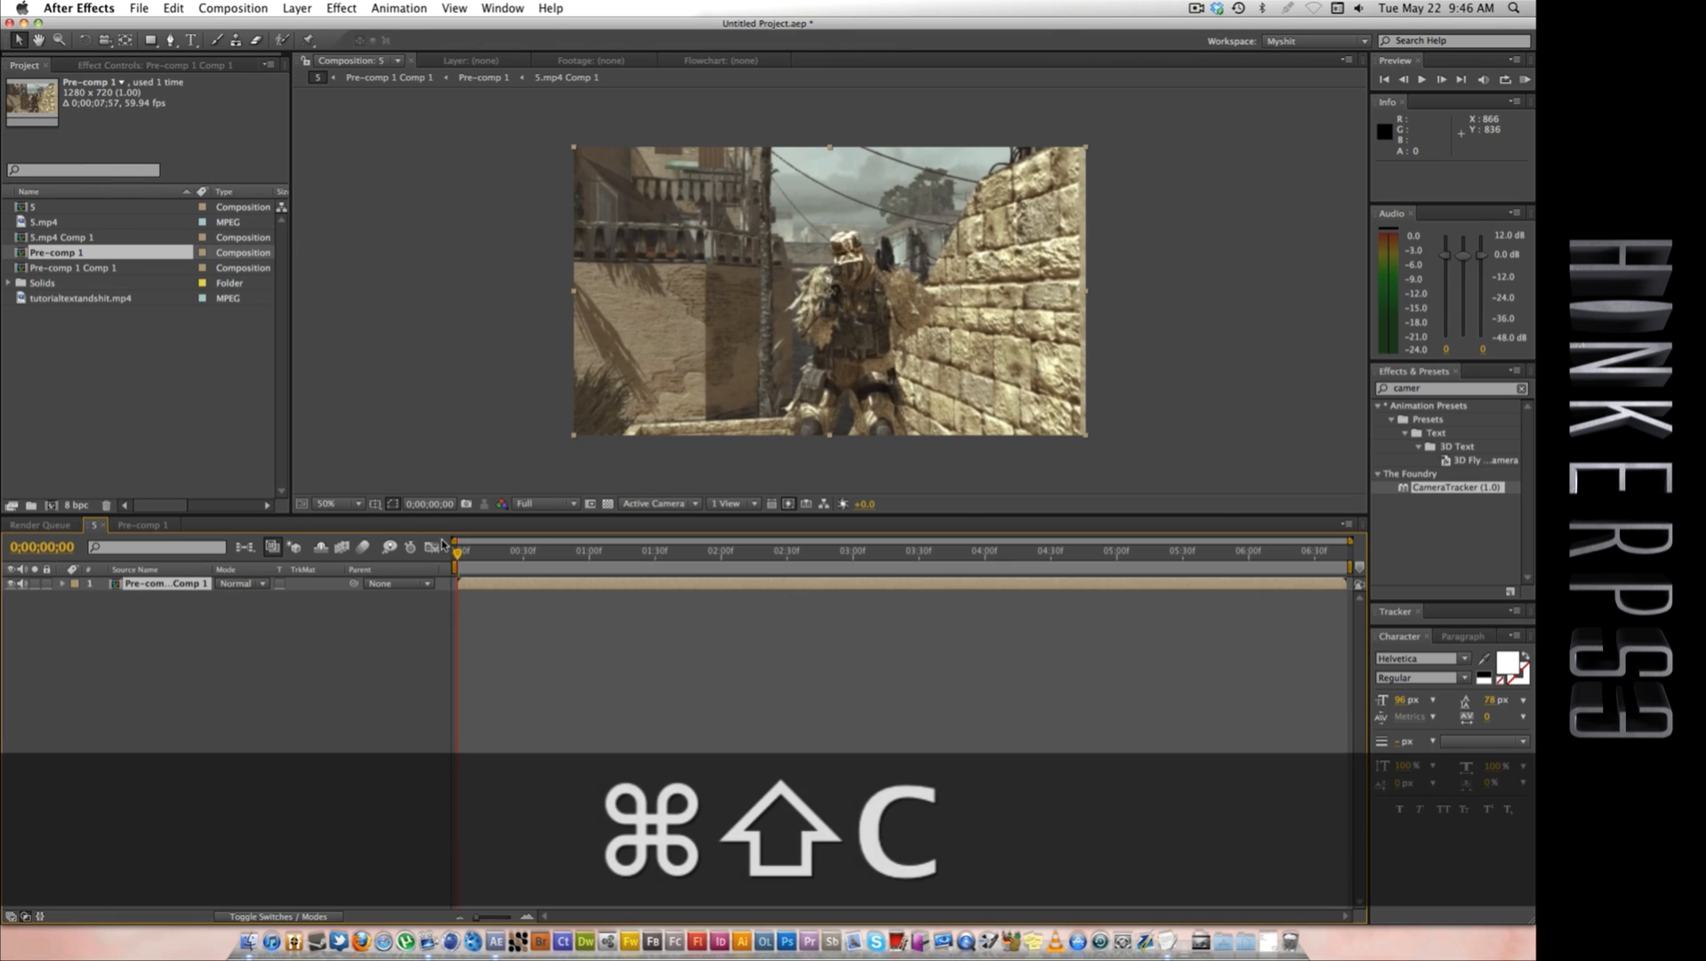
{"action": "key", "text": "s"}
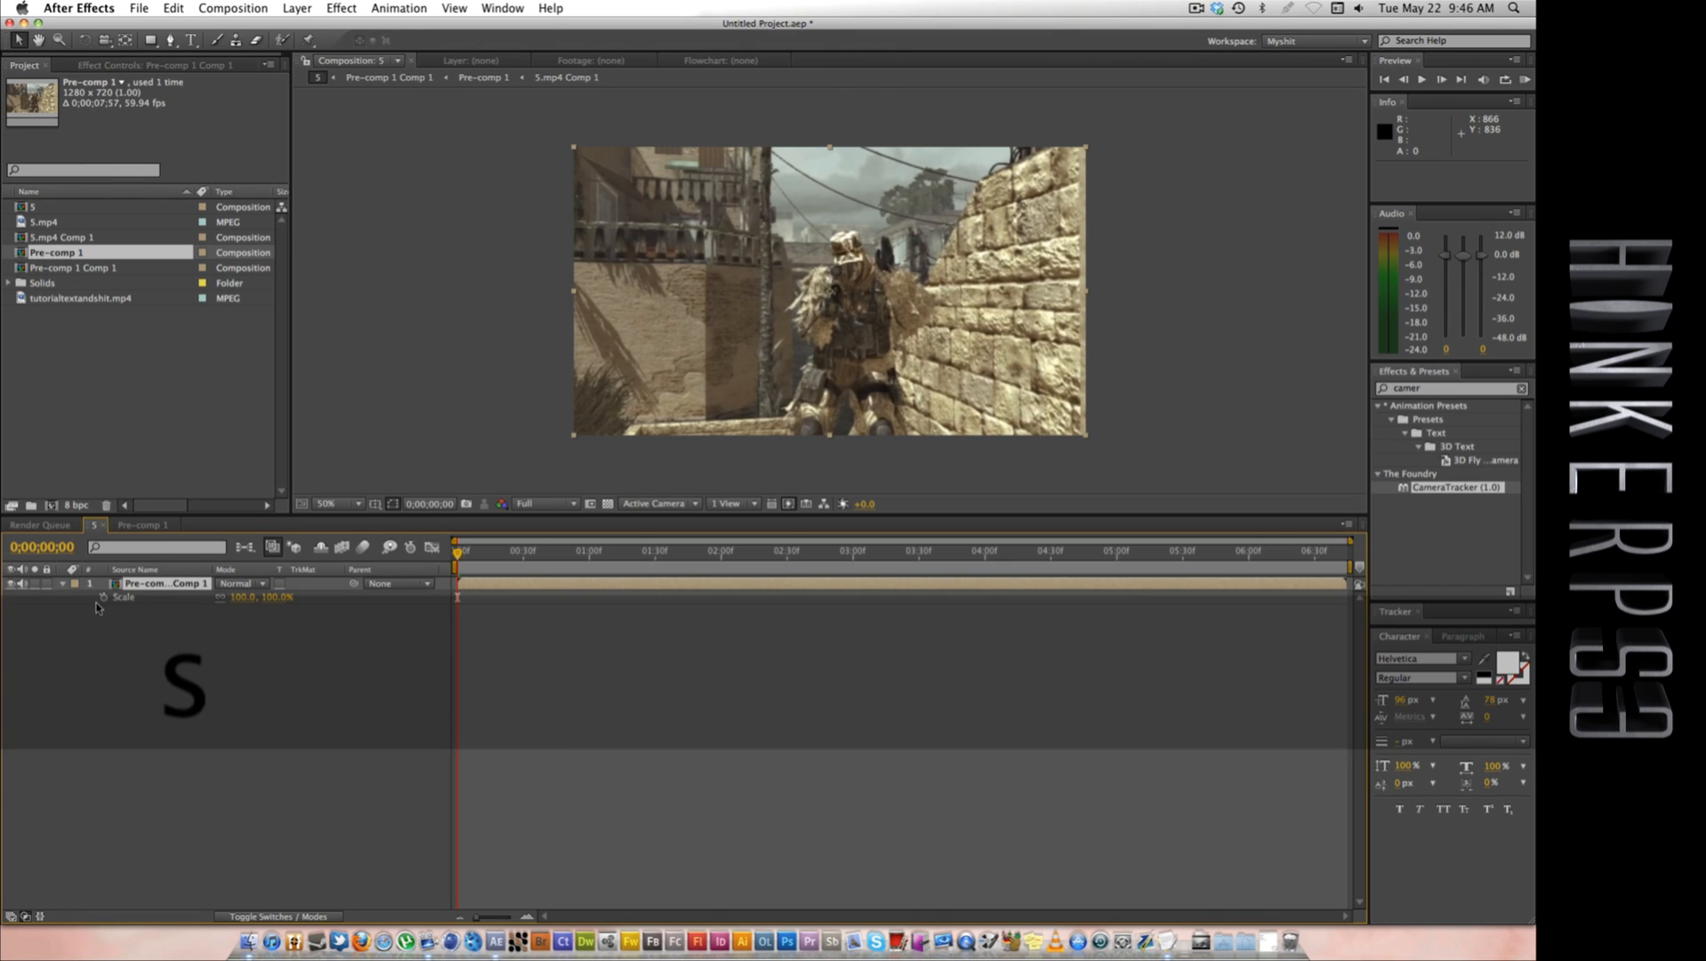
{"action": "key", "text": "super+z"}
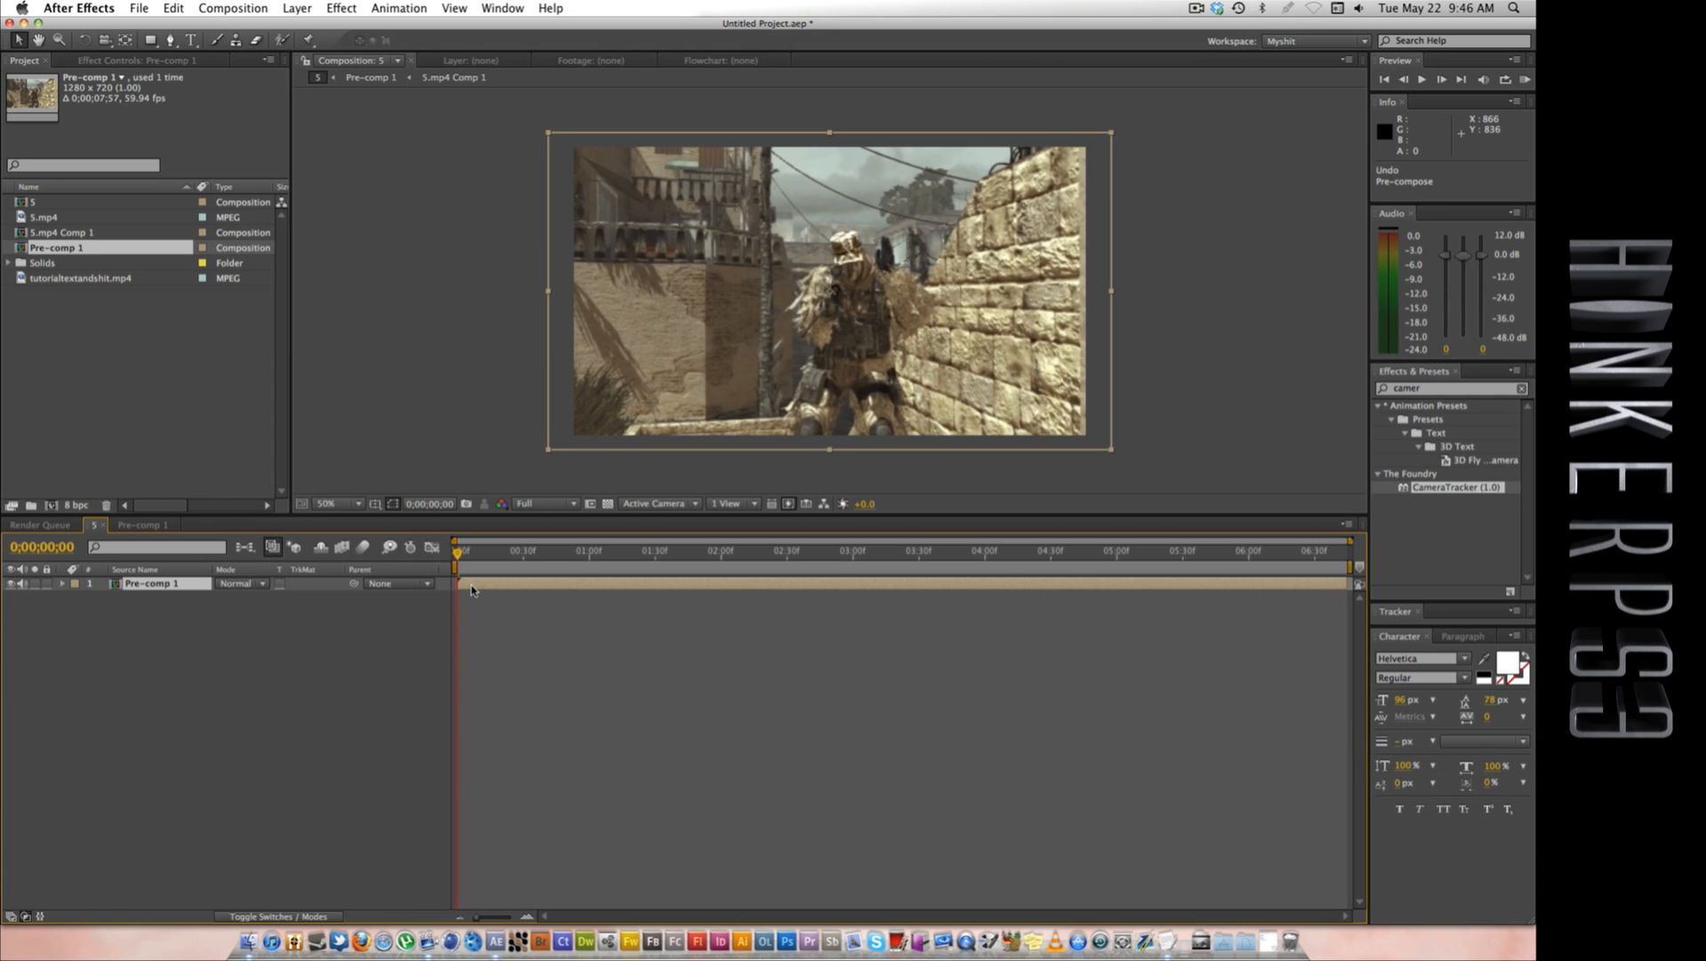
{"action": "key", "text": "s"}
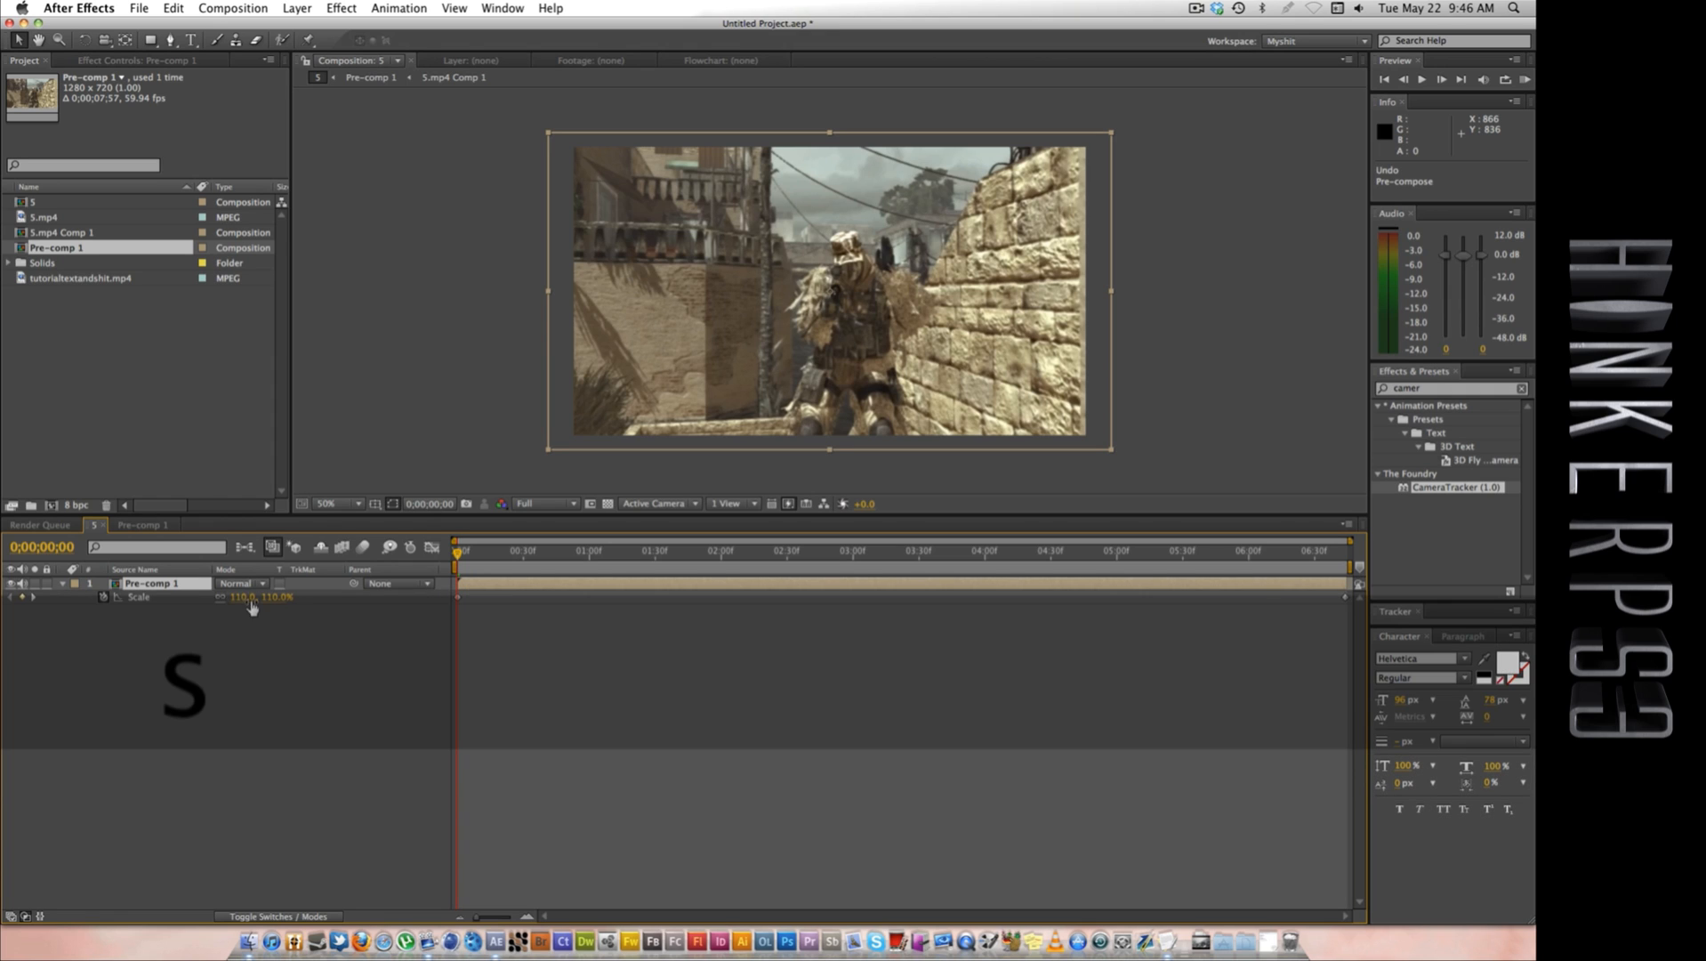
{"action": "left_click", "coordinate": [238, 599]}
{"action": "left_click", "coordinate": [290, 673]}
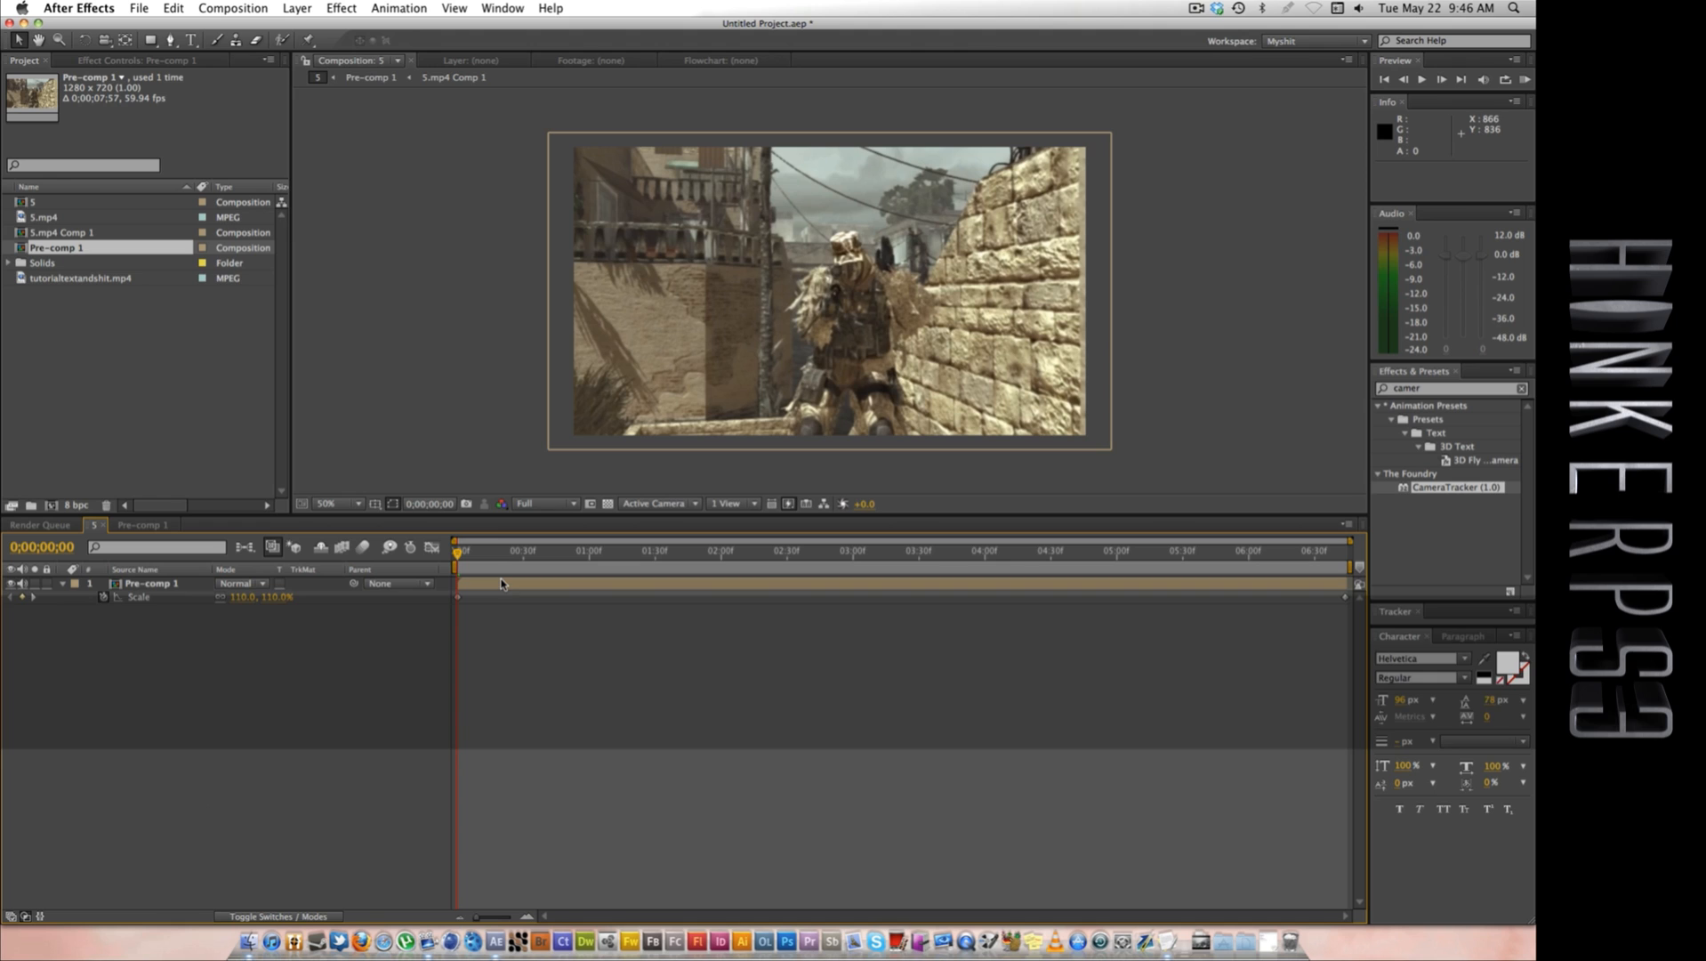
{"action": "left_click", "coordinate": [229, 7]}
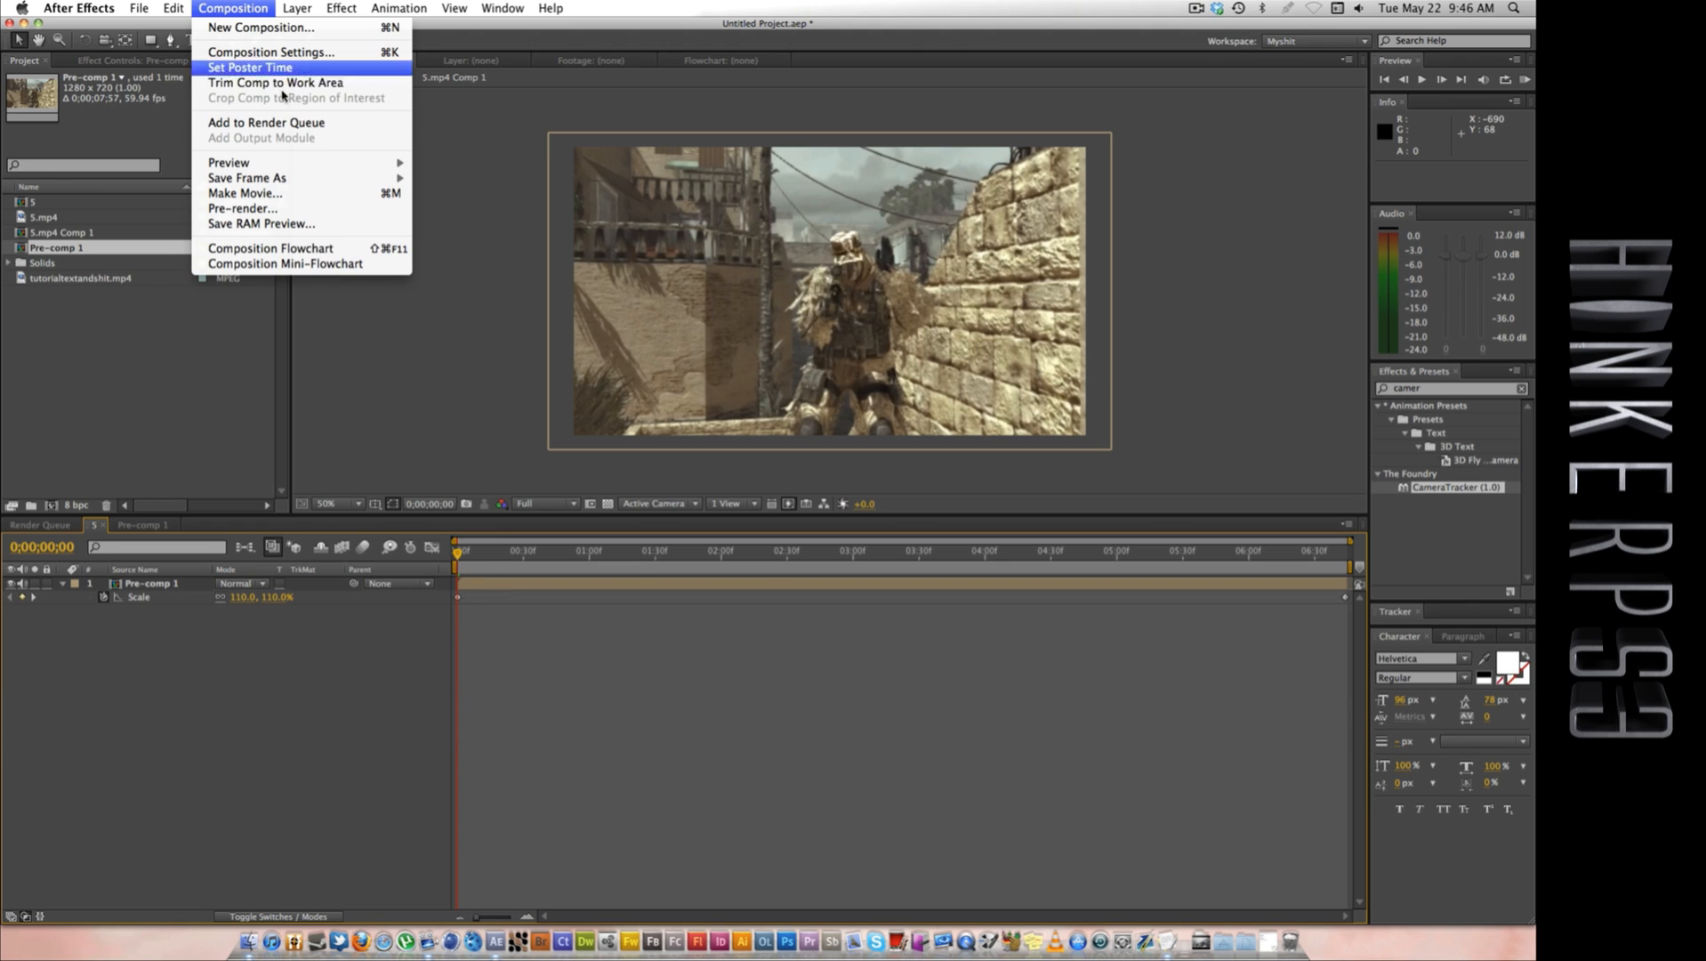
{"action": "left_click", "coordinate": [267, 608]}
Step: Pre-compose the Pre-comp 1 layer as Pre-comp 1 Comp 1, moving all attributes into the new composition
{"action": "left_click", "coordinate": [166, 583]}
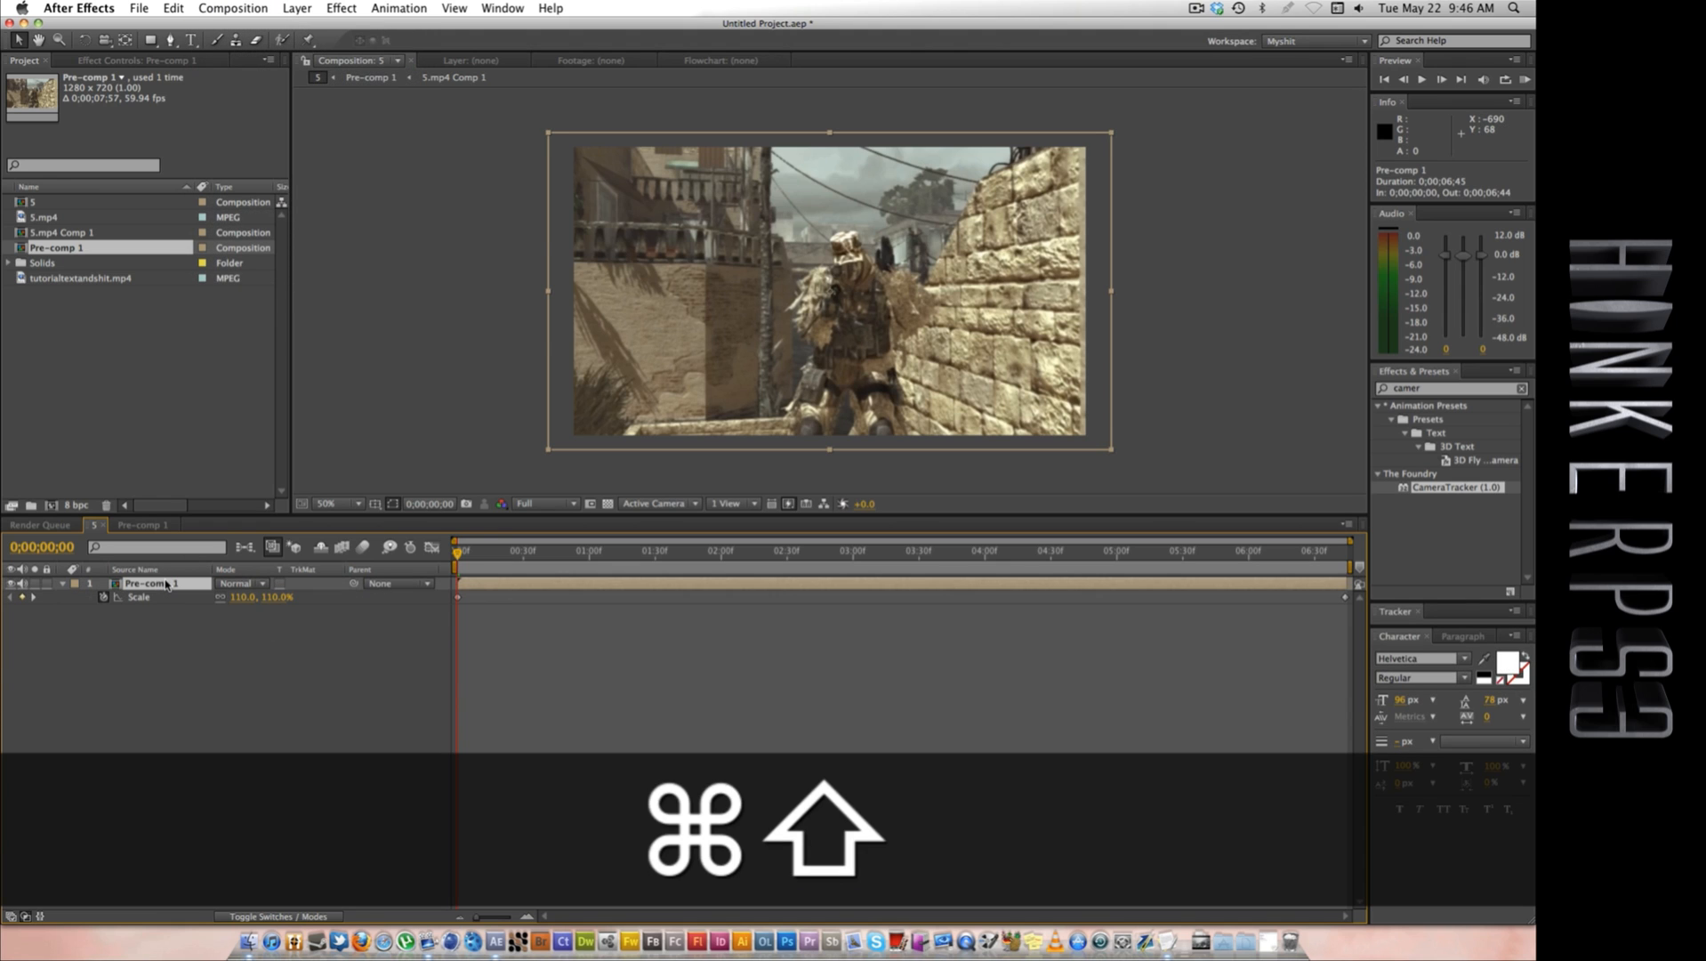
{"action": "key", "text": "super+shift+c"}
{"action": "left_click", "coordinate": [690, 297]}
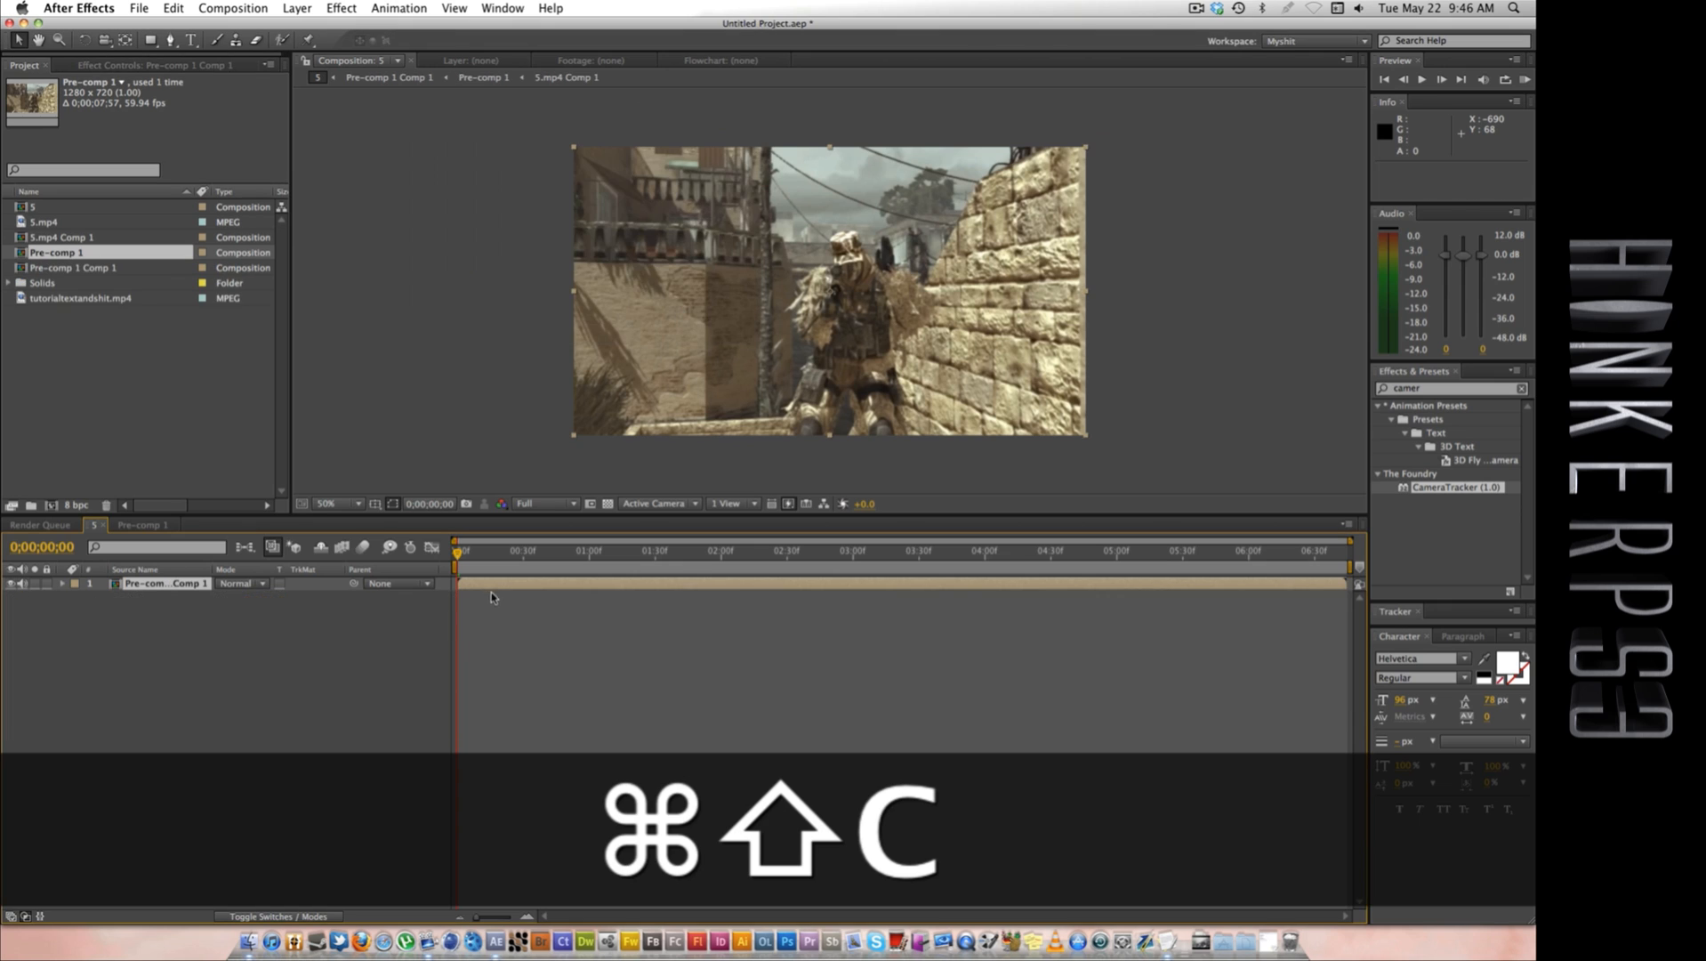
Step: Open Pre-comp 1 Comp 1 and enlarge its width to 1280*1.5 with the 16:9 aspect ratio locked
{"action": "left_click", "coordinate": [337, 8]}
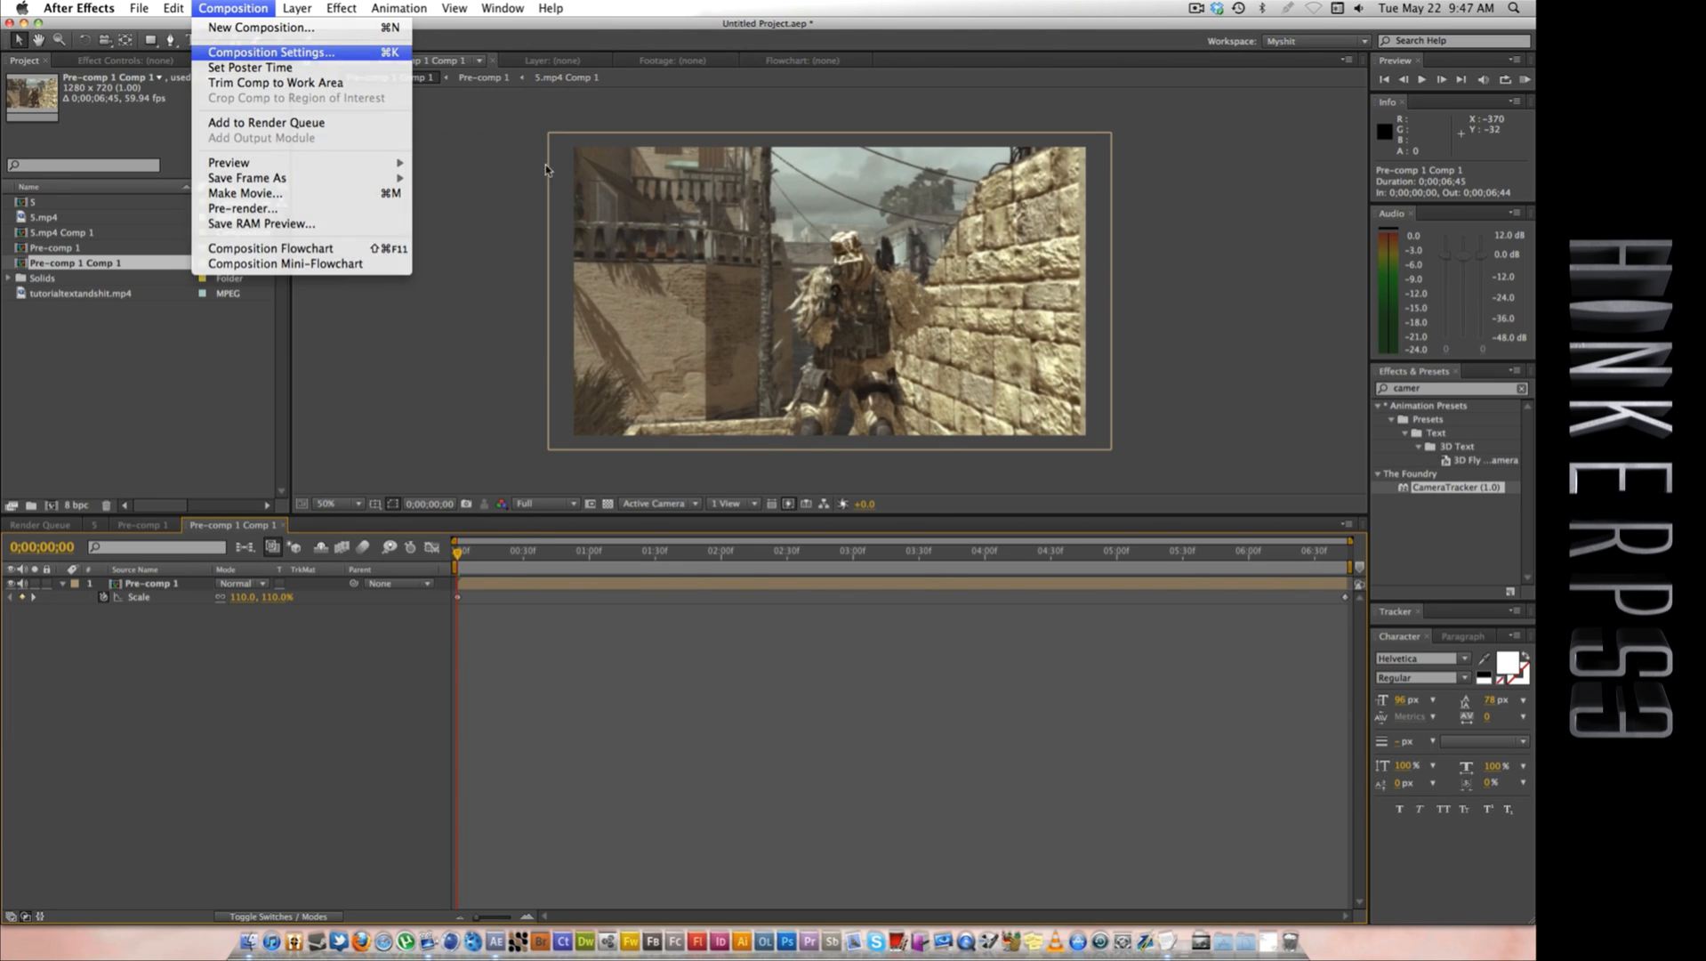
{"action": "left_click", "coordinate": [267, 52]}
{"action": "left_click", "coordinate": [643, 362]}
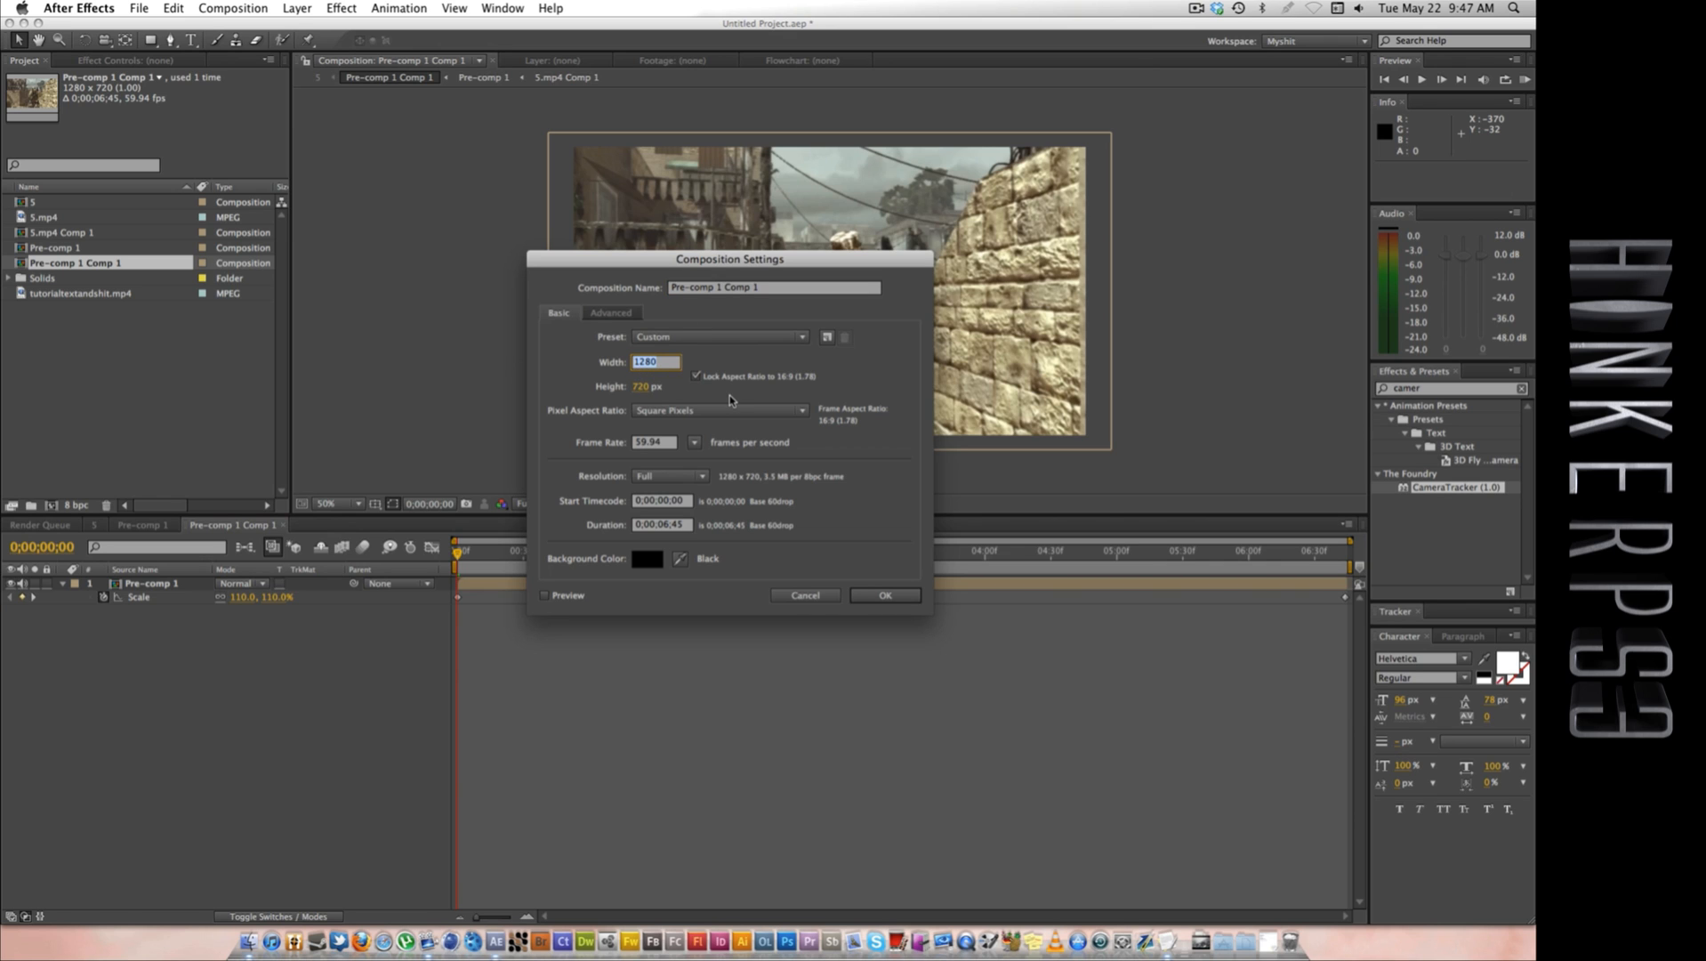
{"action": "key", "text": "Right"}
{"action": "type", "text": "*1.5"}
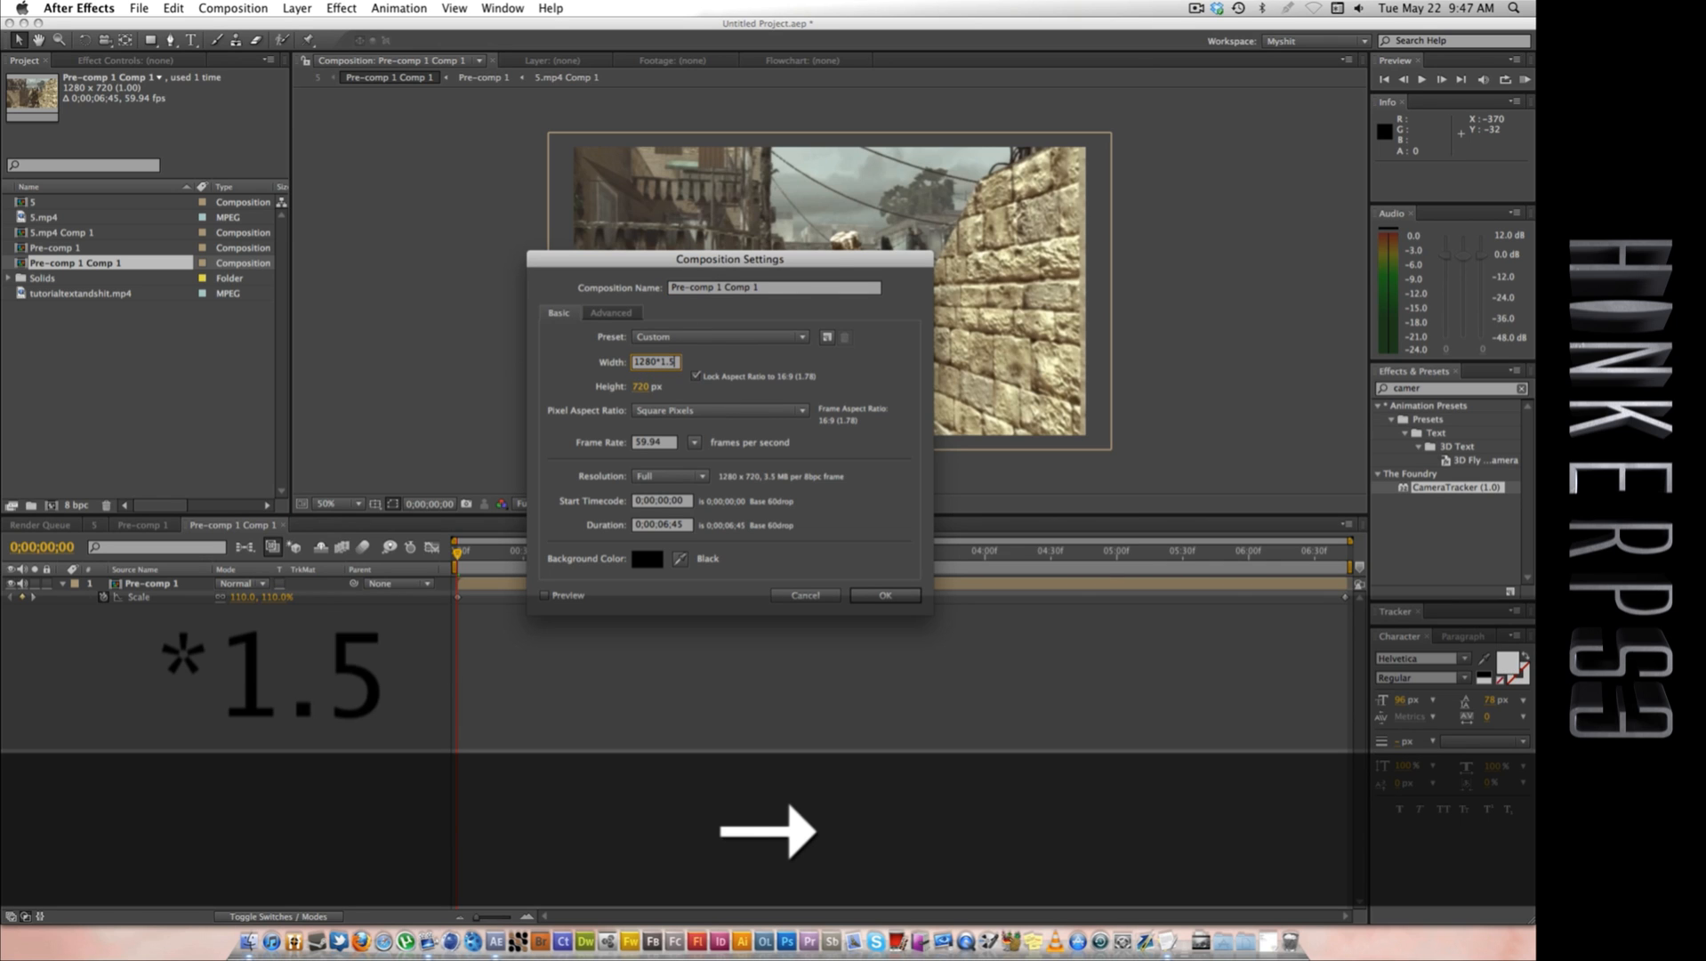
{"action": "key", "text": "Return"}
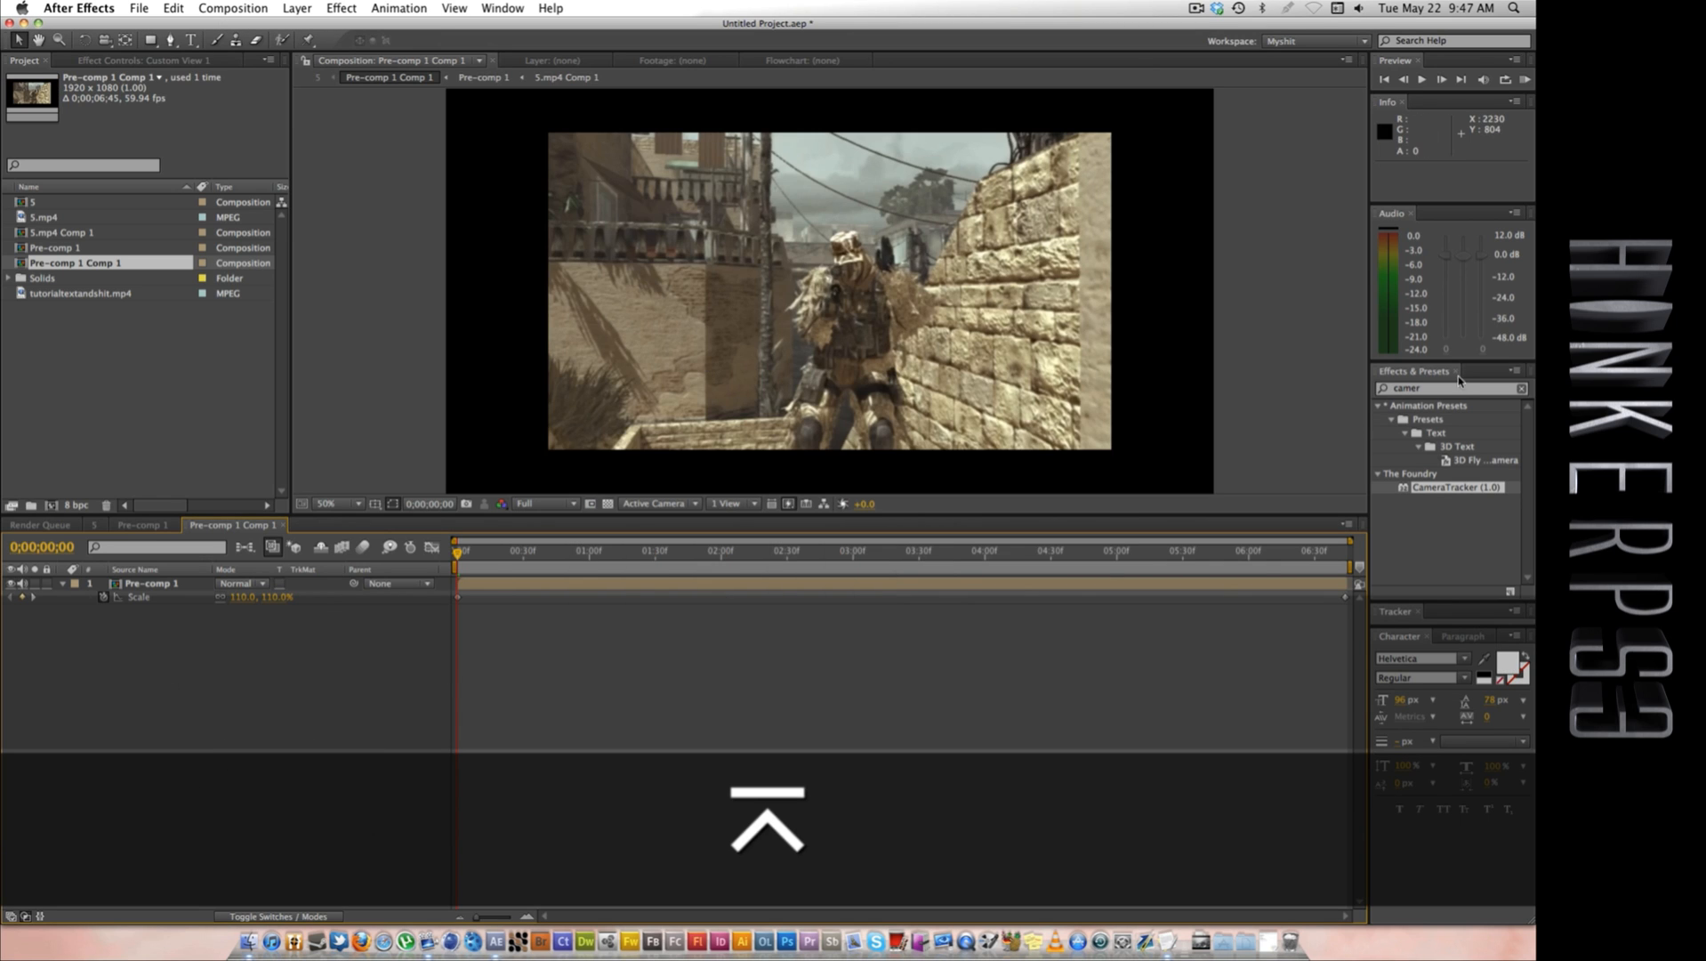
Step: Search the effects for twix and apply the "blackfr...xtor removal" user preset to the Pre-comp 1 layer
{"action": "double_click", "coordinate": [1456, 389]}
{"action": "type", "text": "twix"}
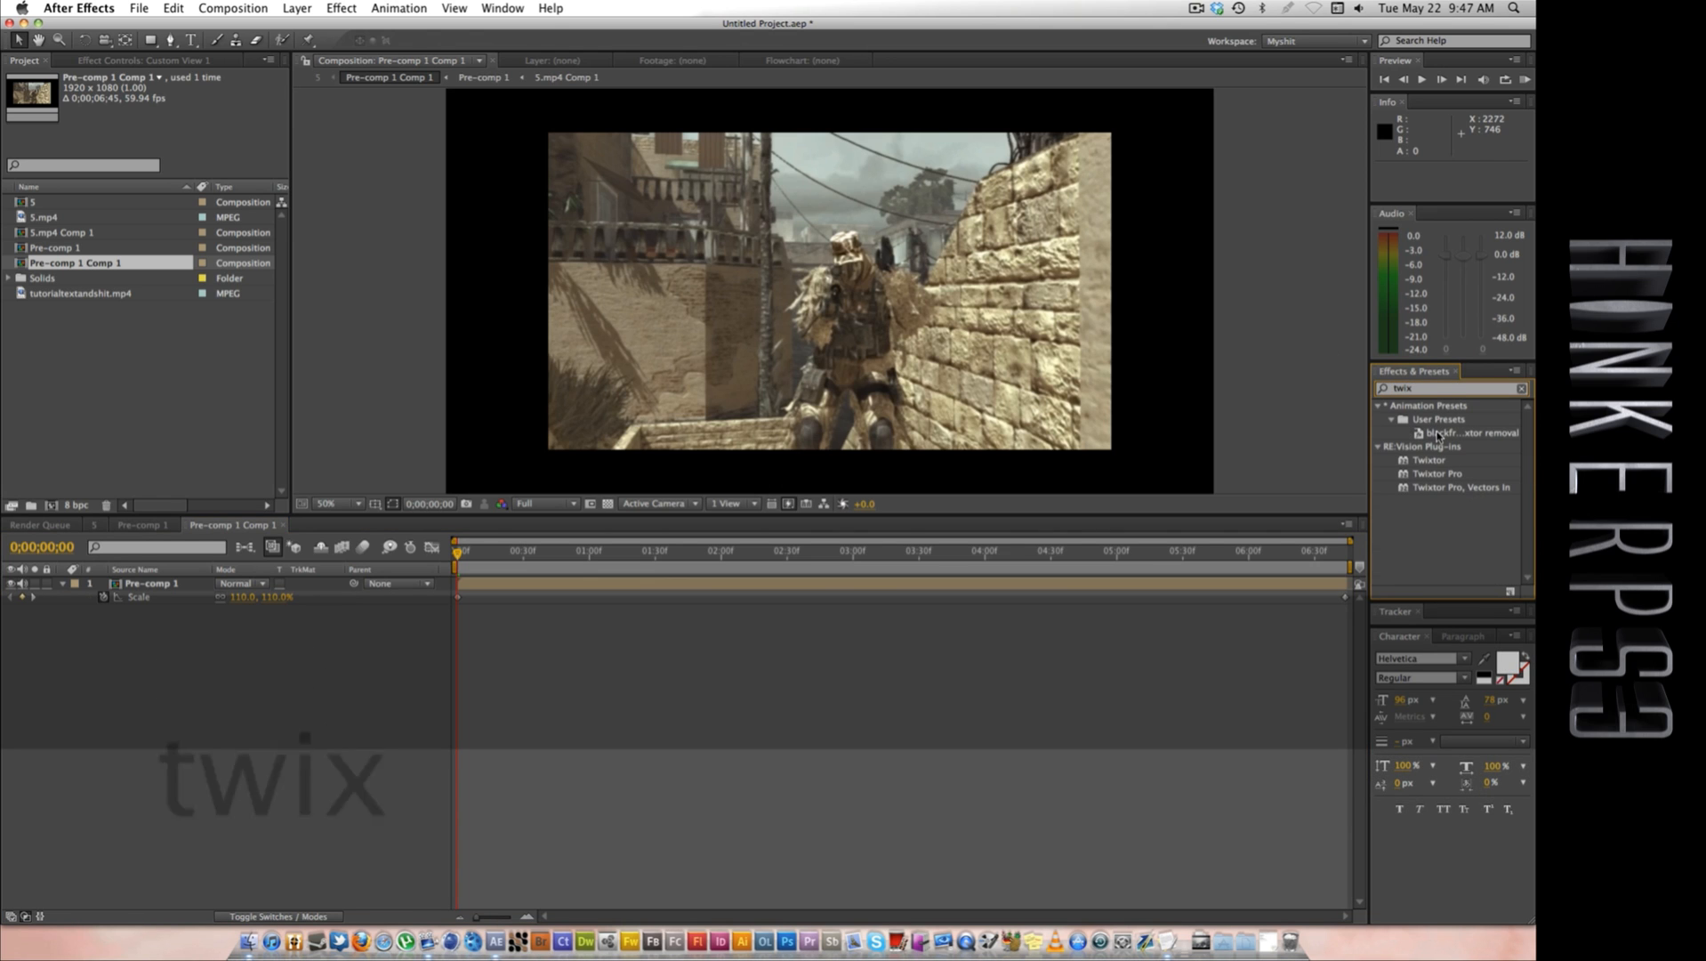
{"action": "left_click_drag", "start_coordinate": [1472, 433], "coordinate": [1093, 277]}
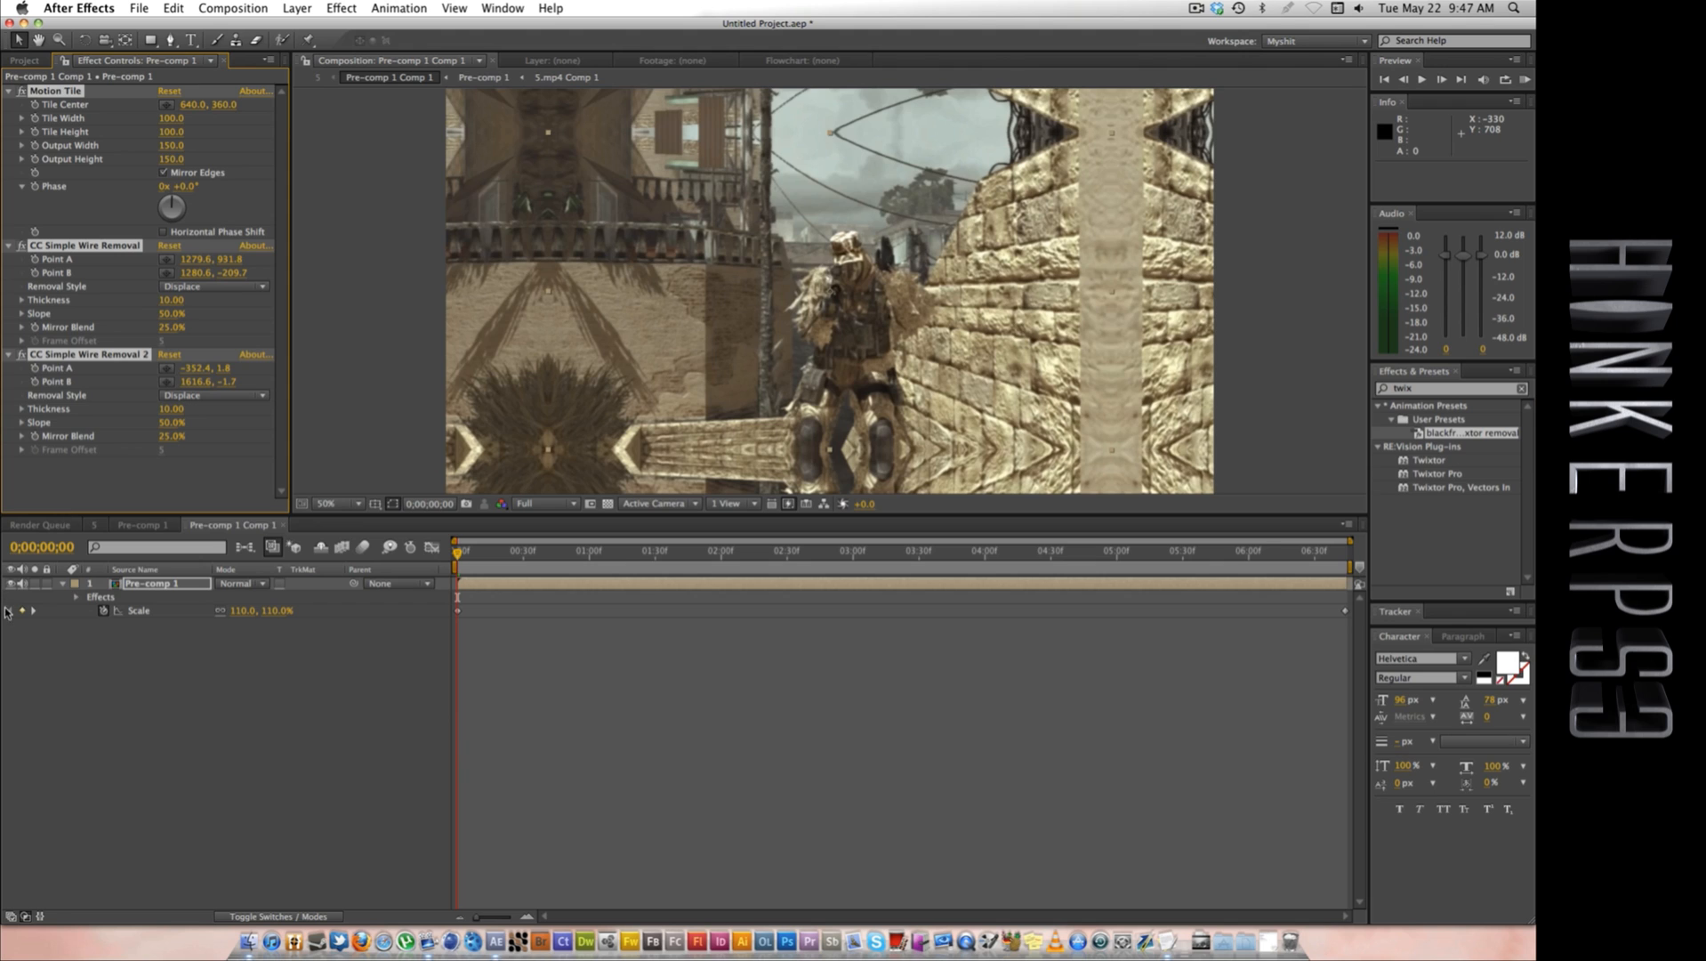
Step: In composition 5, add 100% scale keyframes to the Pre-comp 1 Comp 1 layer at the first frame and at 0;00;06;44
{"action": "left_click", "coordinate": [143, 525]}
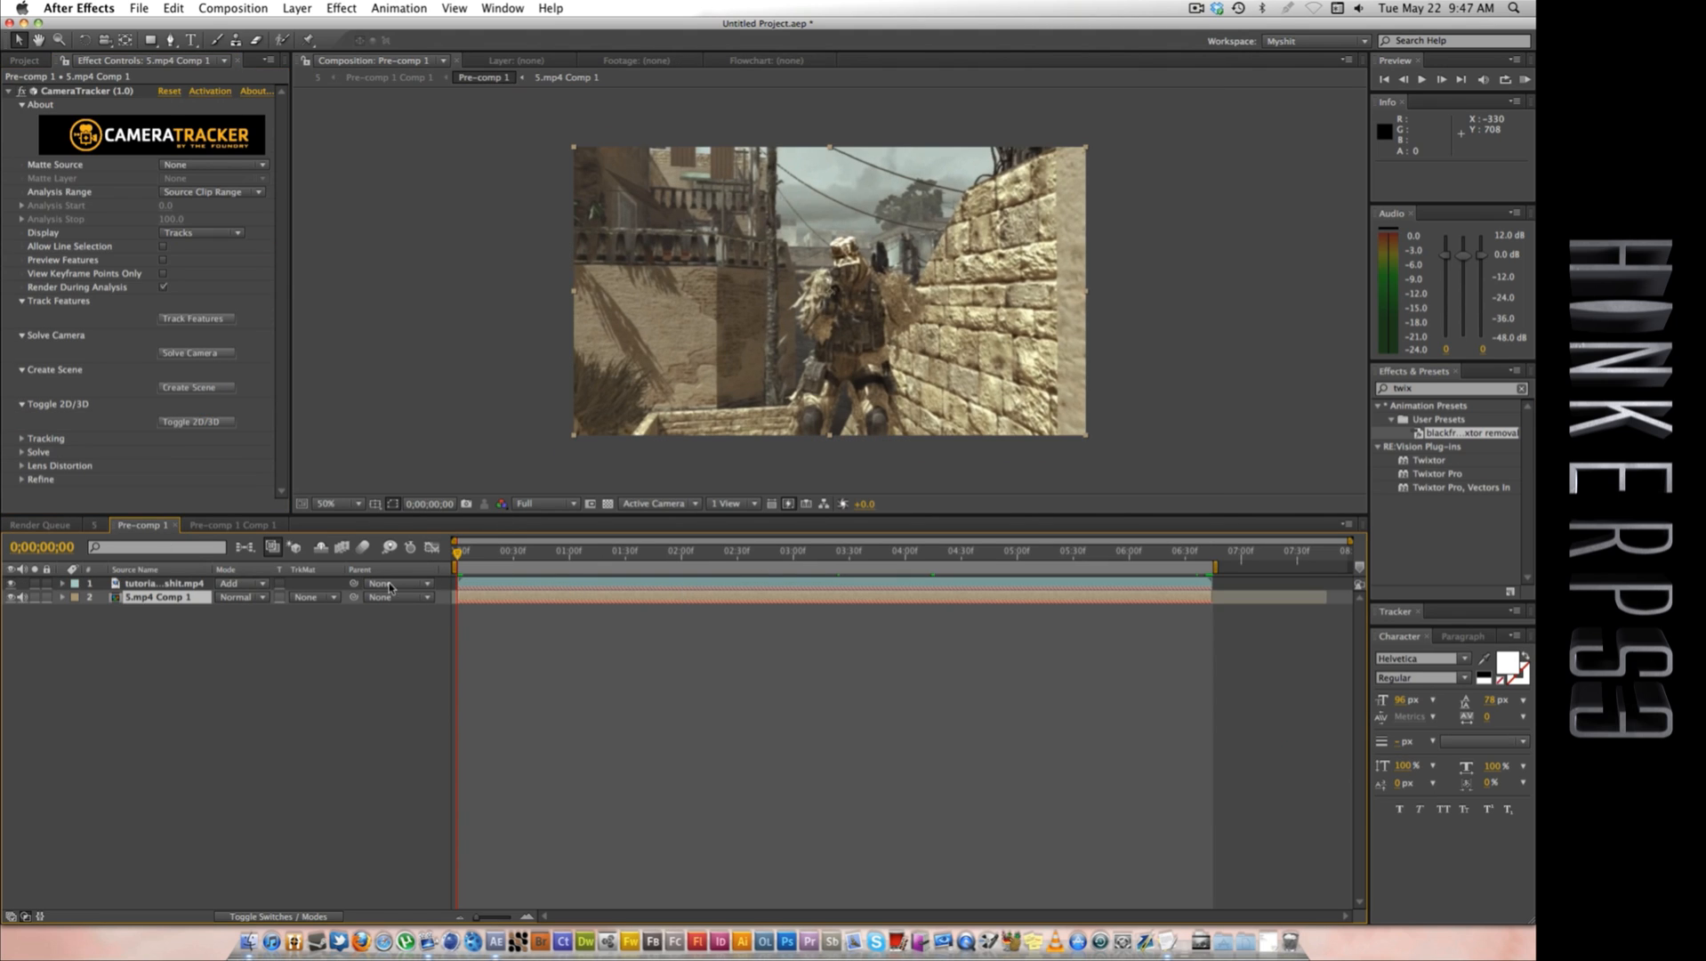
{"action": "left_click", "coordinate": [93, 525]}
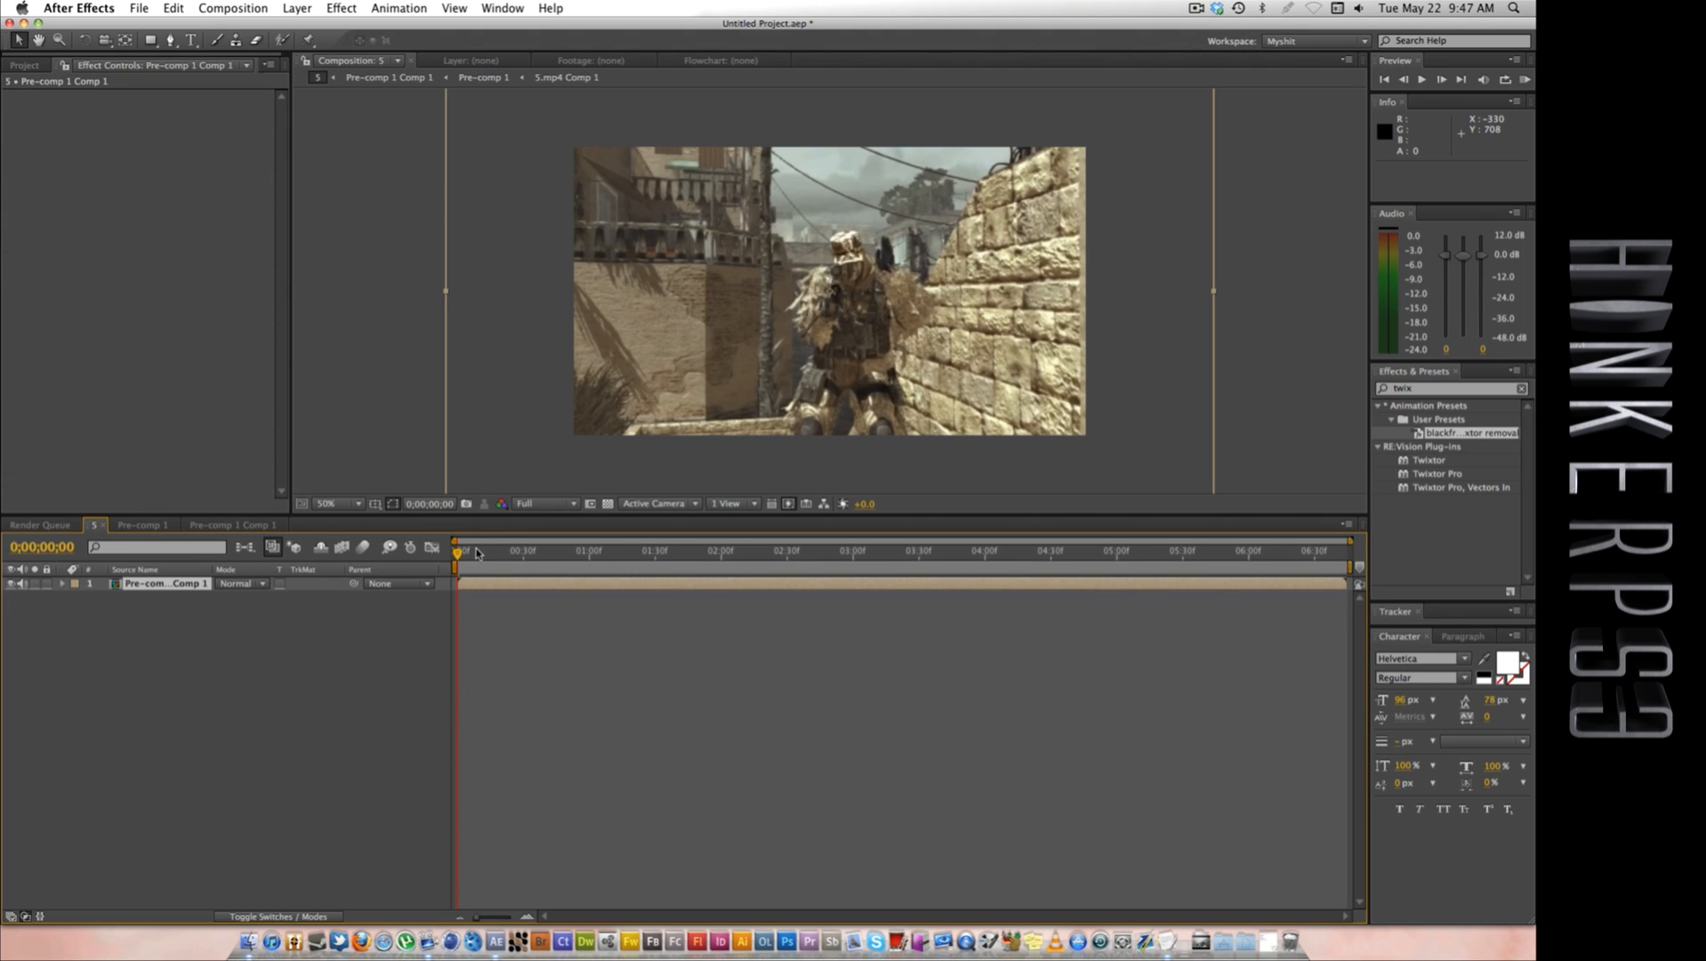
{"action": "key", "text": "s"}
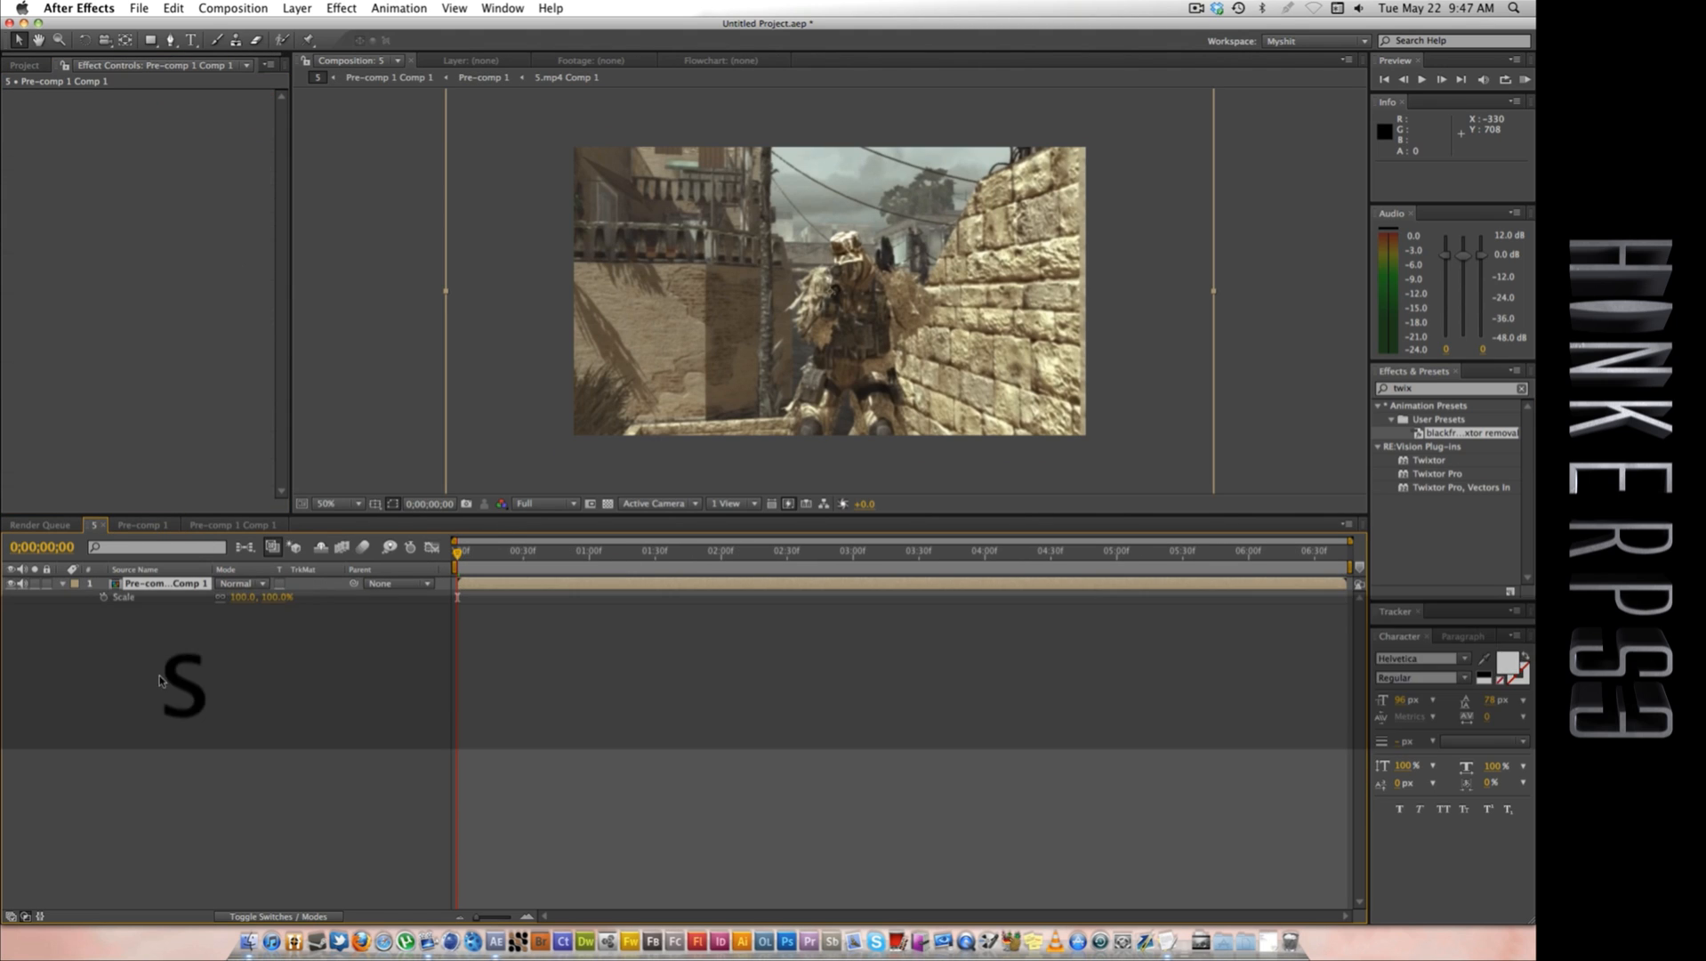
{"action": "left_click", "coordinate": [103, 597]}
{"action": "left_click_drag", "start_coordinate": [1330, 546], "coordinate": [1350, 552]}
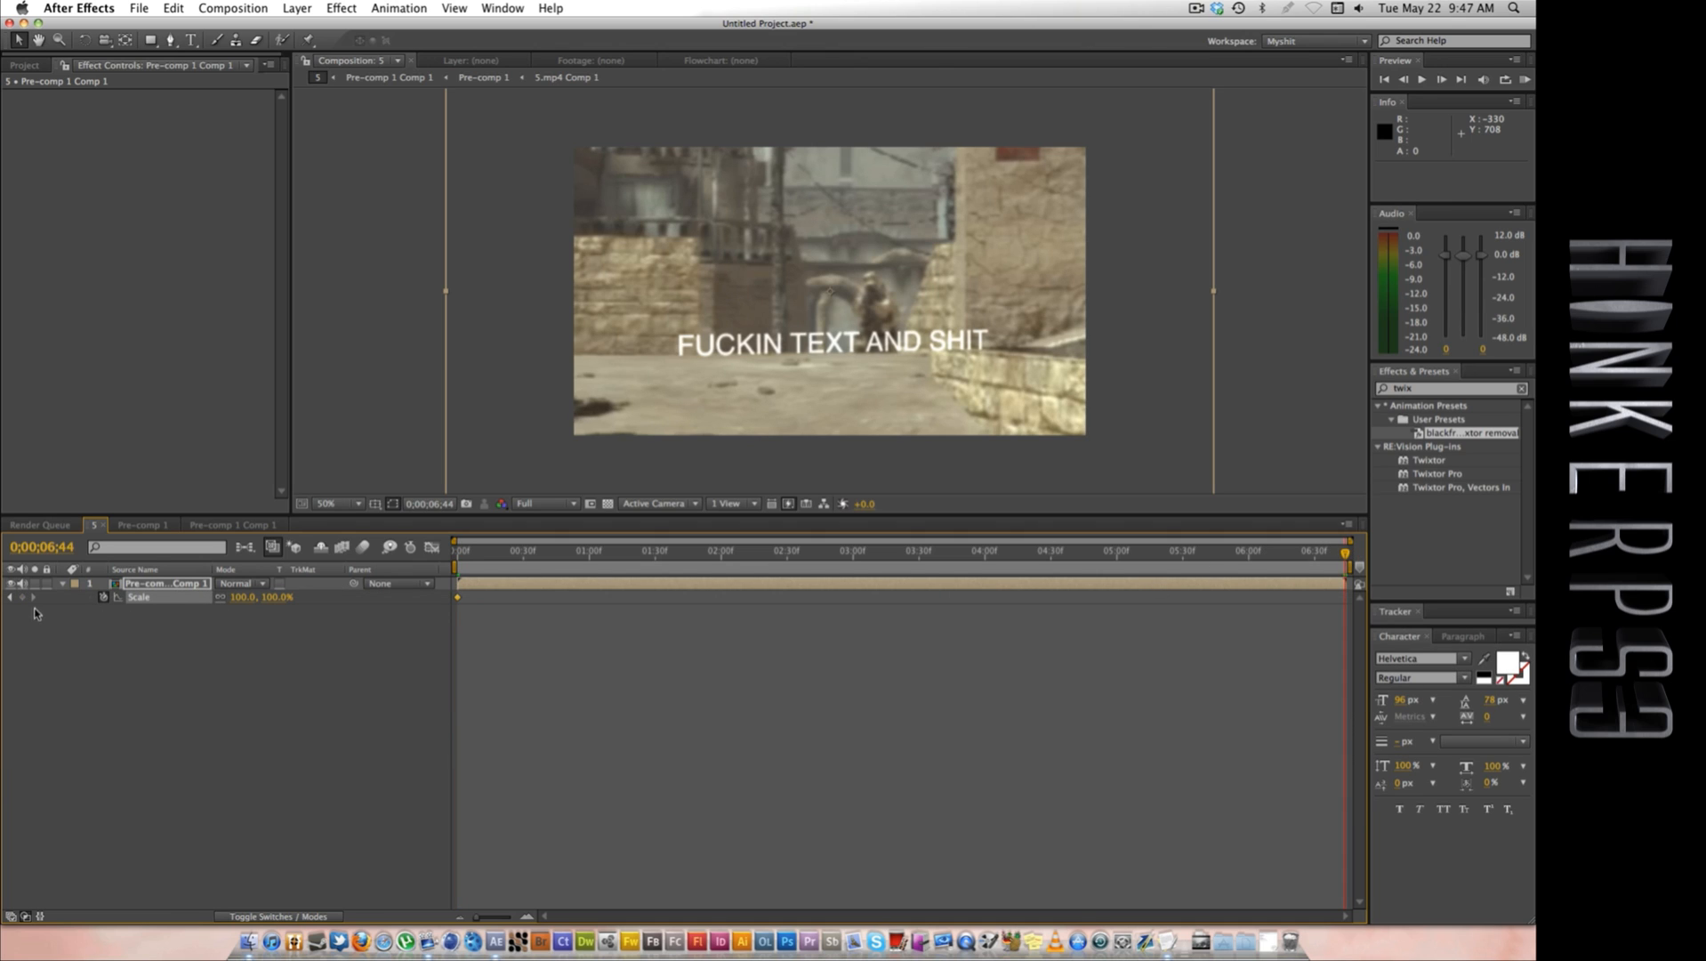
Step: Add a 150% scale keyframe to the Pre-comp 1 Comp 1 layer at 0;00;01;34
{"action": "left_click_drag", "start_coordinate": [905, 549], "coordinate": [664, 576]}
{"action": "left_click", "coordinate": [278, 597]}
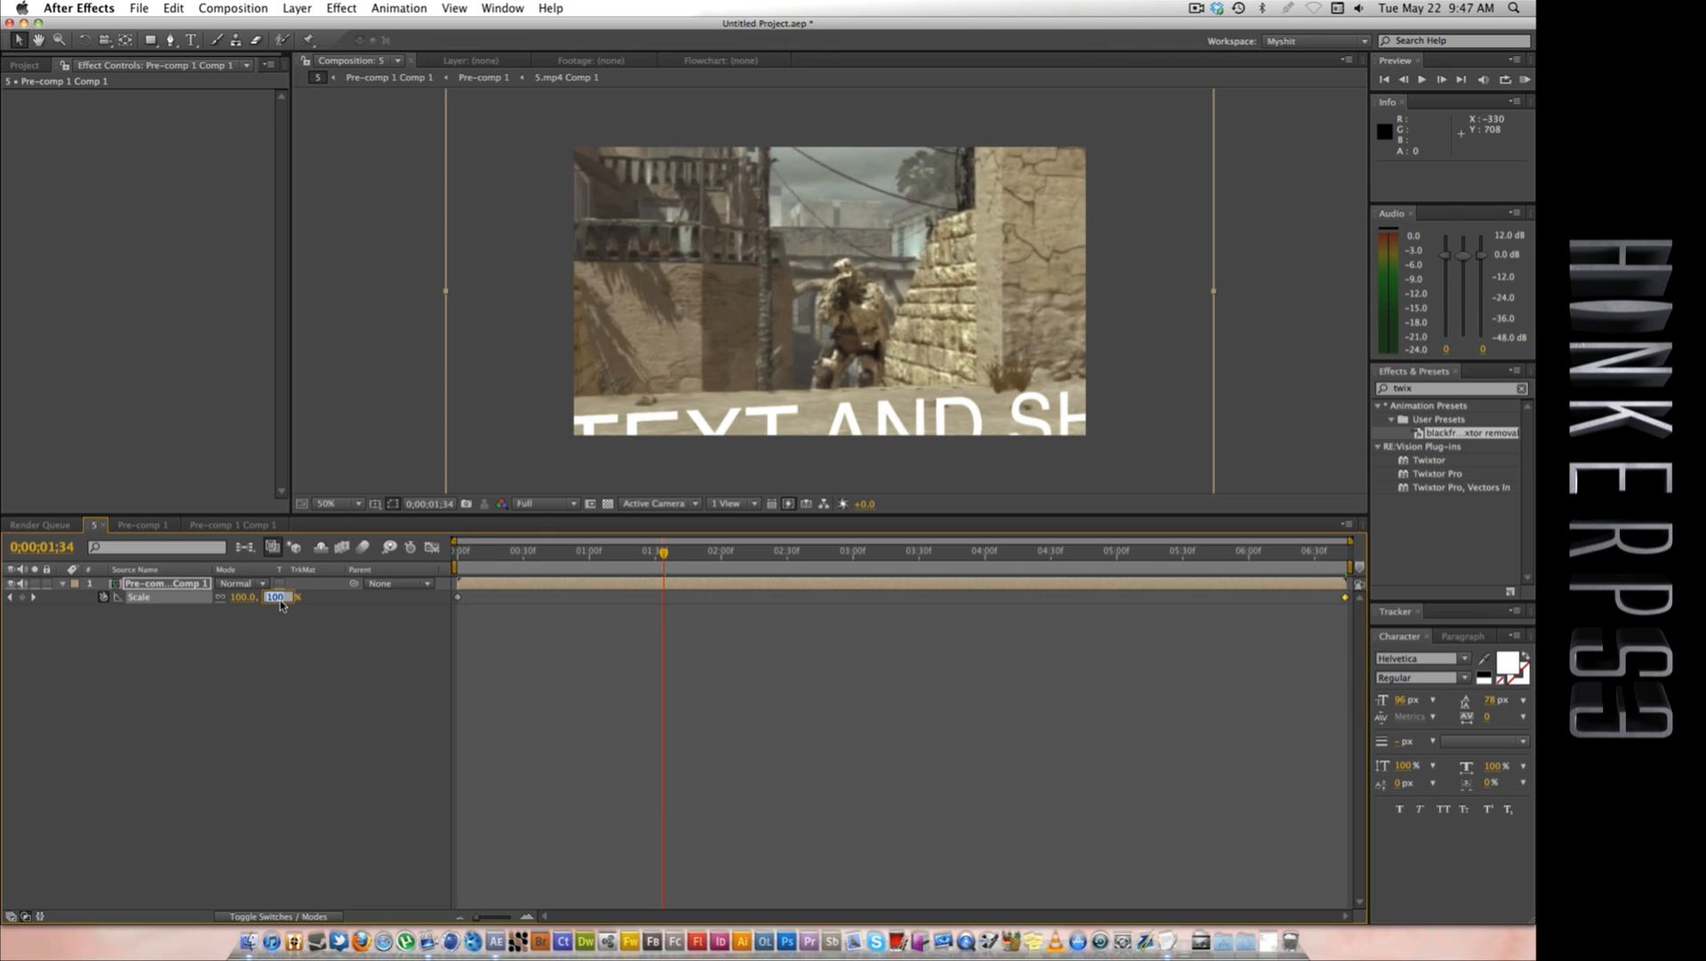
{"action": "type", "text": "150"}
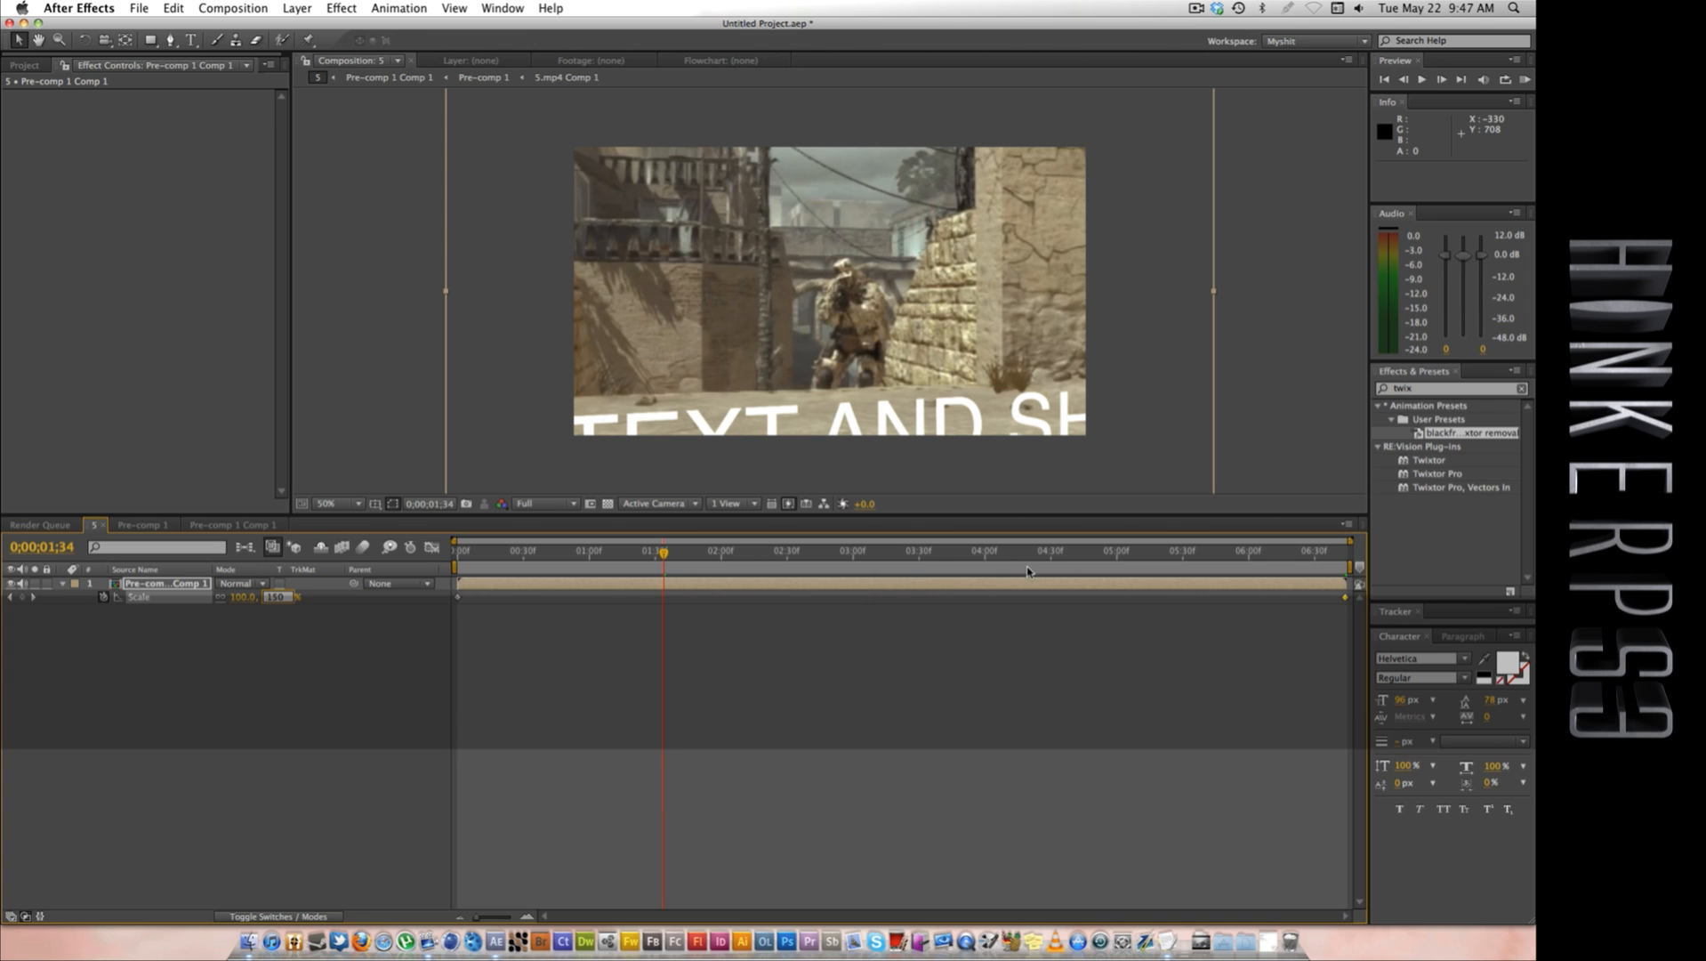
Step: Add a scale keyframe at 0;00;03;07, trying 95% and 50% and settling on 68%
{"action": "left_click_drag", "start_coordinate": [910, 558], "coordinate": [868, 558]}
{"action": "left_click", "coordinate": [277, 597]}
{"action": "type", "text": "95"}
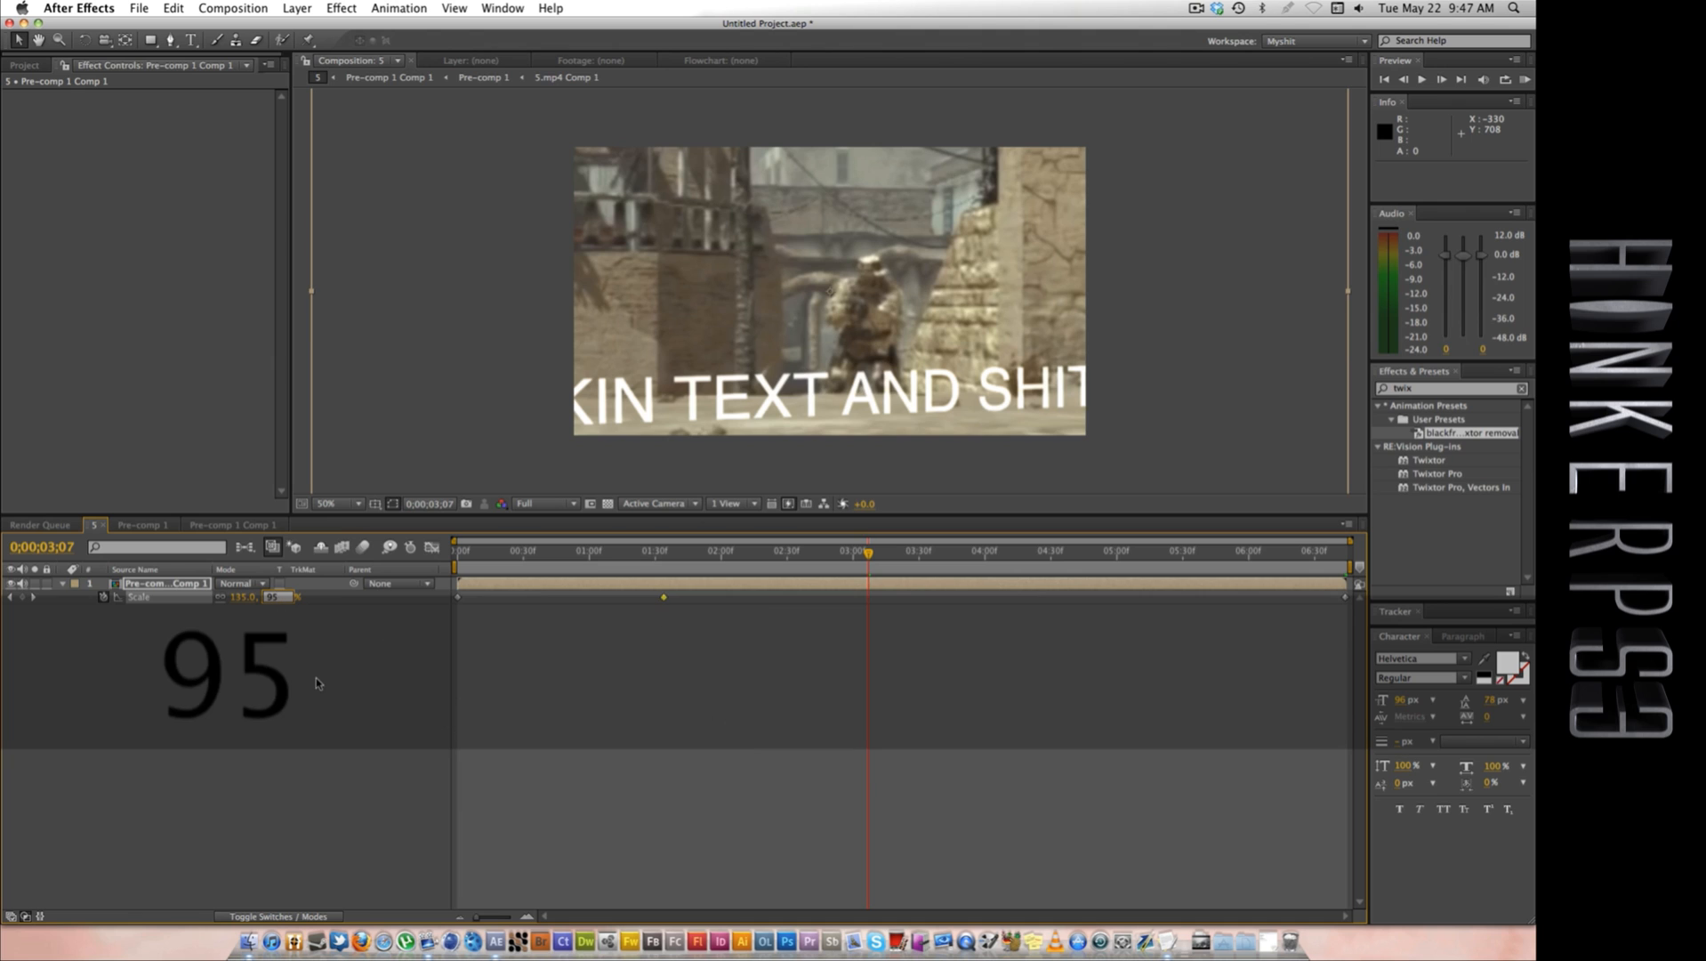
{"action": "key", "text": "Return"}
{"action": "left_click", "coordinate": [271, 598]}
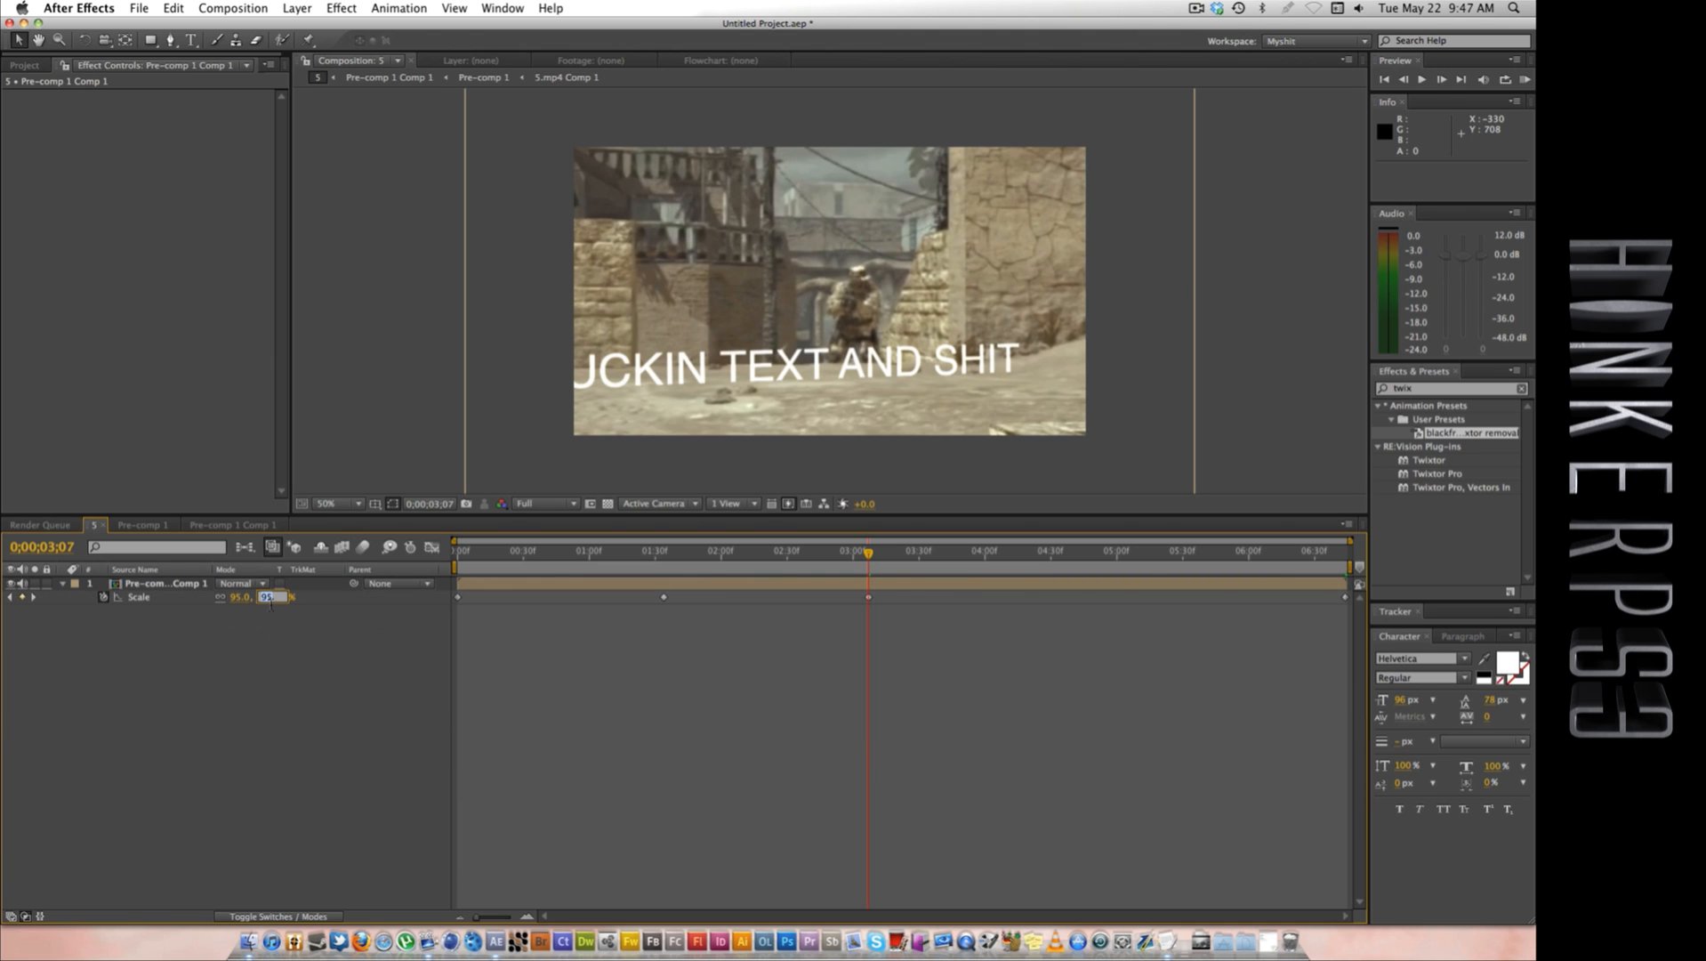
{"action": "type", "text": "50"}
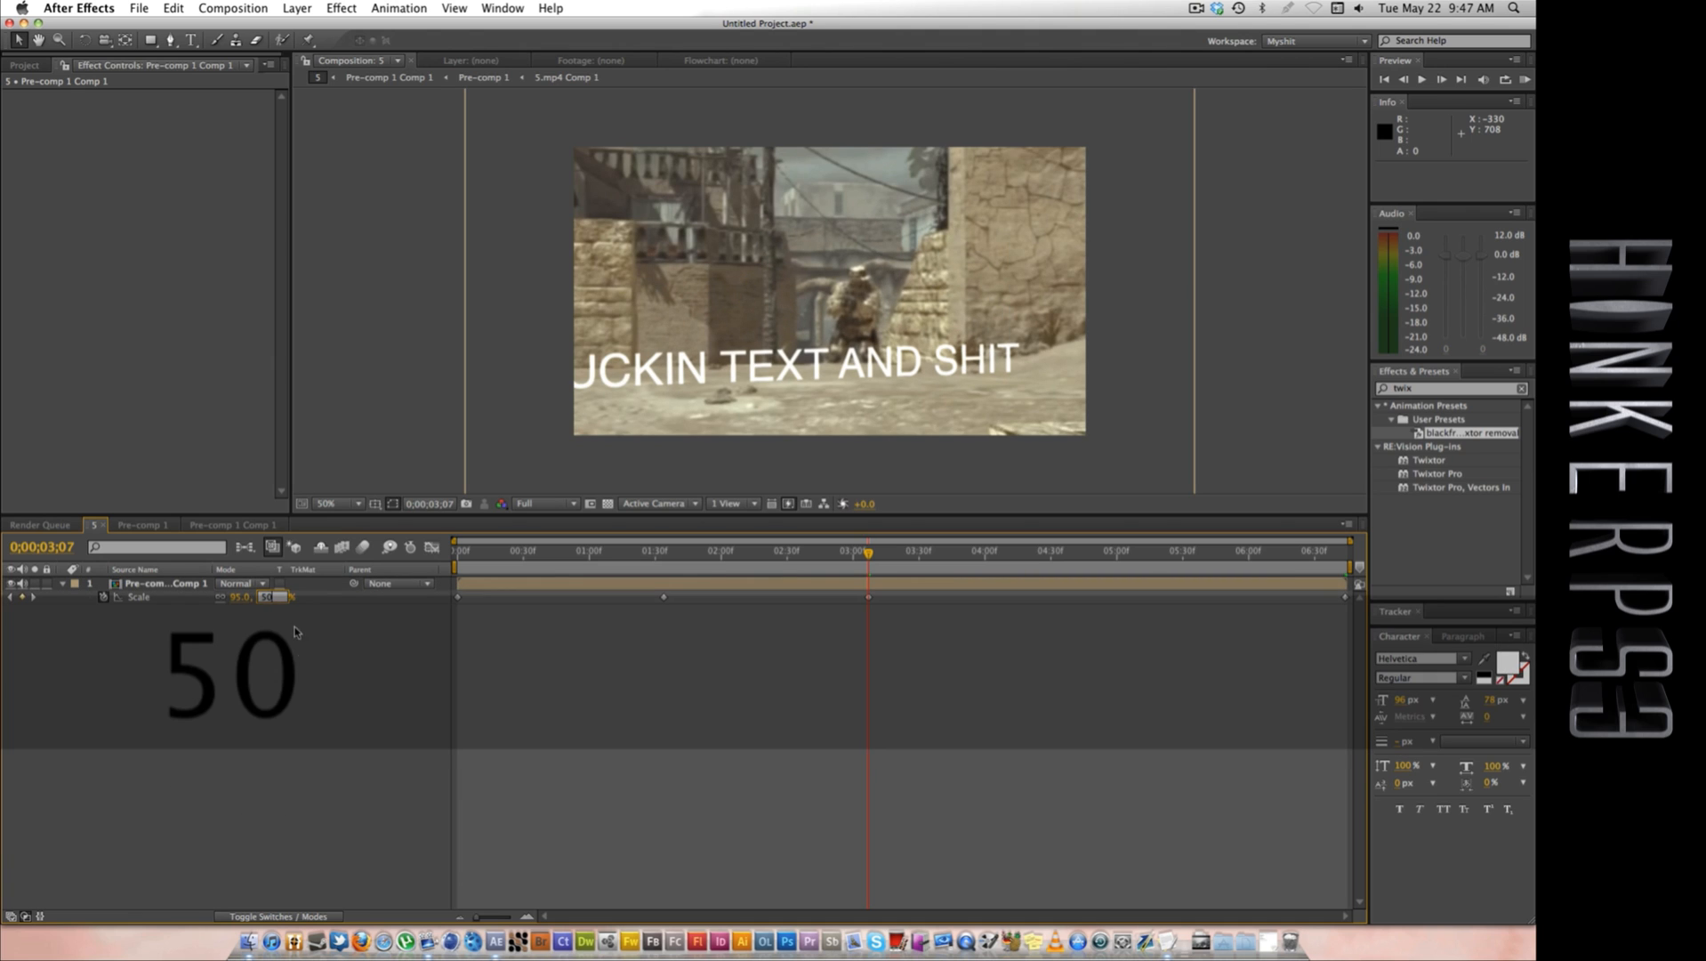
{"action": "key", "text": "Return"}
{"action": "left_click_drag", "start_coordinate": [269, 597], "coordinate": [285, 597]}
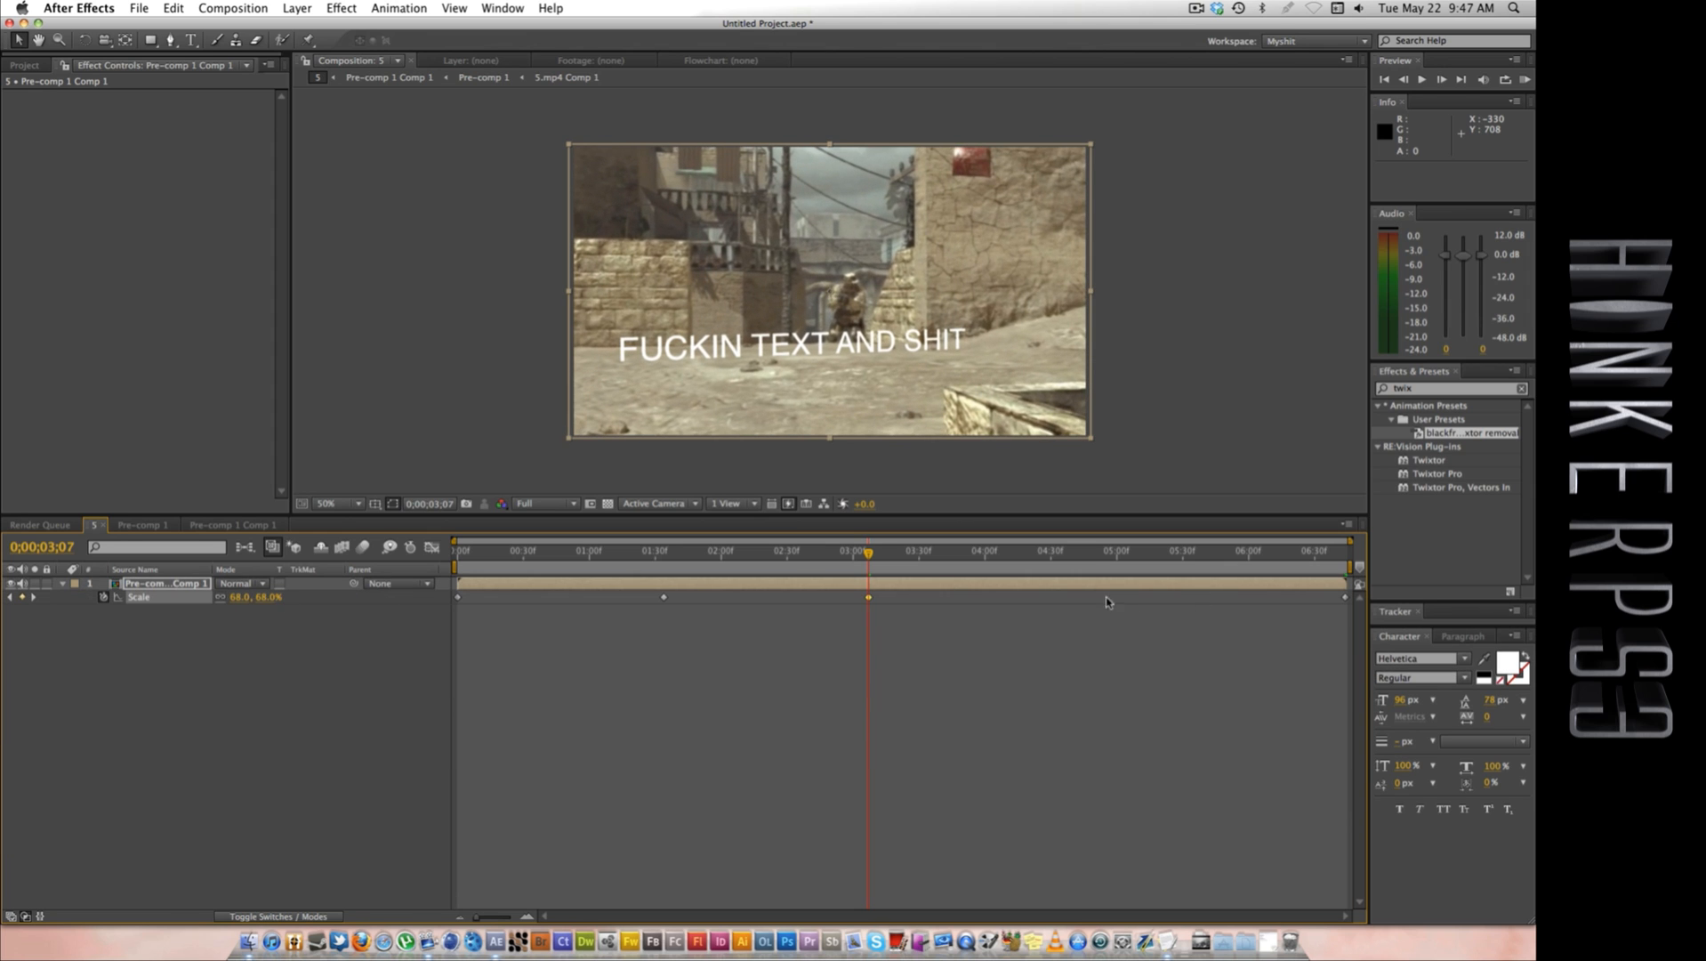
Step: Add a 150% scale keyframe to the layer at 0;00;04;39
{"action": "left_click_drag", "start_coordinate": [888, 551], "coordinate": [1071, 552]}
{"action": "left_click", "coordinate": [269, 597]}
{"action": "type", "text": "150"}
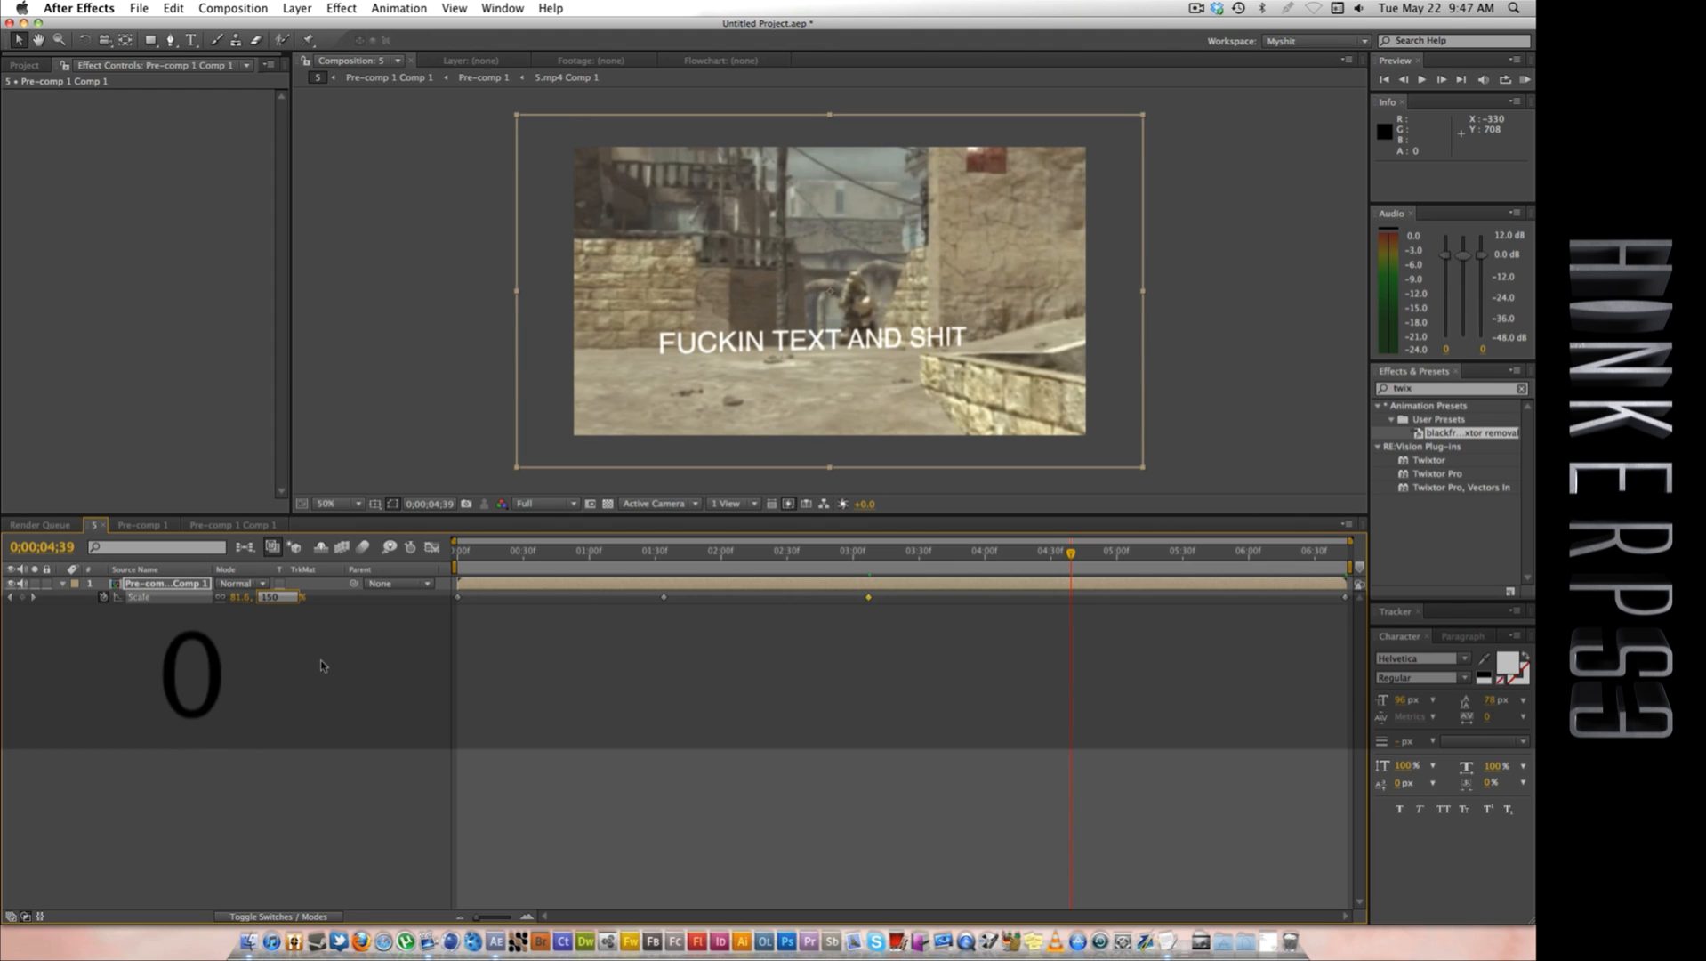
{"action": "key", "text": "Return"}
Step: Apply Easy Ease In to all of the layer's scale keyframes
{"action": "left_click", "coordinate": [459, 598]}
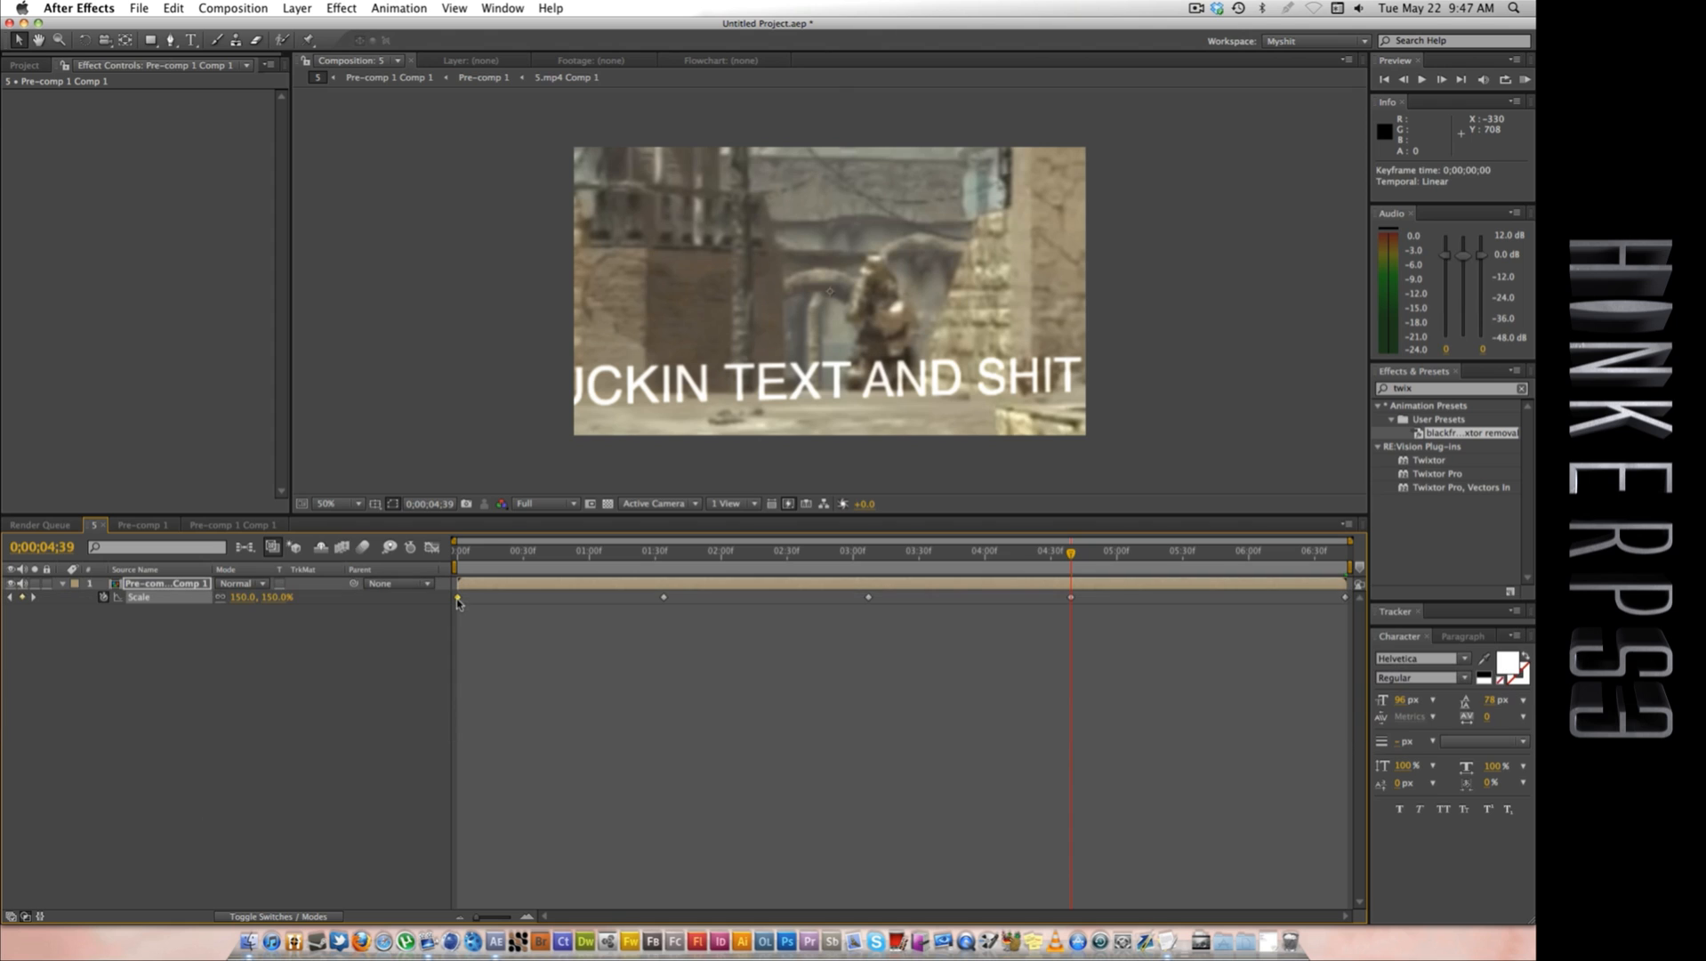
{"action": "right_click", "coordinate": [459, 601]}
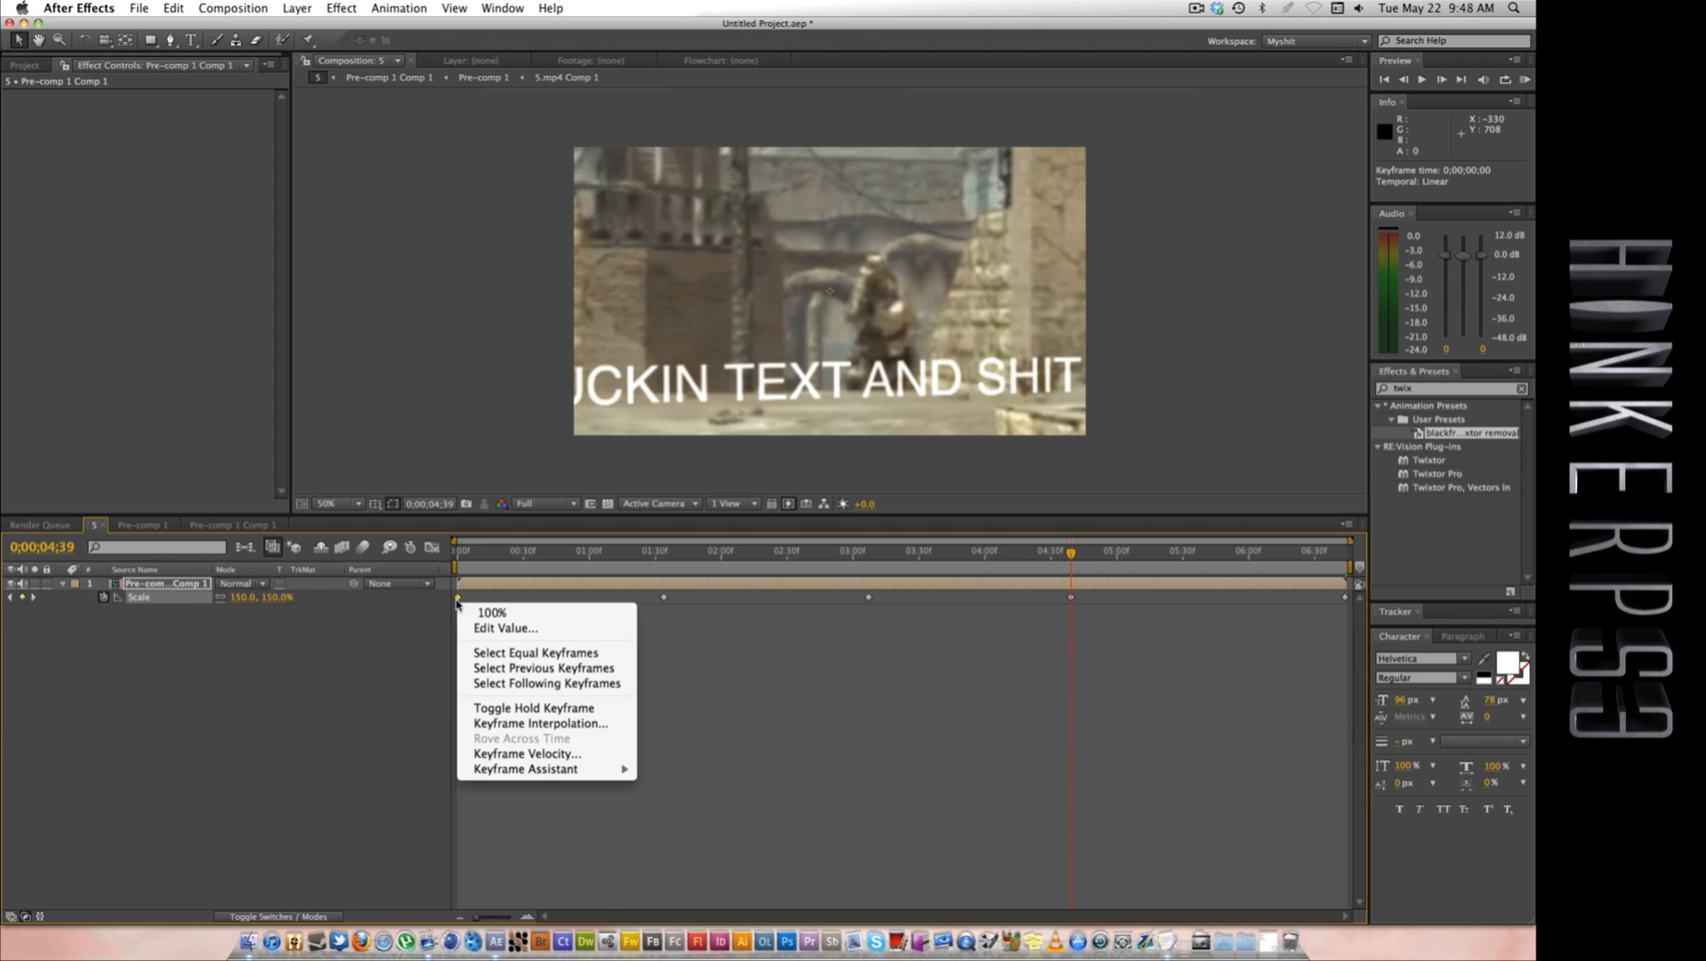
{"action": "right_click", "coordinate": [459, 601]}
{"action": "mouse_move", "coordinate": [612, 773]}
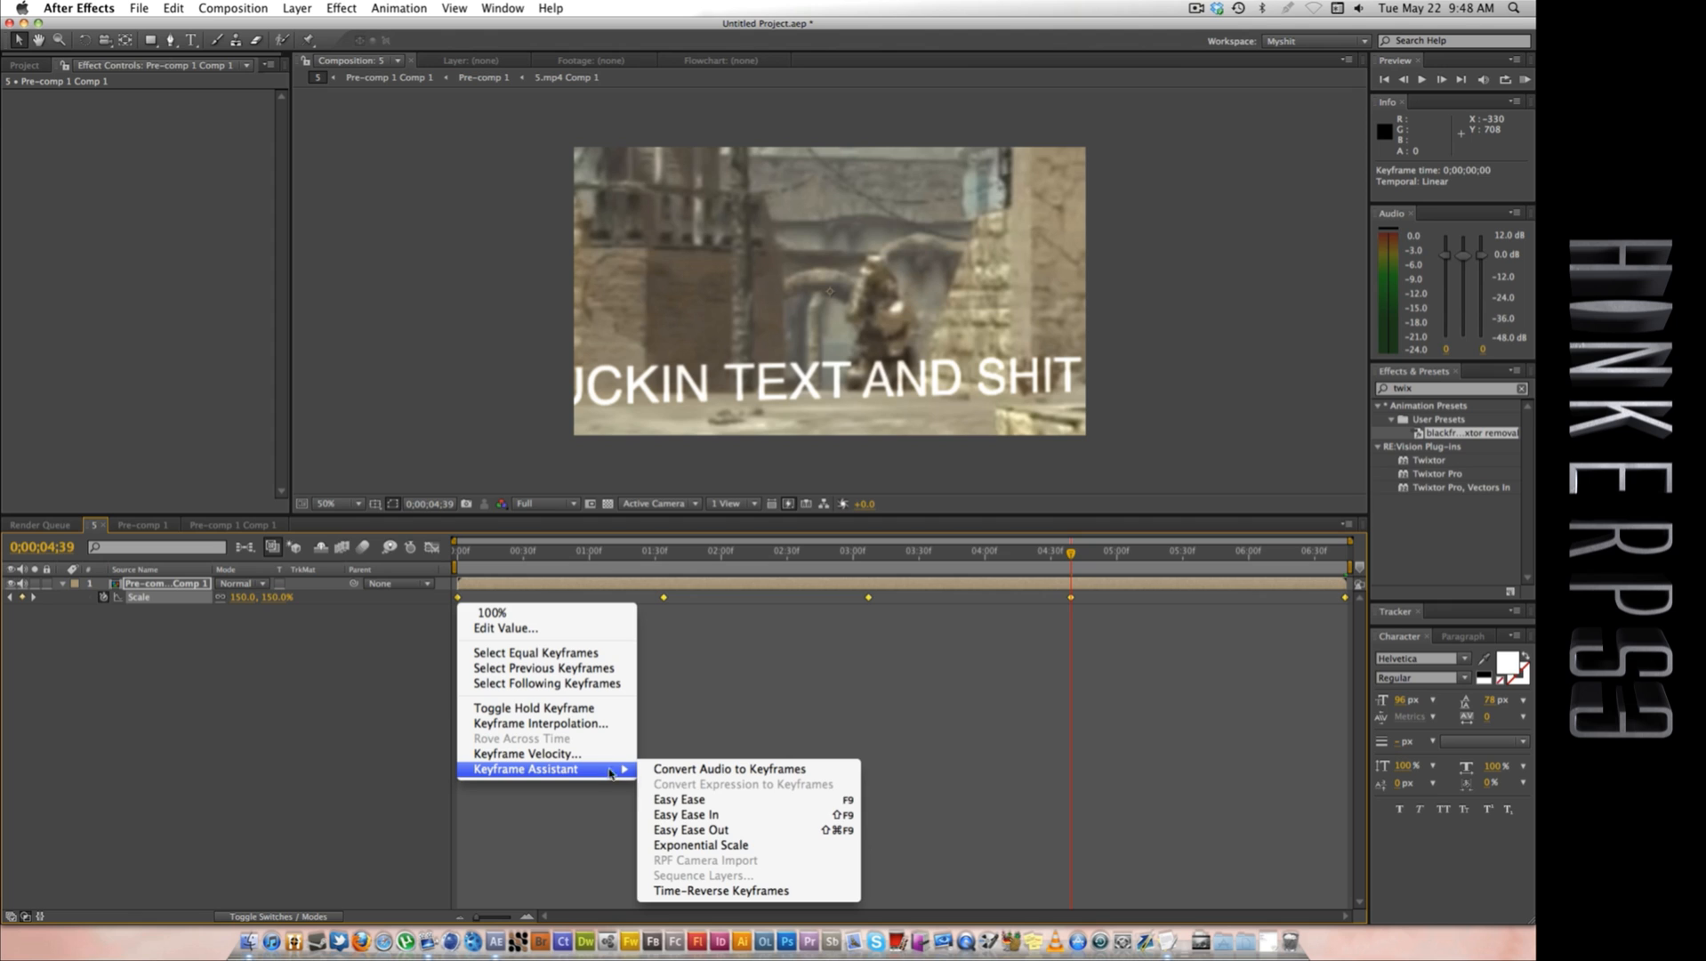
{"action": "left_click", "coordinate": [713, 816]}
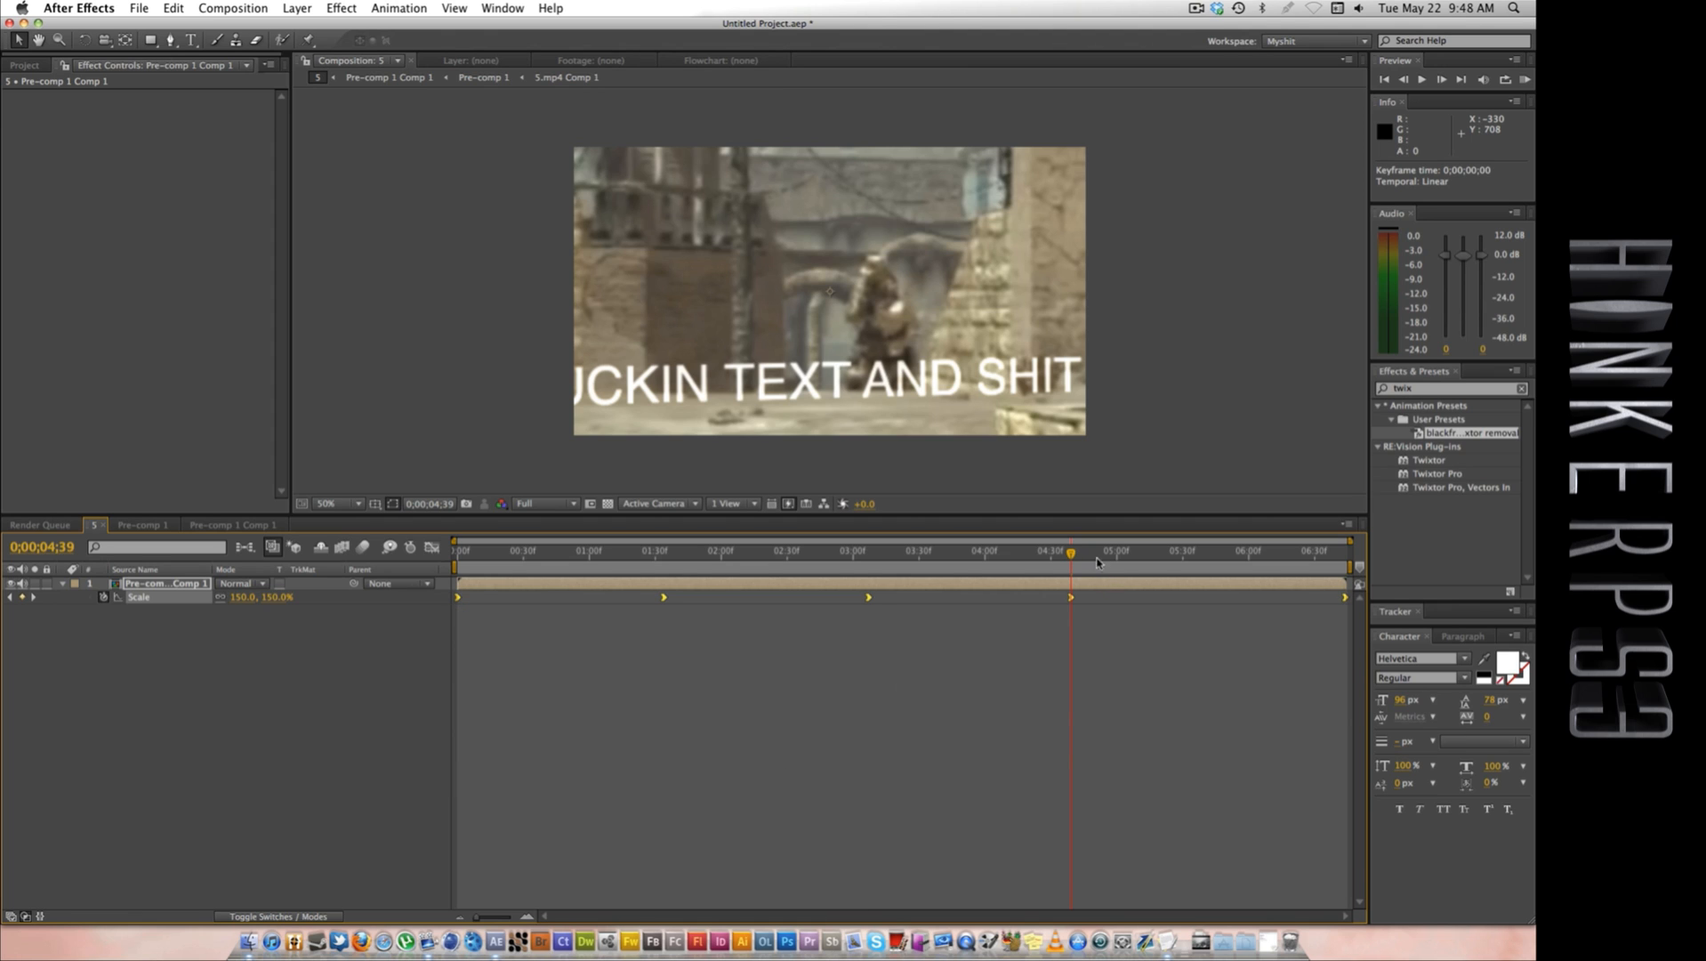
Step: Start rotation keyframing at the first frame with a value of -10° and show all keyframed properties of the layer
{"action": "left_click_drag", "start_coordinate": [1068, 559], "coordinate": [390, 618]}
{"action": "key", "text": "r"}
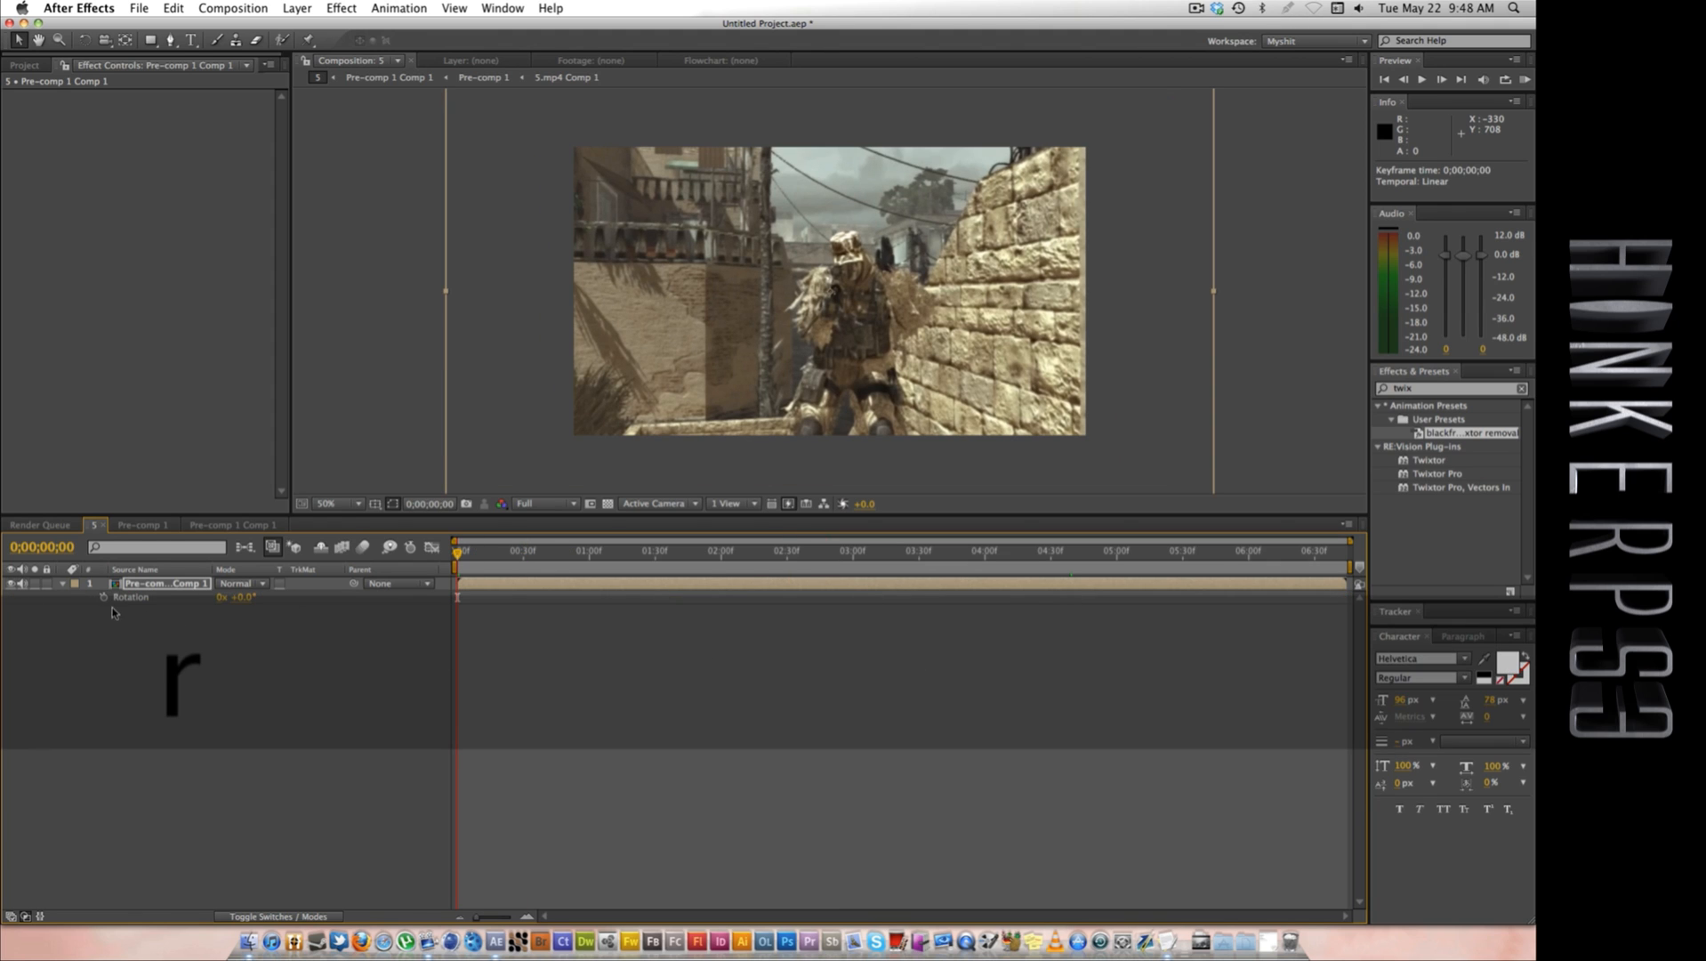
{"action": "key", "text": "u"}
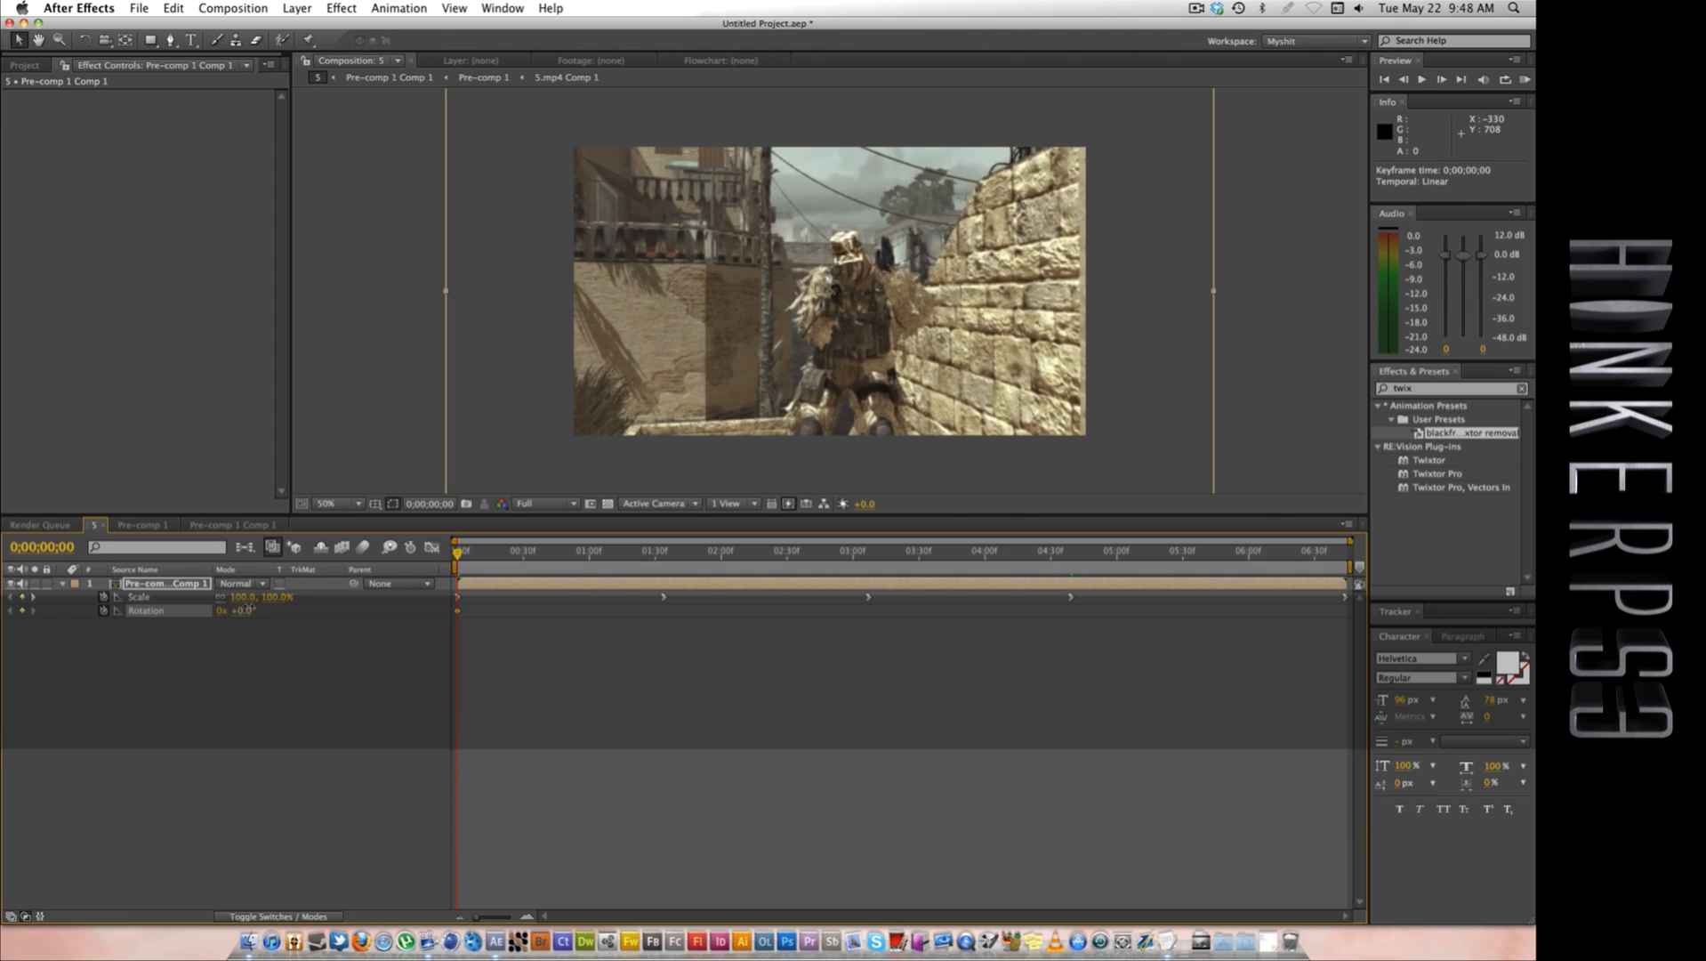
{"action": "left_click_drag", "start_coordinate": [250, 608], "coordinate": [238, 608]}
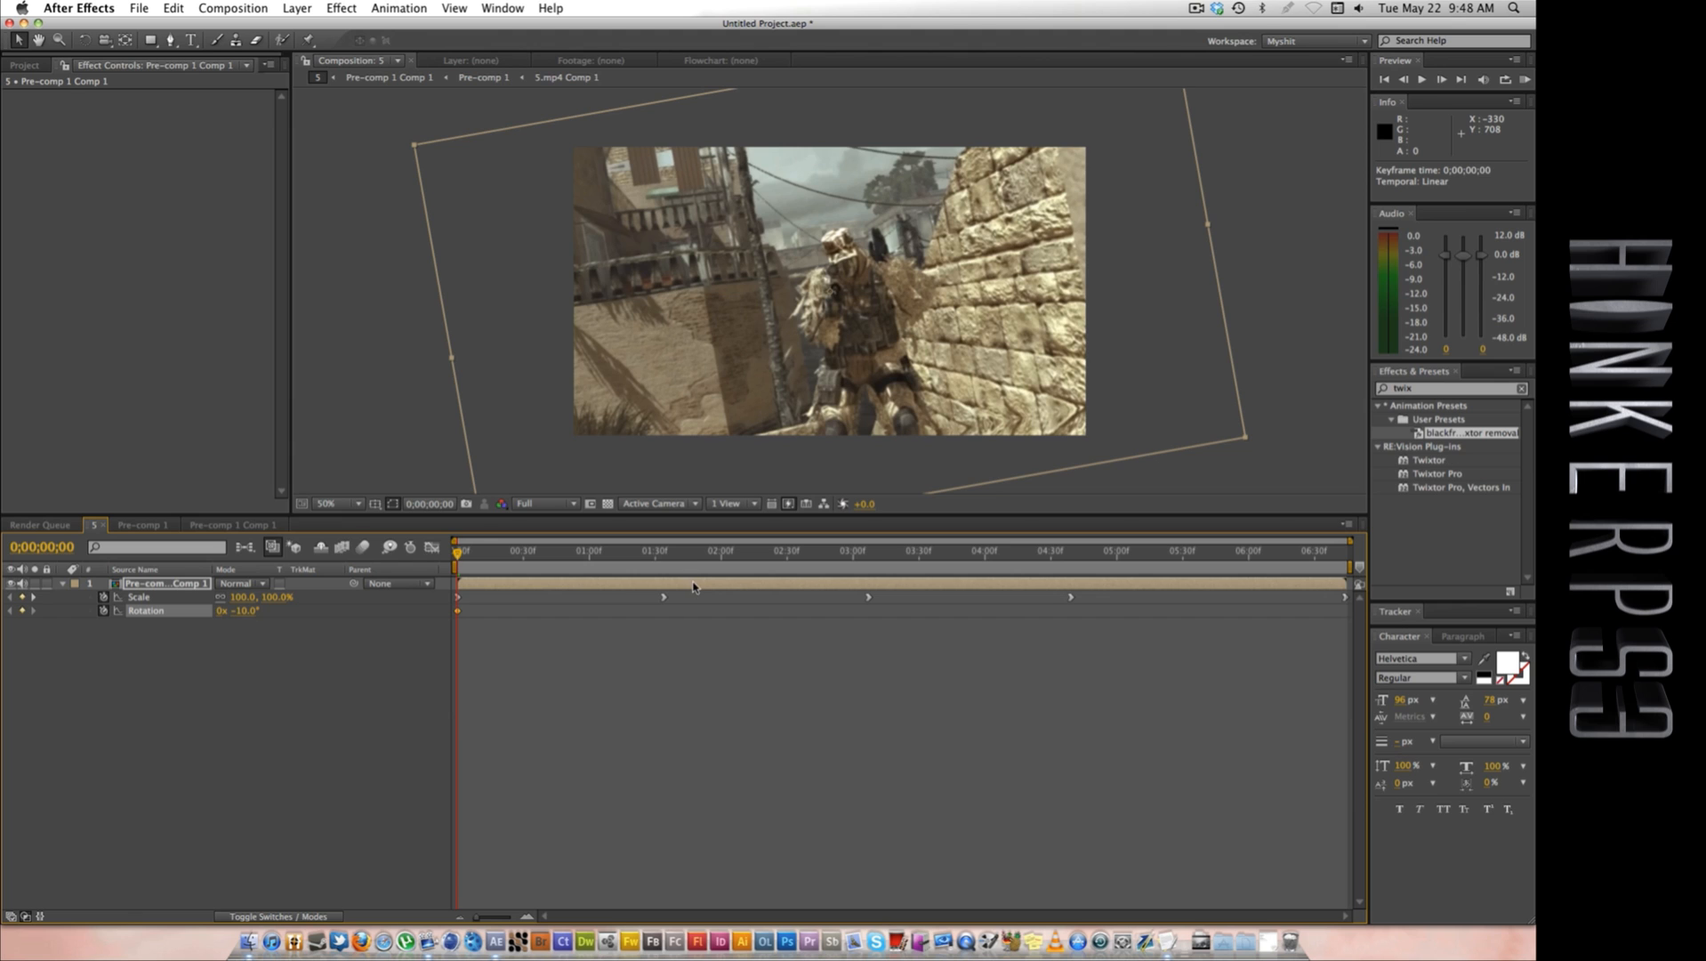
Step: At 0;00;03;07, add a 10° rotation keyframe and raise the layer's scale to 88% to cover the frame
{"action": "key", "text": "shift"}
{"action": "left_click_drag", "start_coordinate": [702, 555], "coordinate": [868, 553]}
{"action": "left_click_drag", "start_coordinate": [256, 597], "coordinate": [249, 598]}
{"action": "left_click", "coordinate": [243, 610]}
{"action": "type", "text": "10"}
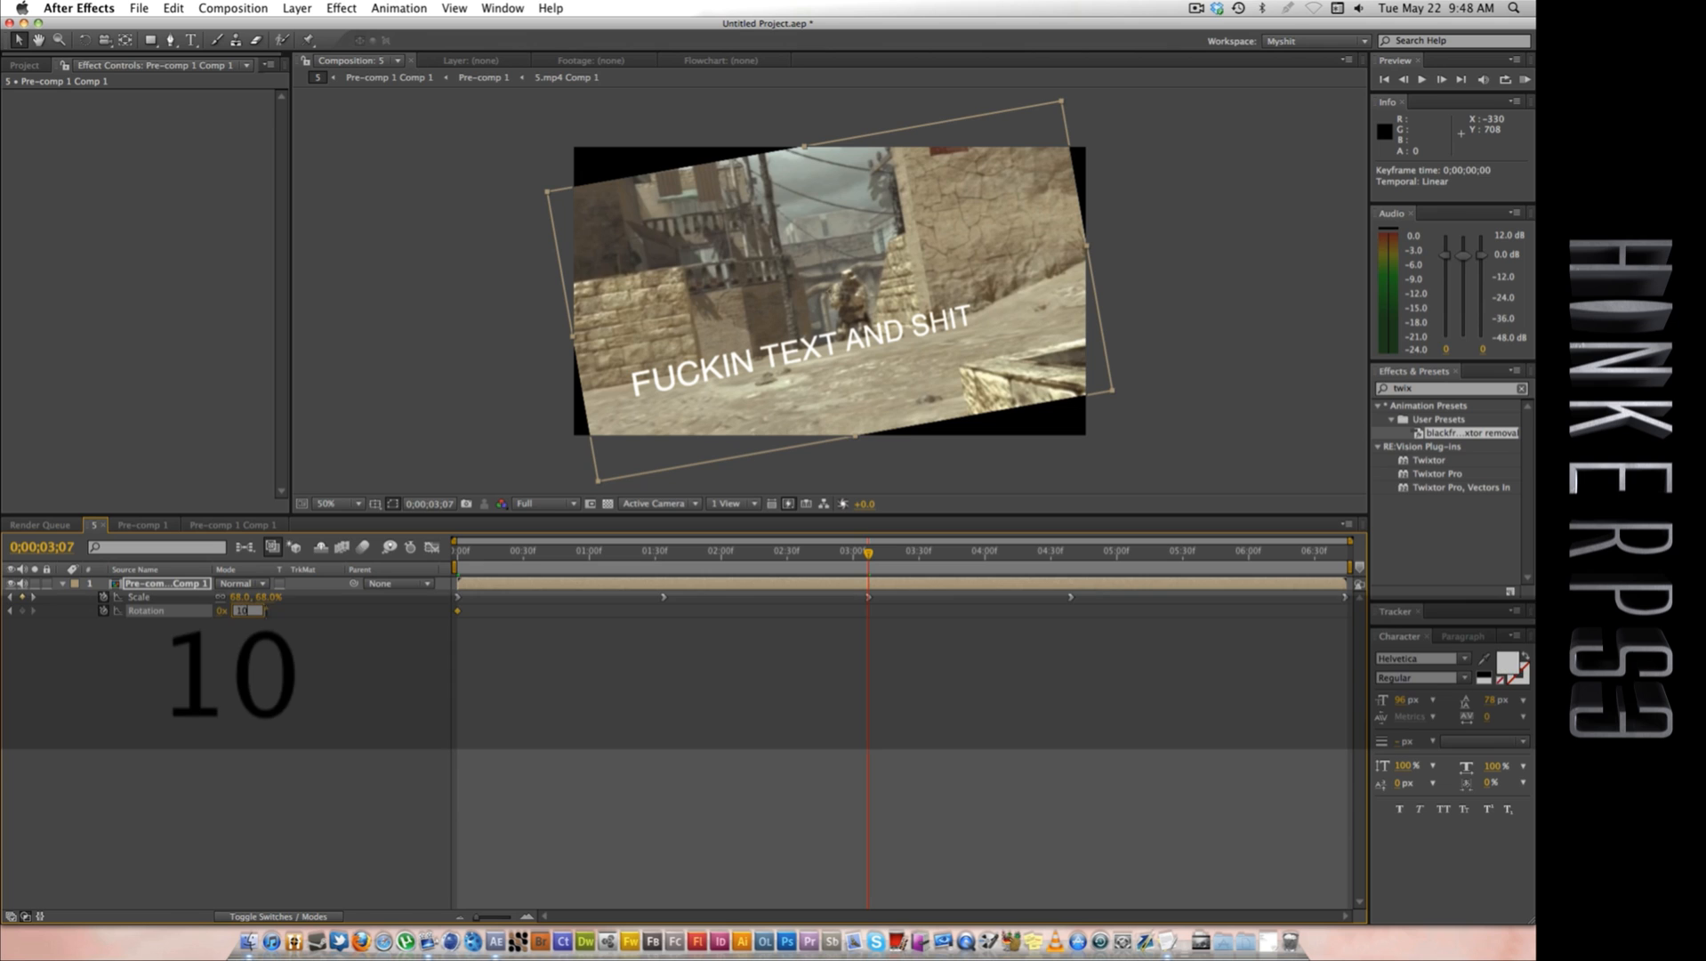
{"action": "left_click", "coordinate": [329, 686]}
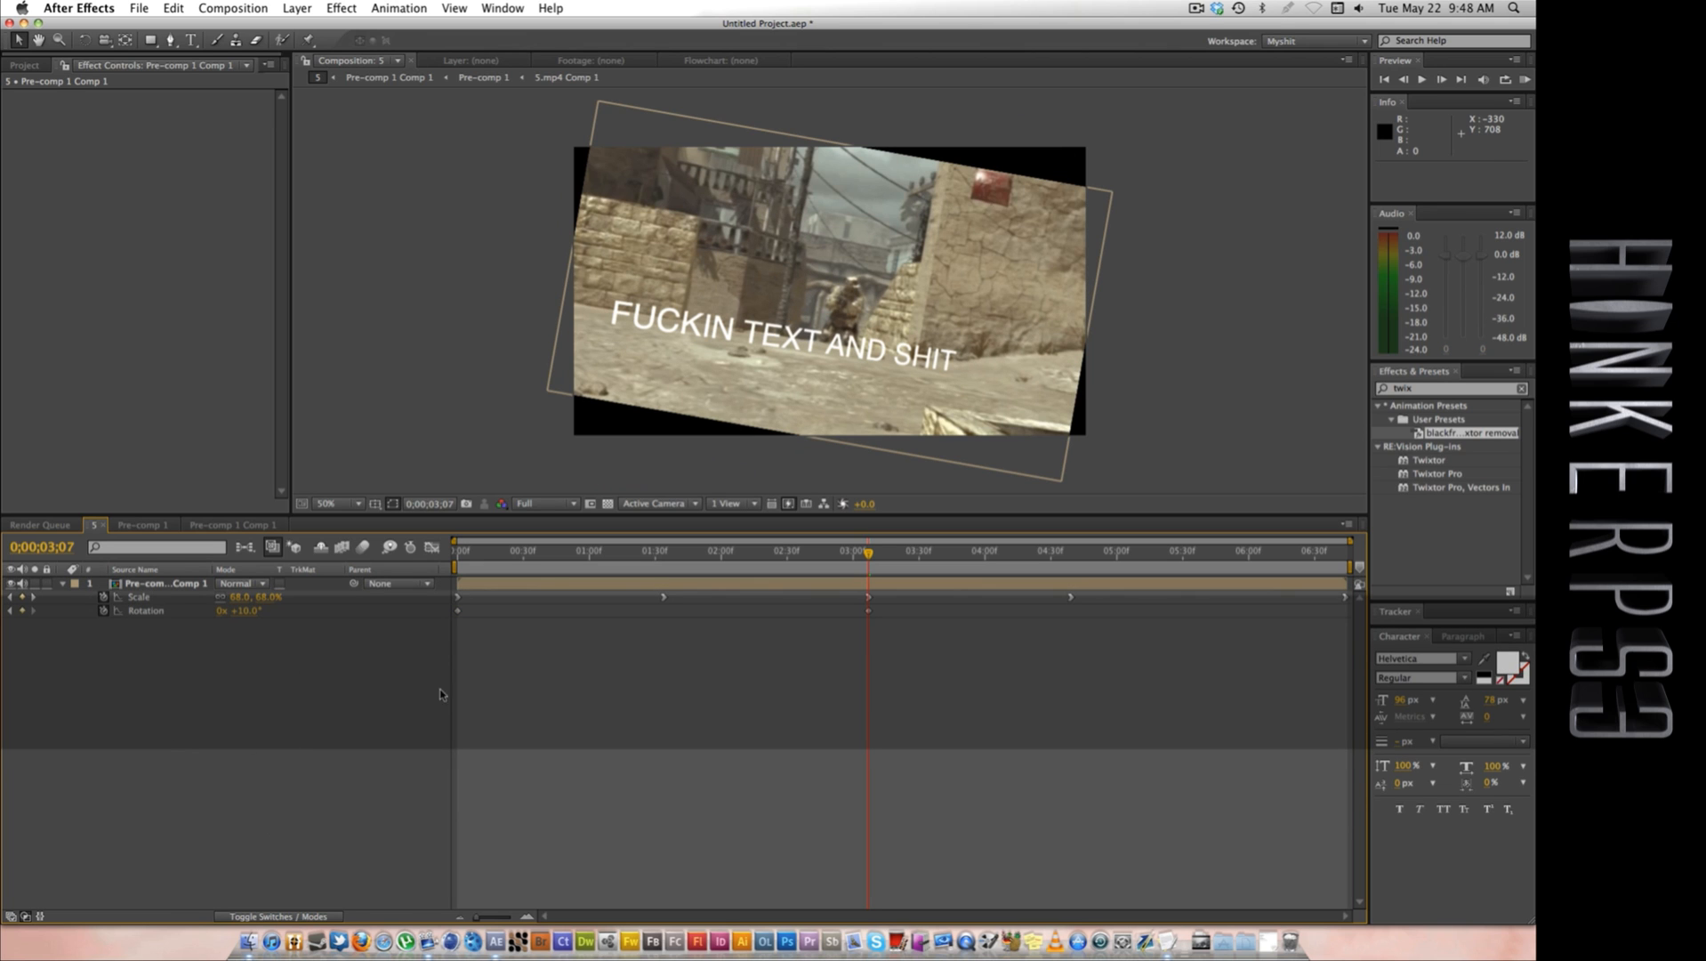
{"action": "left_click_drag", "start_coordinate": [263, 597], "coordinate": [283, 597]}
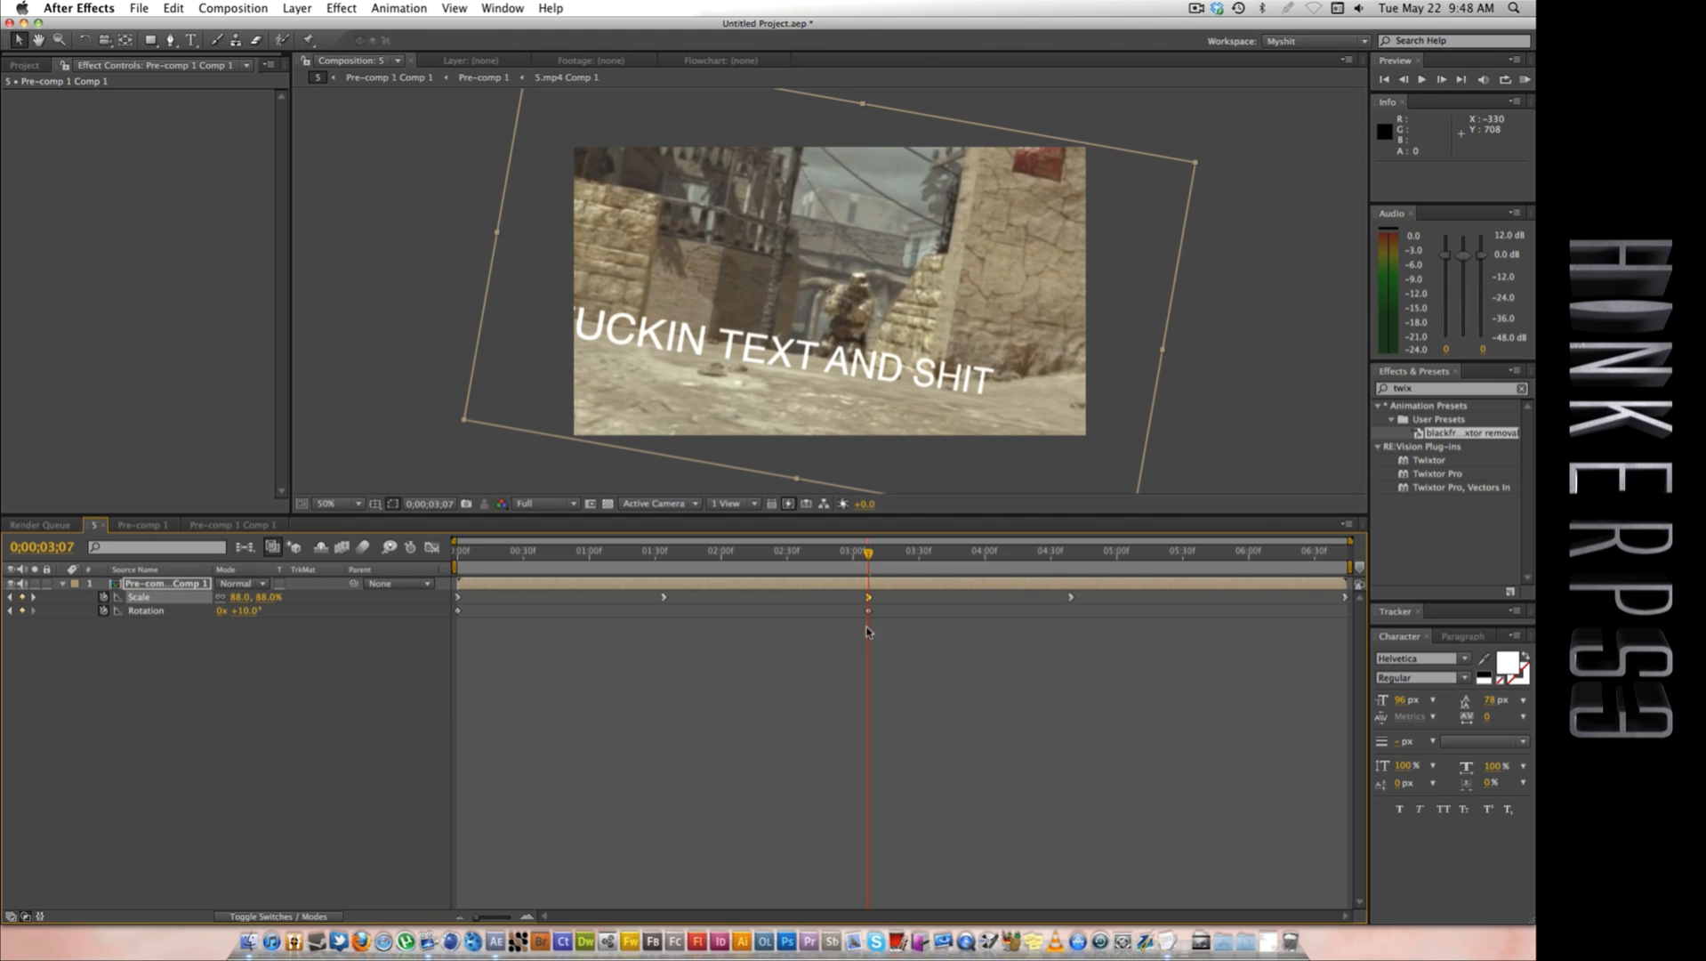
Step: Add a -10° rotation keyframe at 0;00;06;44 and move the fourth scale keyframe to 0;00;05;01
{"action": "left_click_drag", "start_coordinate": [1222, 549], "coordinate": [1352, 547]}
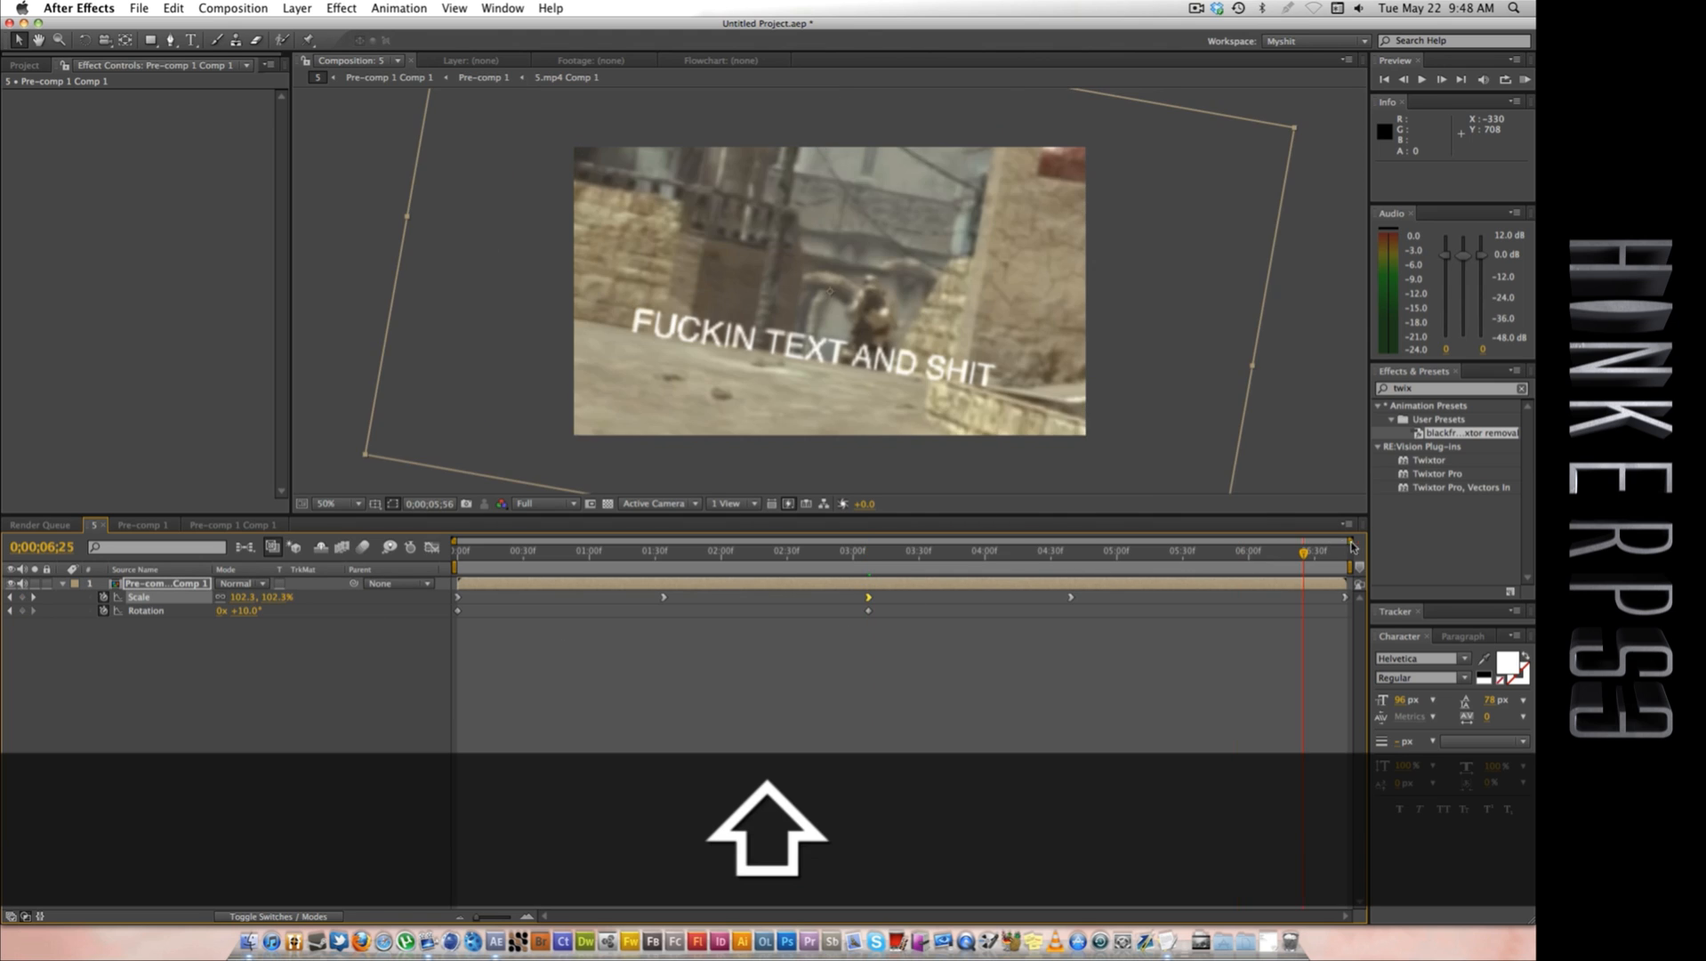
{"action": "left_click", "coordinate": [244, 611]}
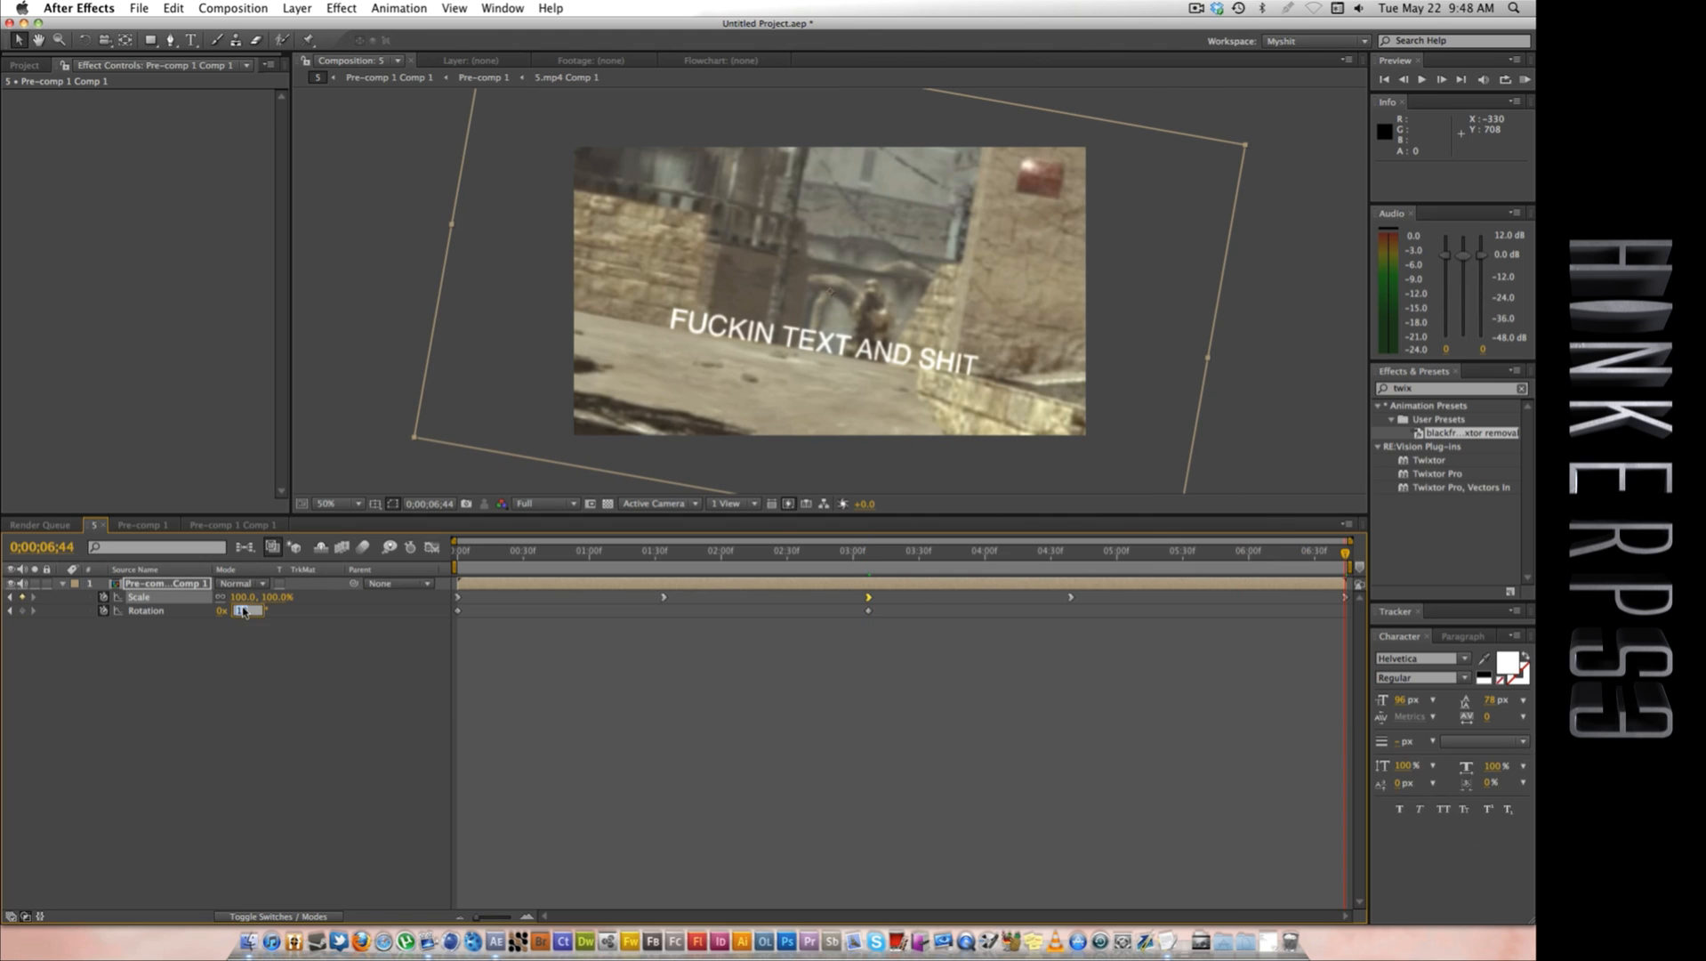
{"action": "type", "text": "-10"}
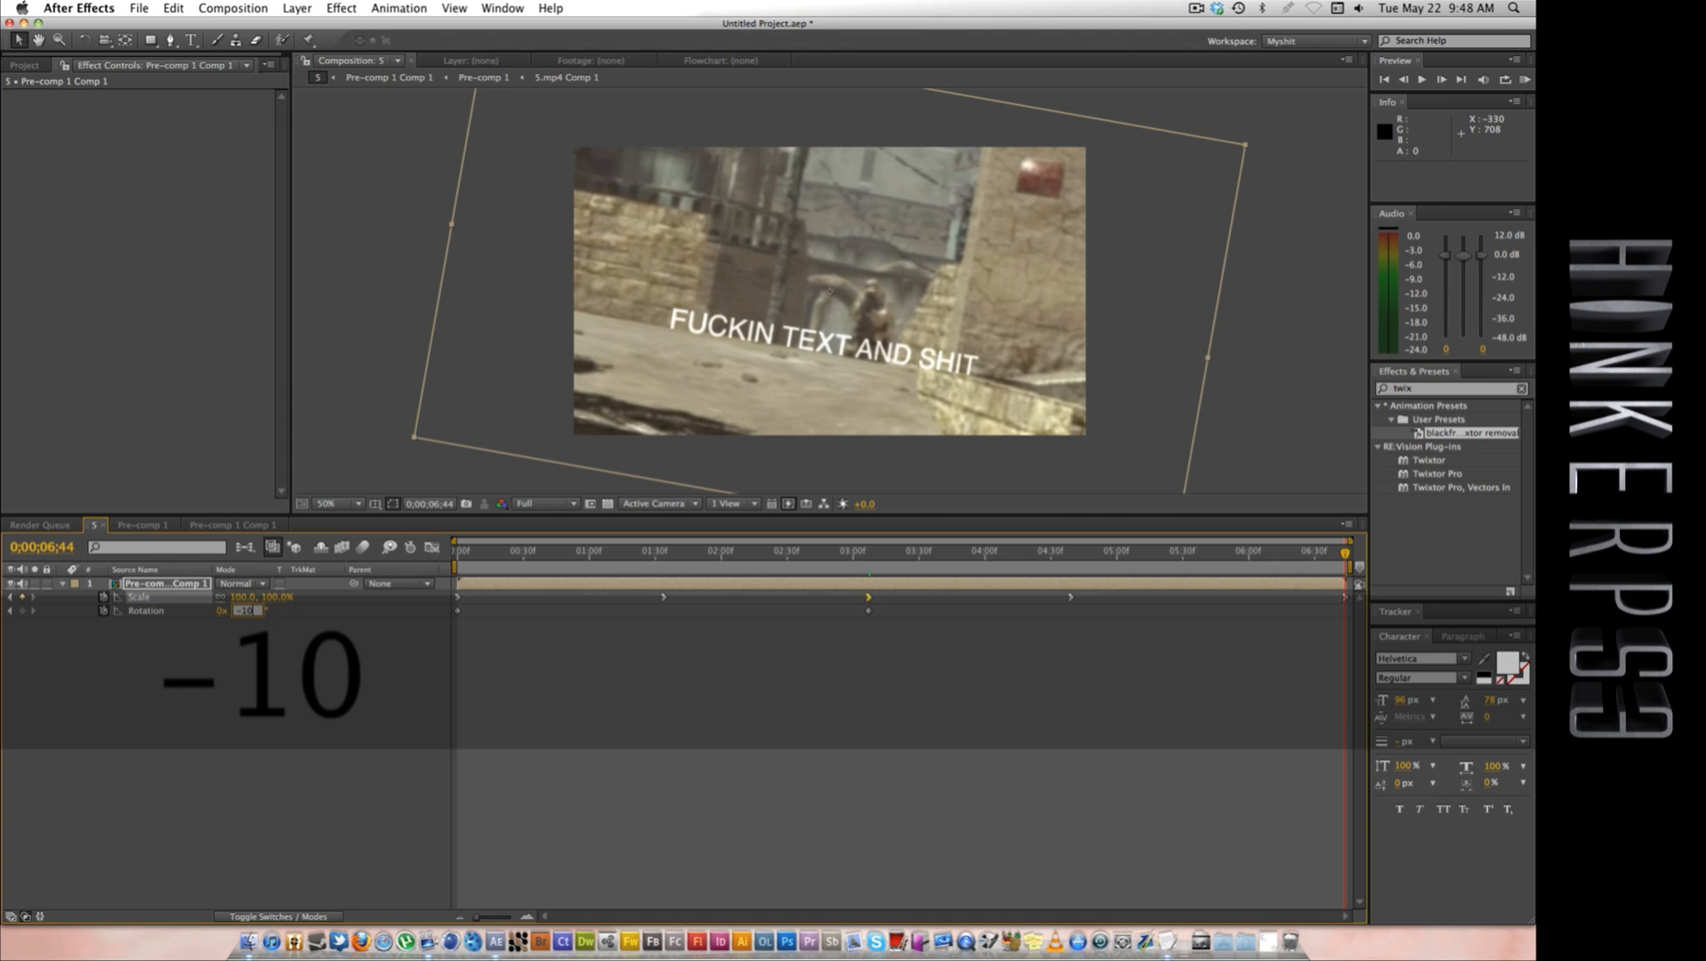
{"action": "left_click", "coordinate": [287, 679]}
{"action": "left_click_drag", "start_coordinate": [1072, 597], "coordinate": [1119, 597]}
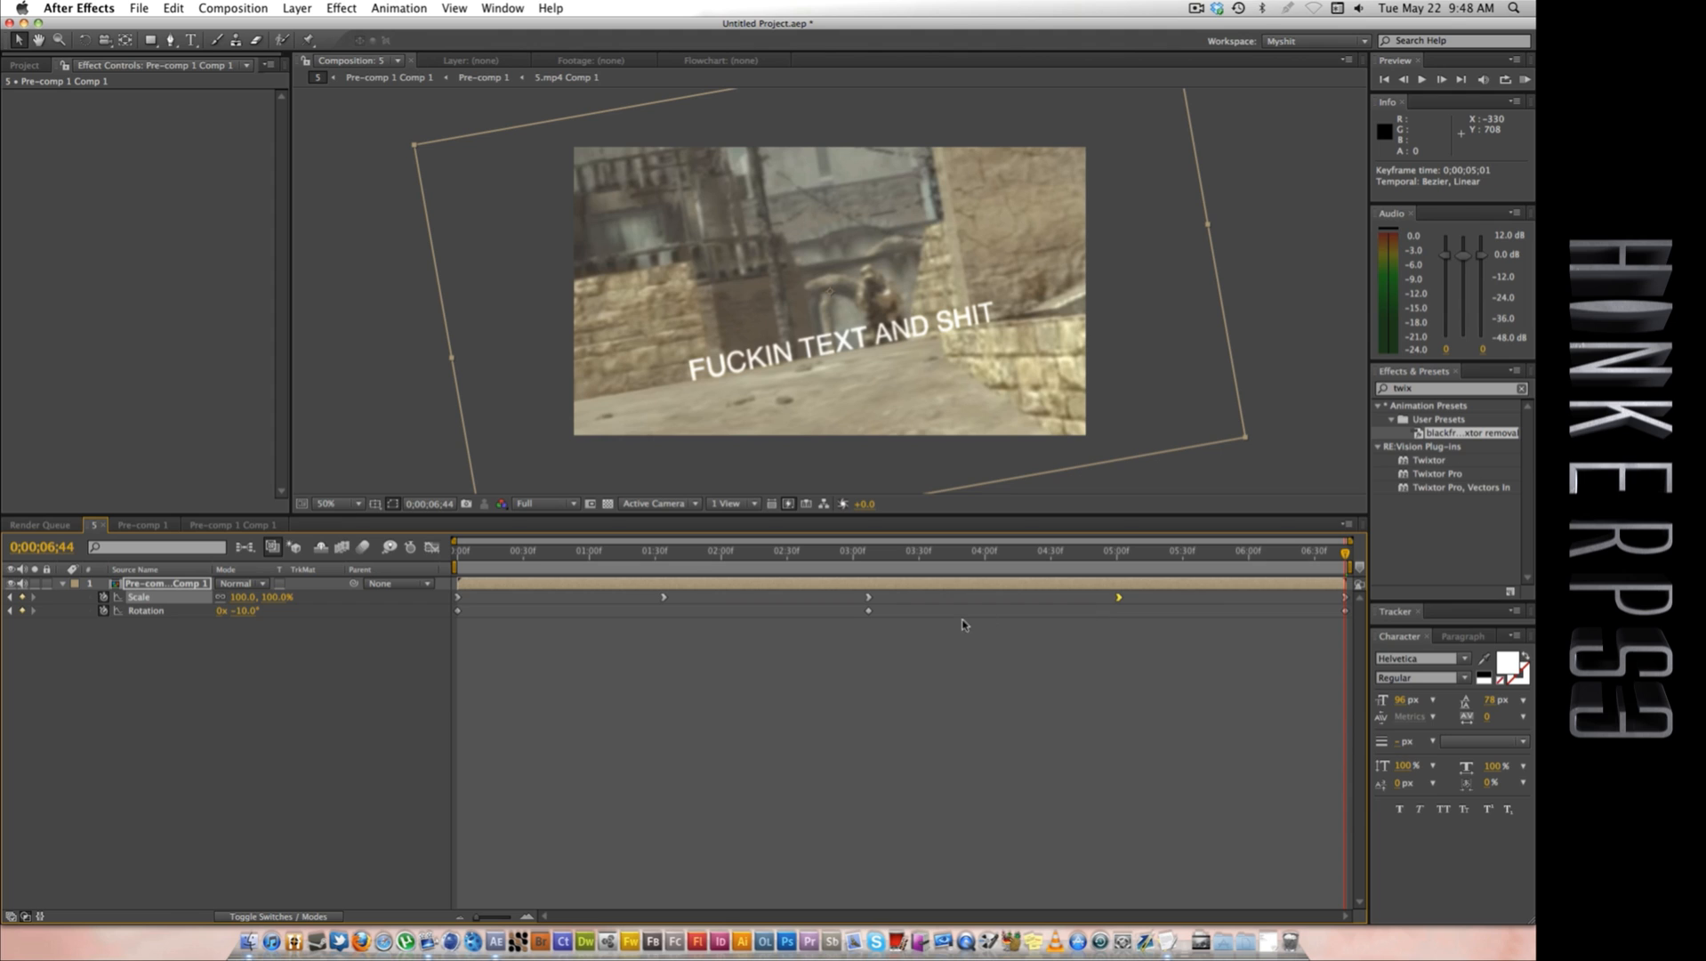
Step: RAM-preview composition 5 to check the combined scale and rotation animation, and stop playback
{"action": "key", "text": "KP_0"}
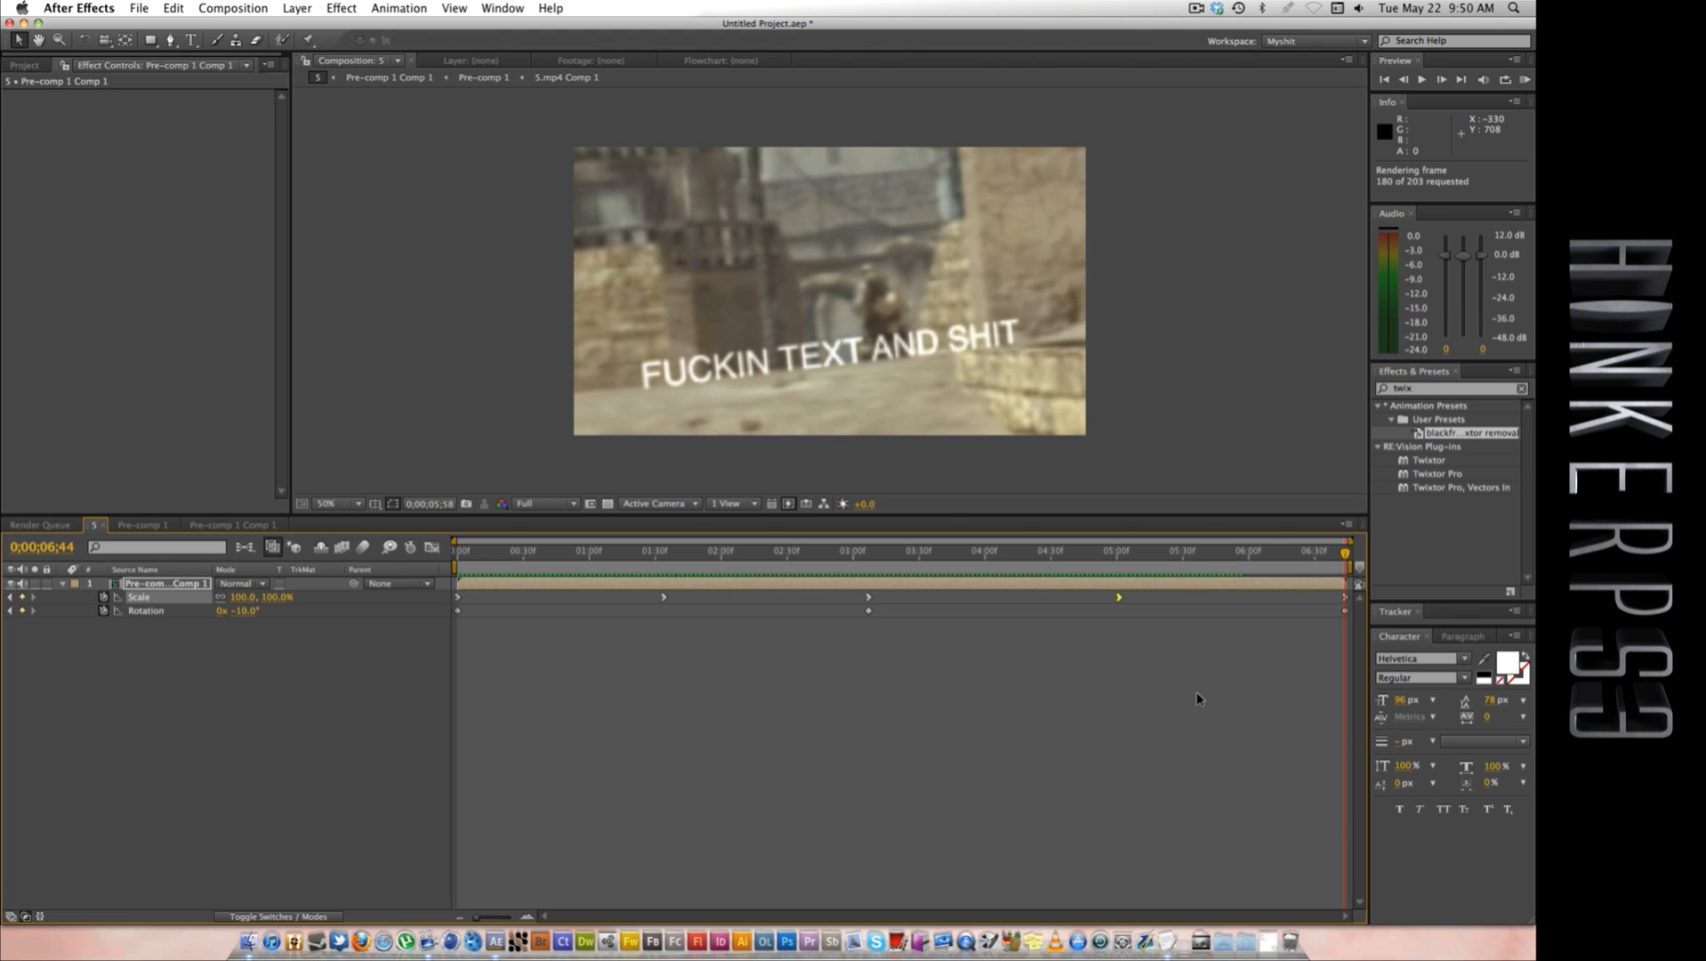
{"action": "key", "text": "space"}
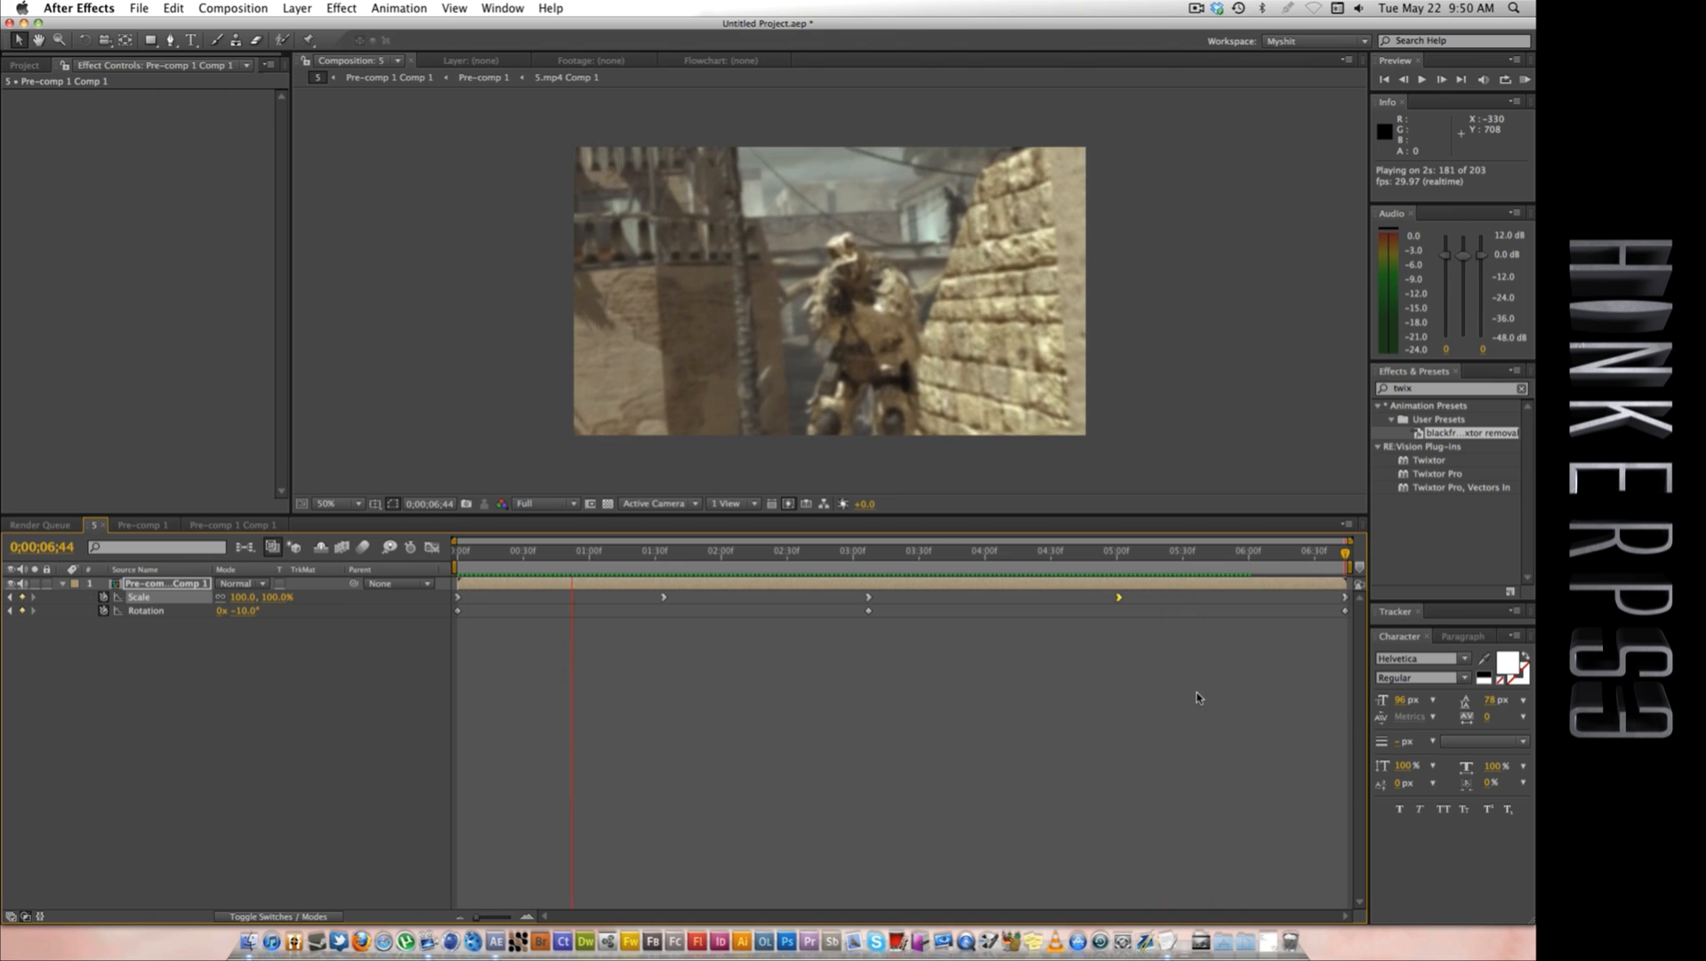
{"action": "key", "text": "0"}
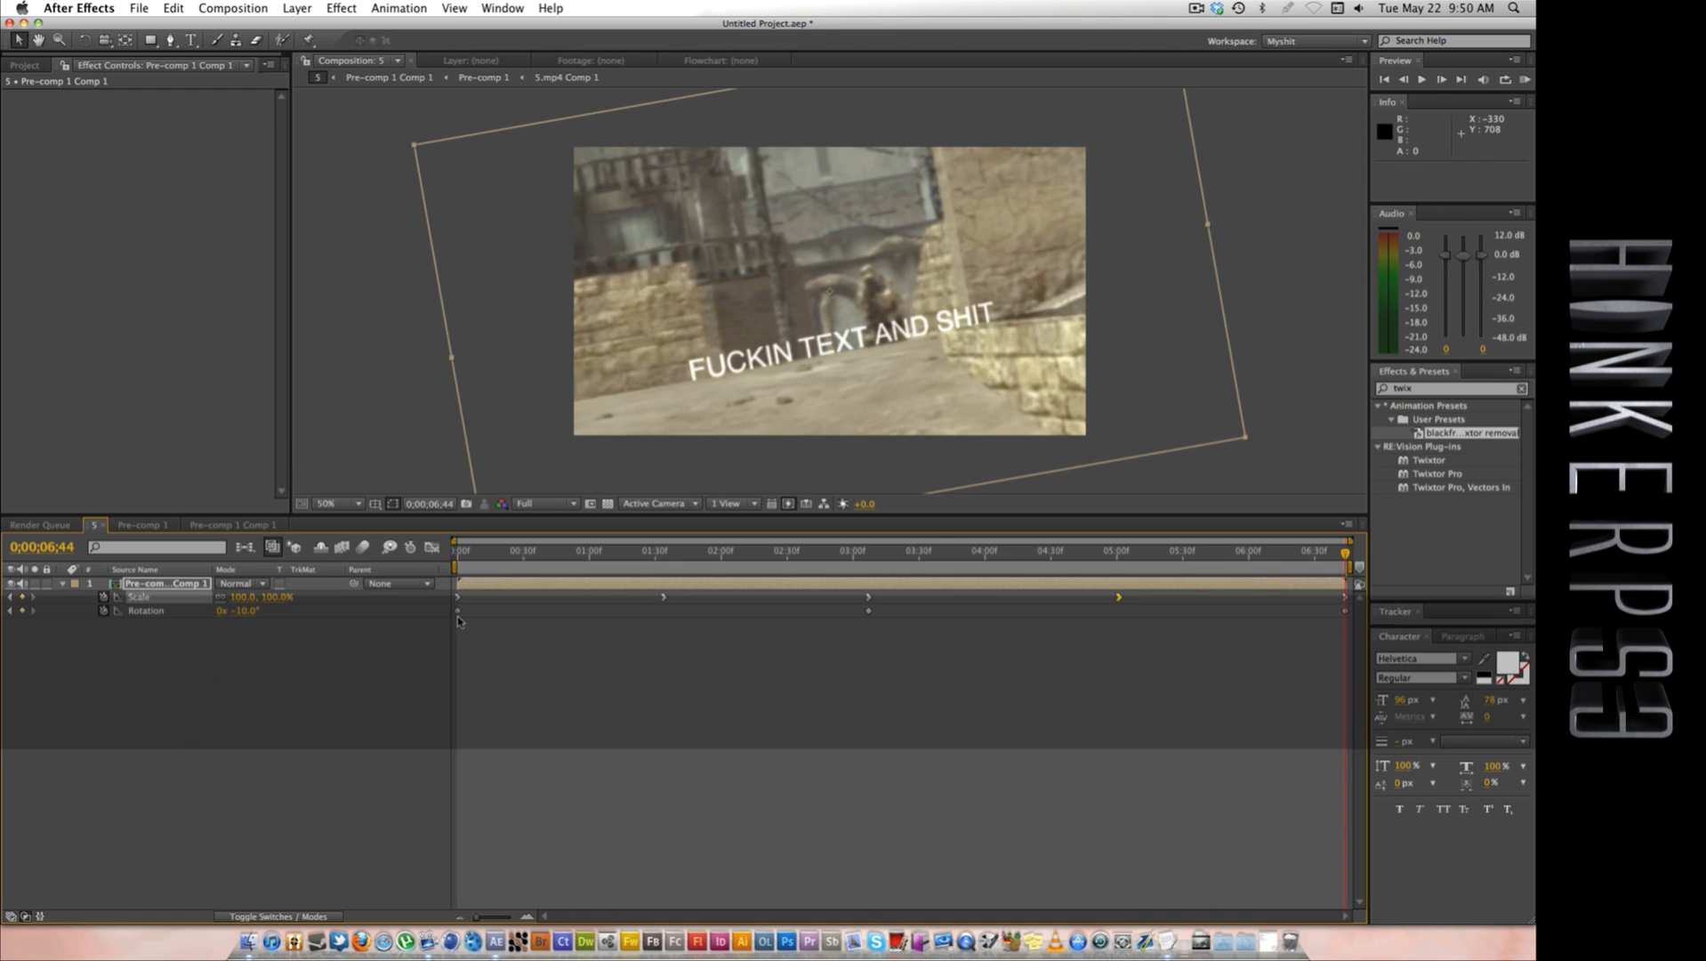
Step: Apply Easy Ease In to all three rotation keyframes
{"action": "left_click", "coordinate": [1351, 618]}
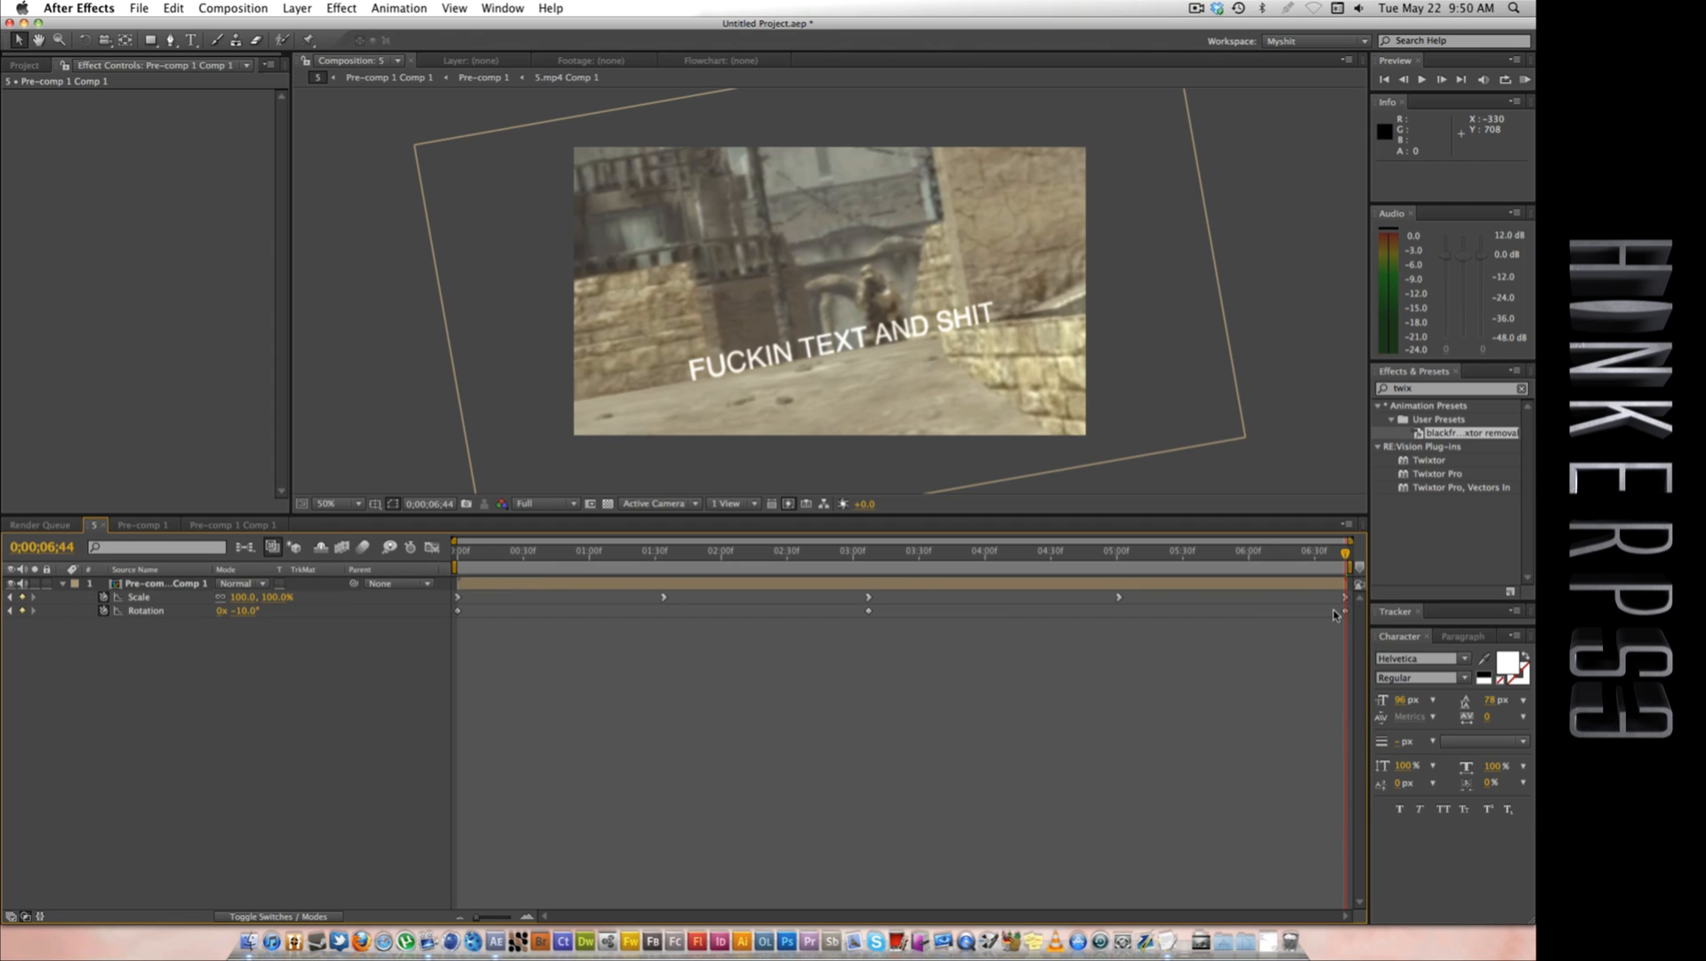
{"action": "left_click", "coordinate": [1344, 613]}
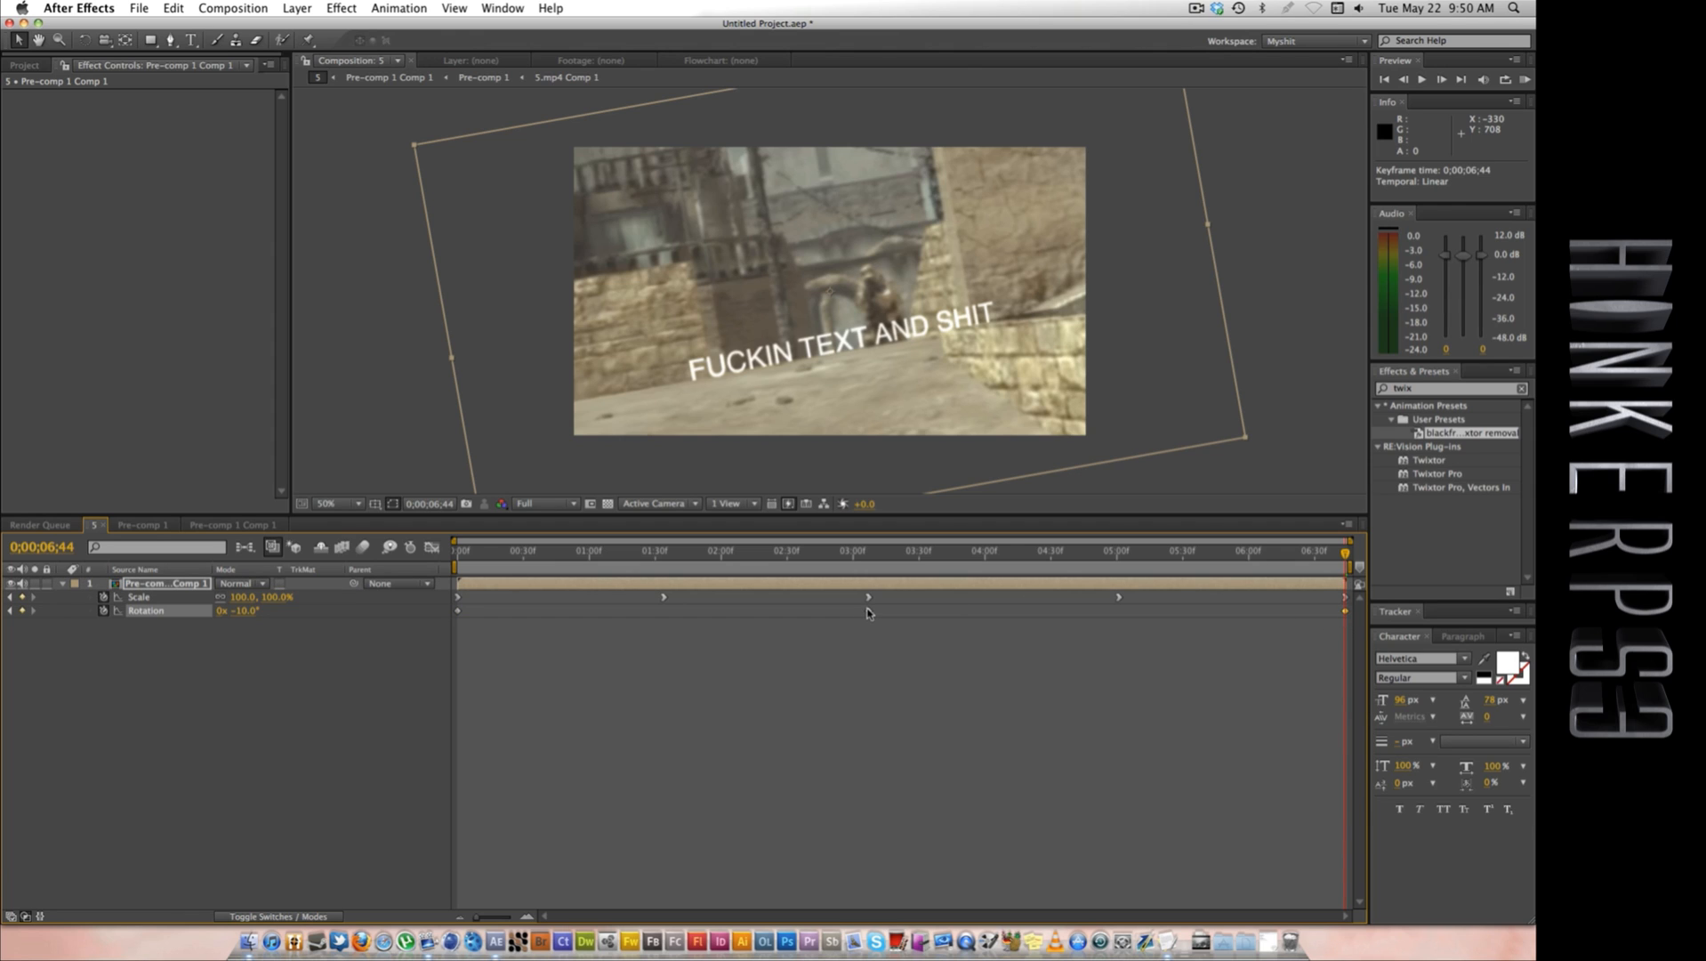
{"action": "mouse_move", "coordinate": [868, 612]}
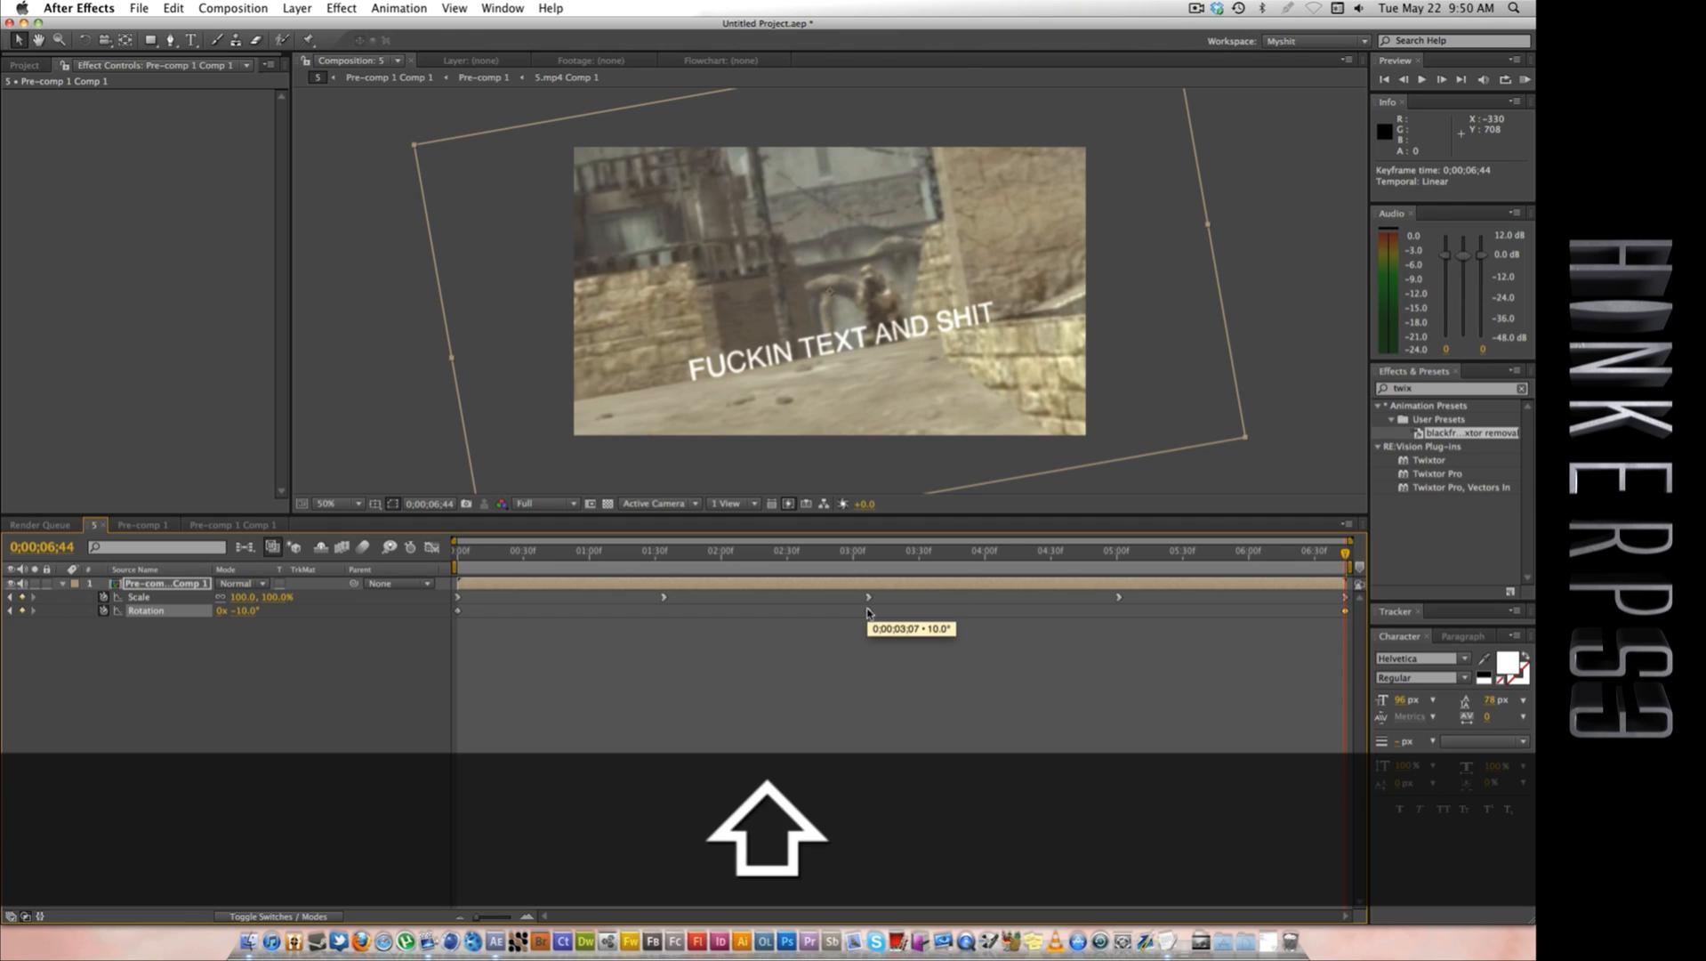
{"action": "right_click", "coordinate": [459, 612]}
{"action": "mouse_move", "coordinate": [534, 780]}
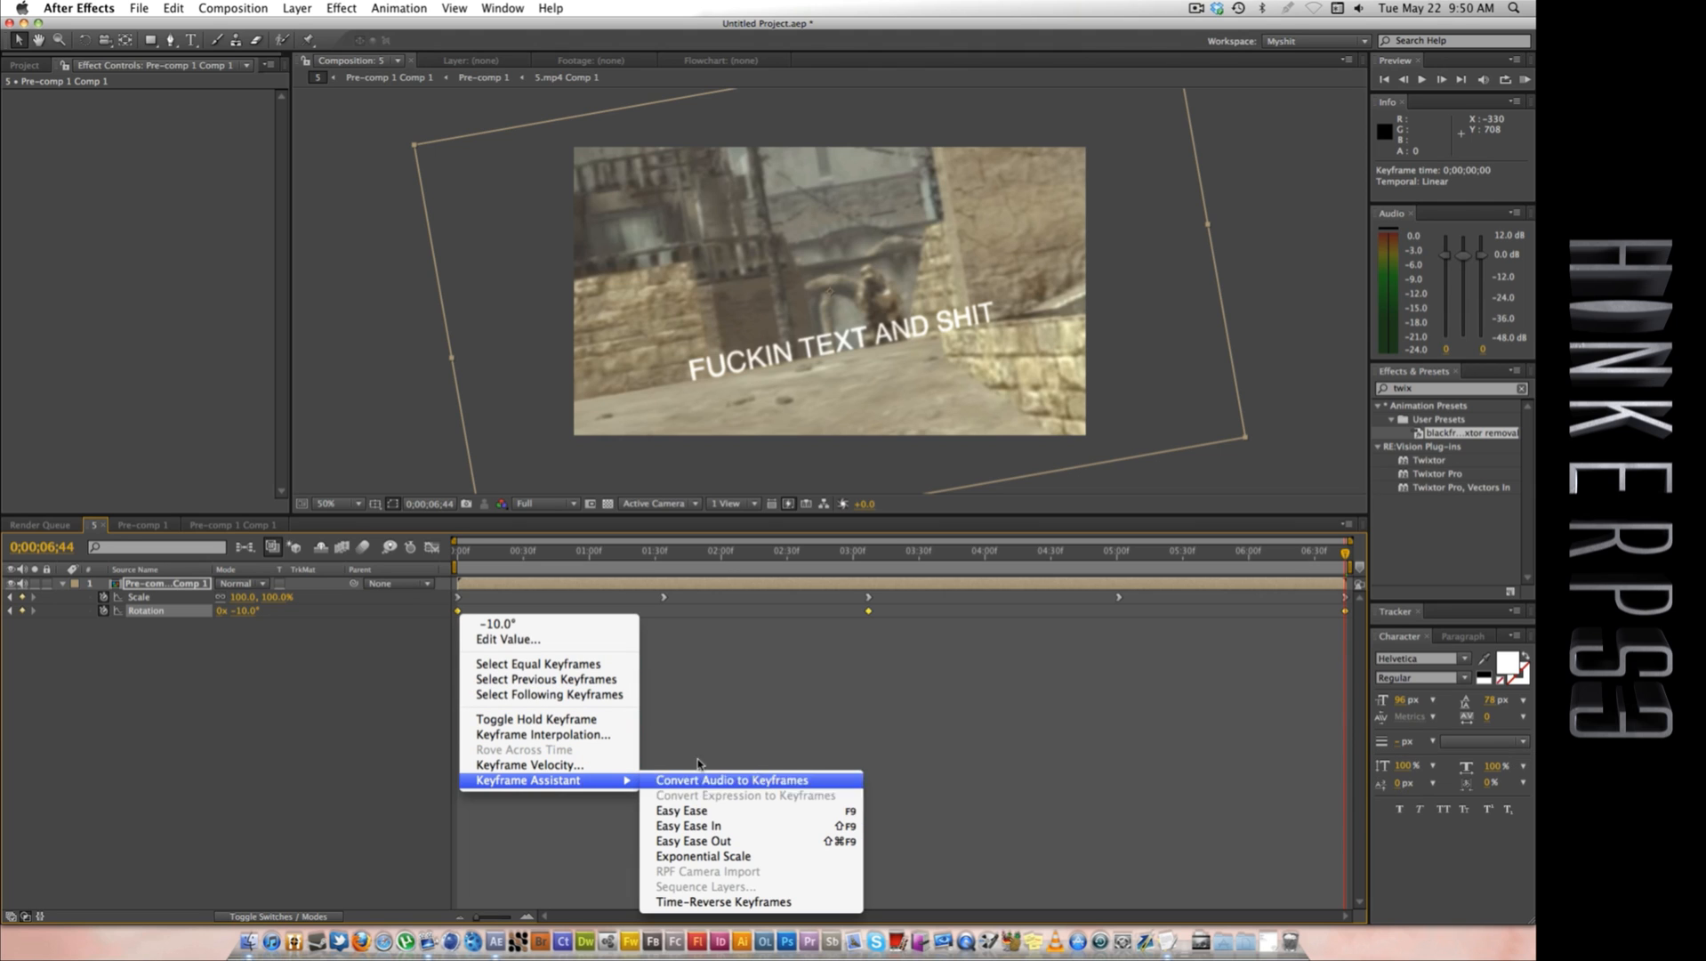
{"action": "left_click", "coordinate": [742, 826]}
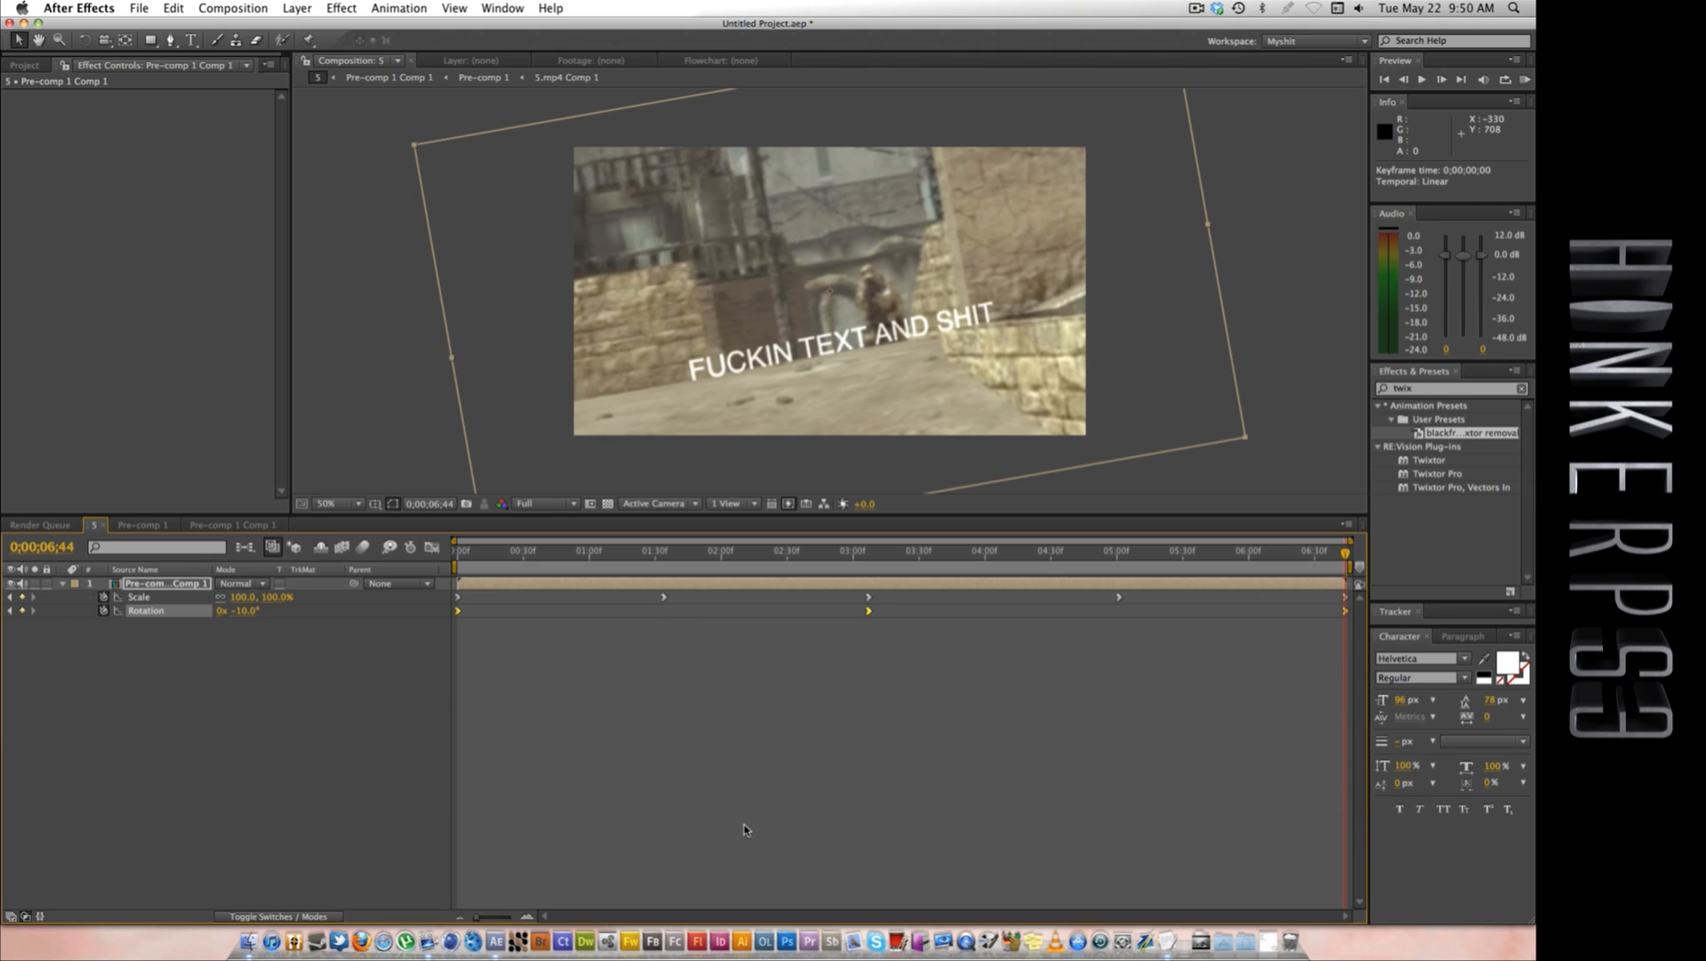
Step: Apply the RSMB effect to the Pre-comp 1 Comp 1 layer with Blur Amount 1 and Motion Sensitivity 100, and preview the result
{"action": "left_click", "coordinate": [1378, 448]}
{"action": "left_click_drag", "start_coordinate": [1425, 474], "coordinate": [1292, 460]}
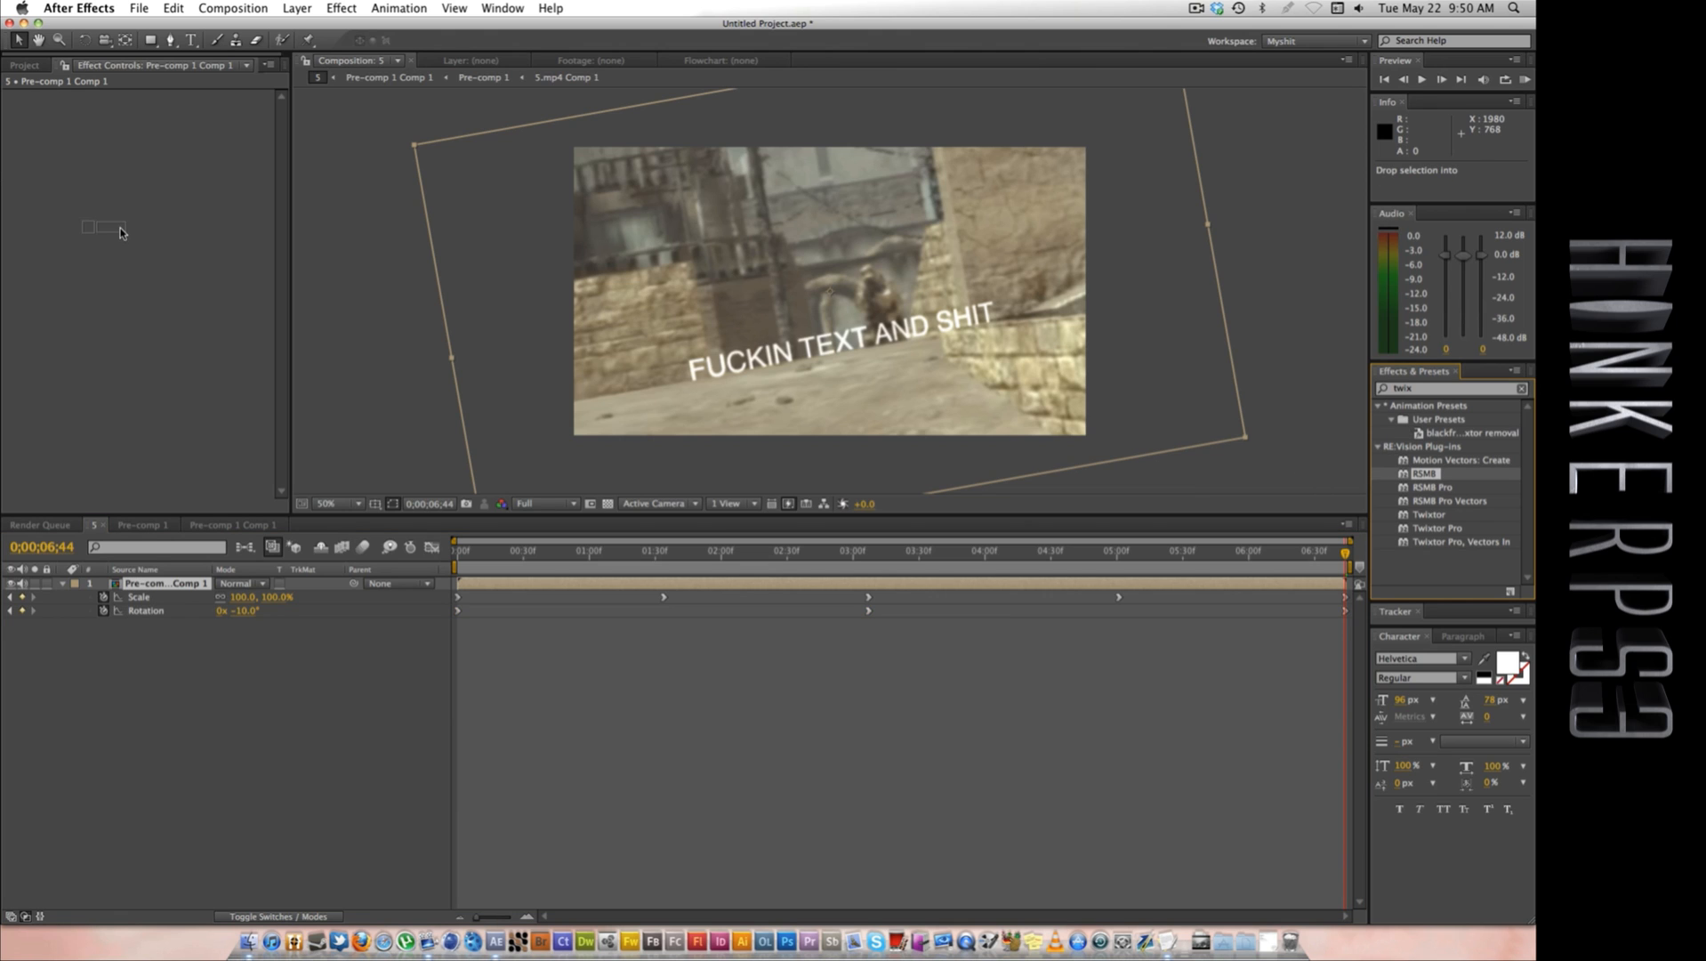
{"action": "left_click_drag", "start_coordinate": [122, 233], "coordinate": [122, 234]}
{"action": "left_click", "coordinate": [169, 111]}
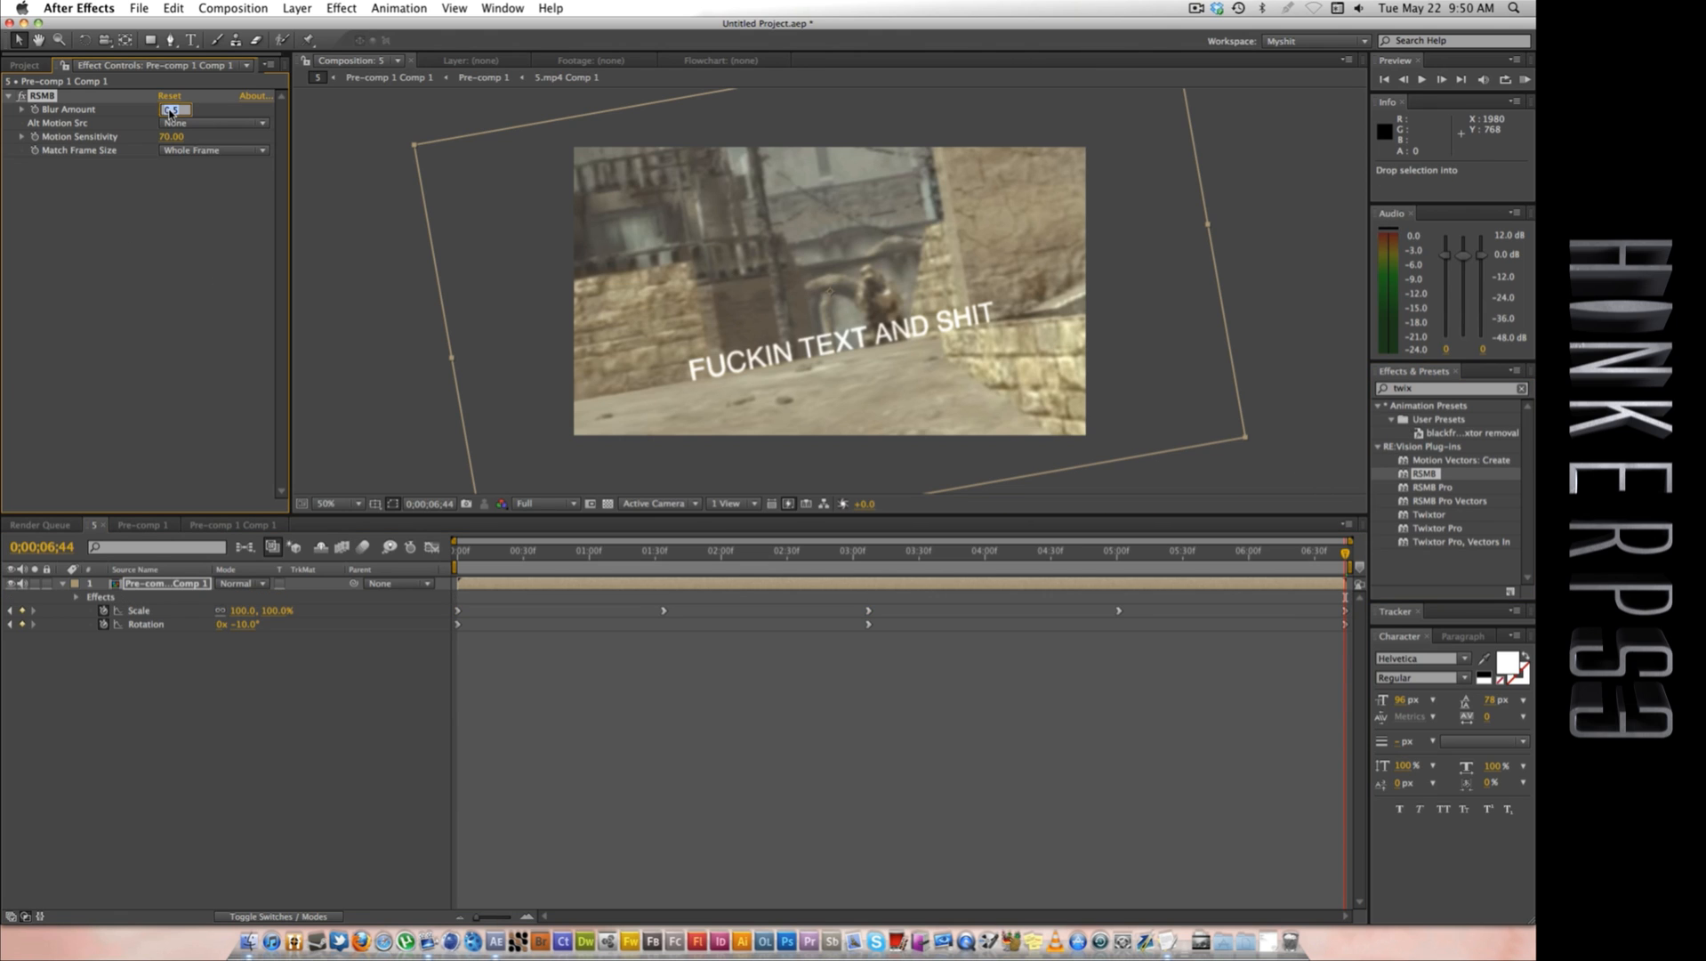
{"action": "type", "text": "1"}
{"action": "key", "text": "Tab"}
{"action": "type", "text": "100"}
{"action": "key", "text": "Return"}
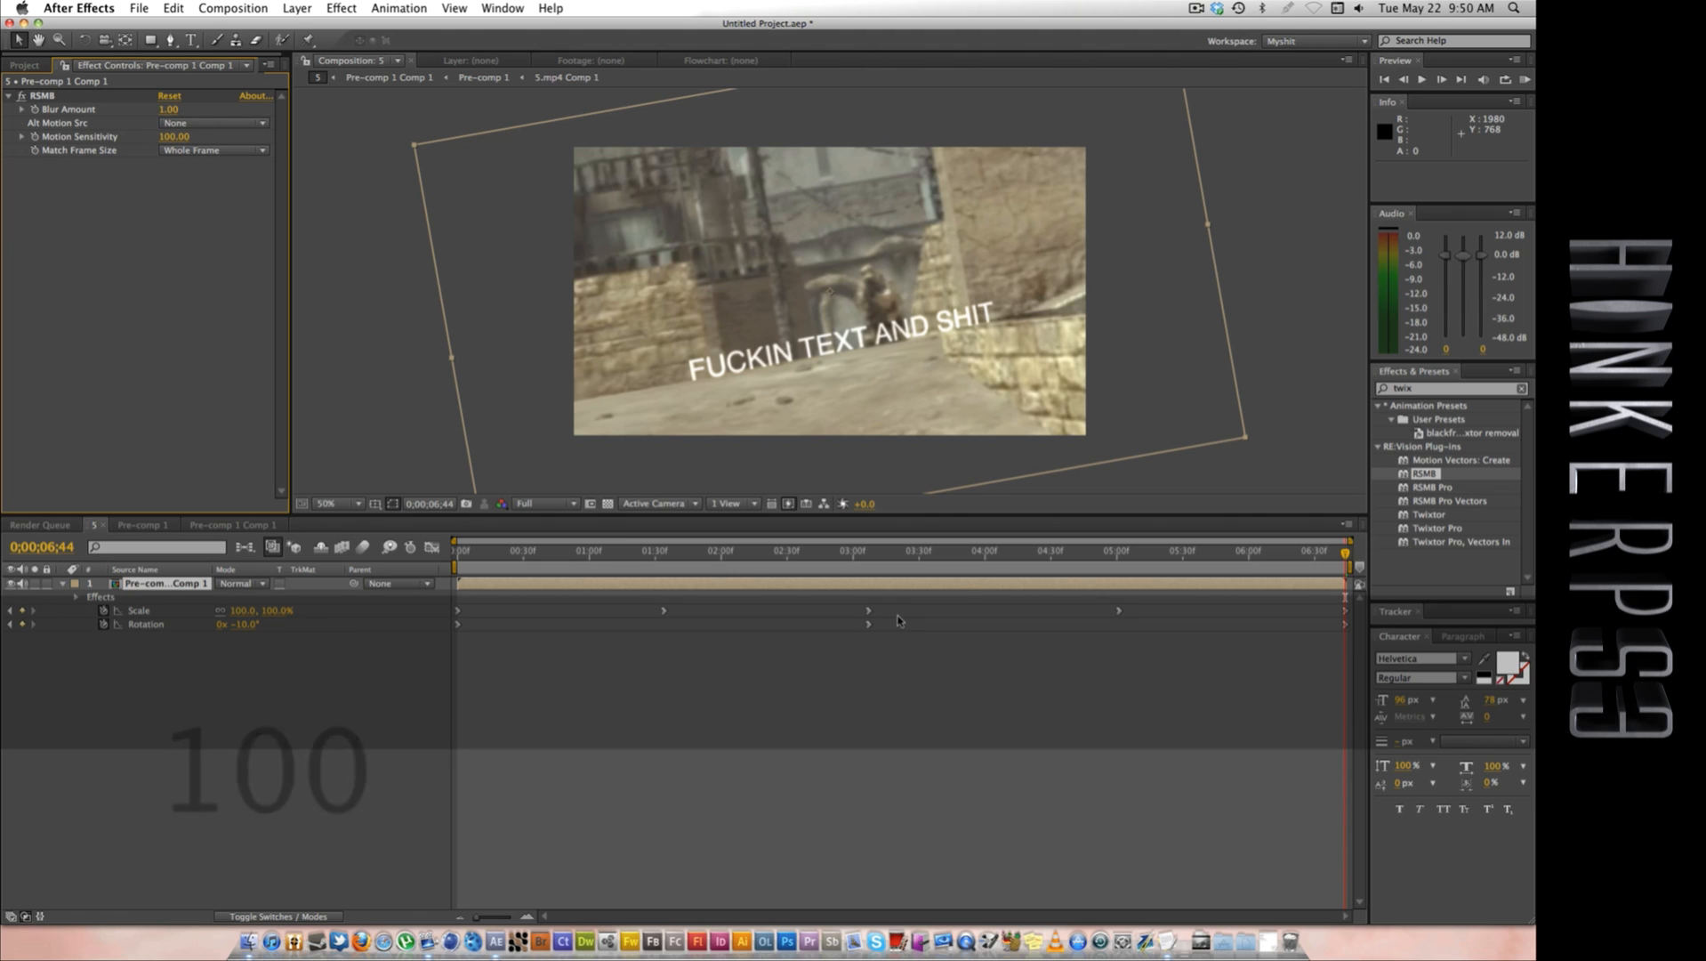
{"action": "key", "text": "KP_0"}
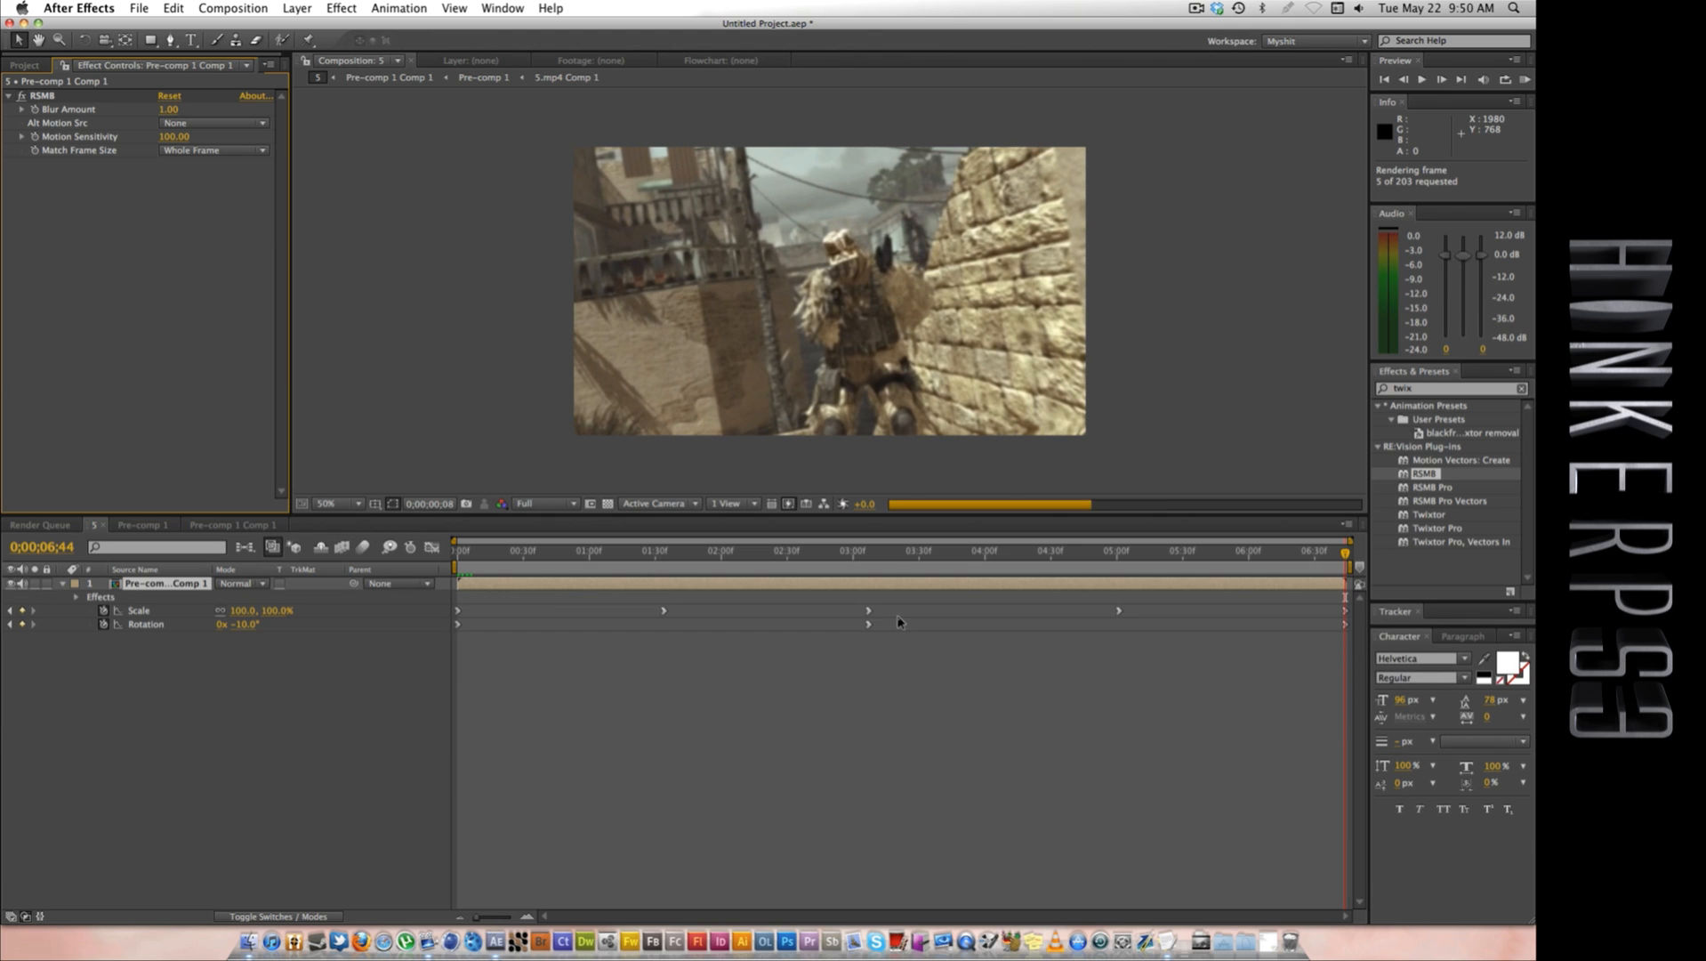
{"action": "key", "text": "KP_0"}
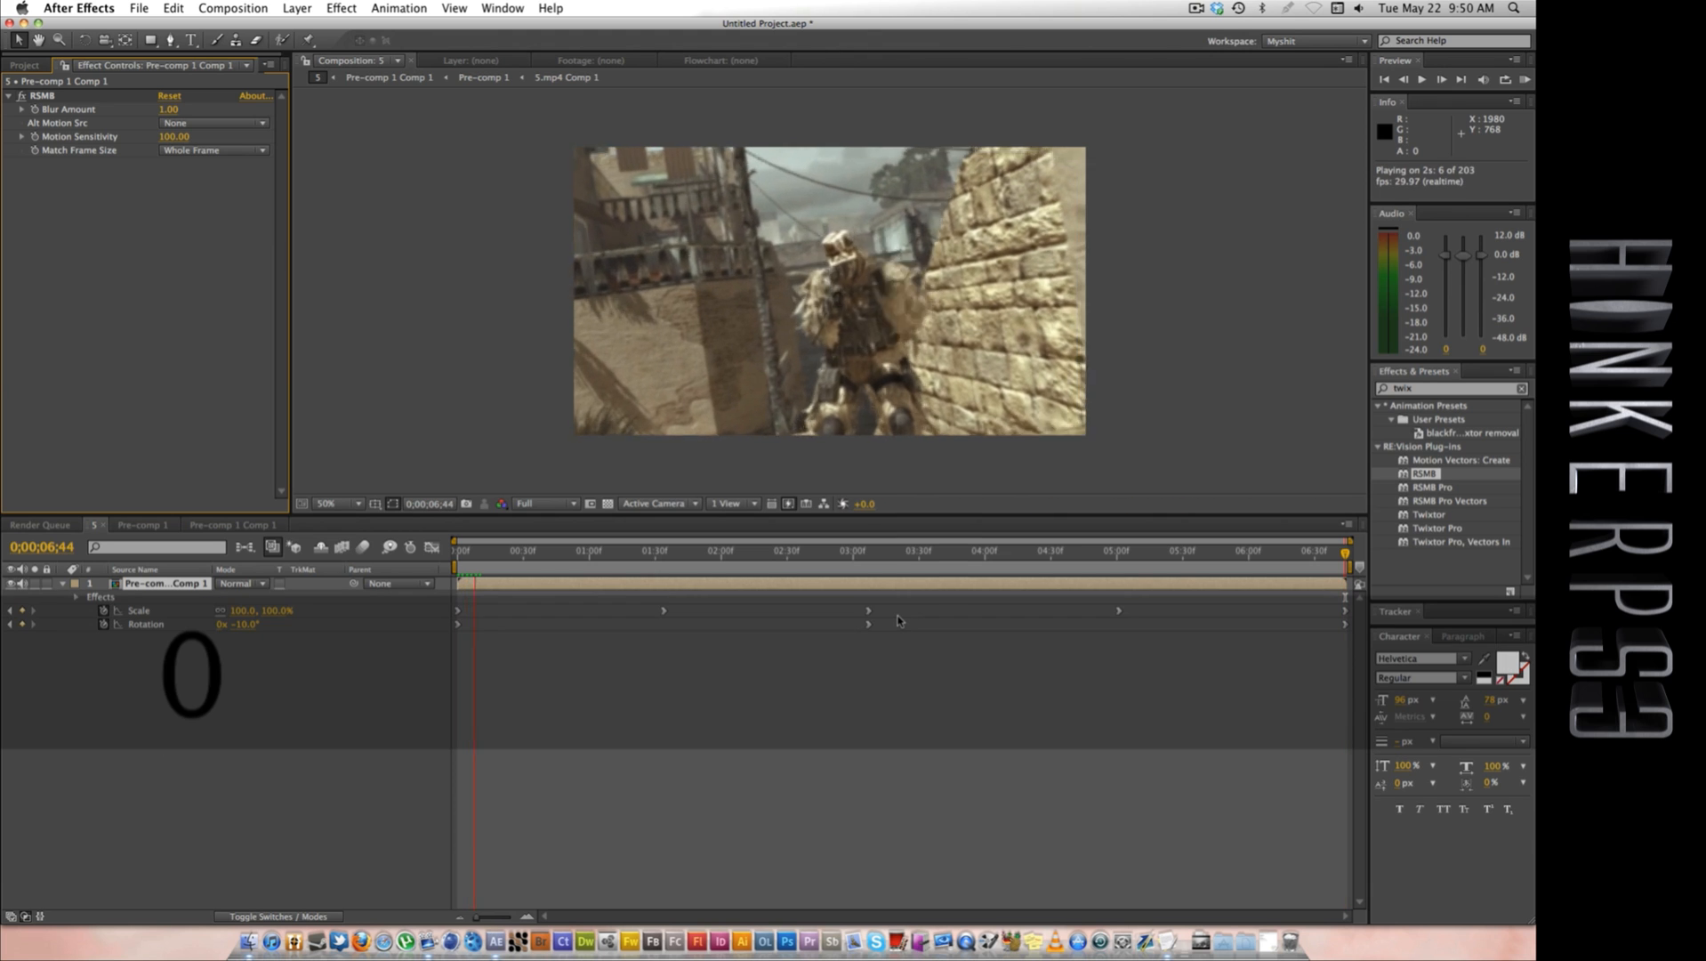